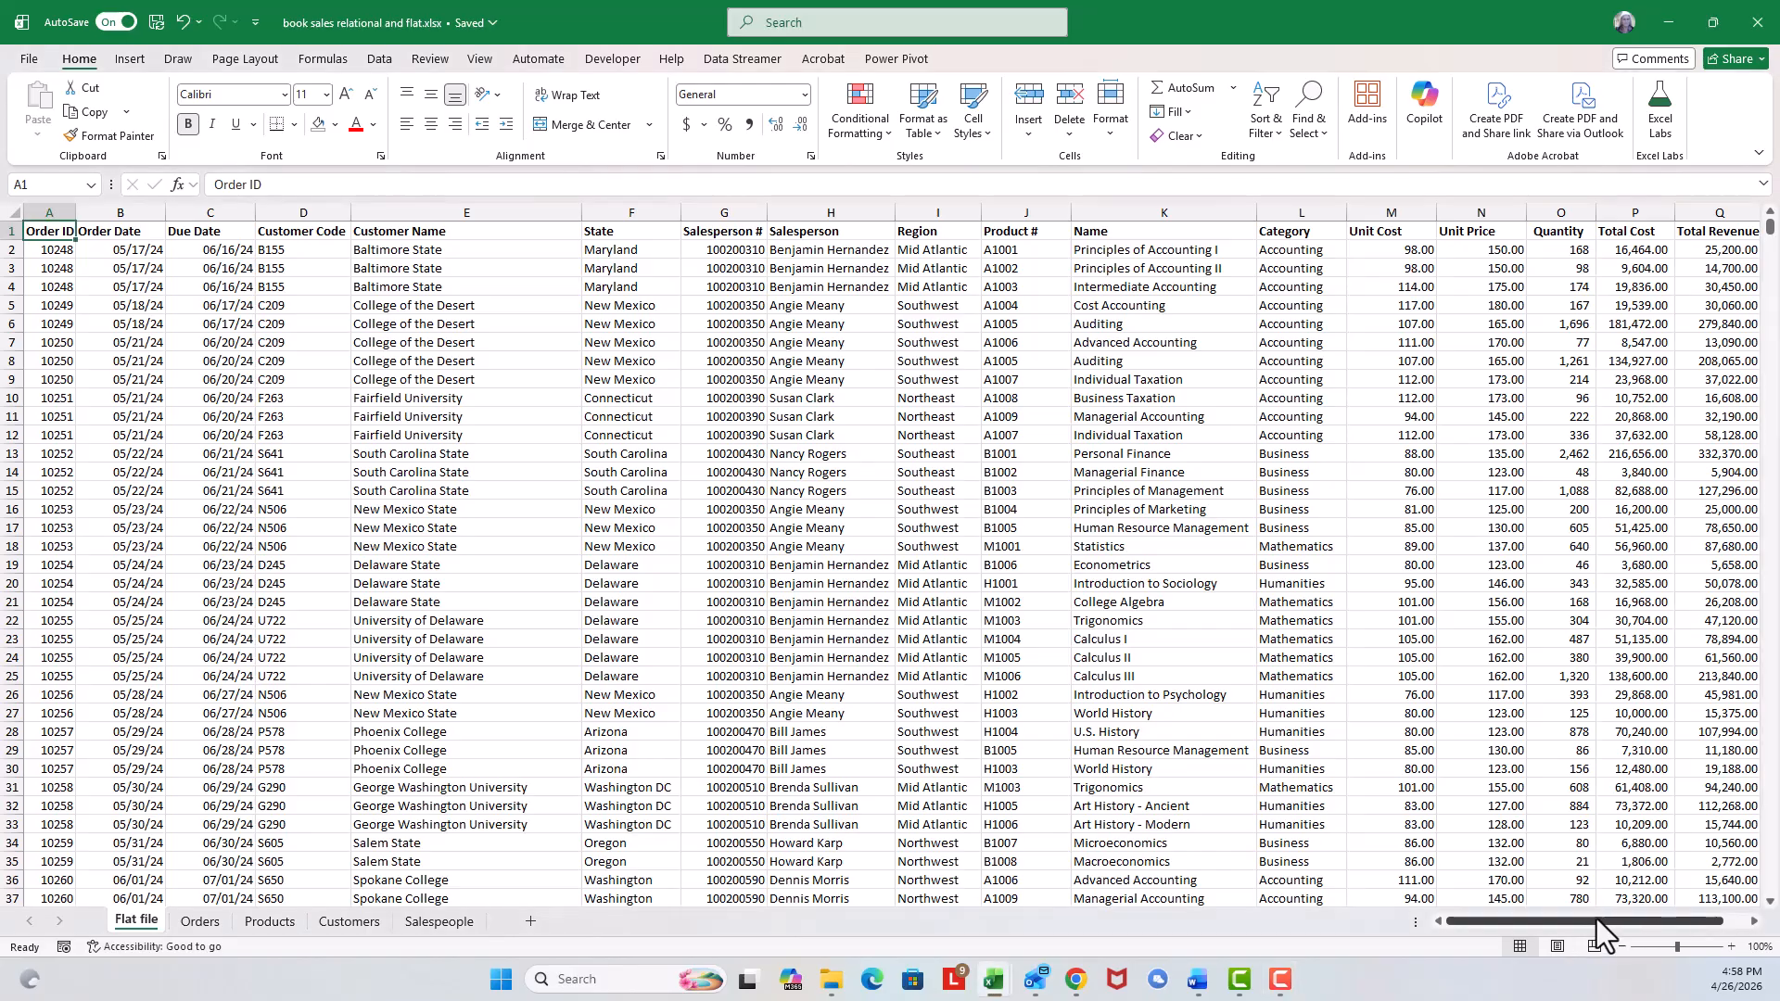
Browse the flat-file book sales data across its columns and rows.
{"action": "left_click", "coordinate": [1754, 921]}
{"action": "left_click", "coordinate": [1754, 920]}
{"action": "left_click", "coordinate": [1754, 920]}
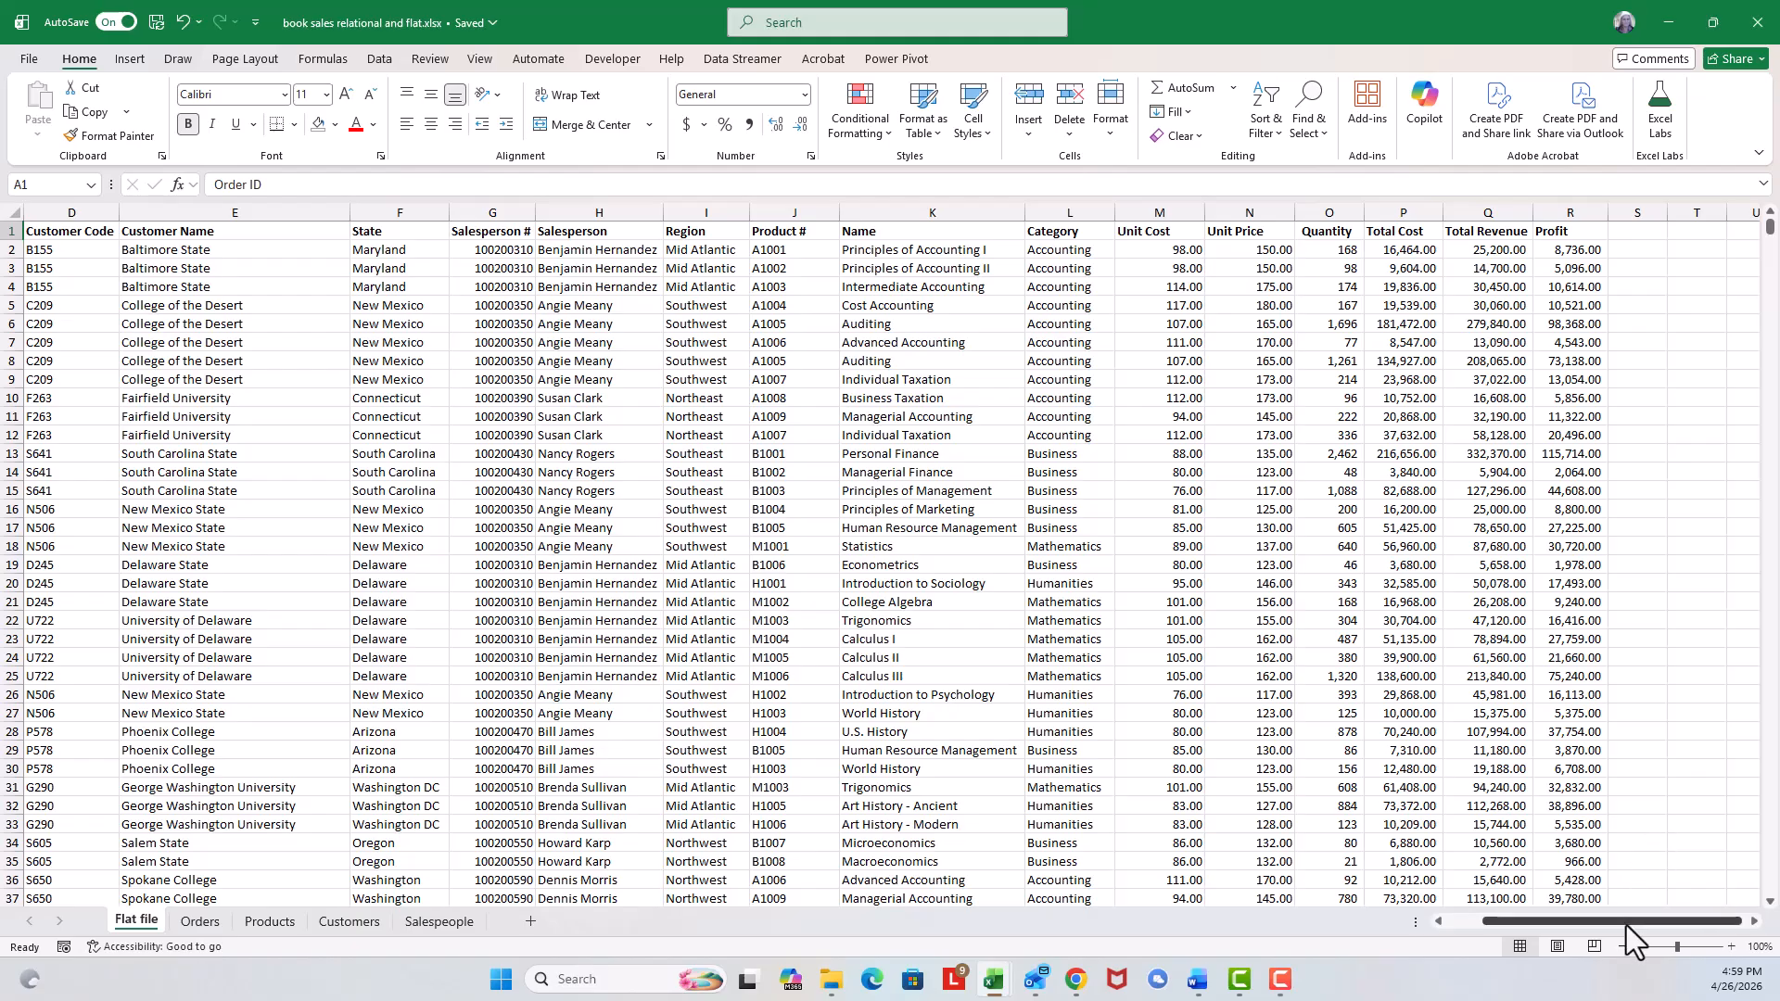
{"action": "left_click_drag", "start_coordinate": [1624, 922], "coordinate": [1569, 929]}
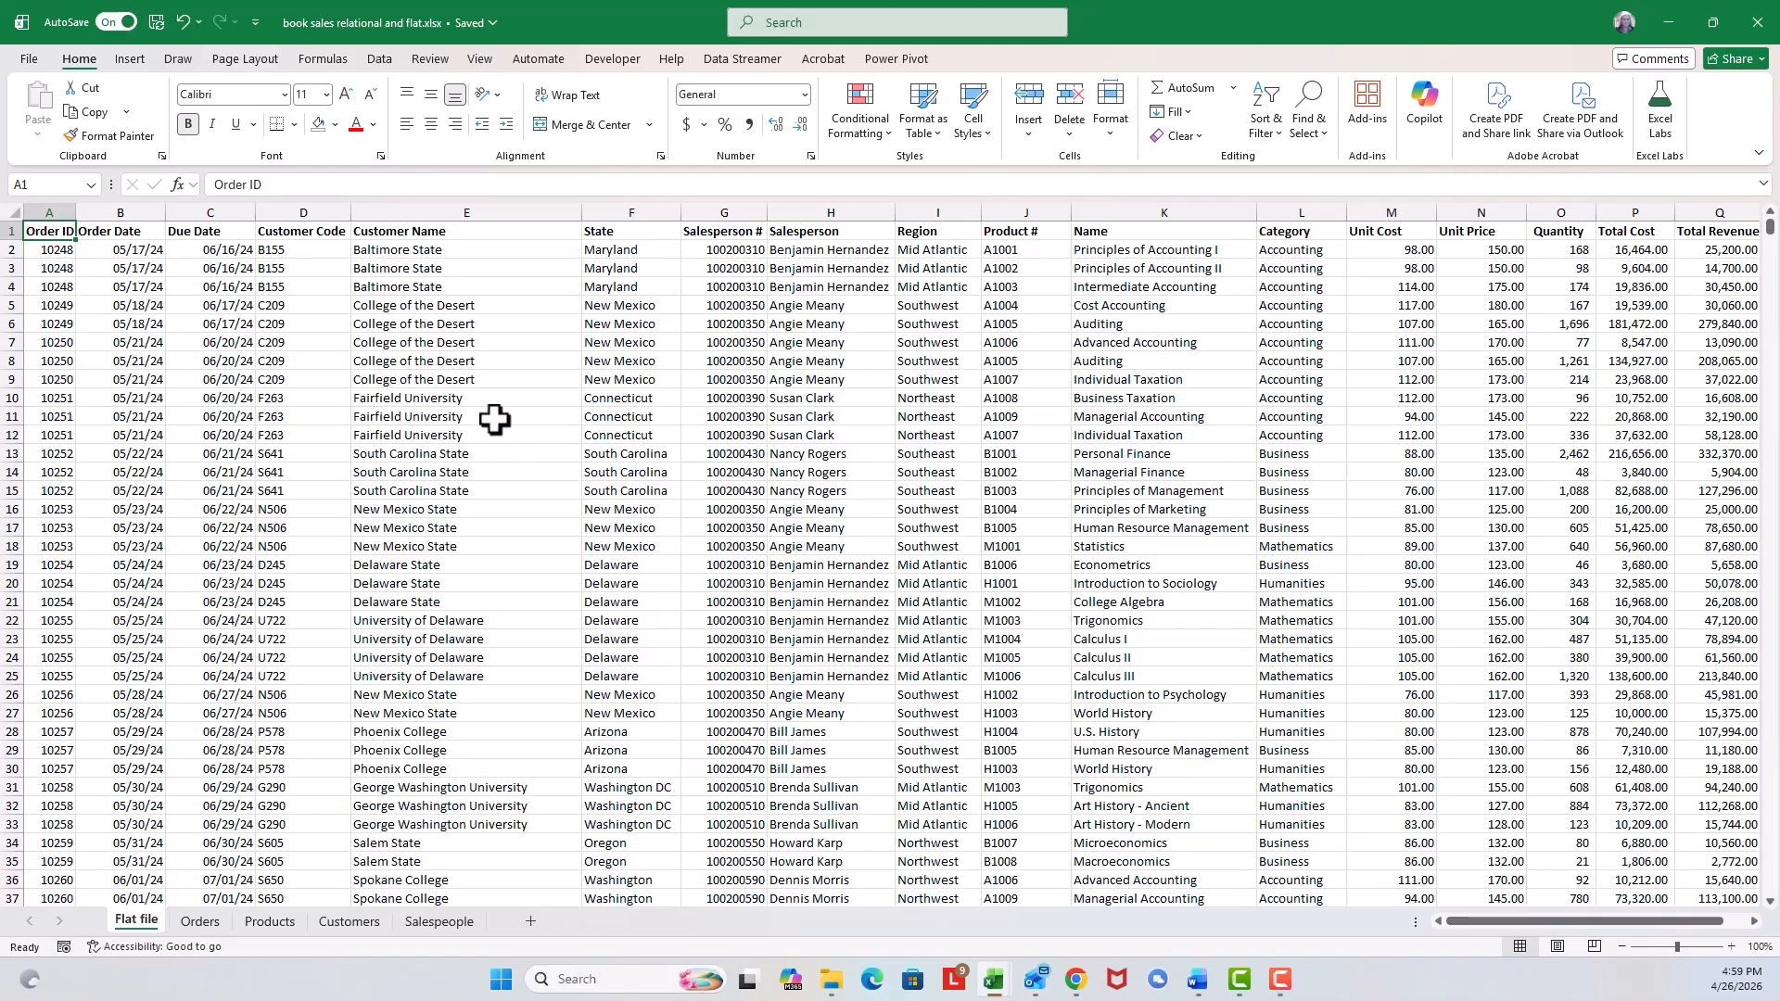
{"action": "left_click", "coordinate": [466, 399]}
{"action": "left_click", "coordinate": [875, 416]}
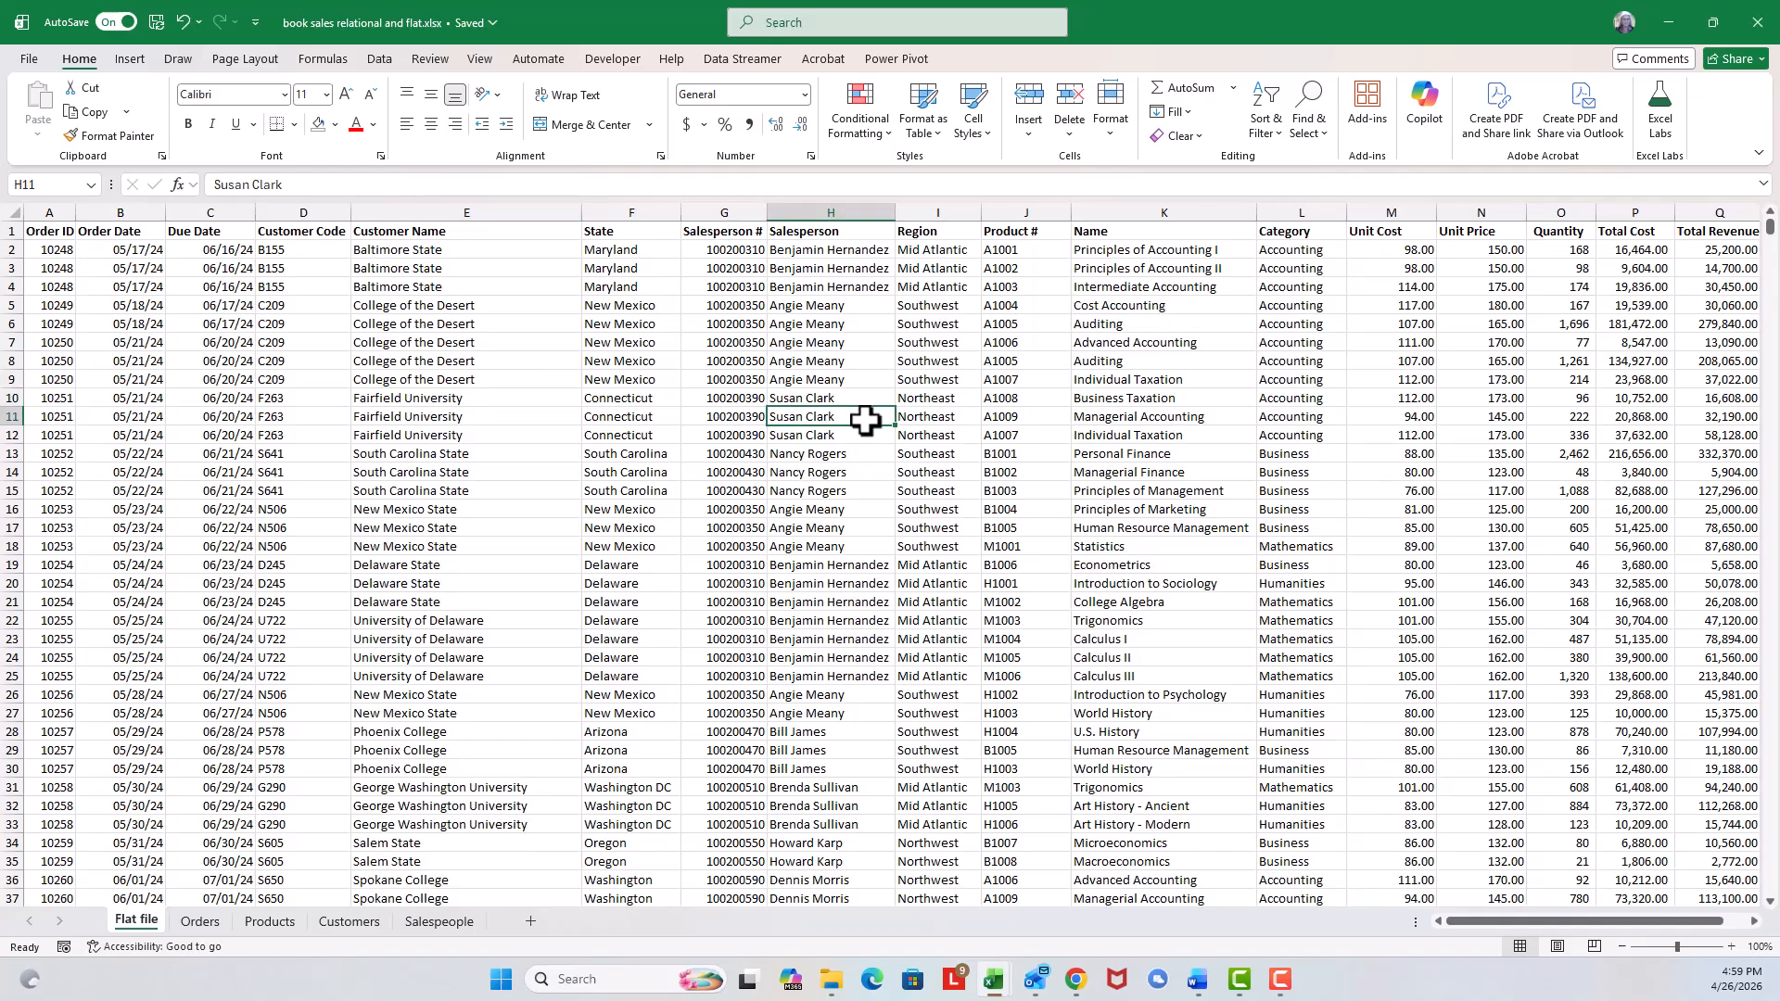
{"action": "left_click", "coordinate": [512, 355]}
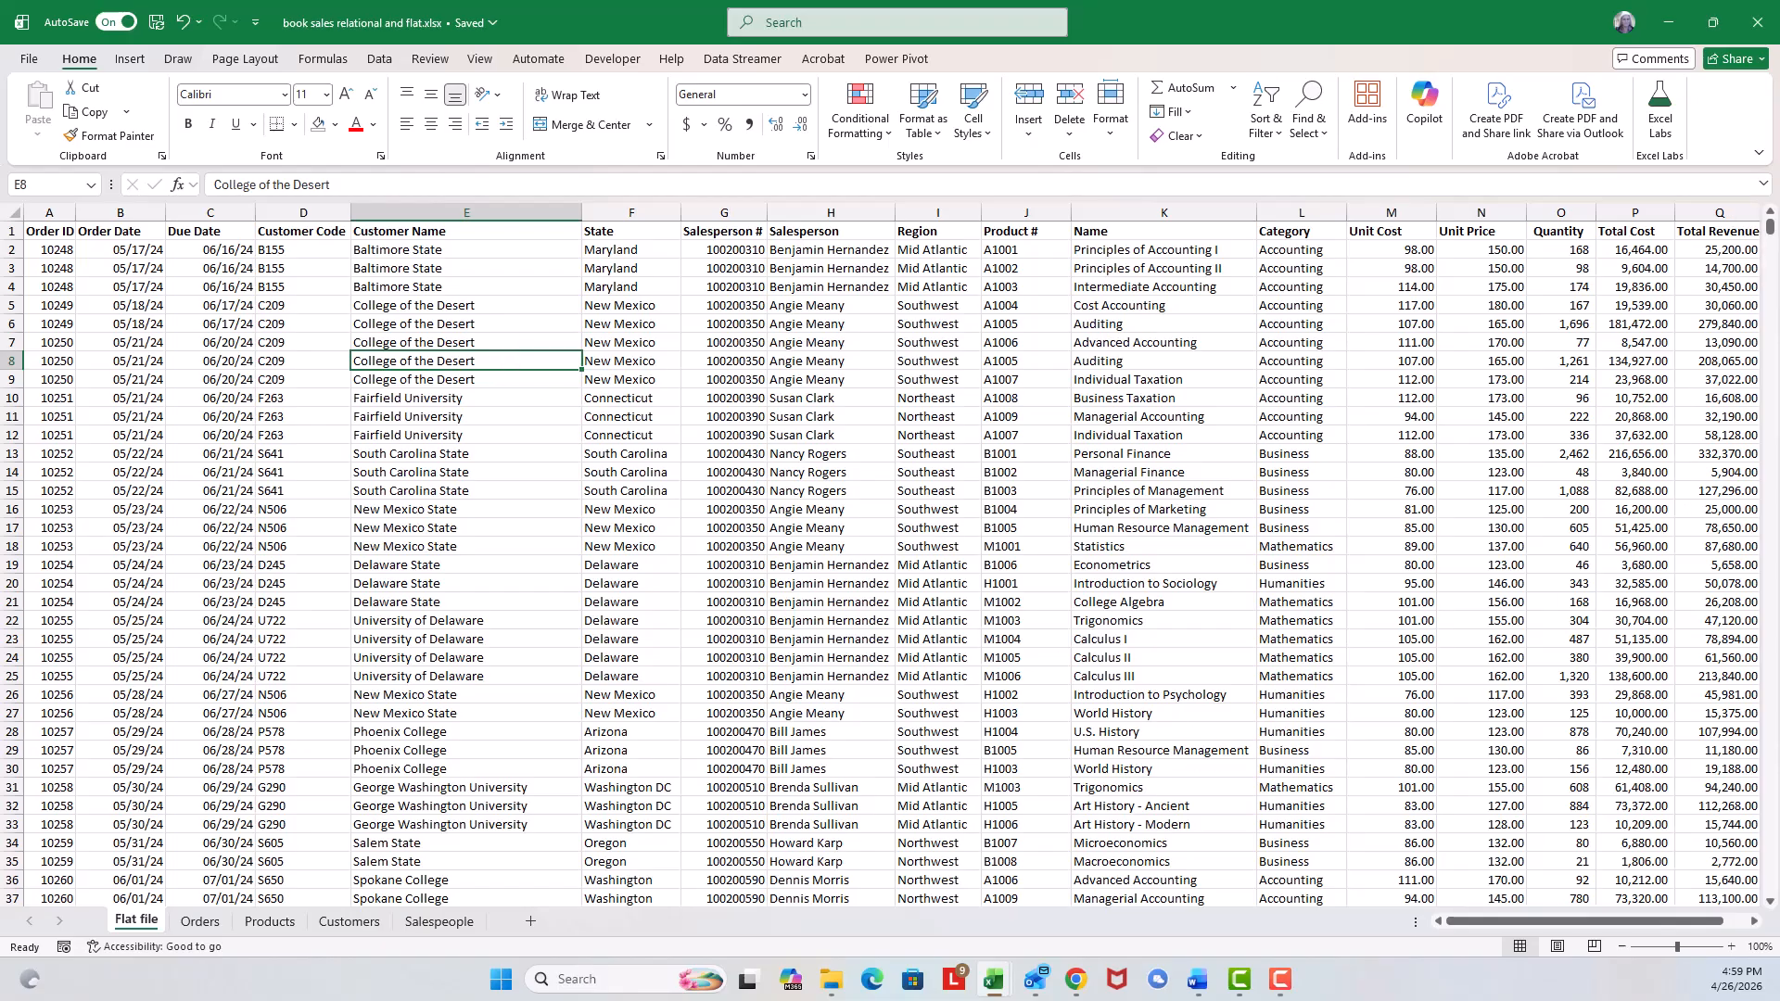
{"action": "left_click_drag", "start_coordinate": [1570, 925], "coordinate": [1454, 924]}
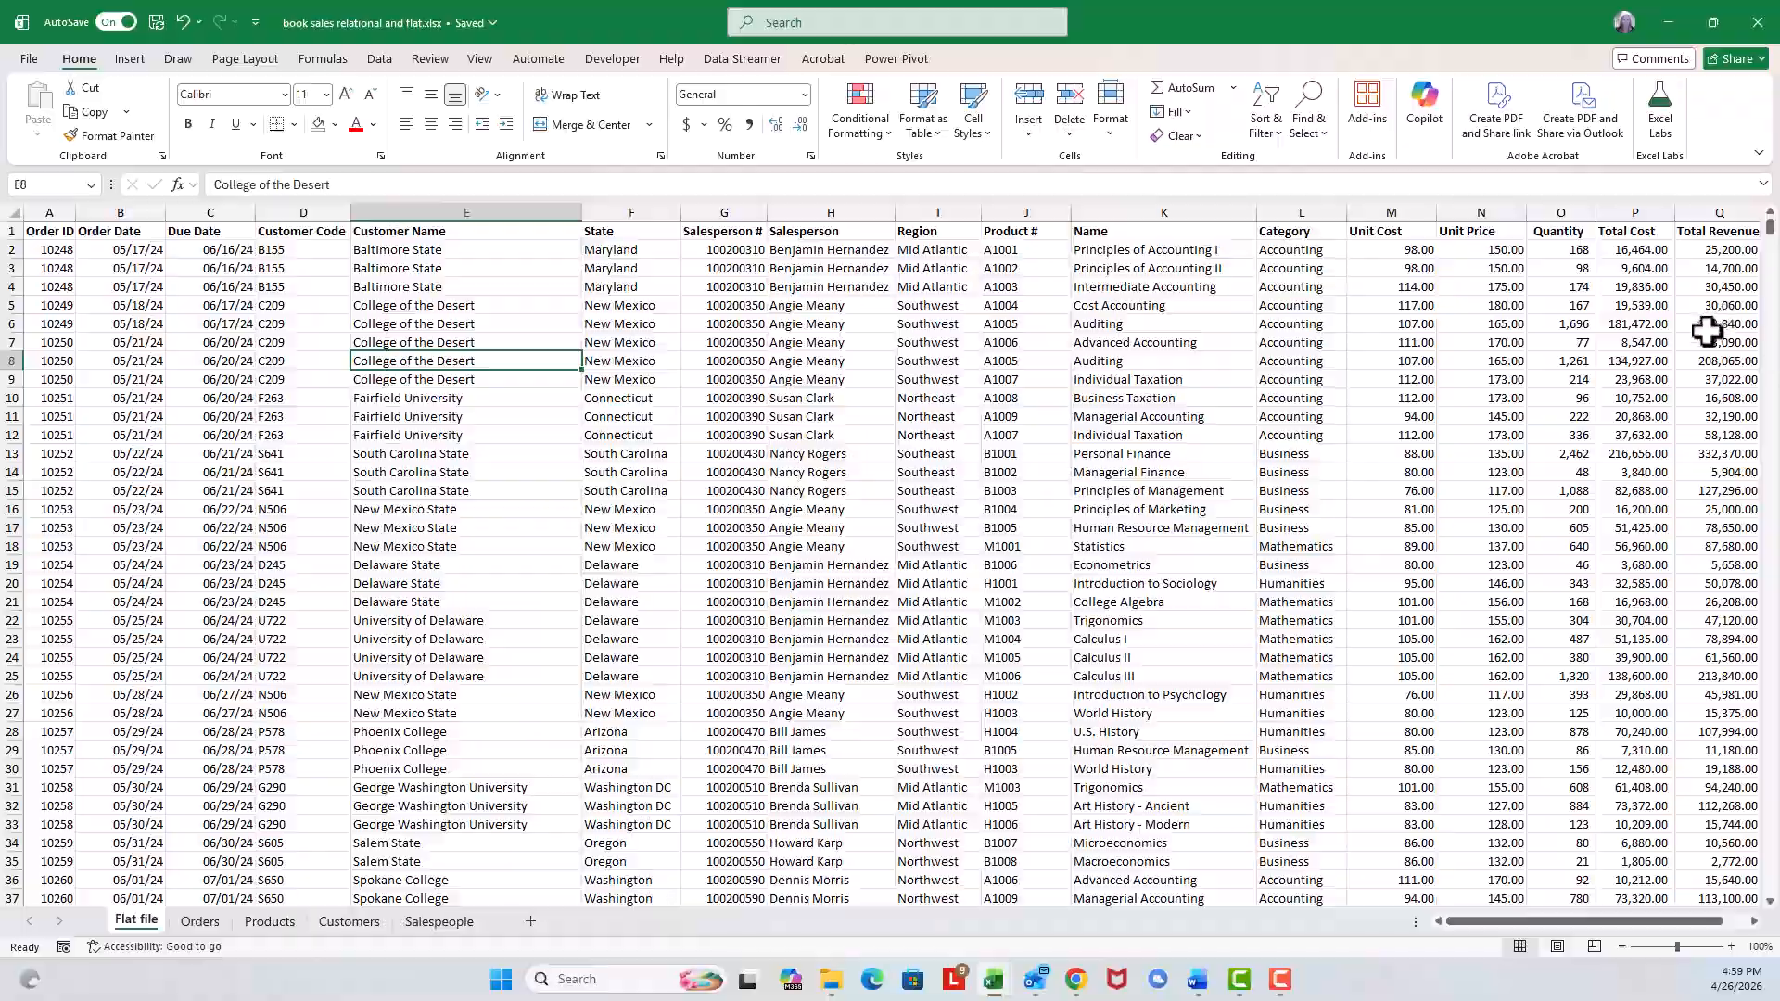
{"action": "mouse_move", "coordinate": [1770, 227]}
{"action": "left_mouse_down"}
{"action": "mouse_move", "coordinate": [1761, 858]}
{"action": "mouse_move", "coordinate": [1767, 220]}
{"action": "left_mouse_up"}
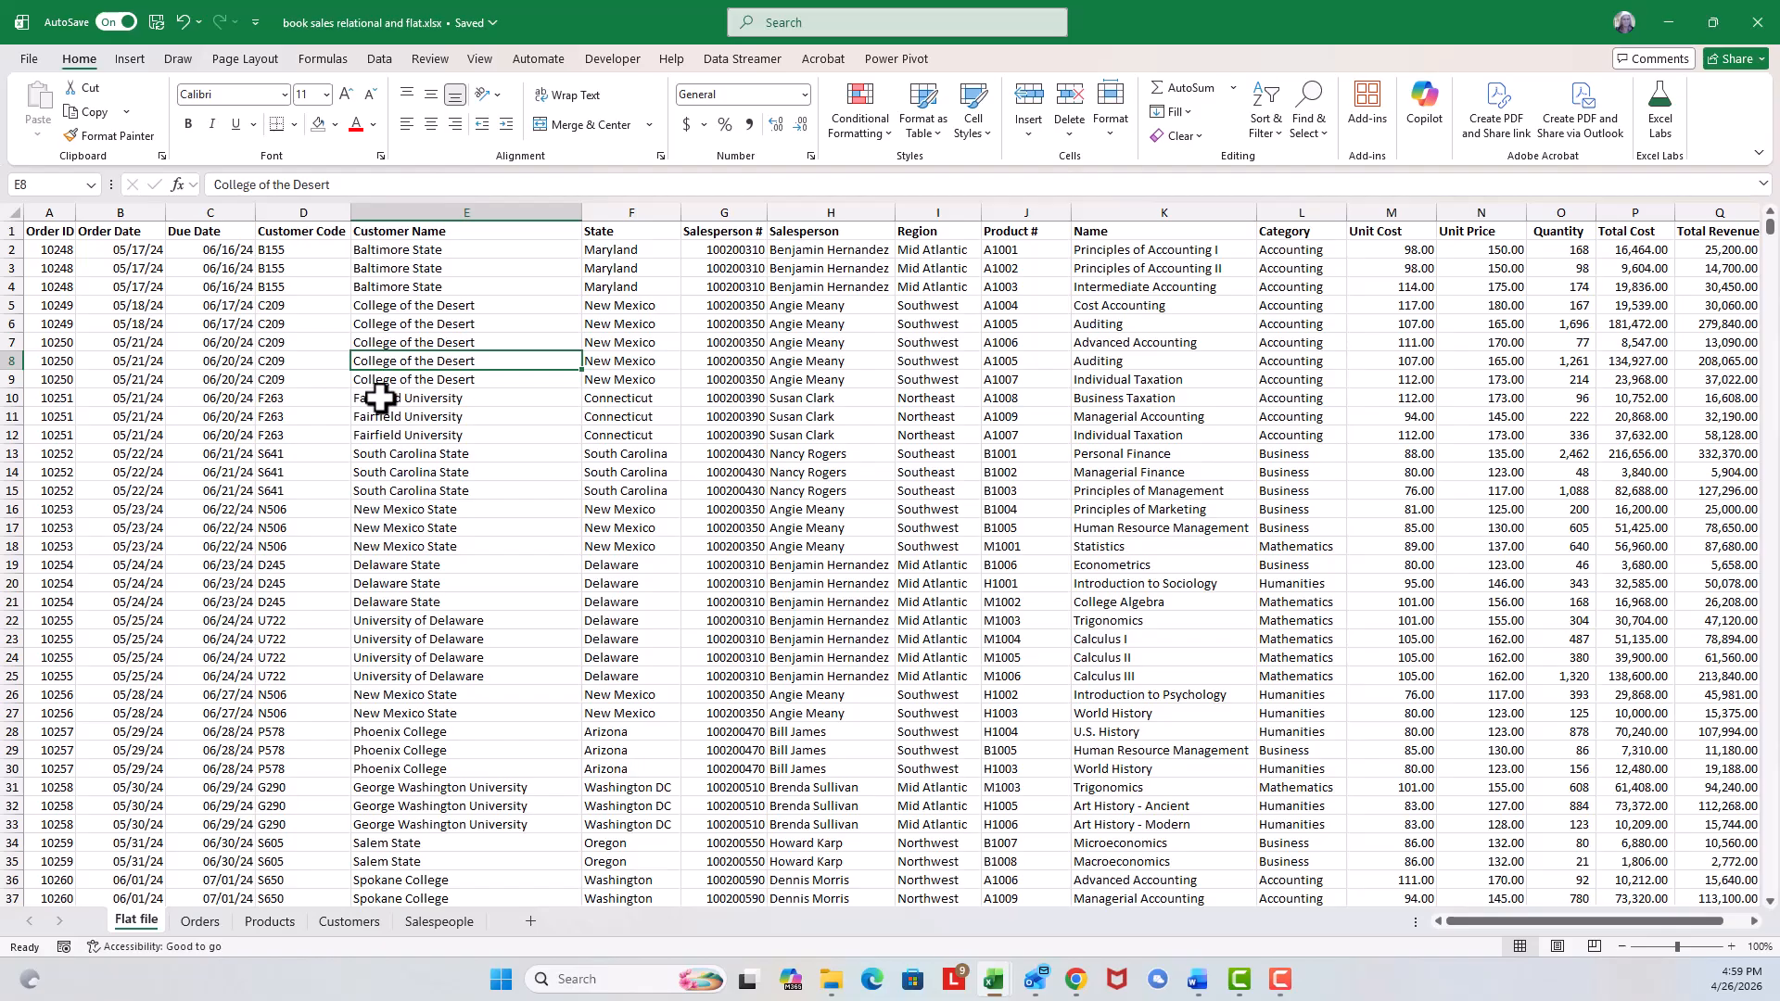
{"action": "left_click", "coordinate": [1205, 433]}
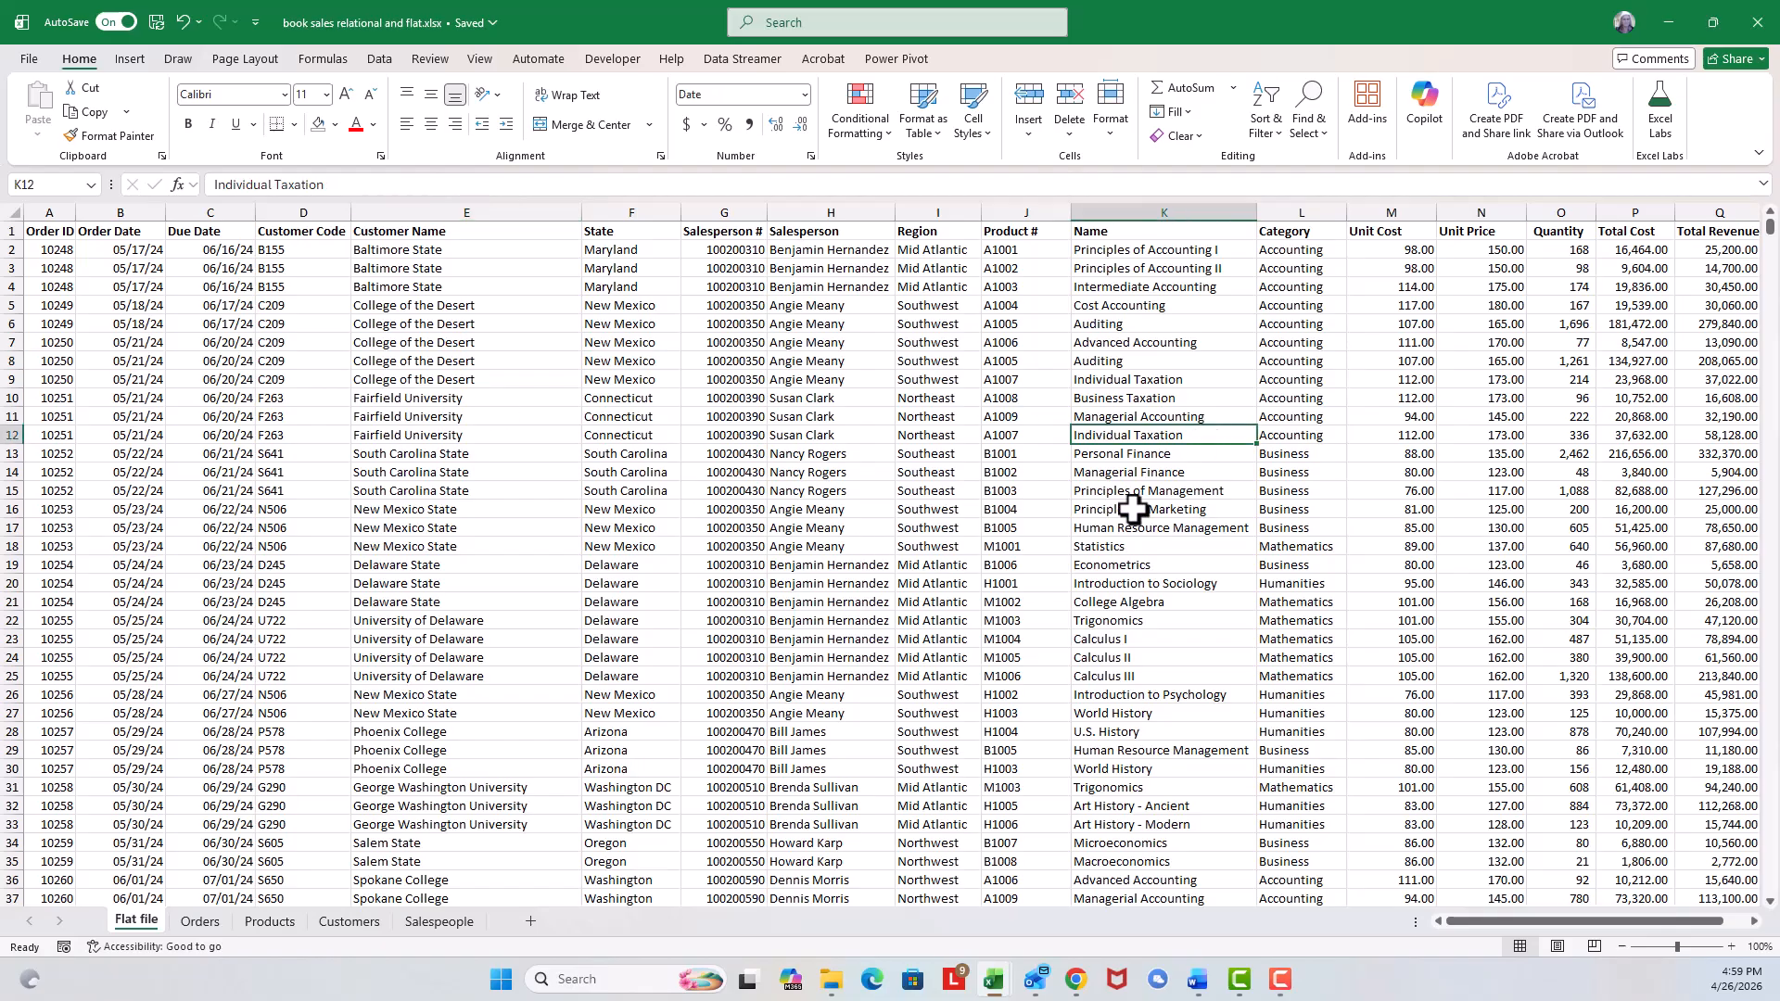
{"action": "left_click", "coordinate": [786, 455]}
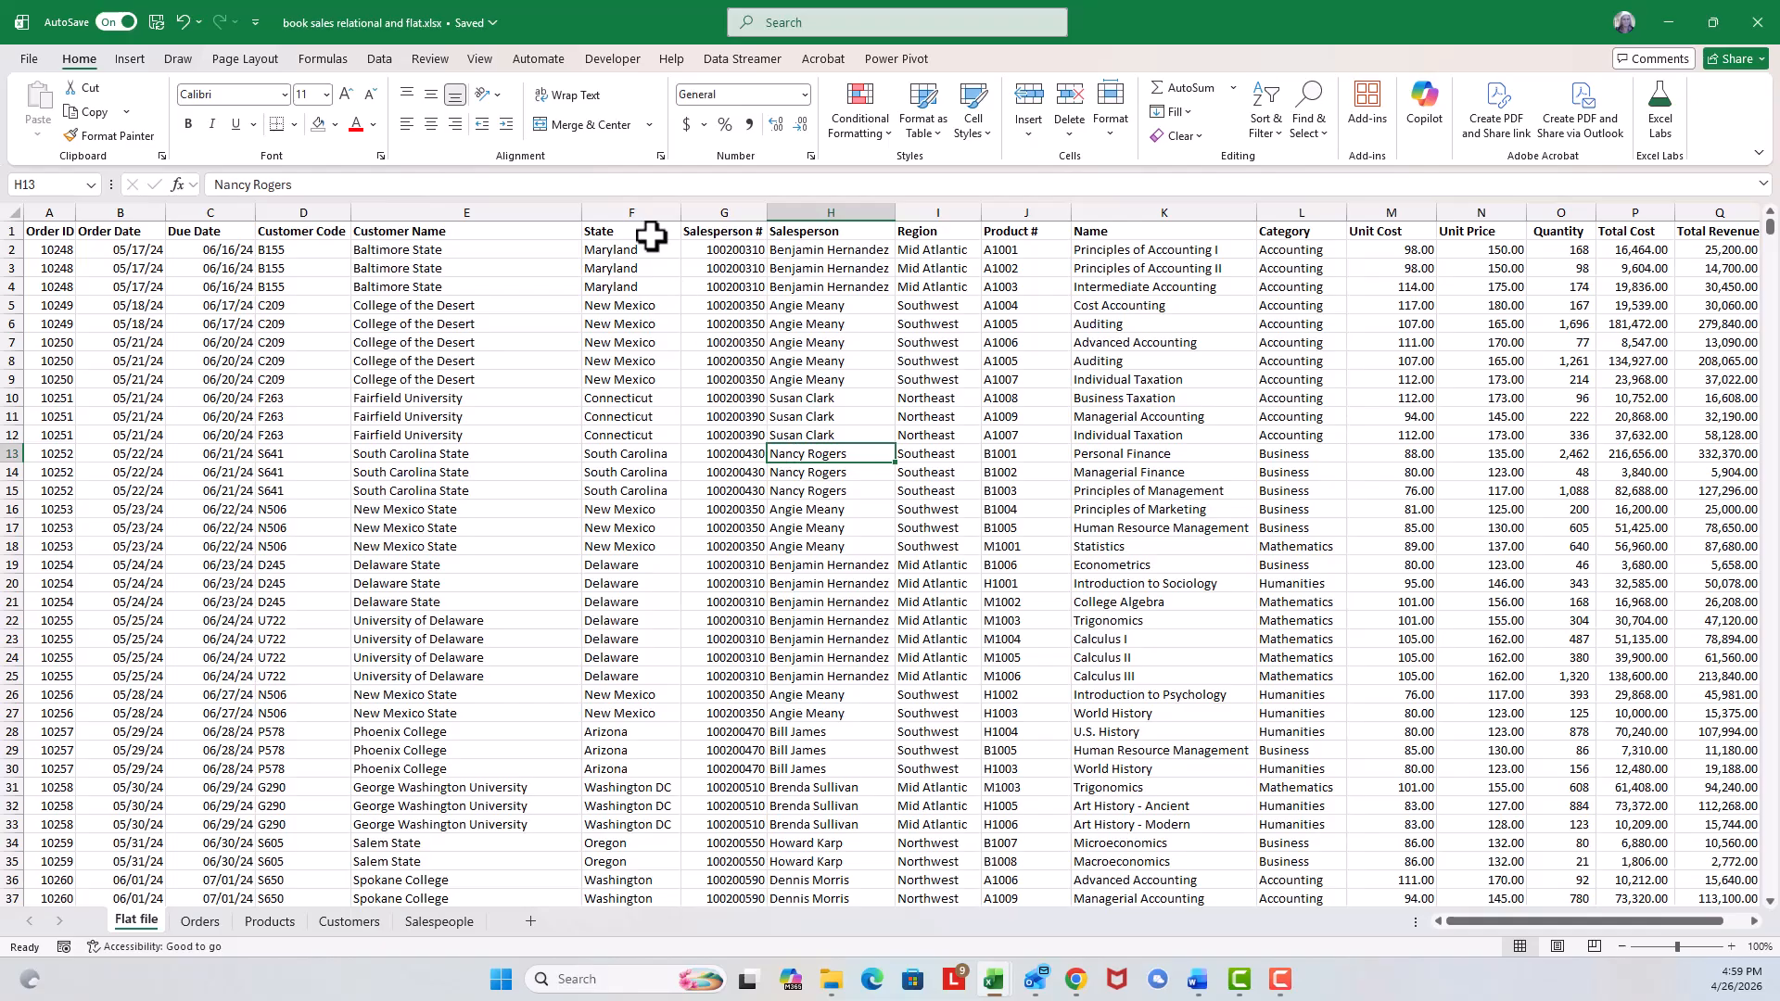
Insert a PivotTable from the Flat file table range on a new worksheet.
{"action": "left_click", "coordinate": [134, 60]}
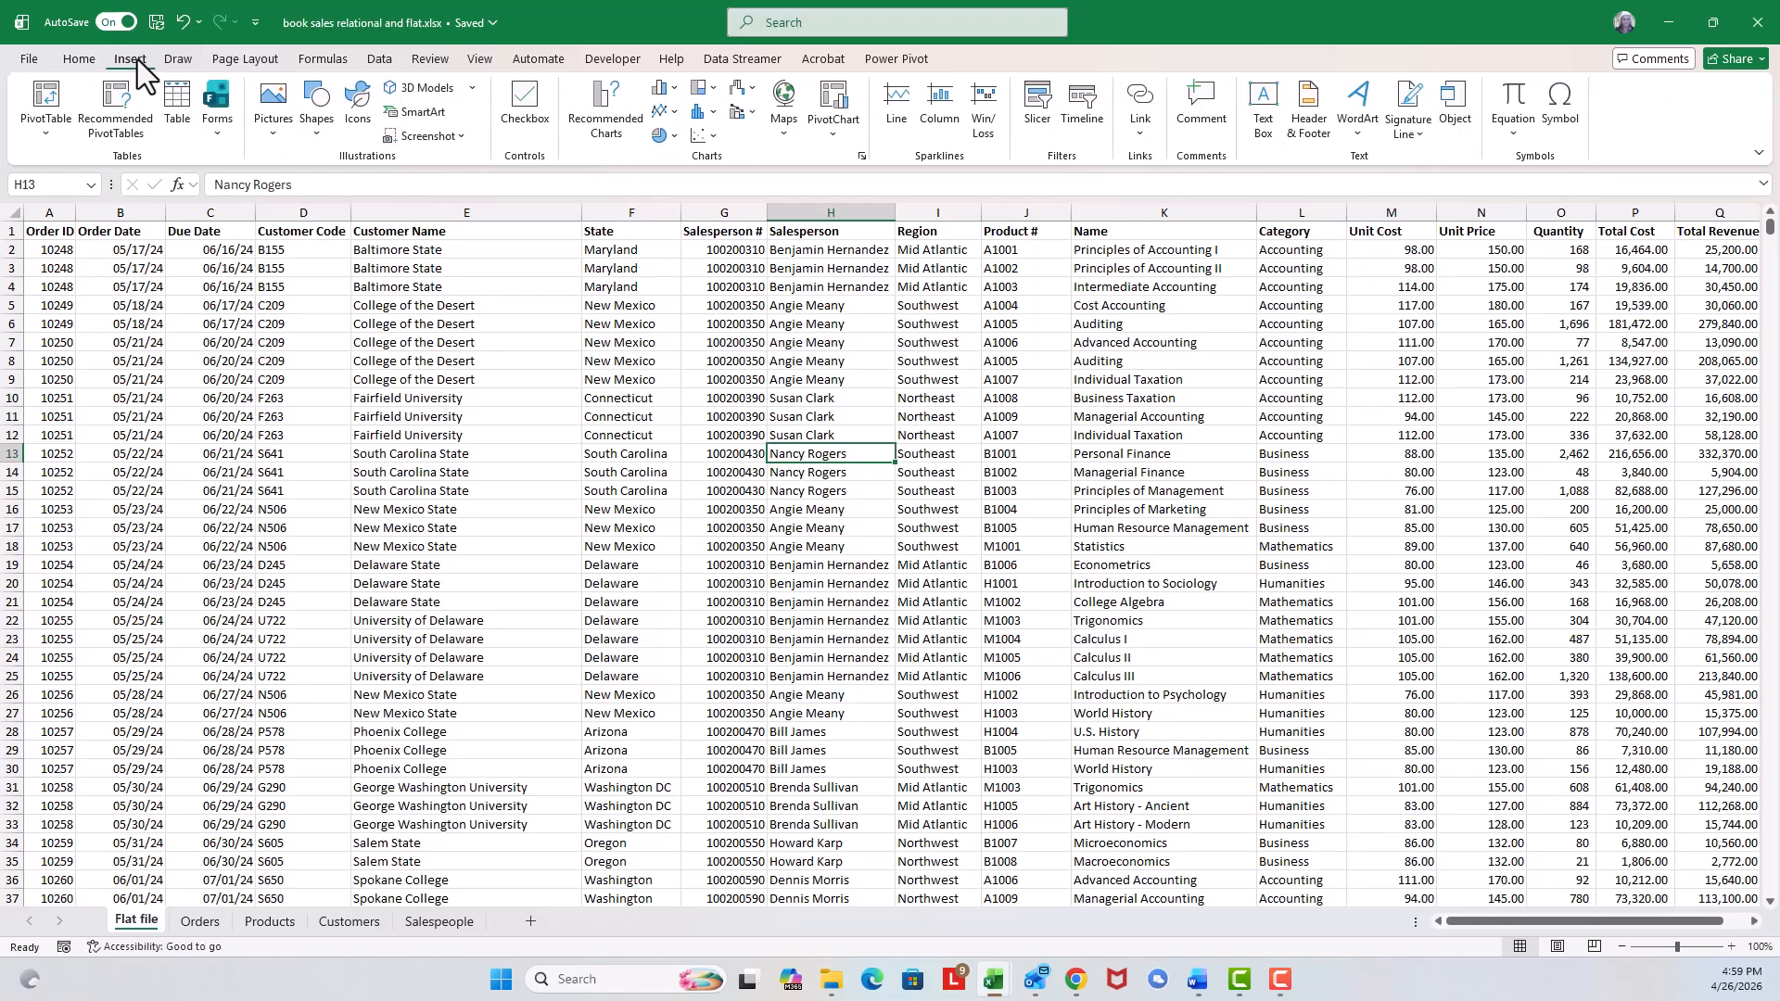
{"action": "left_click", "coordinate": [47, 139]}
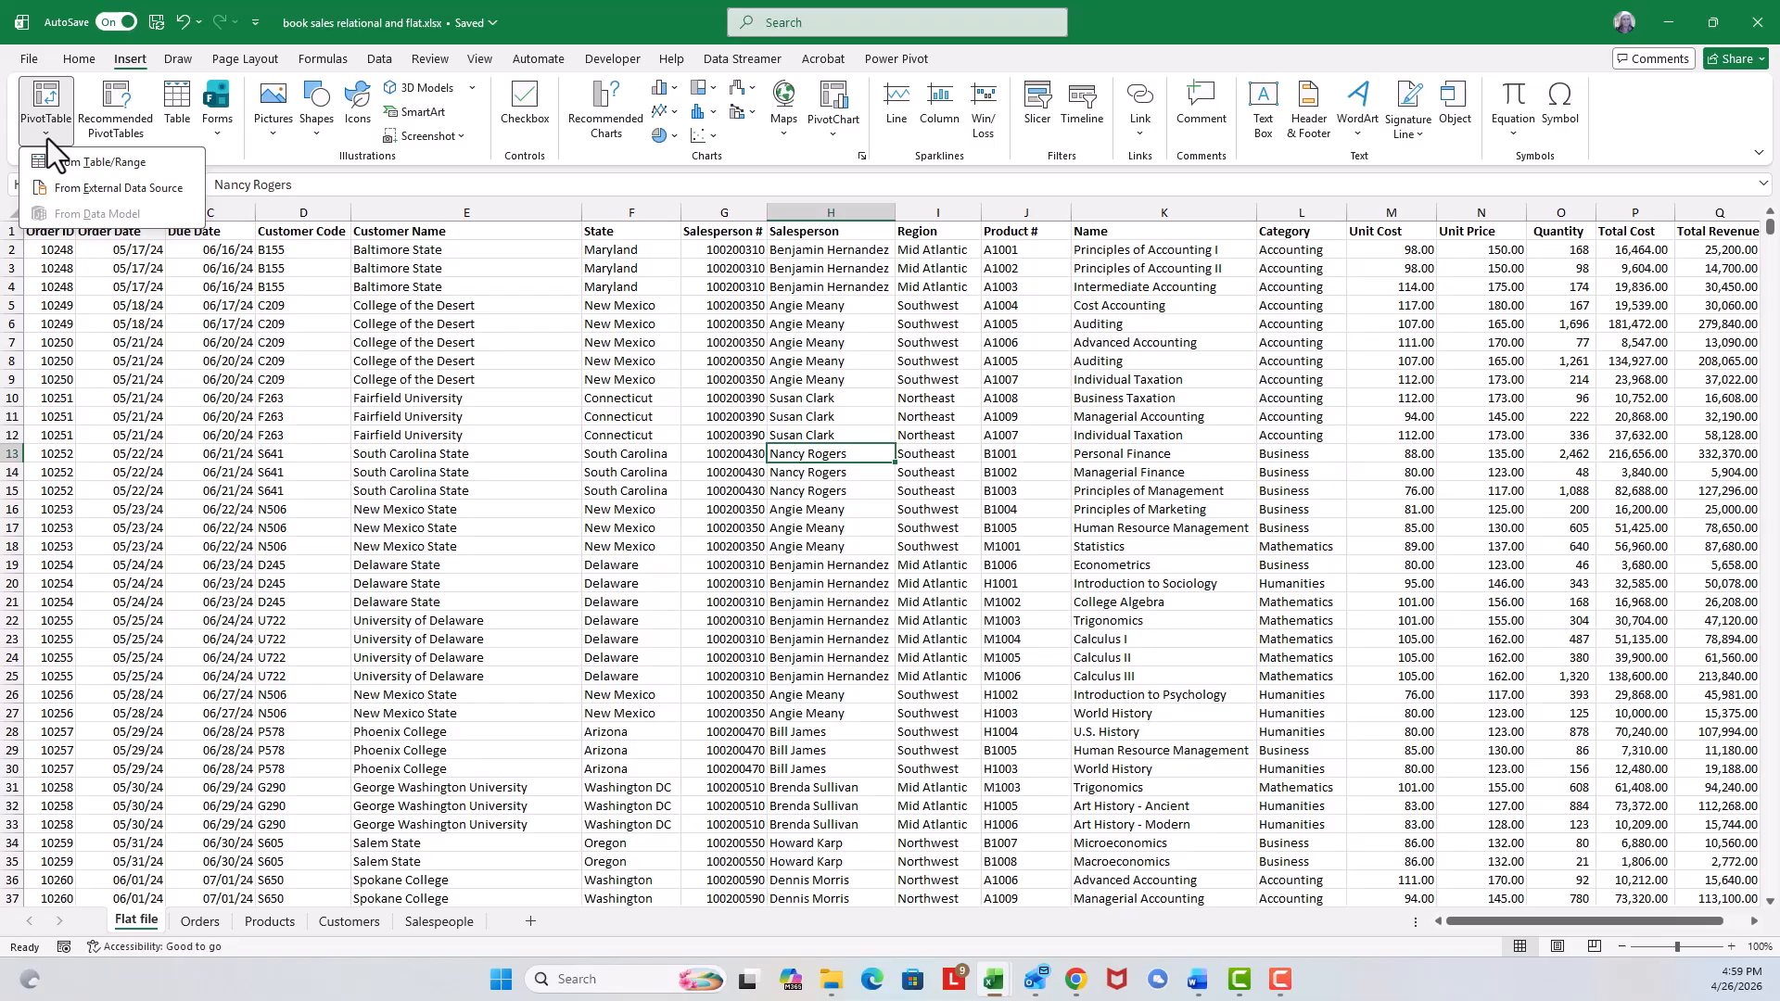
{"action": "left_click", "coordinate": [52, 160]}
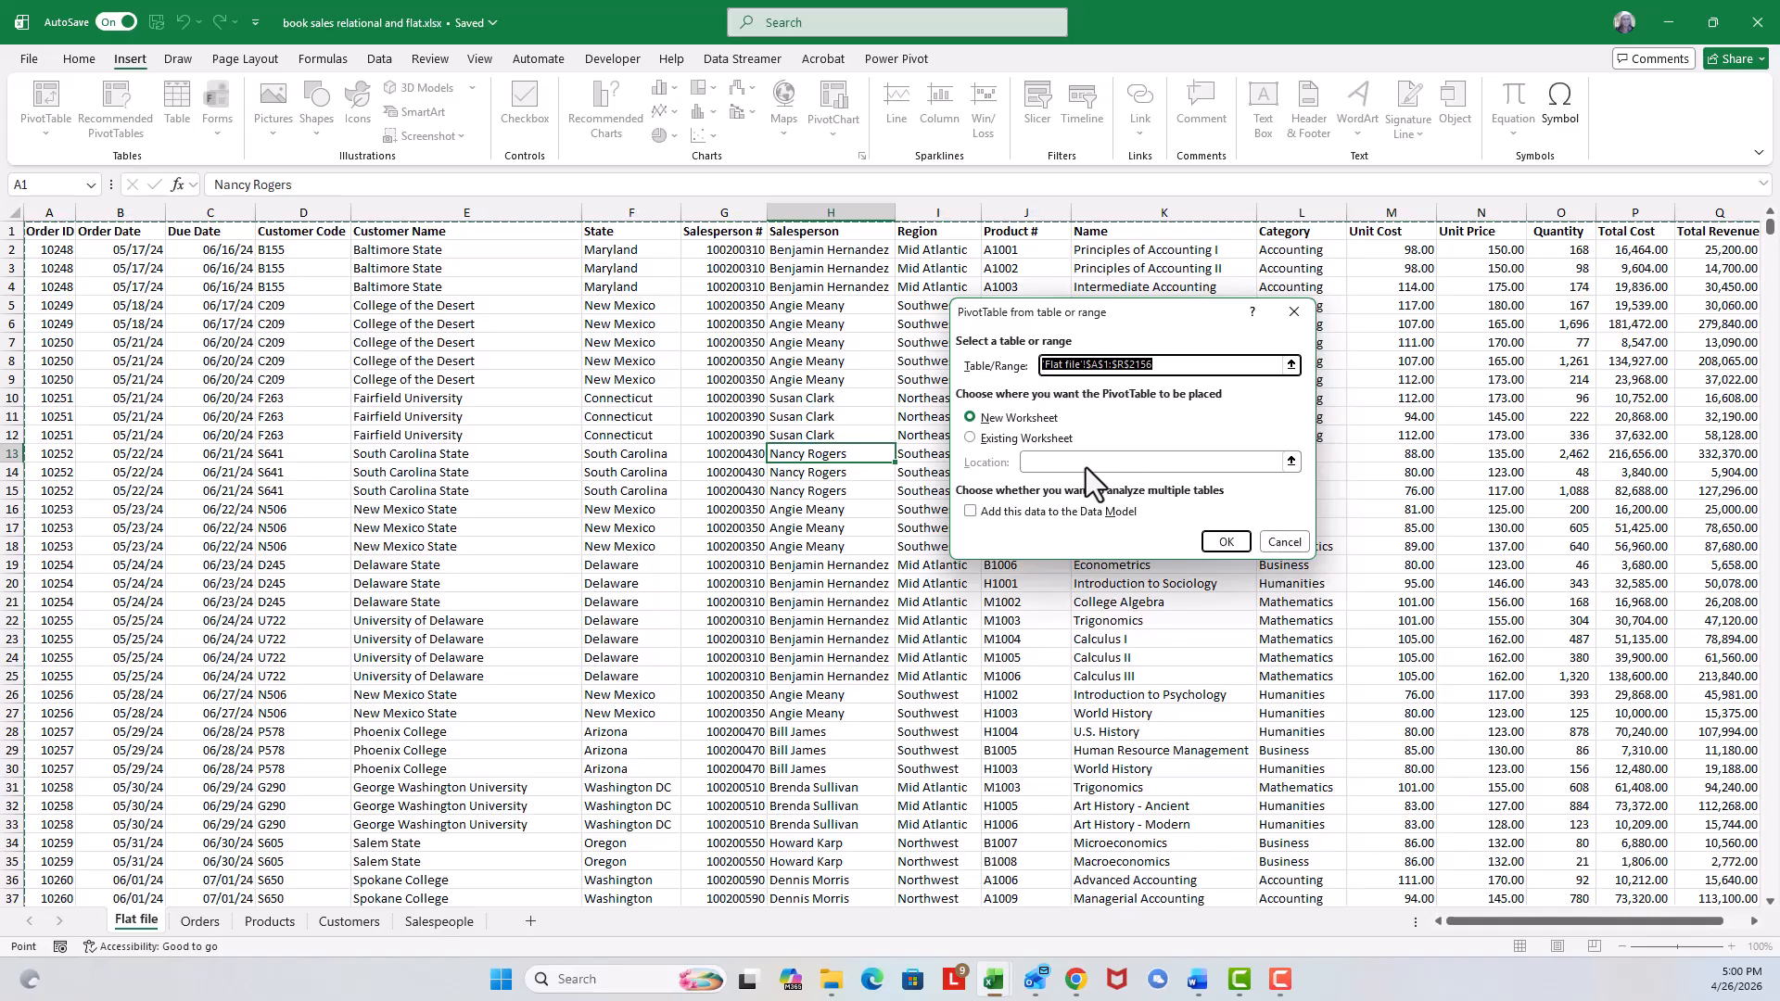
{"action": "left_click", "coordinate": [1224, 542]}
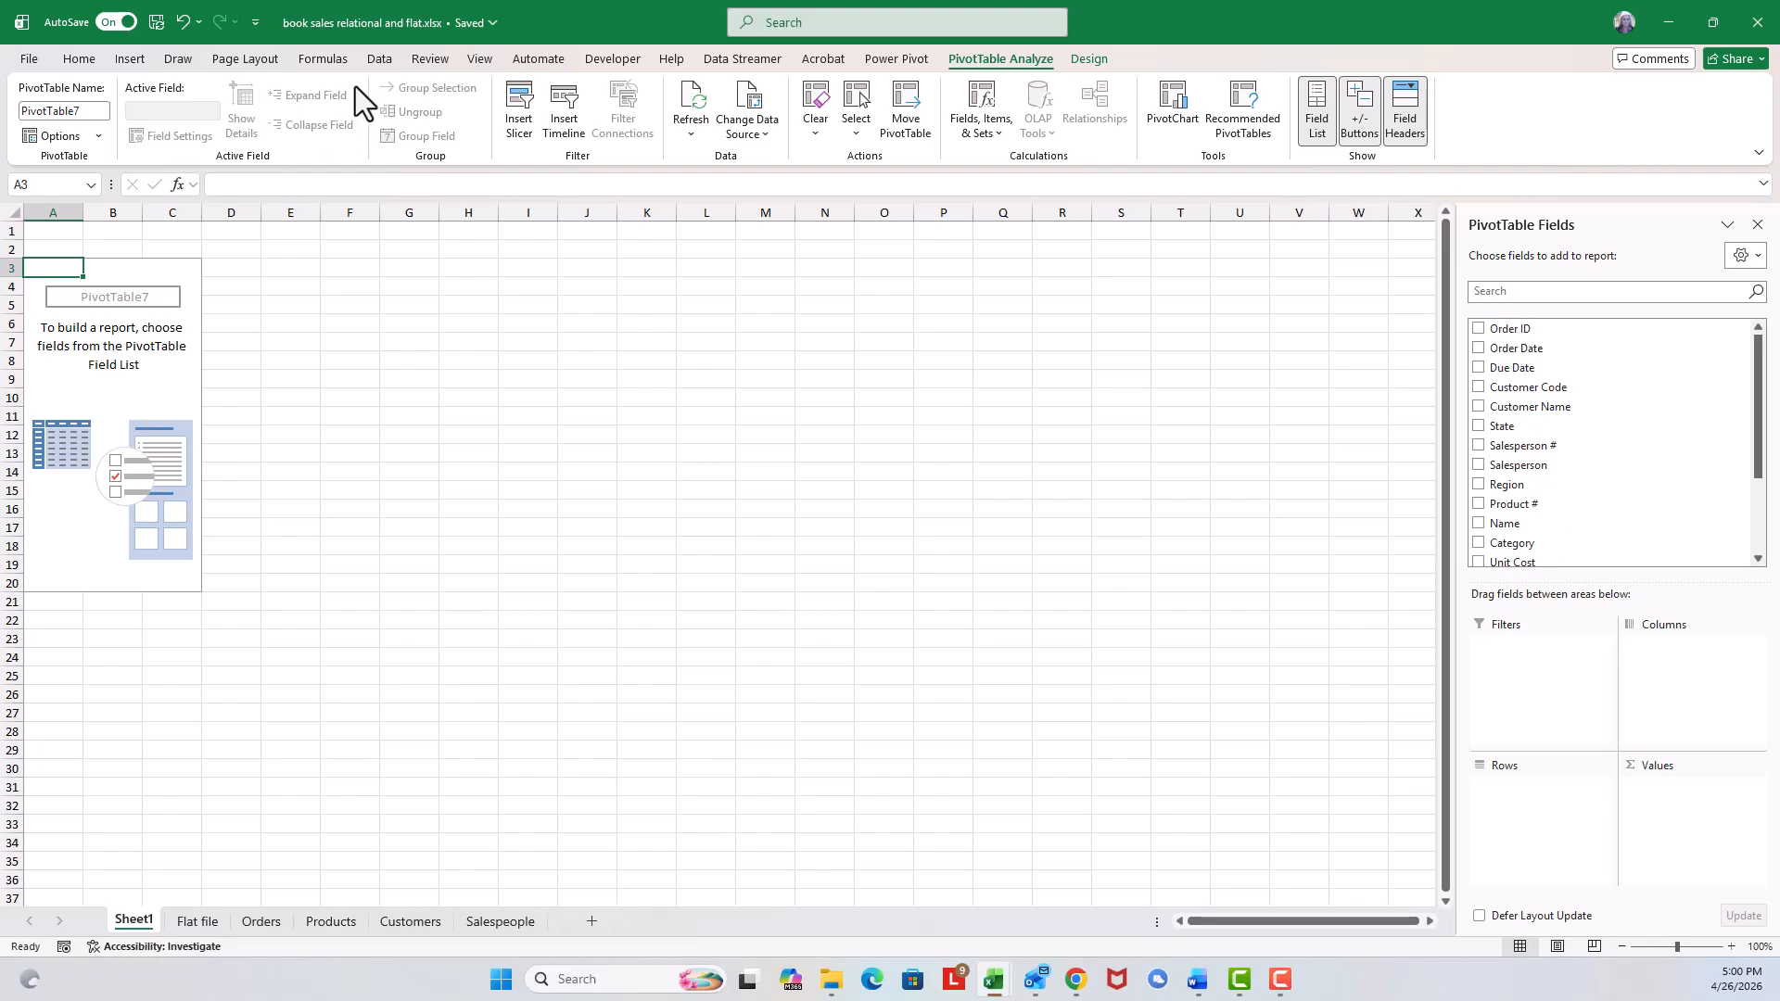
Draw an ink arrow labelled 'Page' pointing at the Filters area, then erase it.
{"action": "left_click", "coordinate": [176, 59]}
{"action": "left_click", "coordinate": [212, 115]}
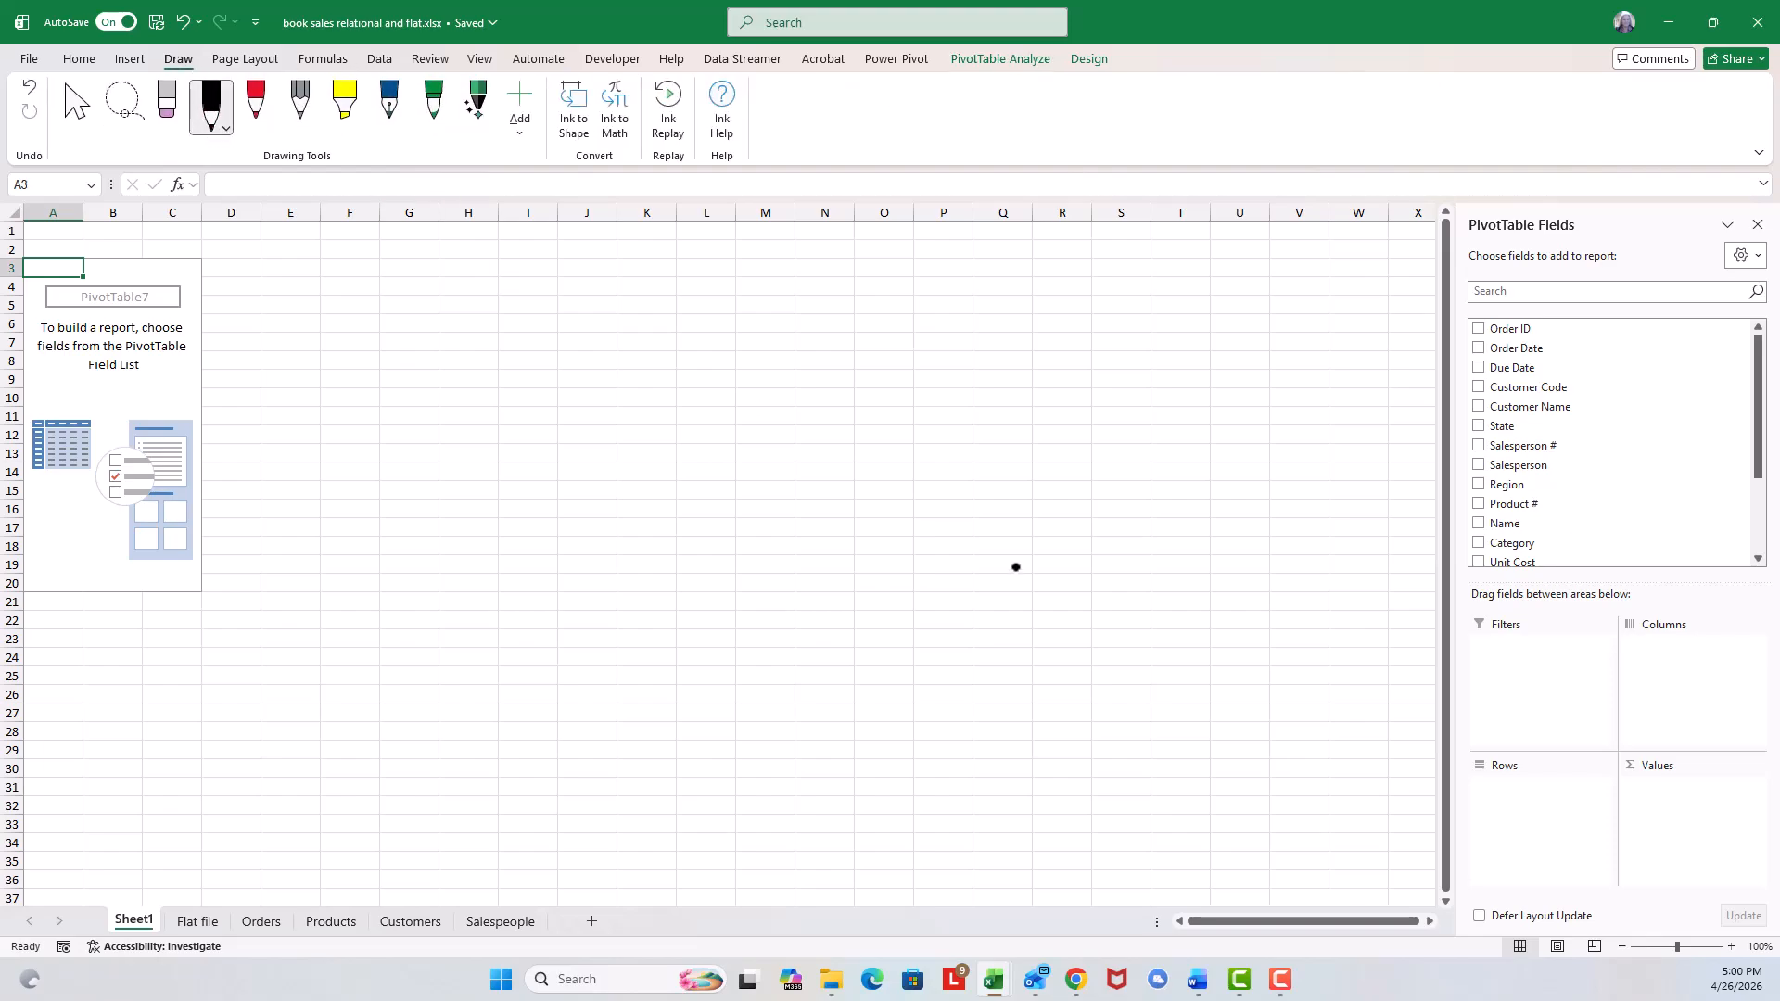
{"action": "mouse_move", "coordinate": [1305, 659]}
{"action": "left_mouse_down"}
{"action": "mouse_move", "coordinate": [1418, 658]}
{"action": "mouse_move", "coordinate": [1399, 681]}
{"action": "left_mouse_up"}
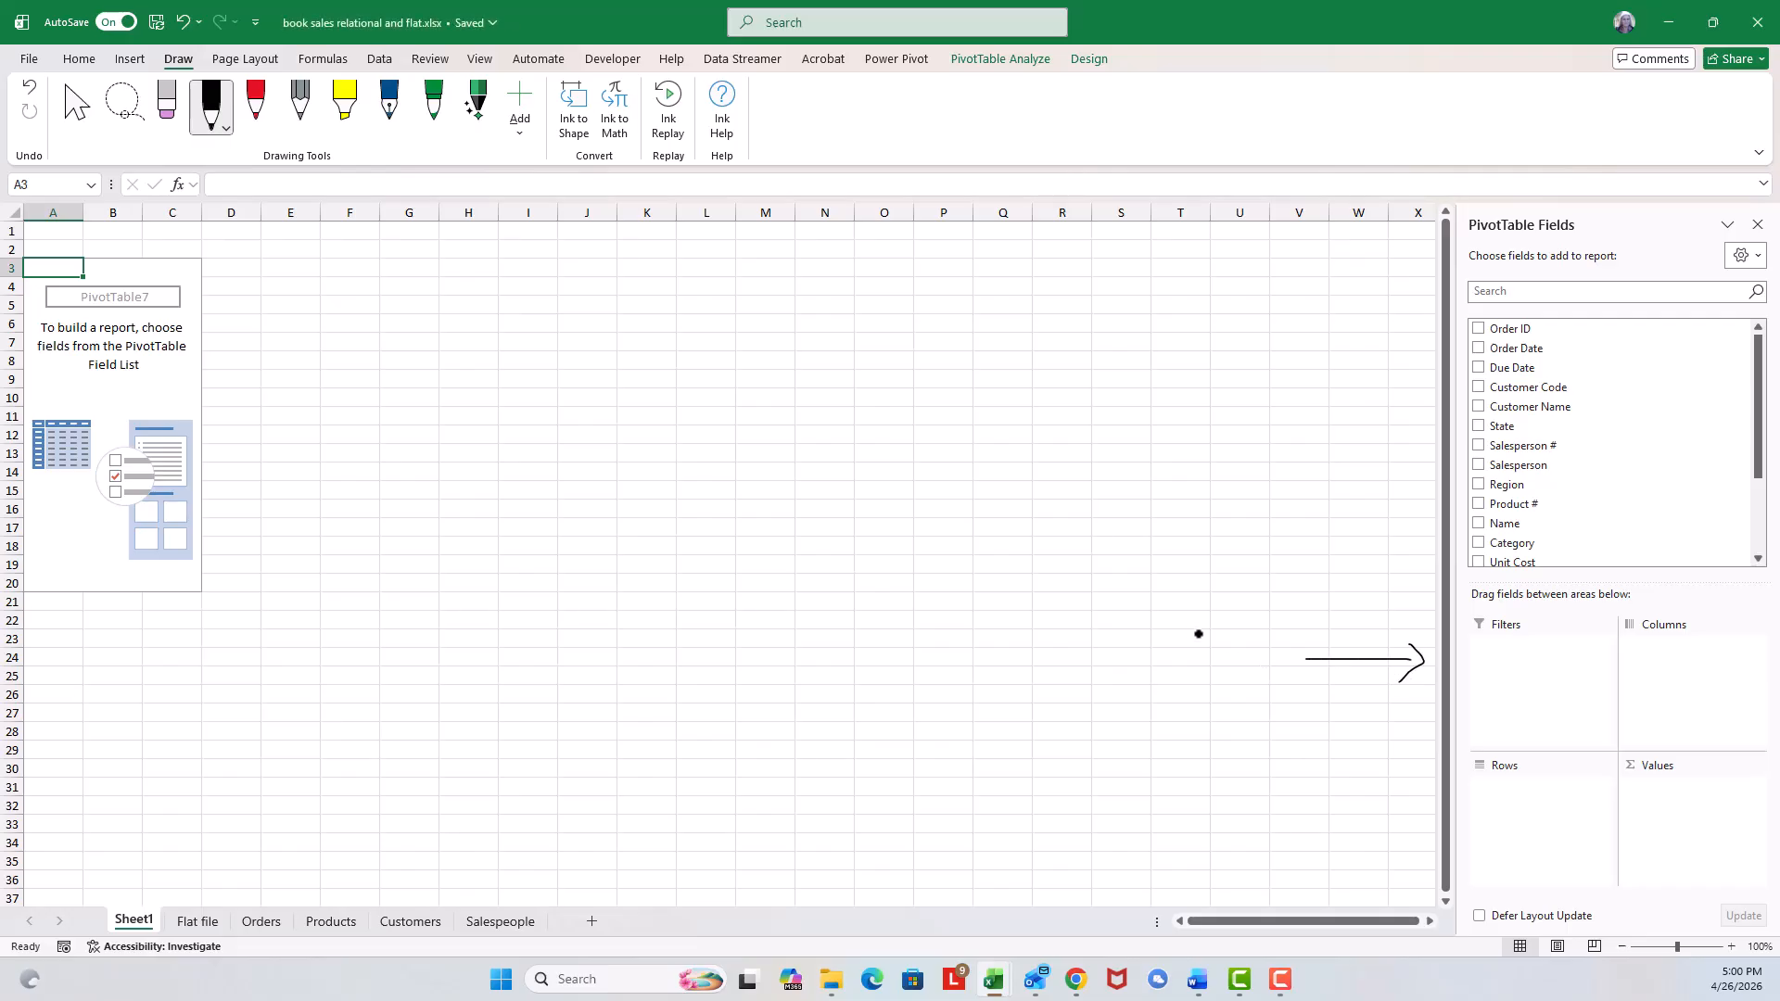
{"action": "mouse_move", "coordinate": [1190, 642]}
{"action": "left_mouse_down"}
{"action": "mouse_move", "coordinate": [1189, 617]}
{"action": "mouse_move", "coordinate": [1214, 631]}
{"action": "left_mouse_up"}
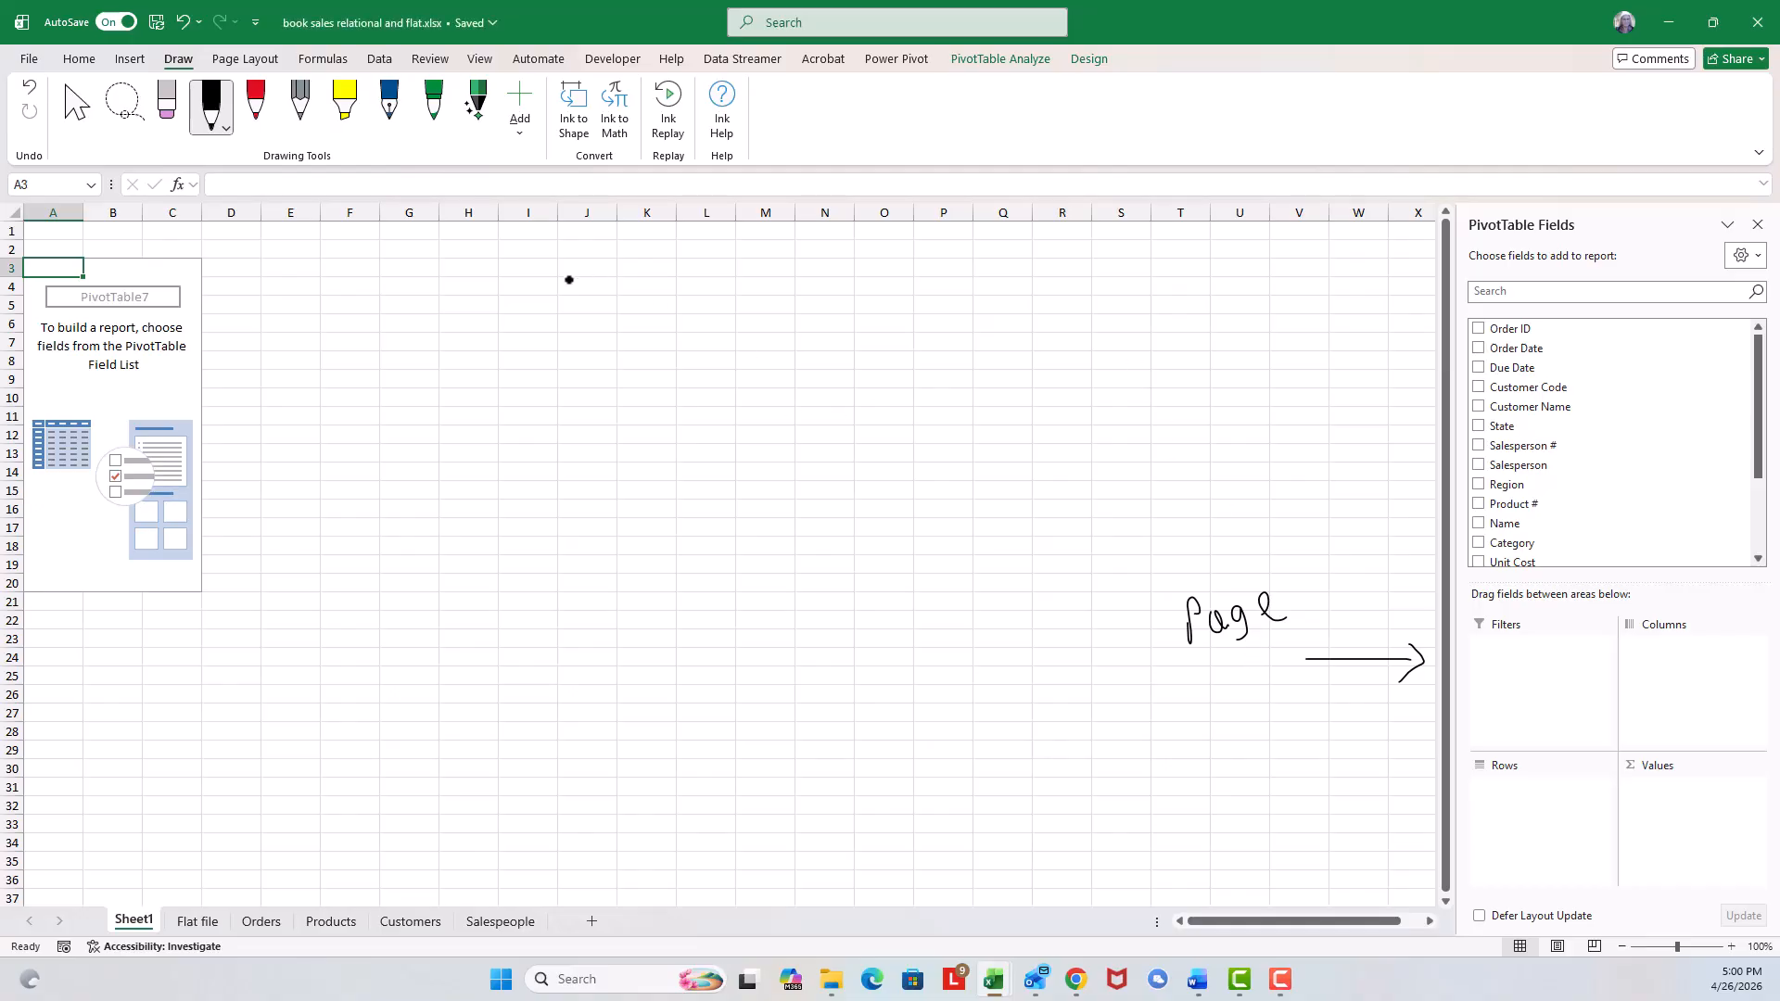
{"action": "left_click", "coordinate": [168, 116]}
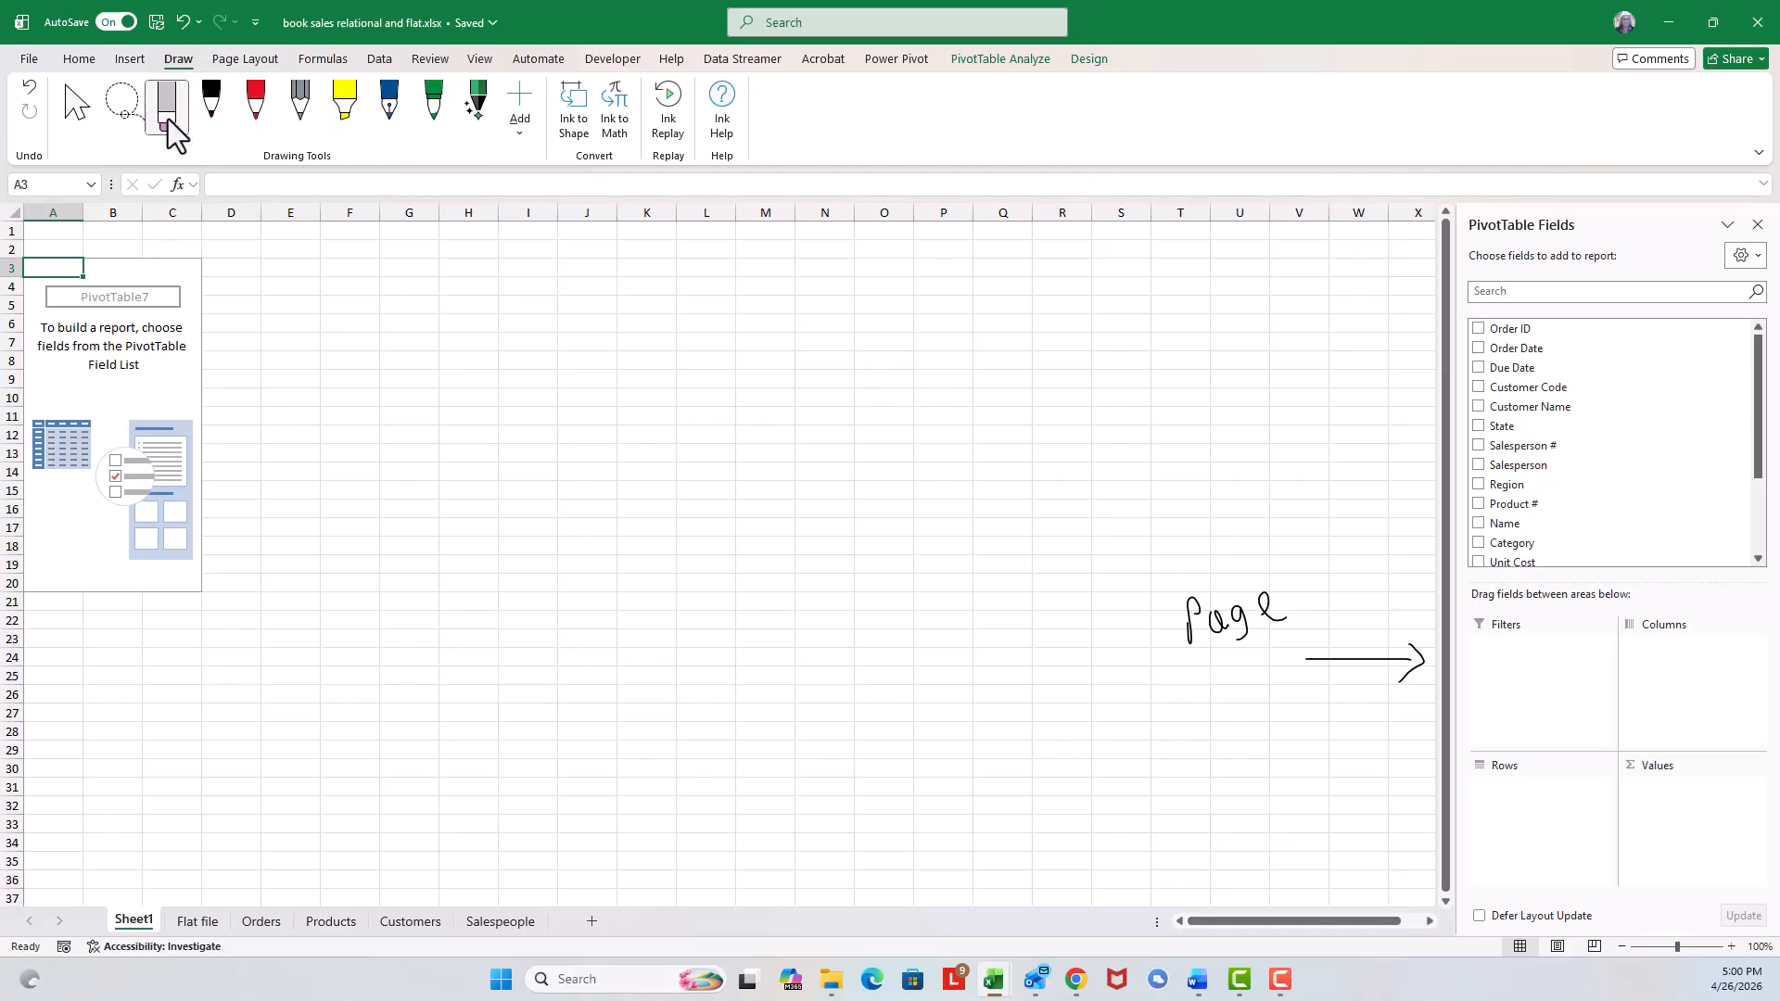
{"action": "mouse_move", "coordinate": [1201, 598]}
{"action": "left_mouse_down"}
{"action": "mouse_move", "coordinate": [1212, 617]}
{"action": "mouse_move", "coordinate": [1410, 668]}
{"action": "left_mouse_up"}
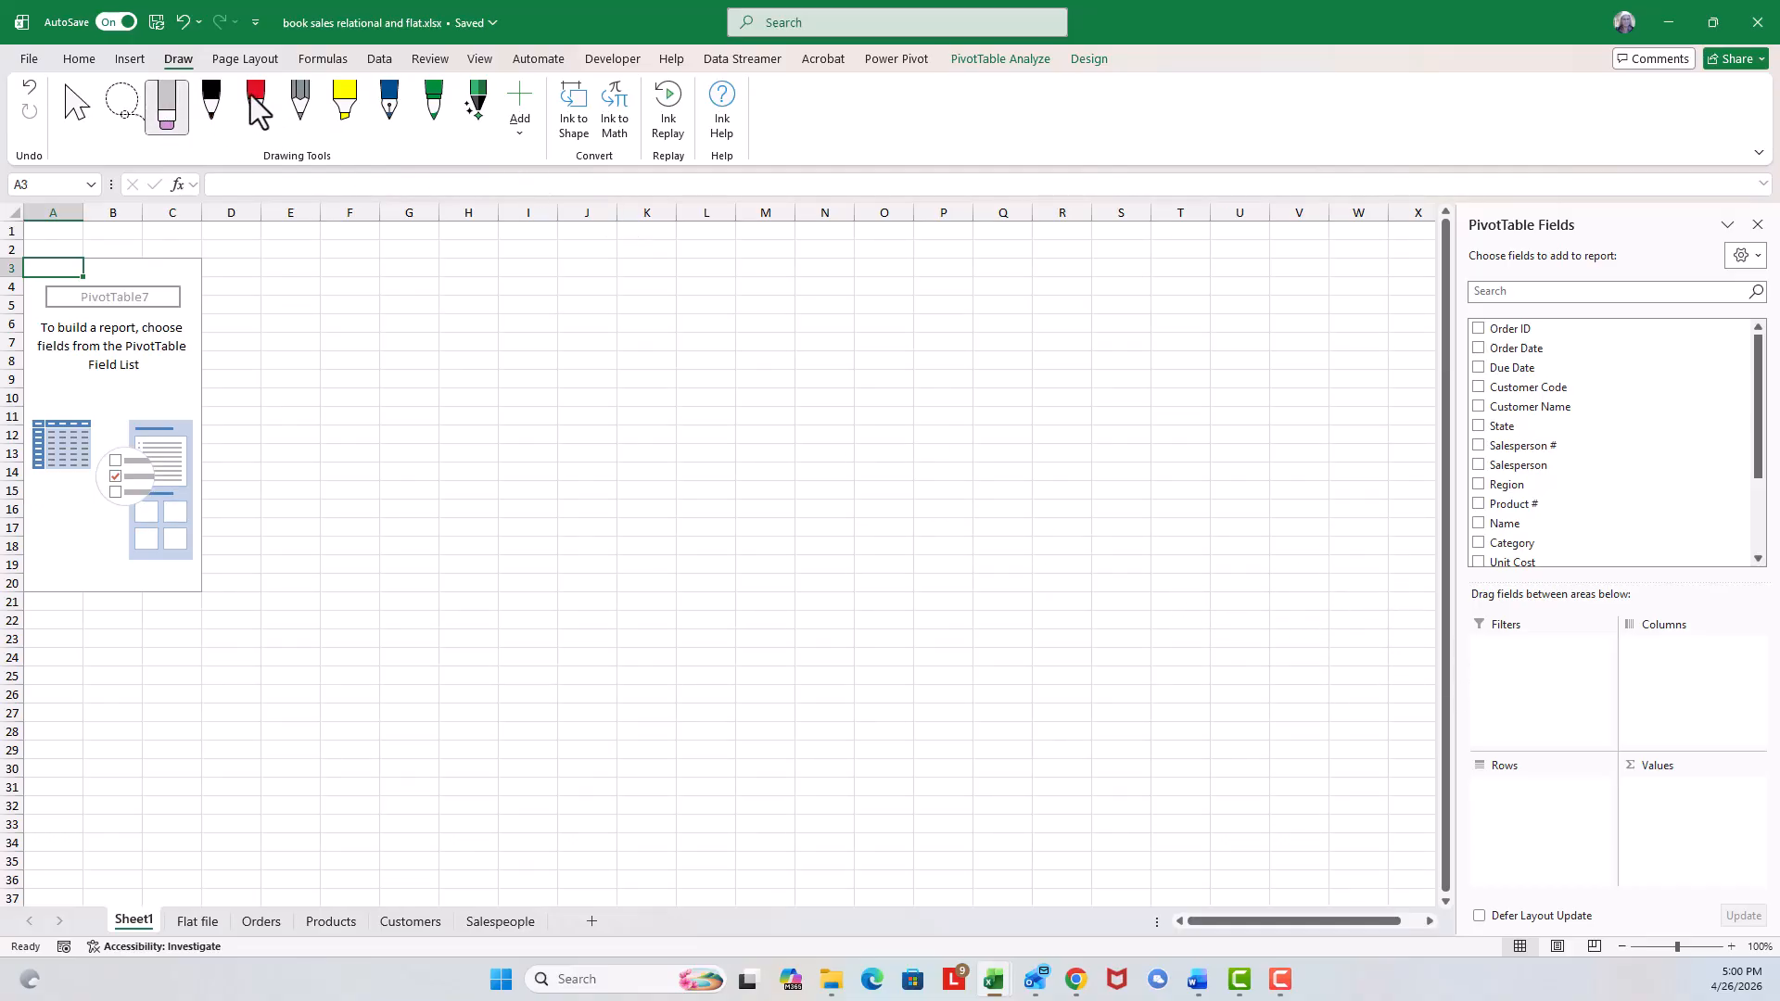
Hand-write ink notes 'columns area', 'row area' with a down arrow, and 'Σ data #s' on the empty pivot sheet.
{"action": "left_click", "coordinate": [212, 103]}
{"action": "mouse_move", "coordinate": [378, 270]}
{"action": "left_mouse_down"}
{"action": "mouse_move", "coordinate": [350, 296]}
{"action": "mouse_move", "coordinate": [467, 273]}
{"action": "mouse_move", "coordinate": [575, 301]}
{"action": "left_mouse_up"}
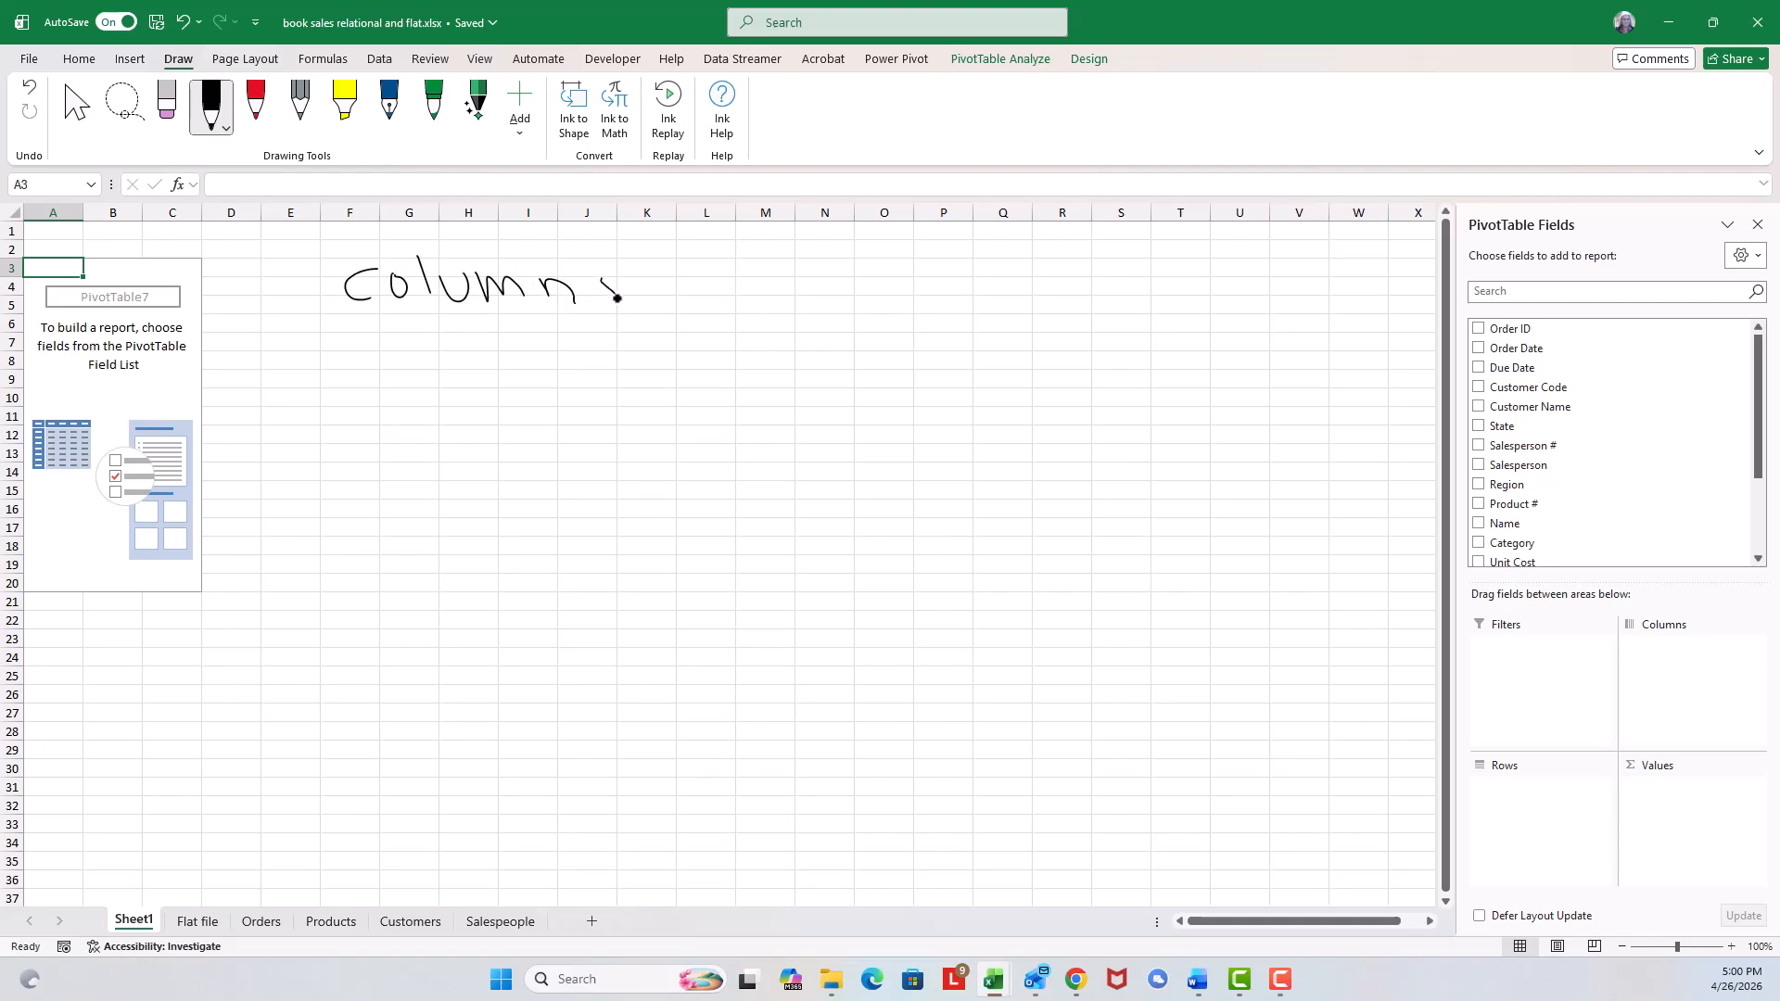
{"action": "left_click_drag", "start_coordinate": [763, 289], "coordinate": [768, 305]}
{"action": "mouse_move", "coordinate": [765, 306]}
{"action": "left_mouse_down"}
{"action": "mouse_move", "coordinate": [786, 280]}
{"action": "mouse_move", "coordinate": [833, 296]}
{"action": "left_mouse_up"}
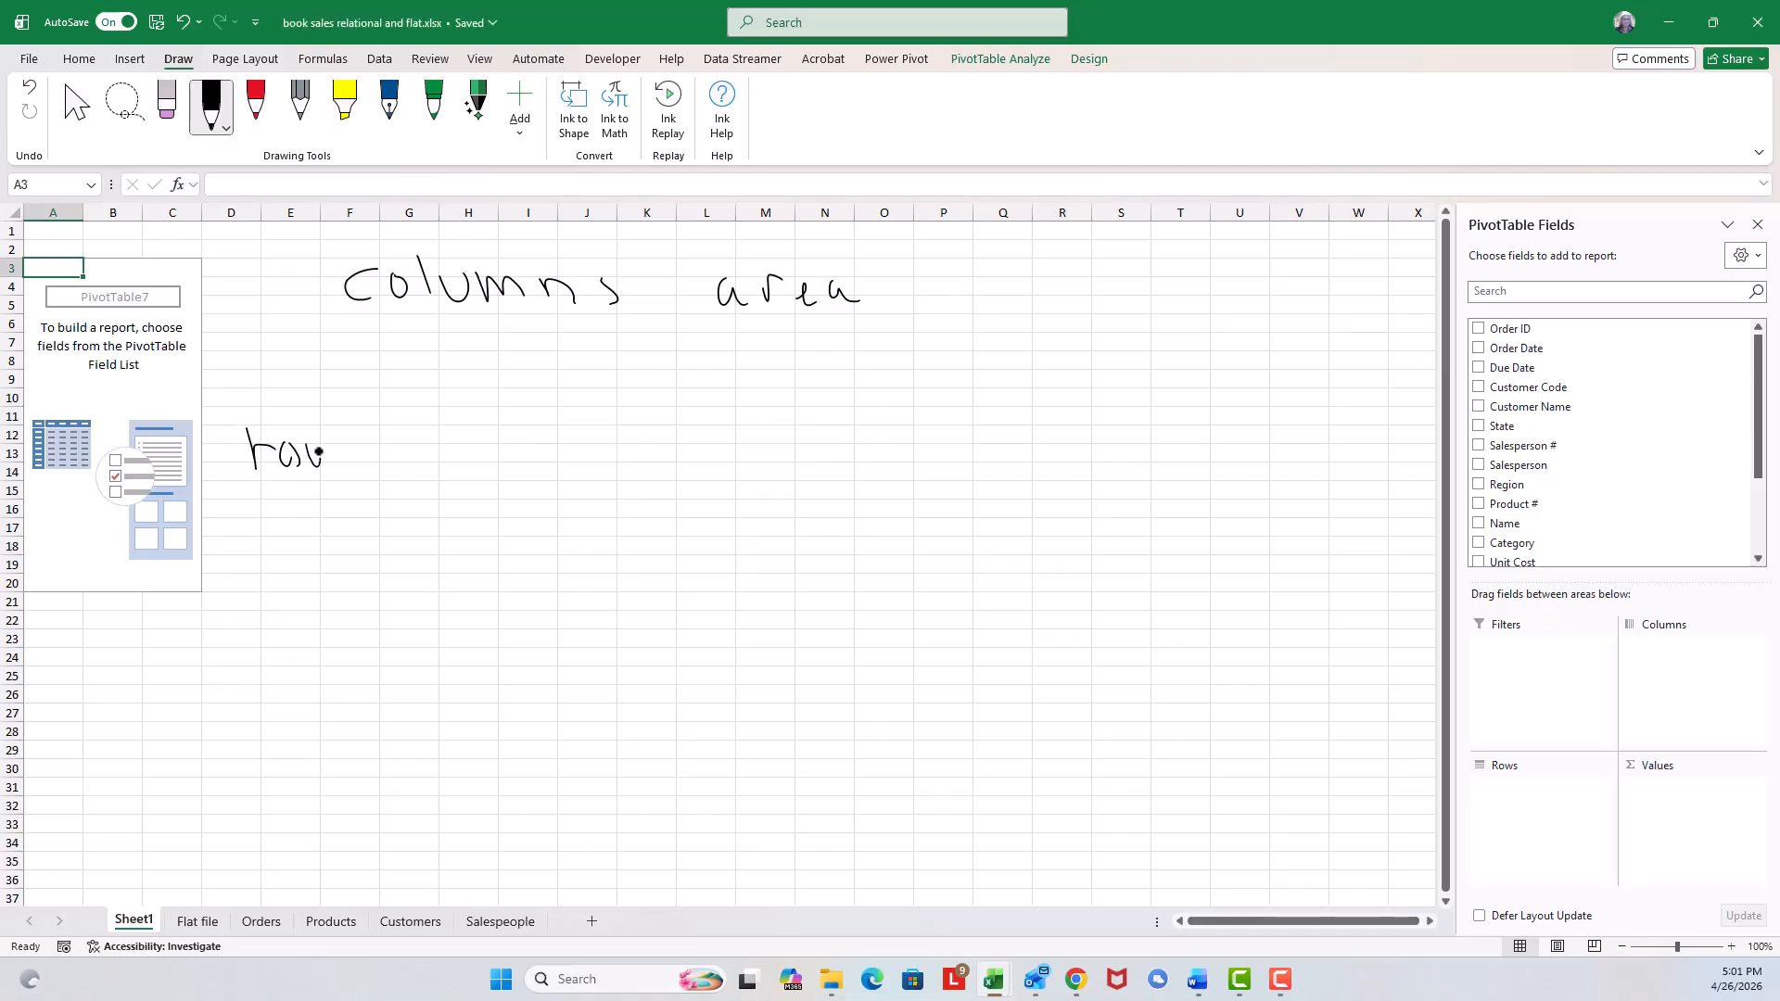
{"action": "left_click_drag", "start_coordinate": [285, 501], "coordinate": [289, 524]}
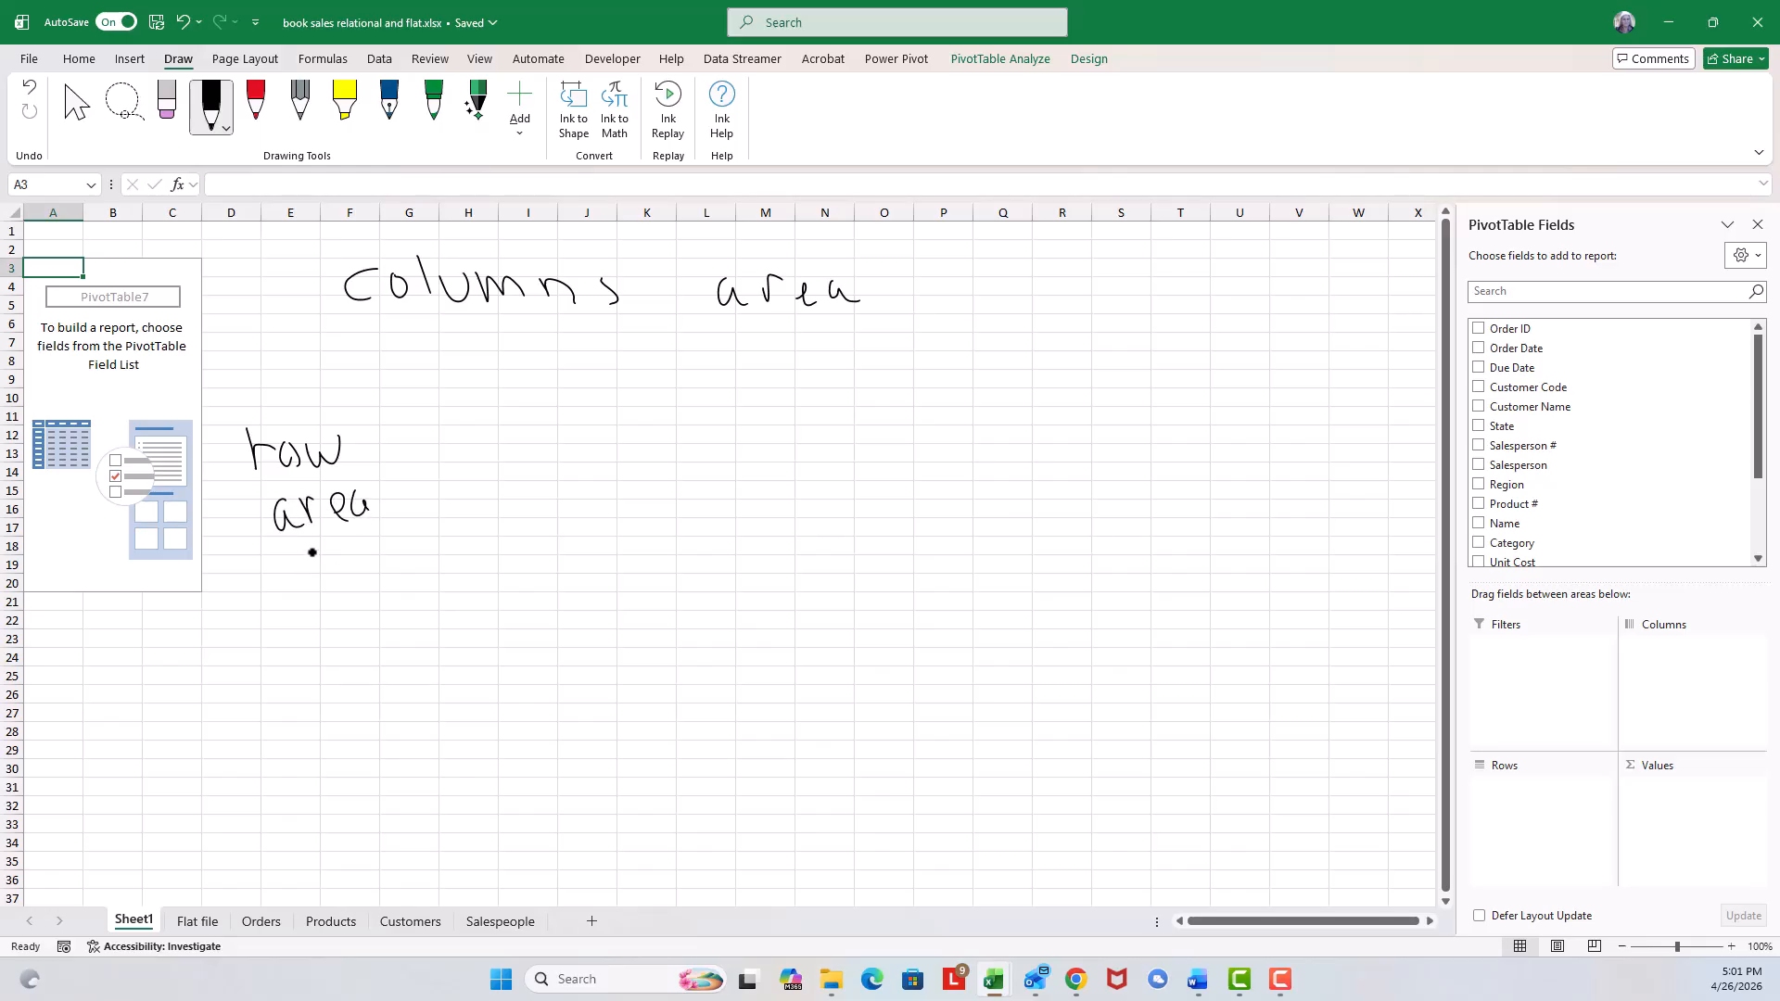
{"action": "left_click_drag", "start_coordinate": [313, 553], "coordinate": [312, 686]}
{"action": "left_click_drag", "start_coordinate": [535, 451], "coordinate": [547, 473]}
{"action": "left_click_drag", "start_coordinate": [654, 460], "coordinate": [666, 467]}
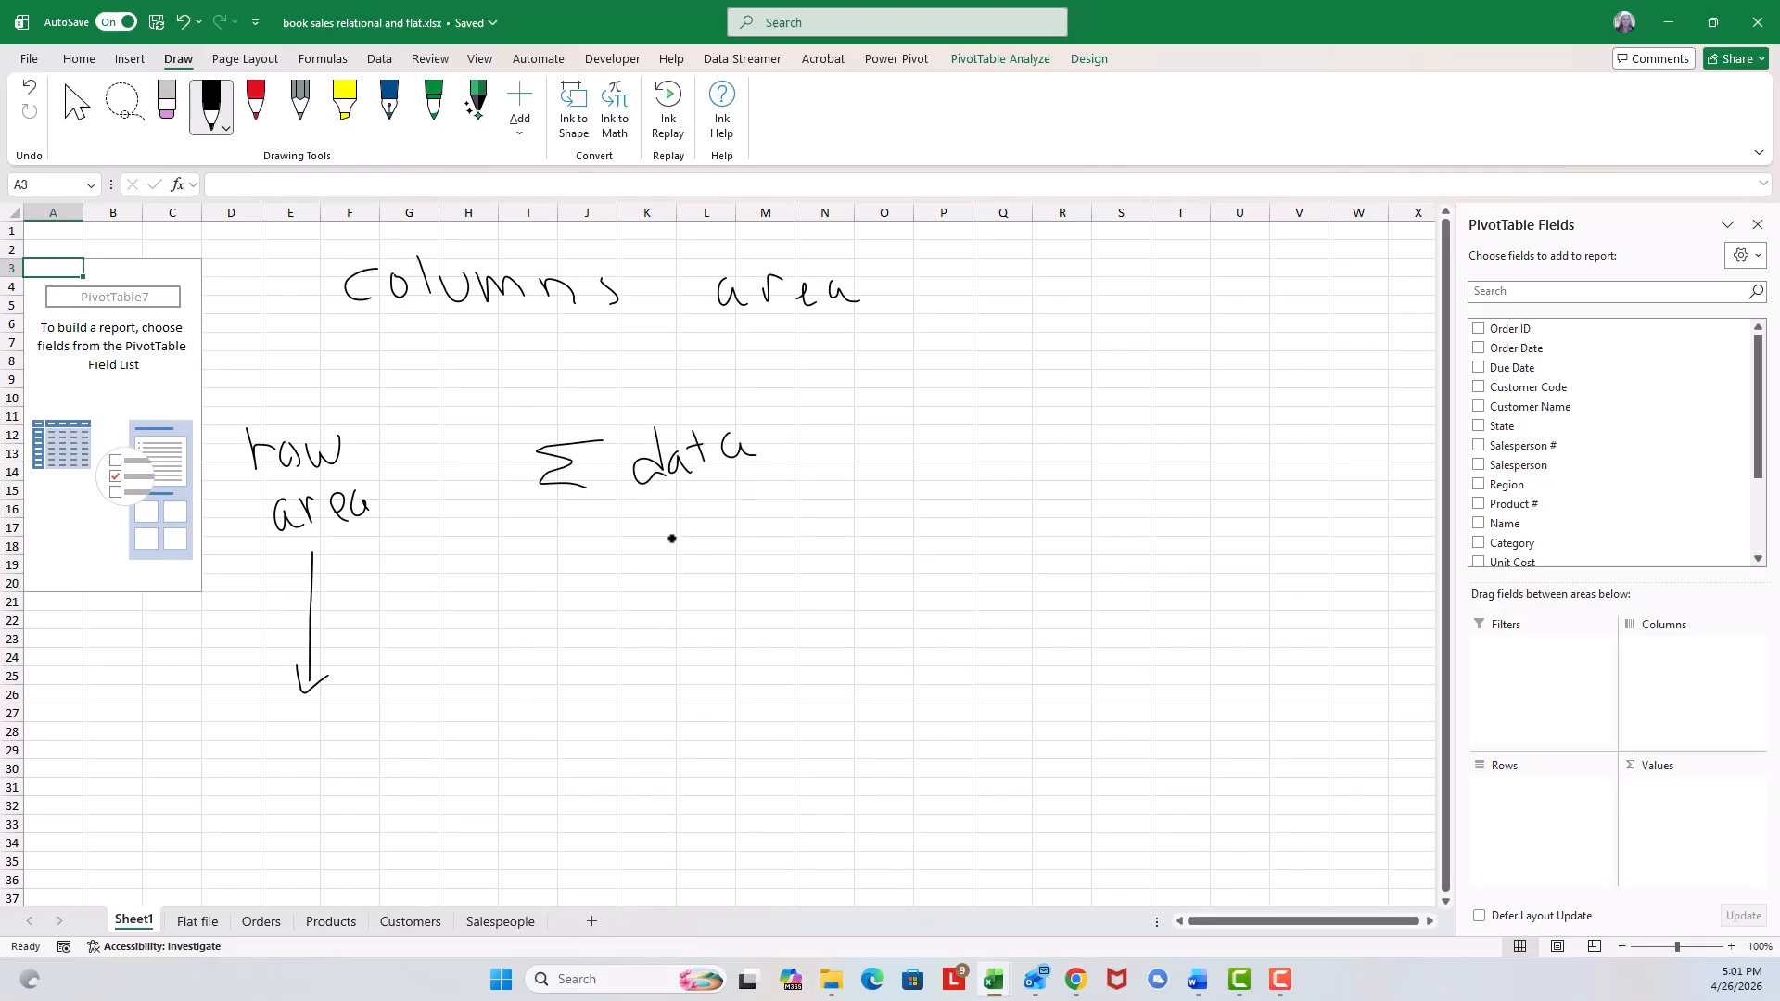
{"action": "mouse_move", "coordinate": [619, 547]}
{"action": "left_mouse_down"}
{"action": "mouse_move", "coordinate": [666, 528]}
{"action": "mouse_move", "coordinate": [662, 552]}
{"action": "mouse_move", "coordinate": [691, 549]}
{"action": "left_mouse_up"}
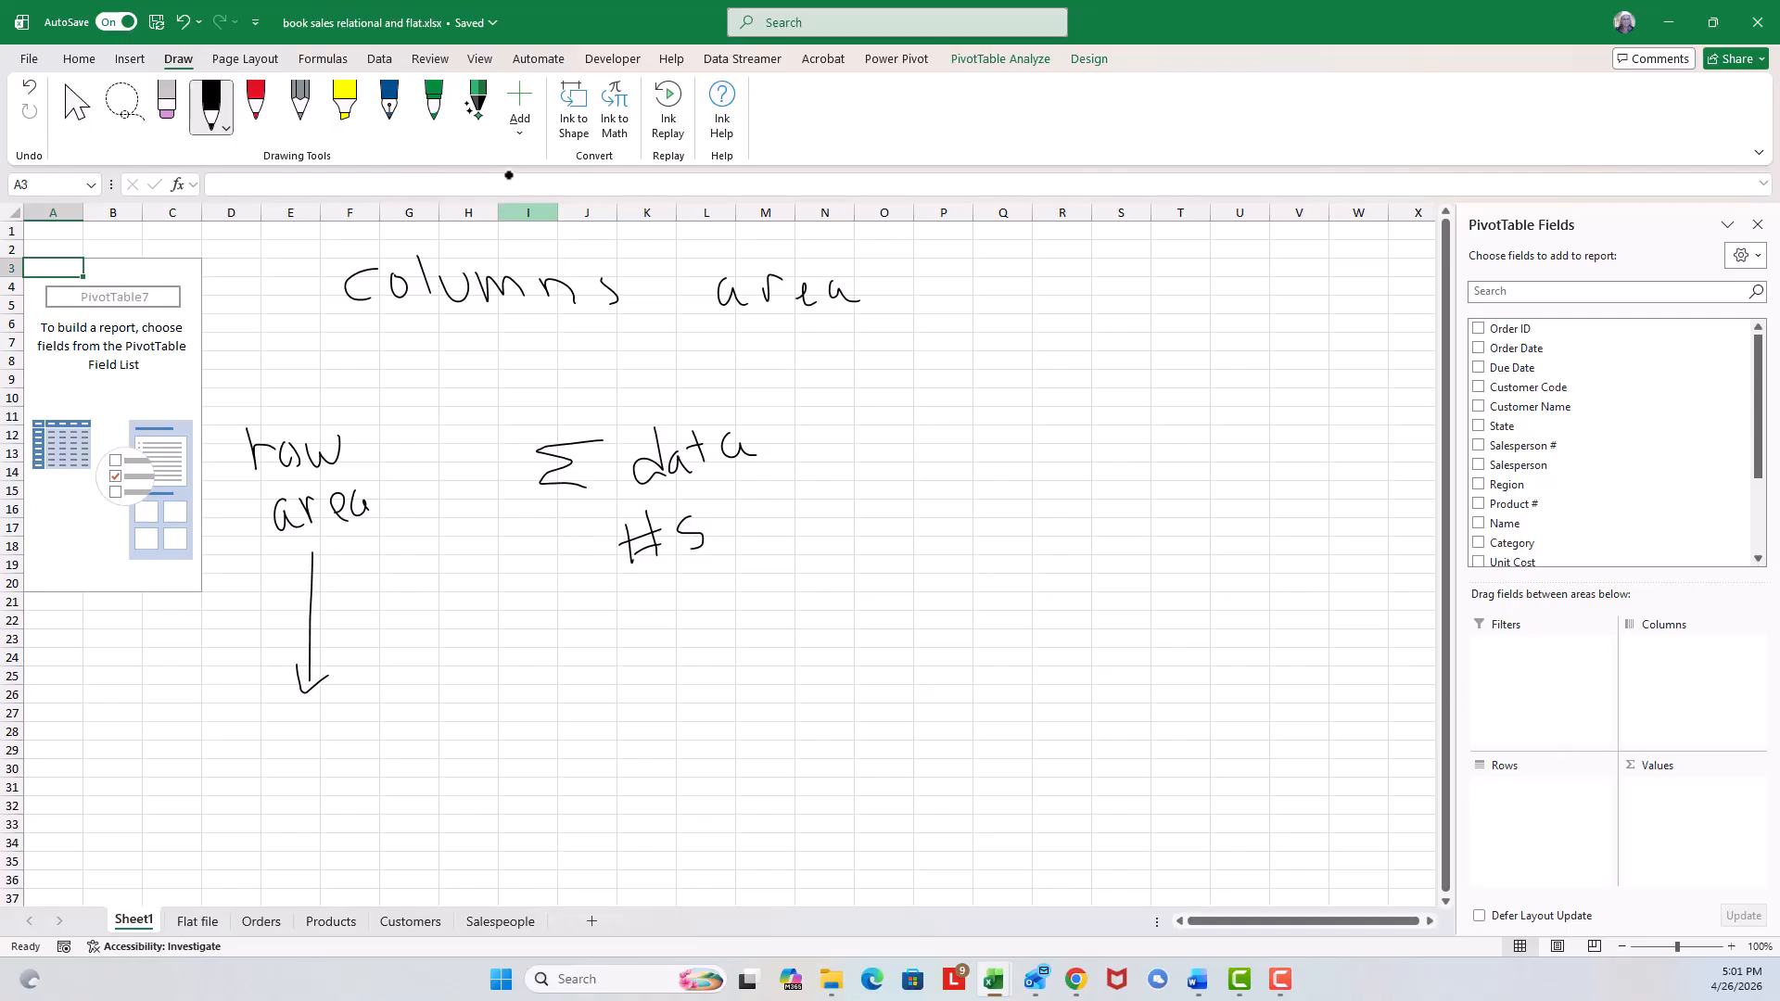
Erase all the ink annotations from the pivot sheet.
{"action": "left_click", "coordinate": [167, 104]}
{"action": "mouse_move", "coordinate": [317, 435]}
{"action": "left_mouse_down"}
{"action": "mouse_move", "coordinate": [342, 608]}
{"action": "mouse_move", "coordinate": [297, 706]}
{"action": "left_mouse_up"}
{"action": "mouse_move", "coordinate": [350, 621]}
{"action": "left_mouse_down"}
{"action": "mouse_move", "coordinate": [275, 540]}
{"action": "mouse_move", "coordinate": [281, 462]}
{"action": "left_mouse_up"}
{"action": "mouse_move", "coordinate": [565, 437]}
{"action": "left_mouse_down"}
{"action": "mouse_move", "coordinate": [655, 484]}
{"action": "mouse_move", "coordinate": [676, 560]}
{"action": "mouse_move", "coordinate": [727, 441]}
{"action": "mouse_move", "coordinate": [855, 303]}
{"action": "mouse_move", "coordinate": [727, 282]}
{"action": "mouse_move", "coordinate": [354, 291]}
{"action": "left_mouse_up"}
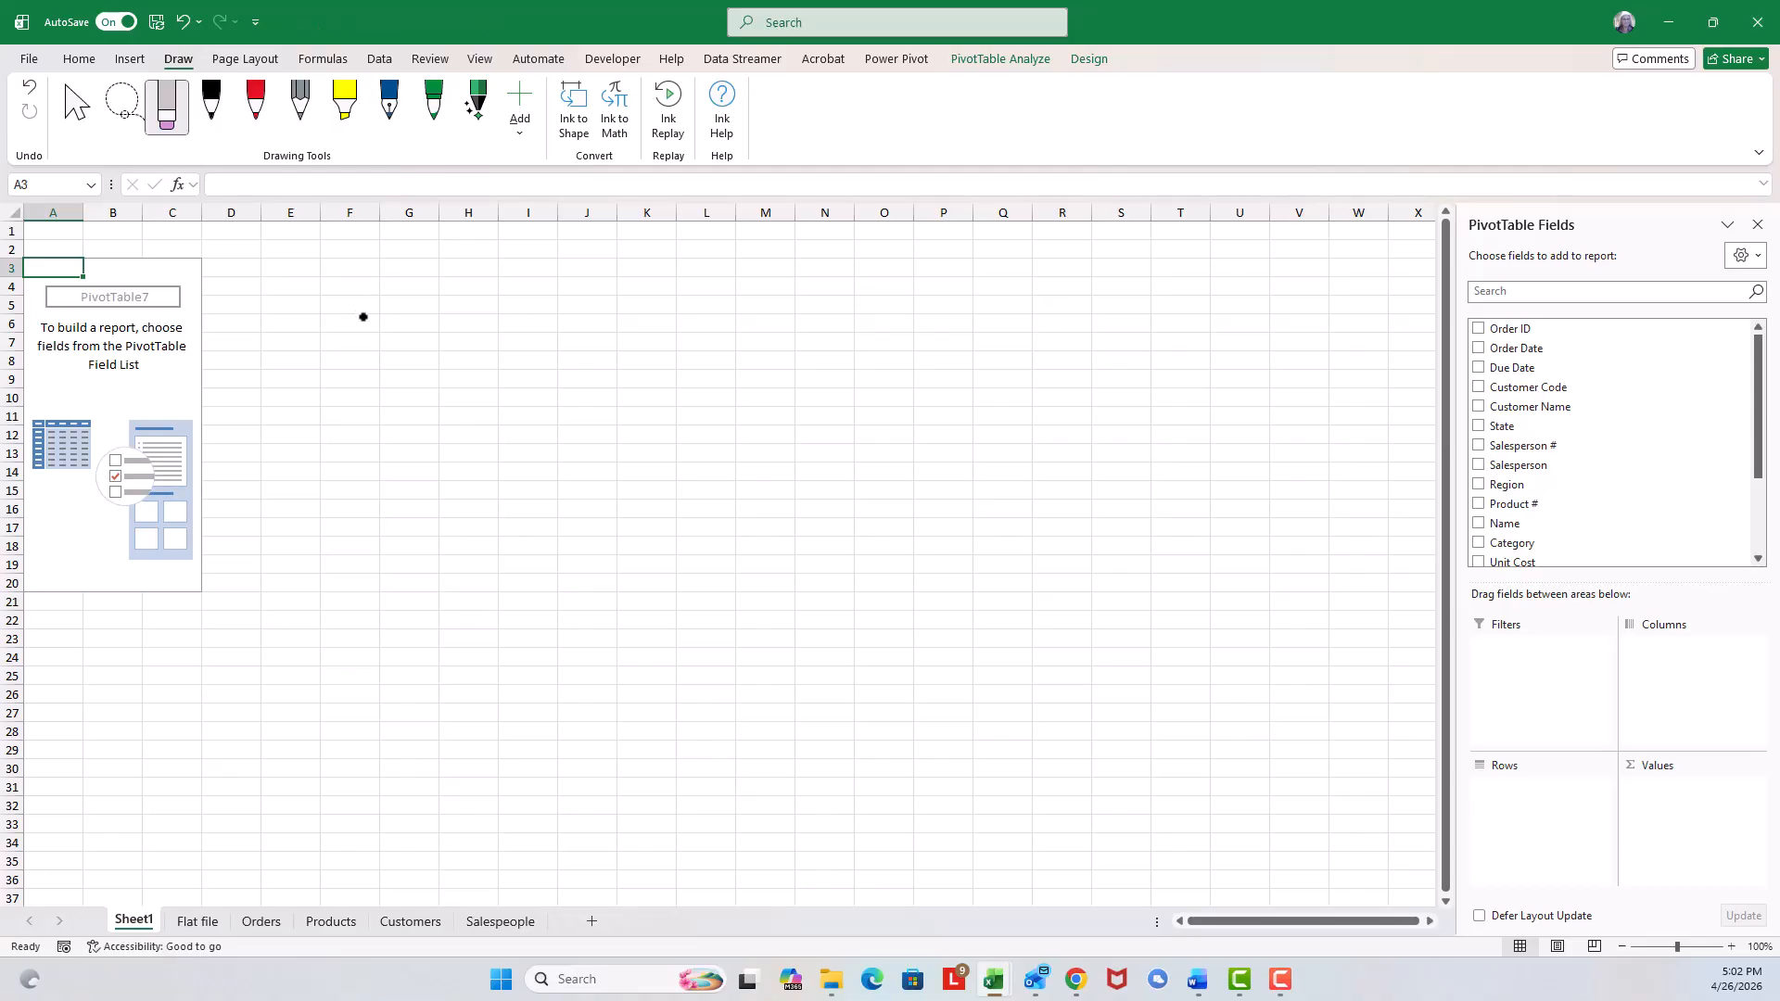
{"action": "key", "text": "Escape"}
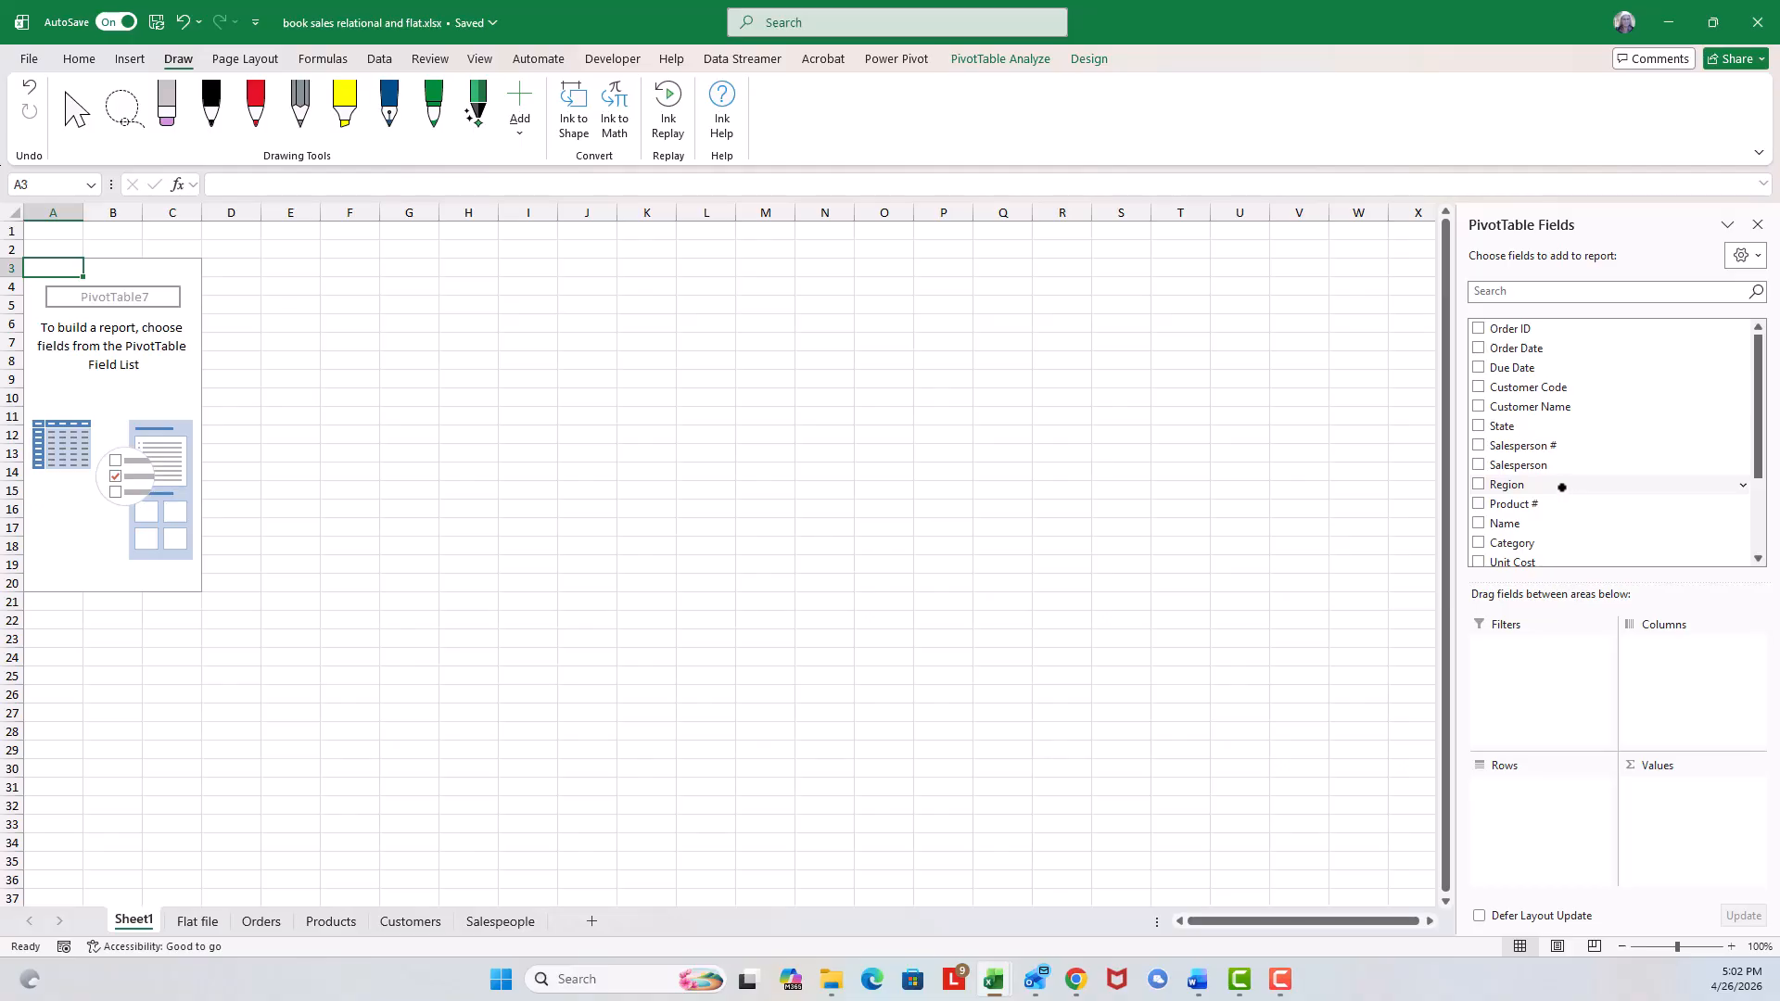
Add Region to the pivot's Rows area and Total Revenue to its Values area.
{"action": "left_click_drag", "start_coordinate": [1546, 489], "coordinate": [1541, 803]}
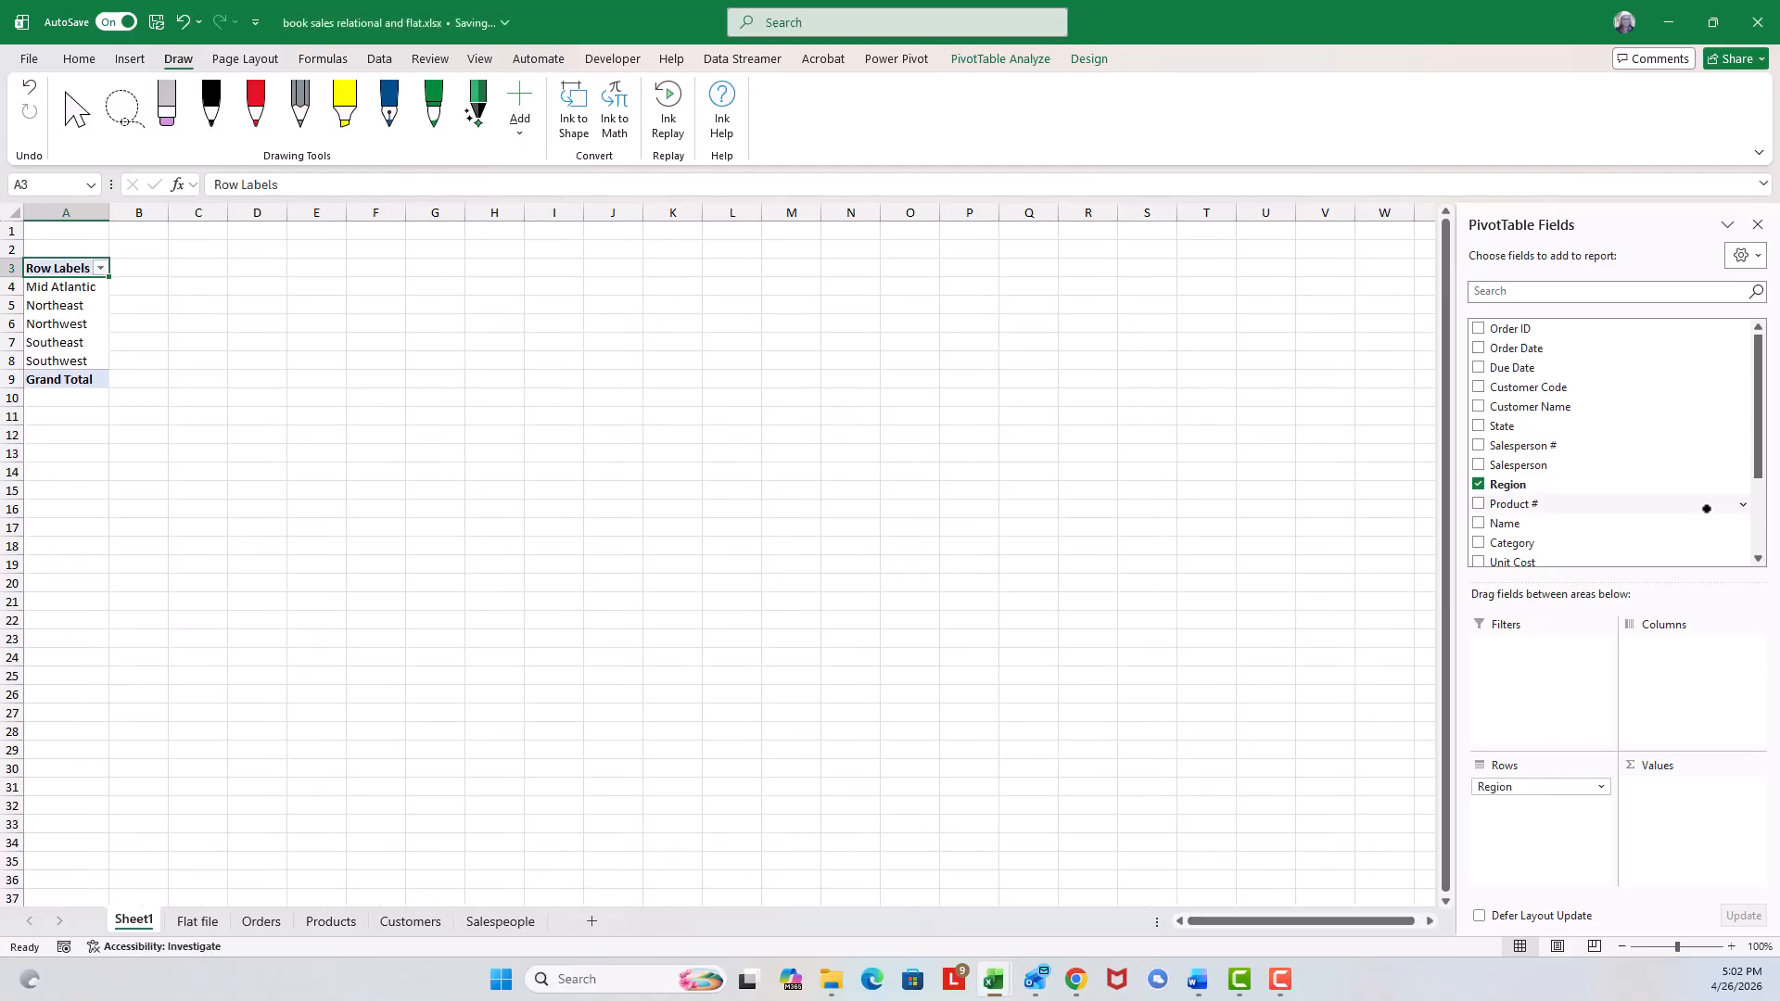
{"action": "left_click_drag", "start_coordinate": [1750, 456], "coordinate": [1758, 538]}
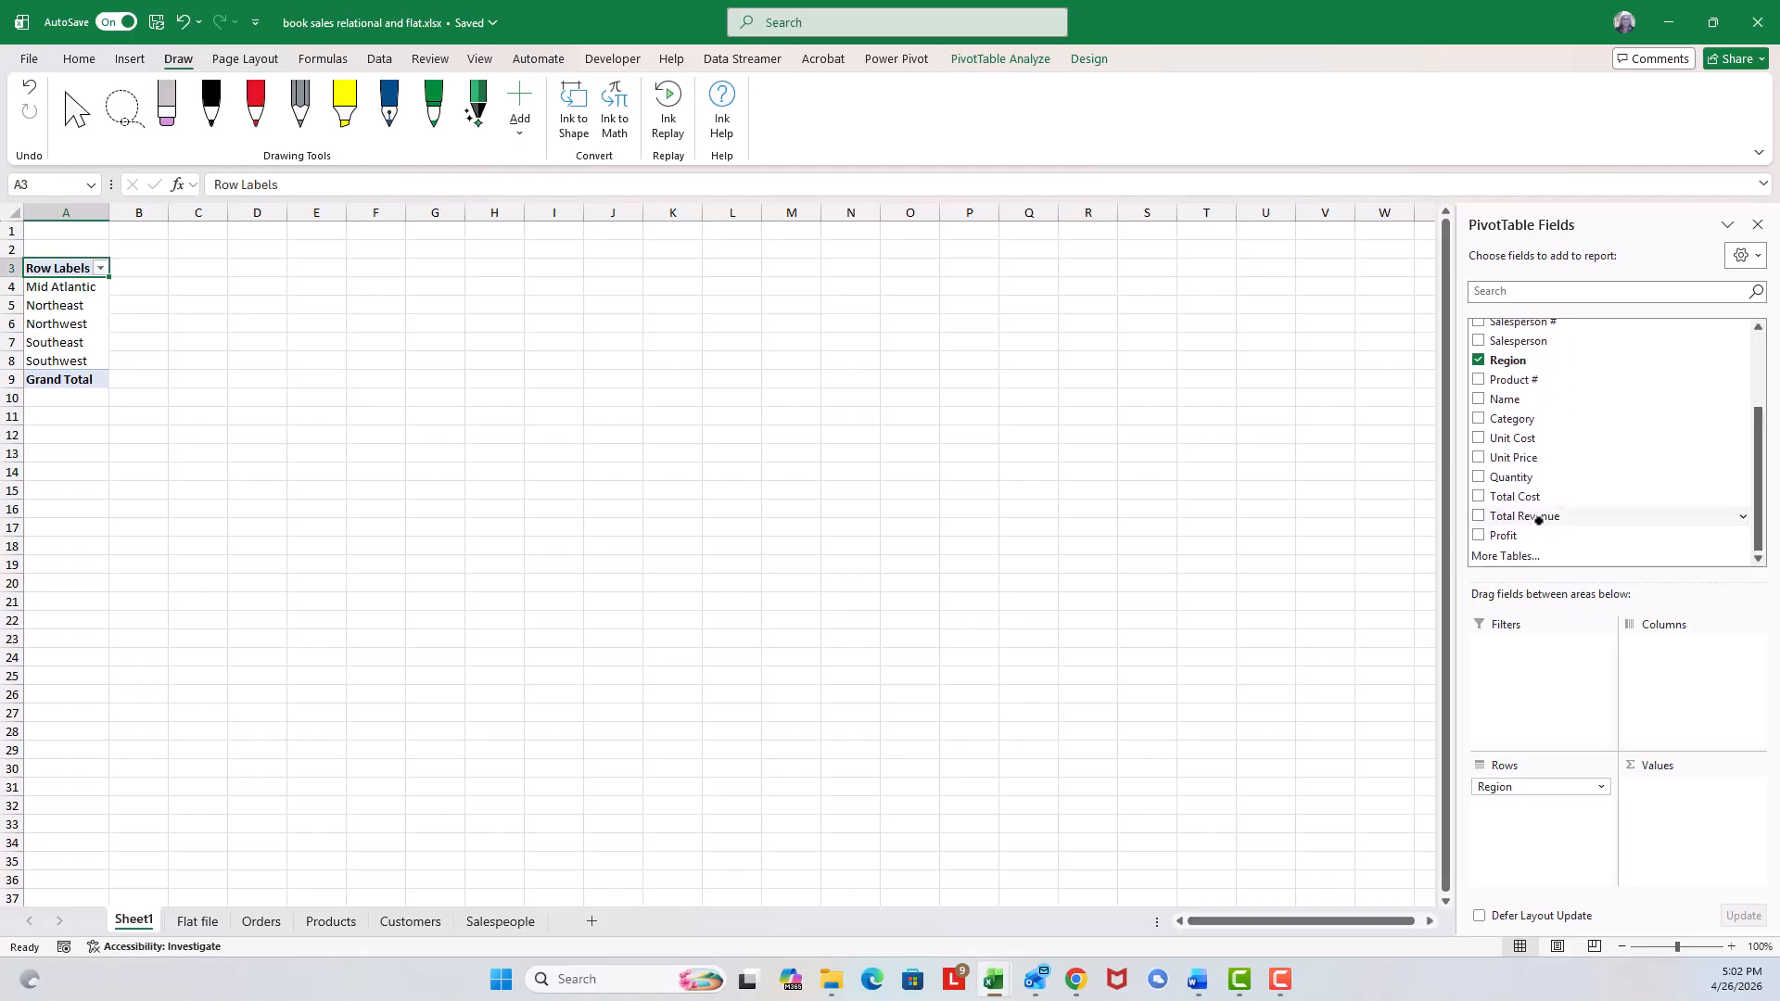
{"action": "left_click_drag", "start_coordinate": [1537, 516], "coordinate": [1677, 795]}
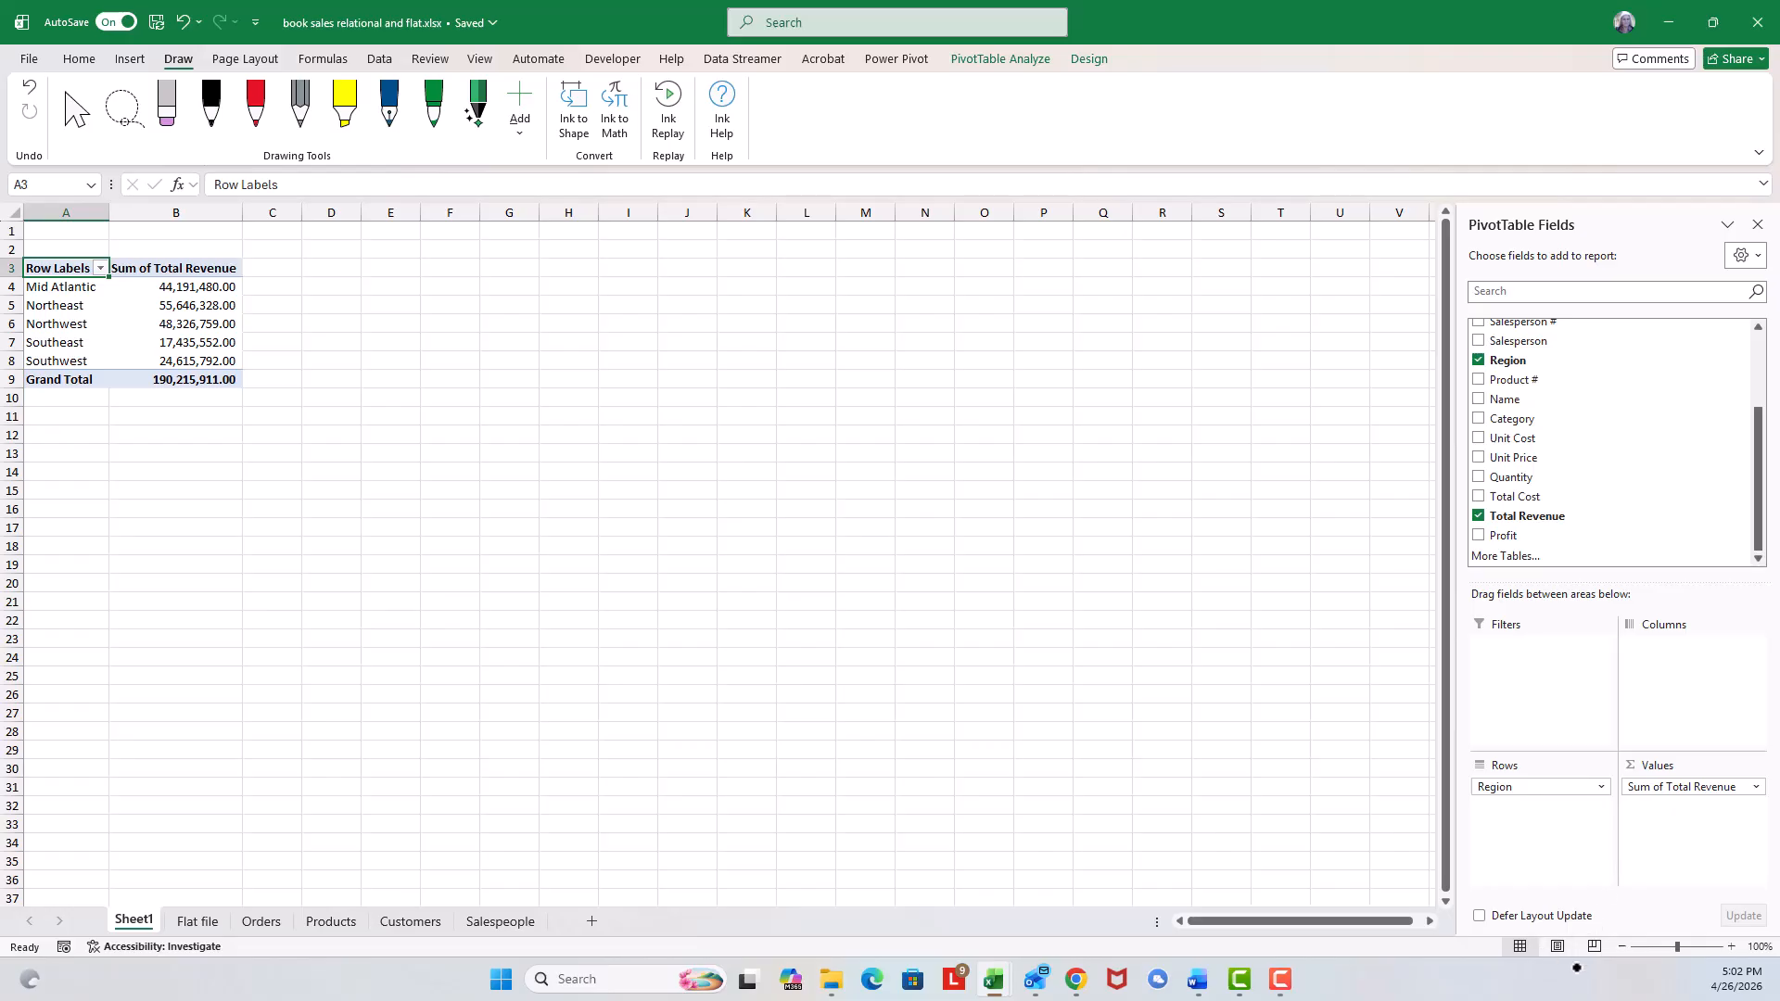
Rename the pivot's row labels header to Region.
{"action": "left_click", "coordinate": [1729, 946]}
{"action": "left_click", "coordinate": [1729, 947]}
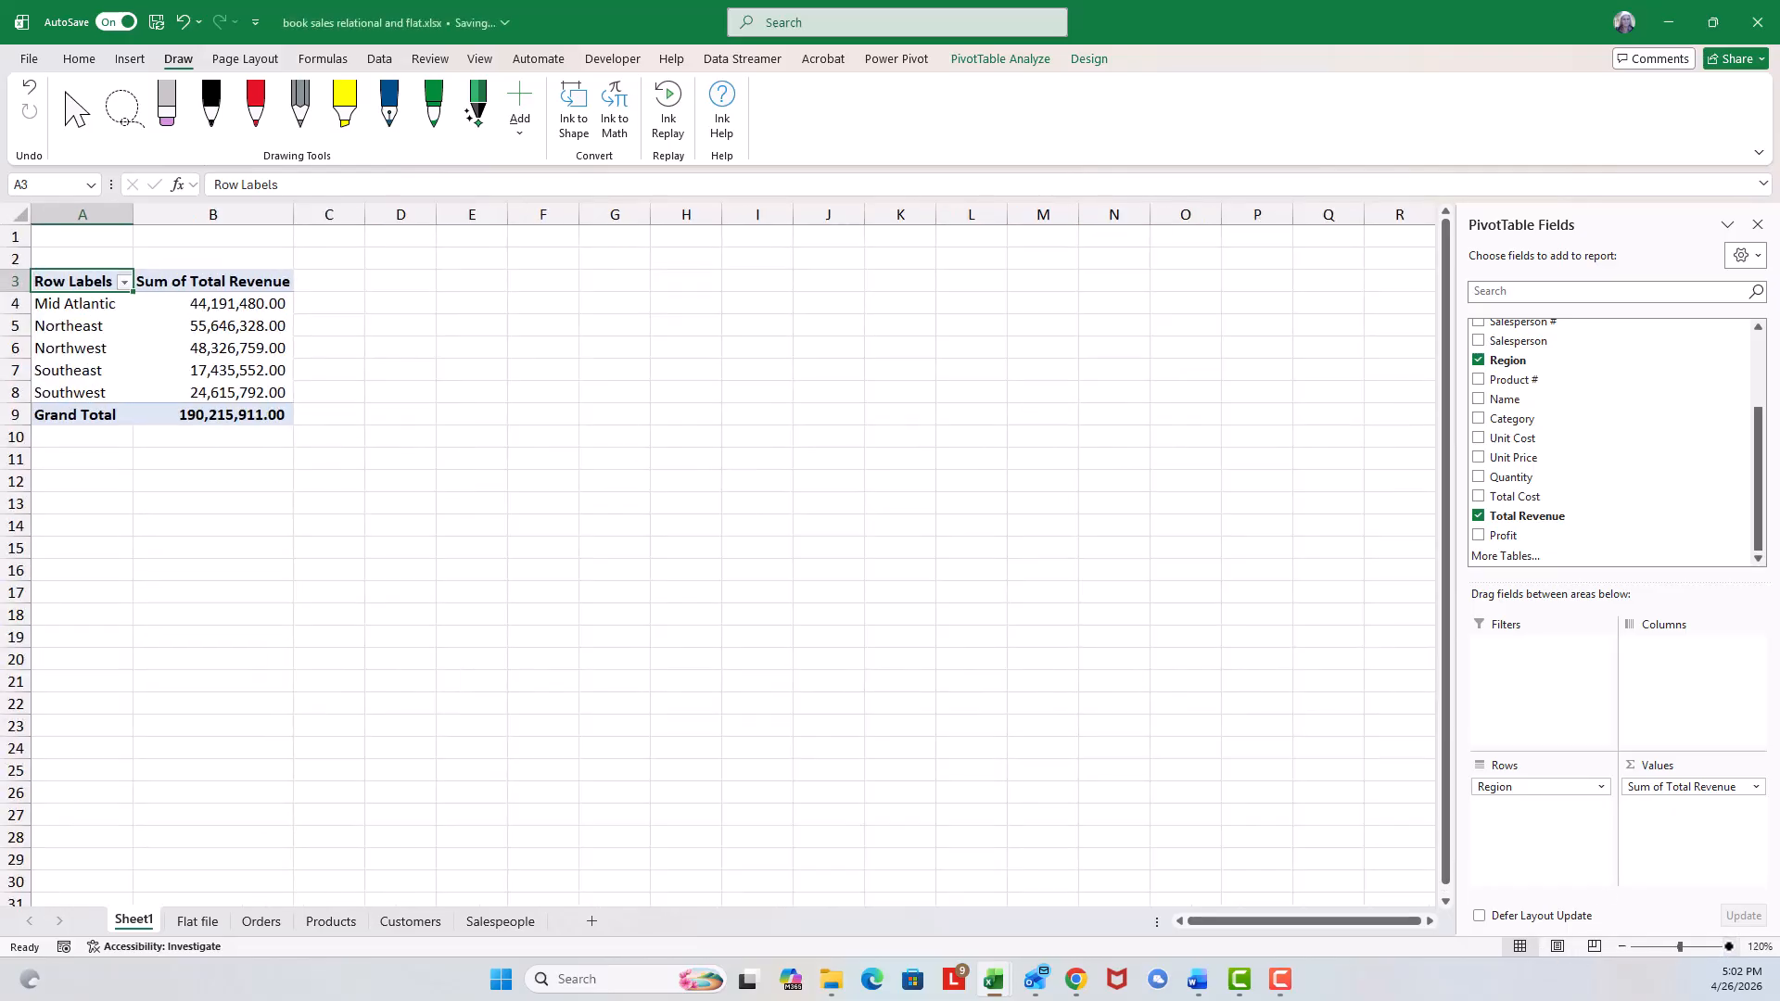
{"action": "left_click", "coordinate": [1728, 946]}
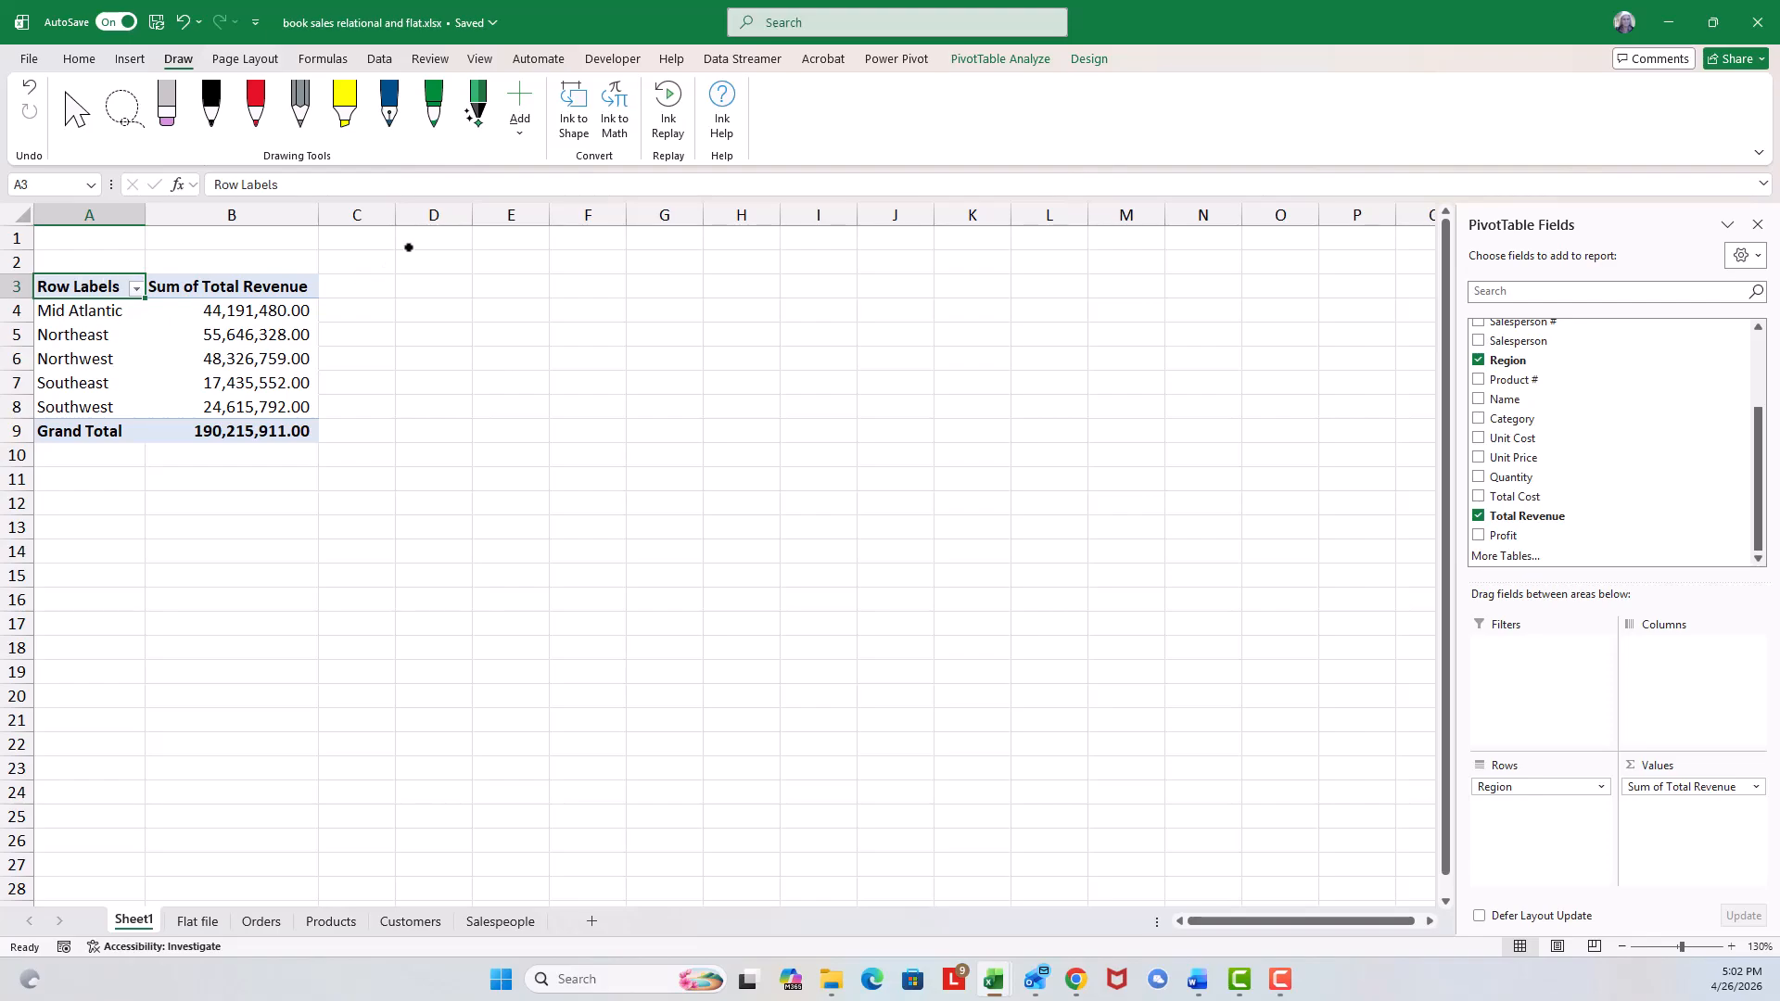
{"action": "type", "text": "REgio"}
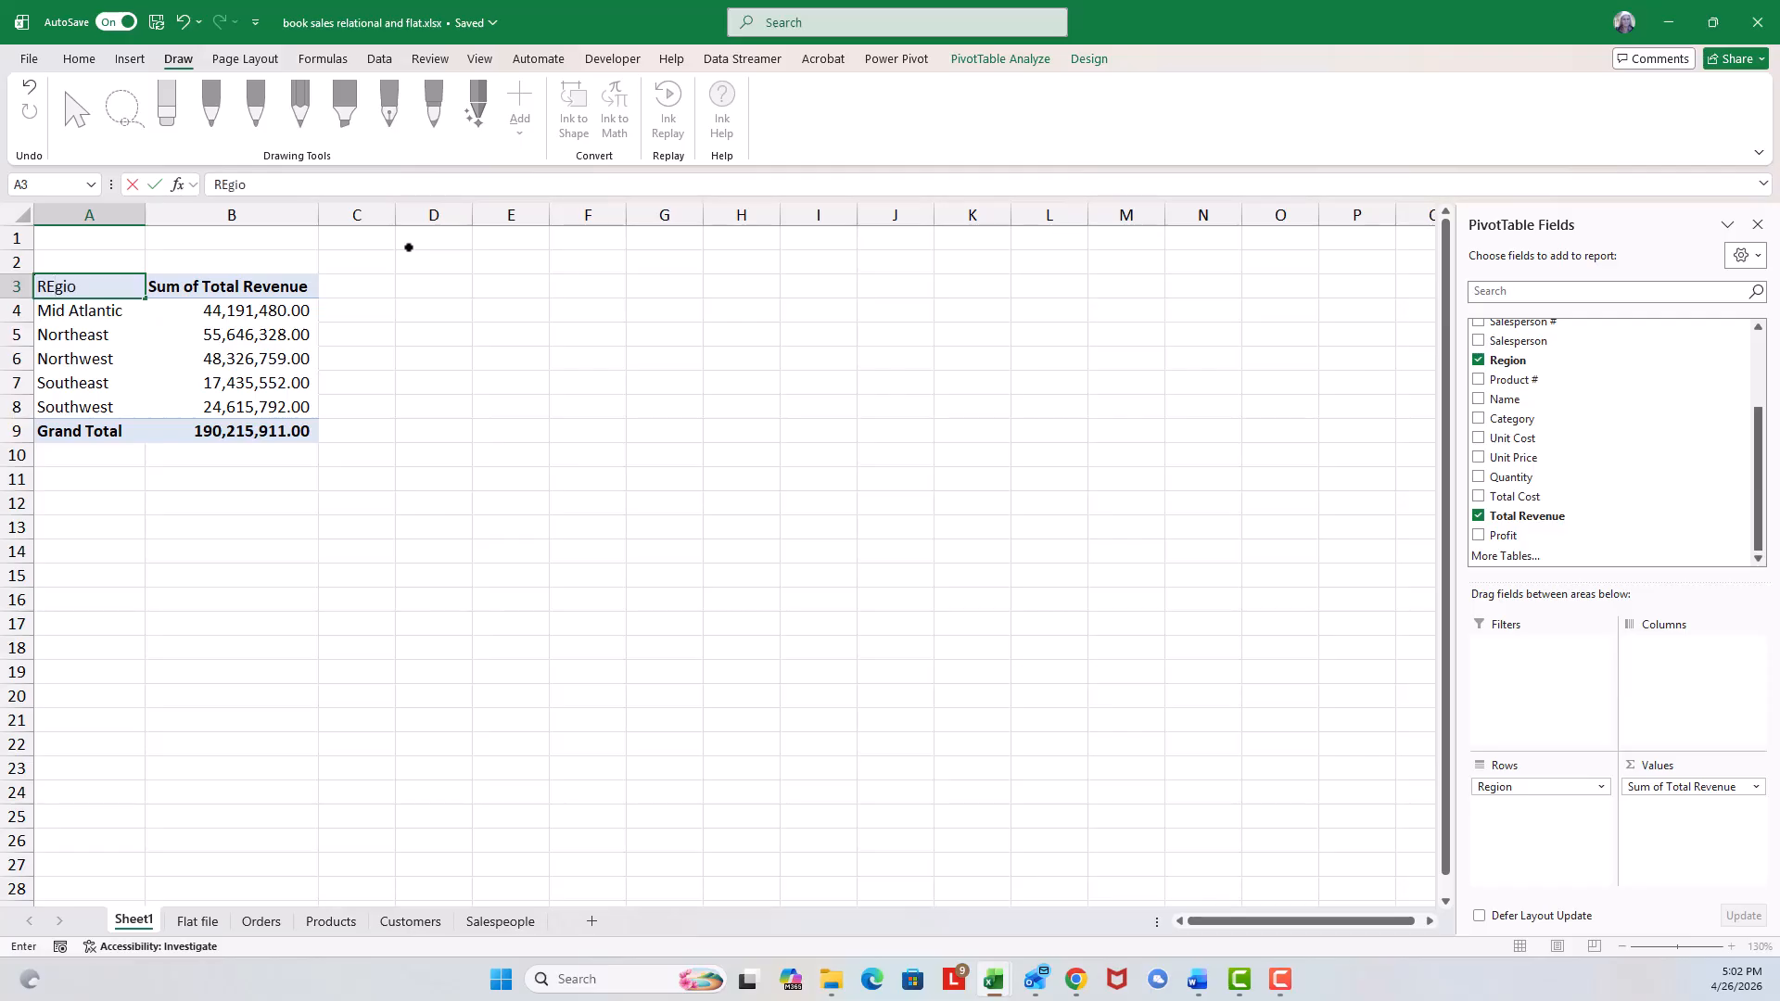
{"action": "type", "text": "n"}
{"action": "key", "text": "Return"}
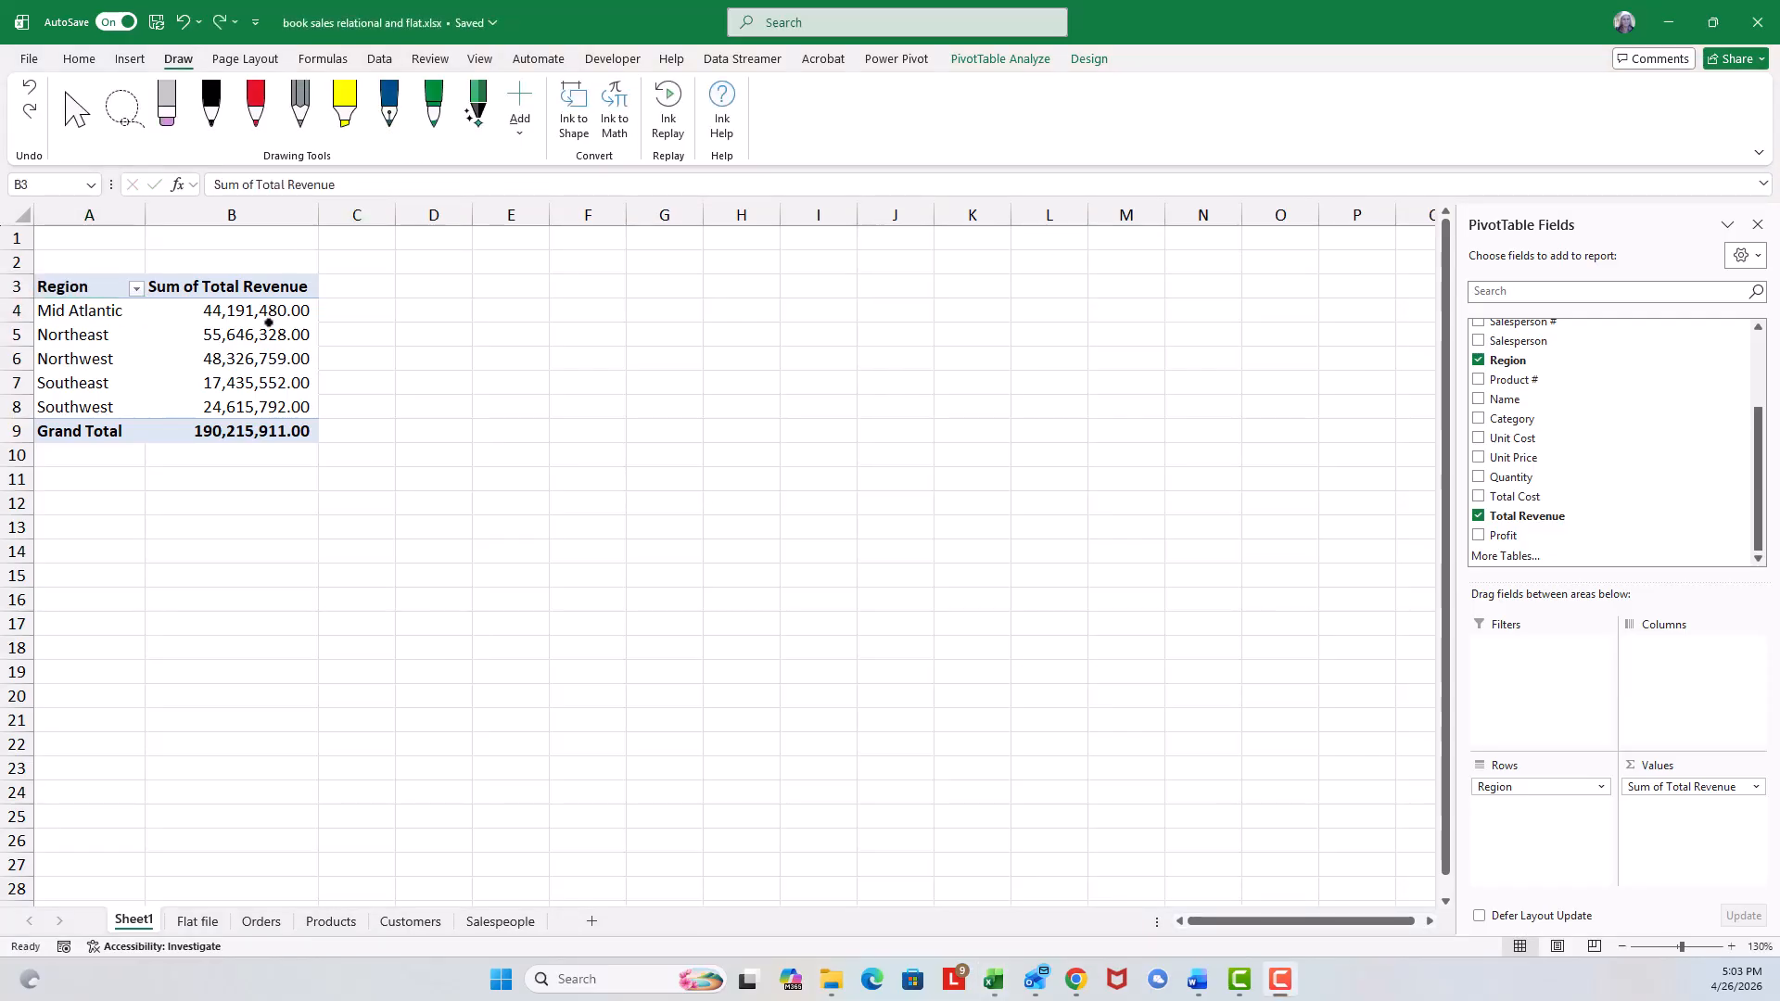
Rename the Sum of Total Revenue header to 'Revenue - Total'.
{"action": "left_click", "coordinate": [236, 287]}
{"action": "left_click", "coordinate": [209, 279]}
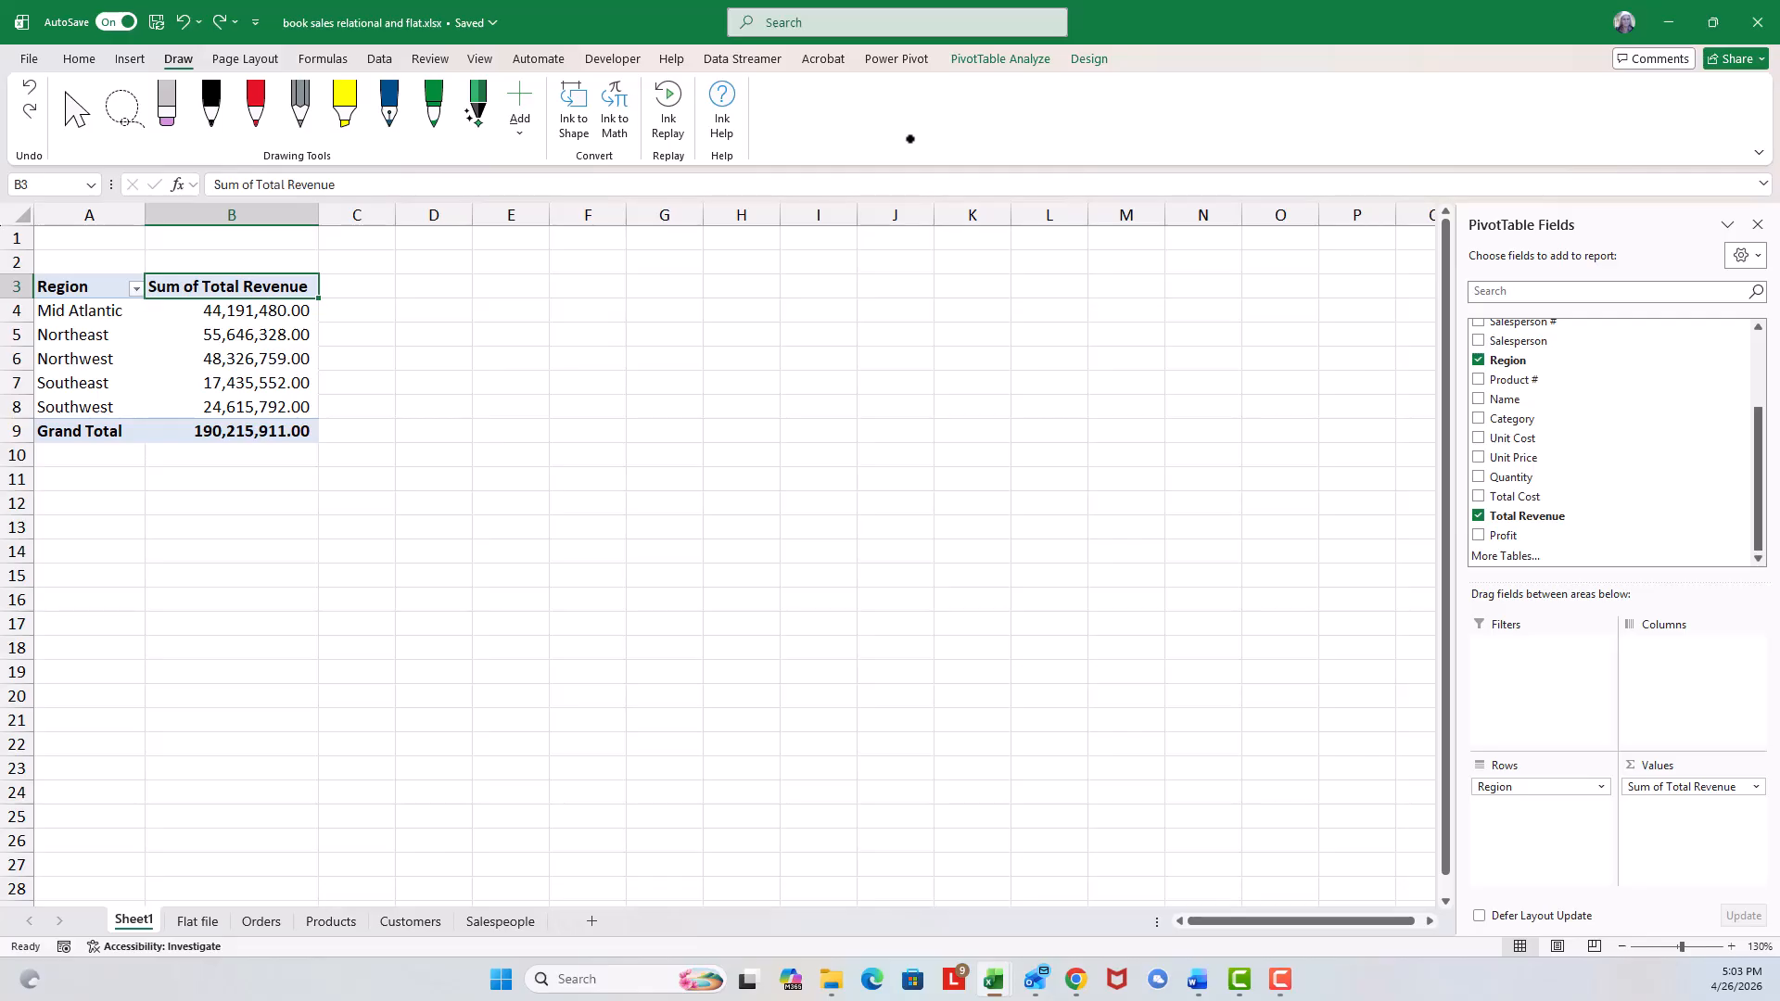
{"action": "type", "text": "To"}
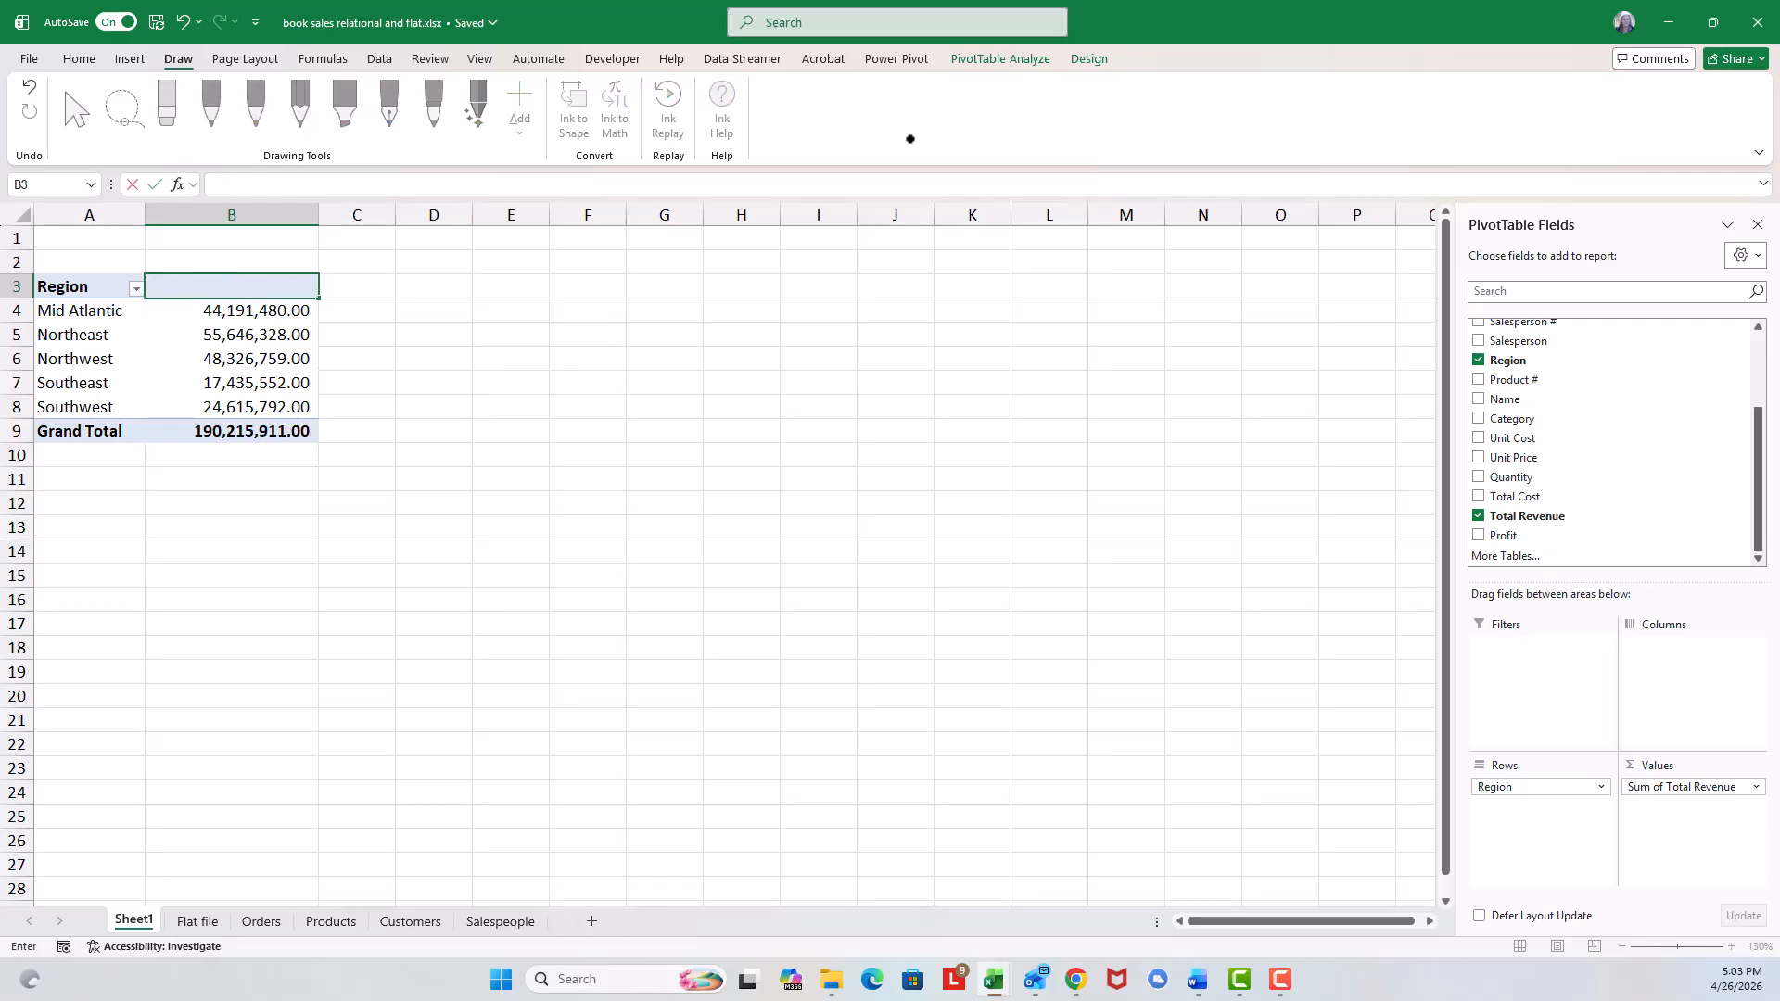
{"action": "type", "text": "venue - Total"}
{"action": "key", "text": "Return"}
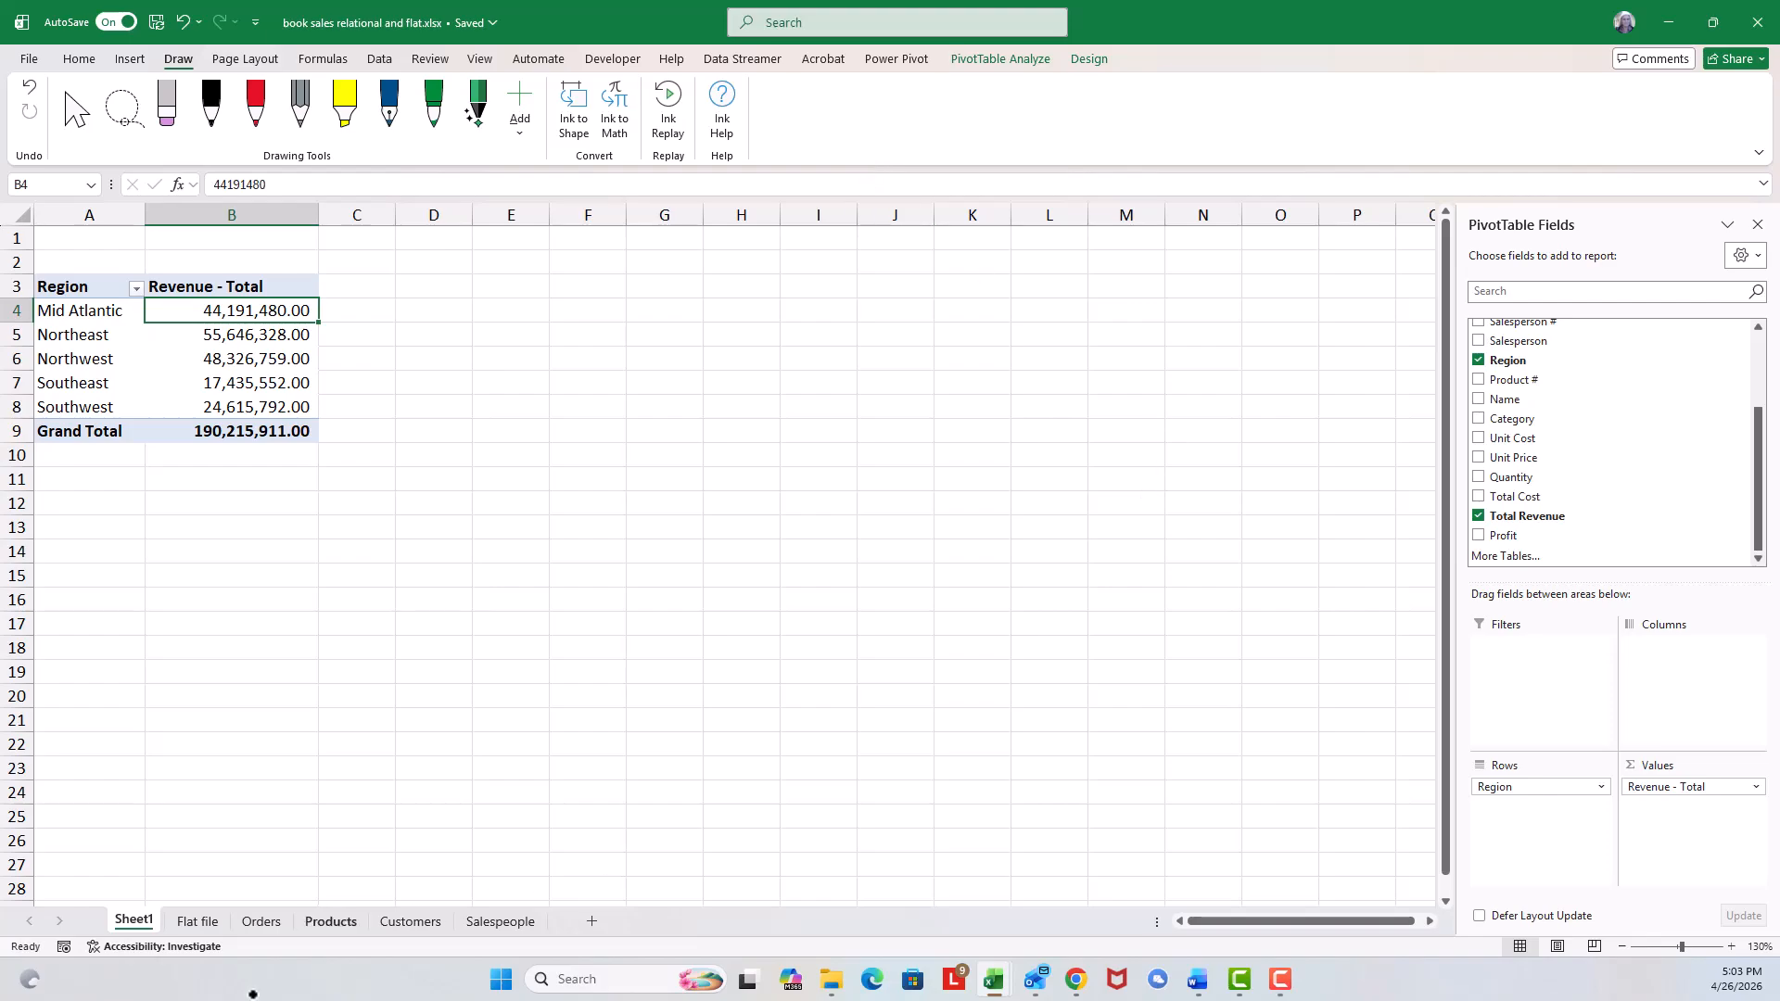
Switch back to the Flat file sheet.
{"action": "left_click", "coordinate": [190, 921]}
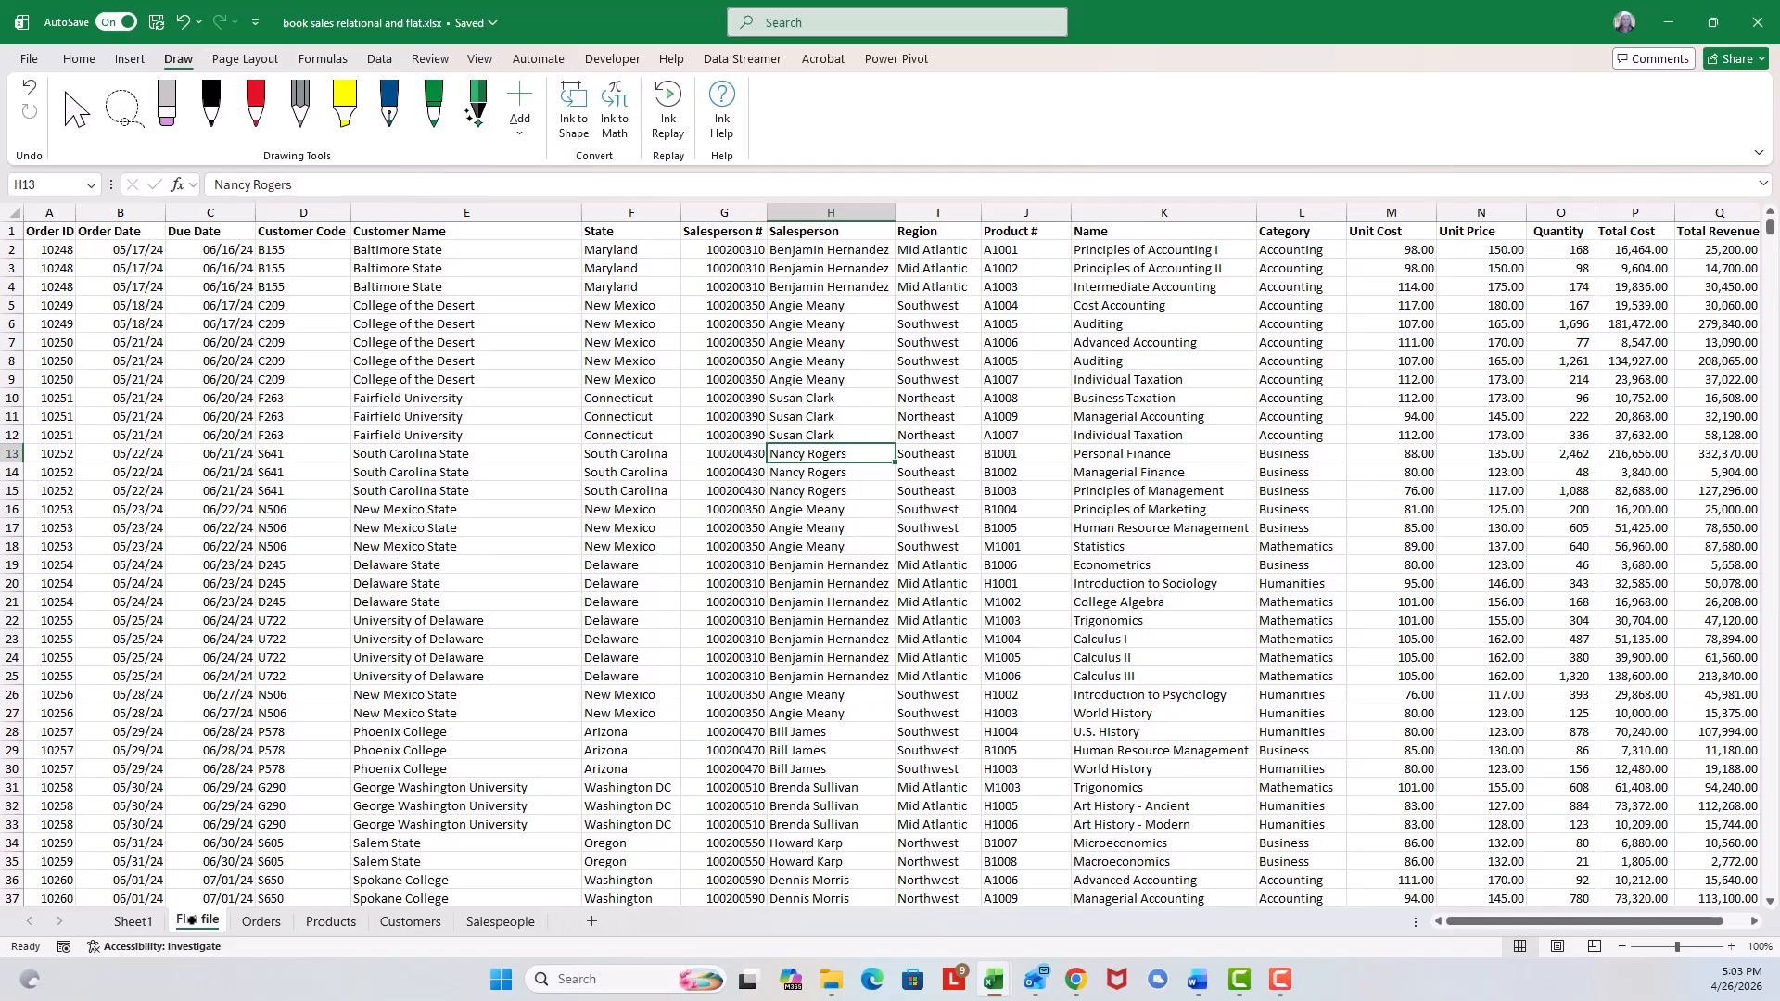
Insert a new PivotTable from the Flat file data range on a new worksheet.
{"action": "left_click", "coordinate": [1068, 344]}
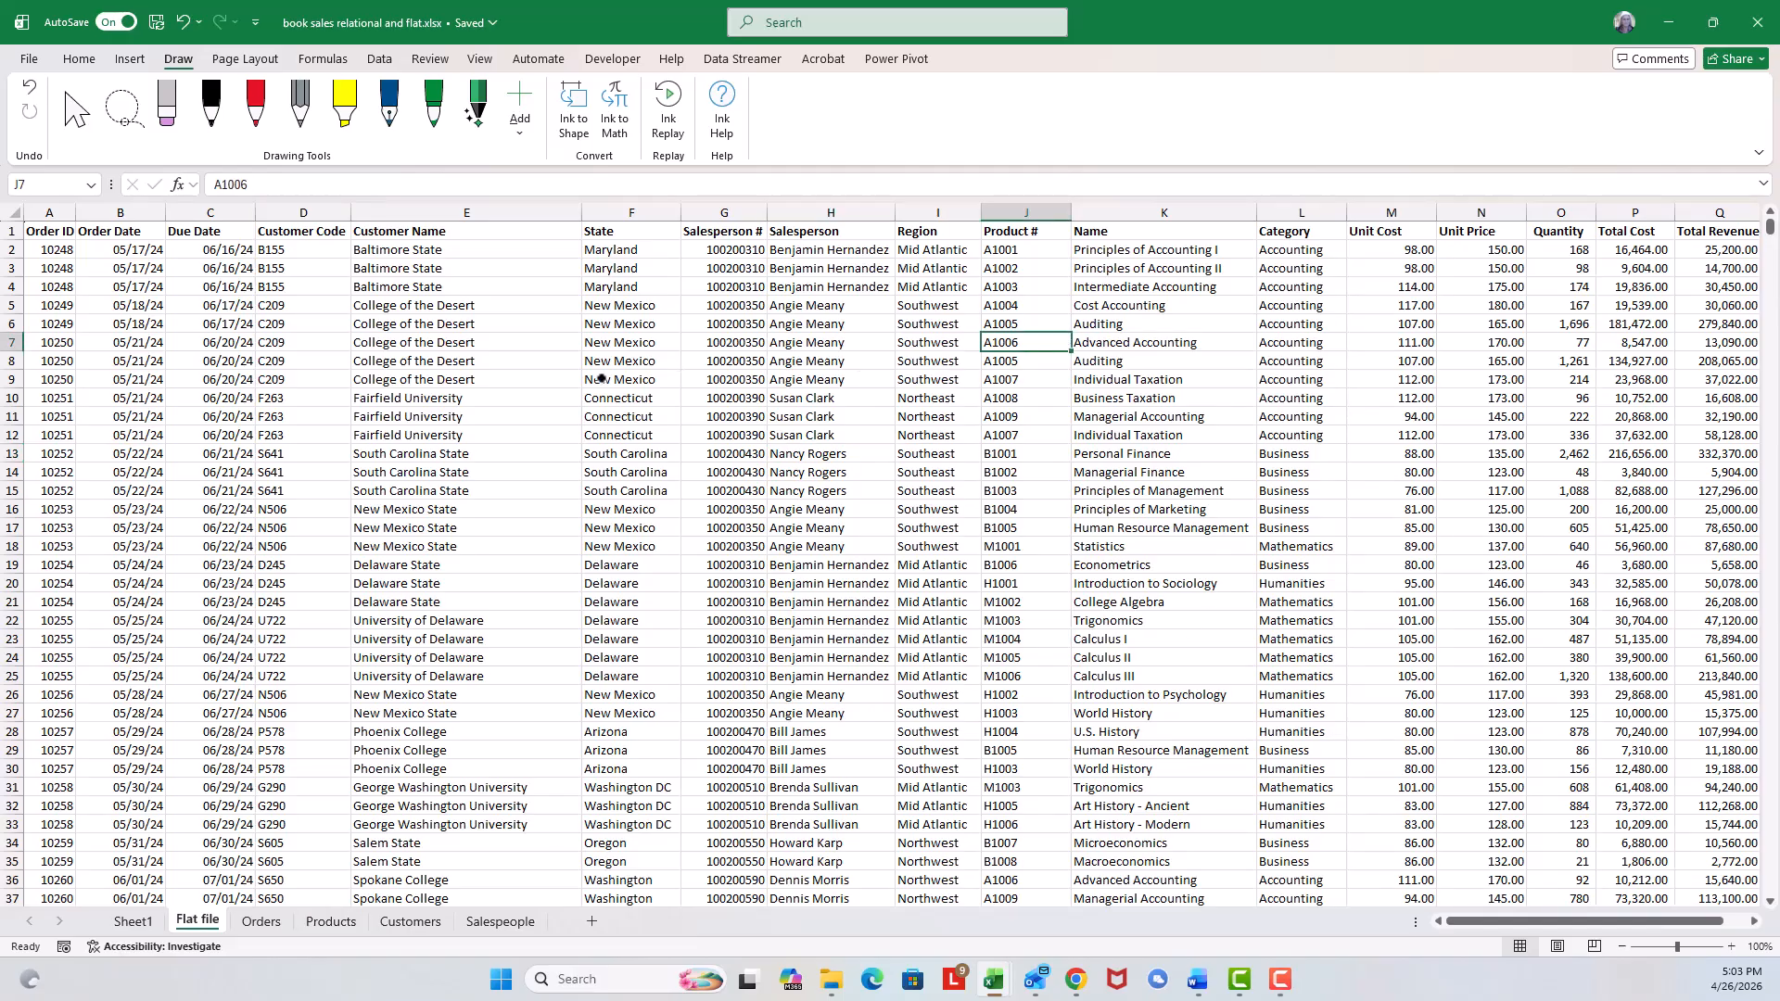
{"action": "left_click", "coordinate": [315, 458]}
{"action": "left_click", "coordinate": [399, 473]}
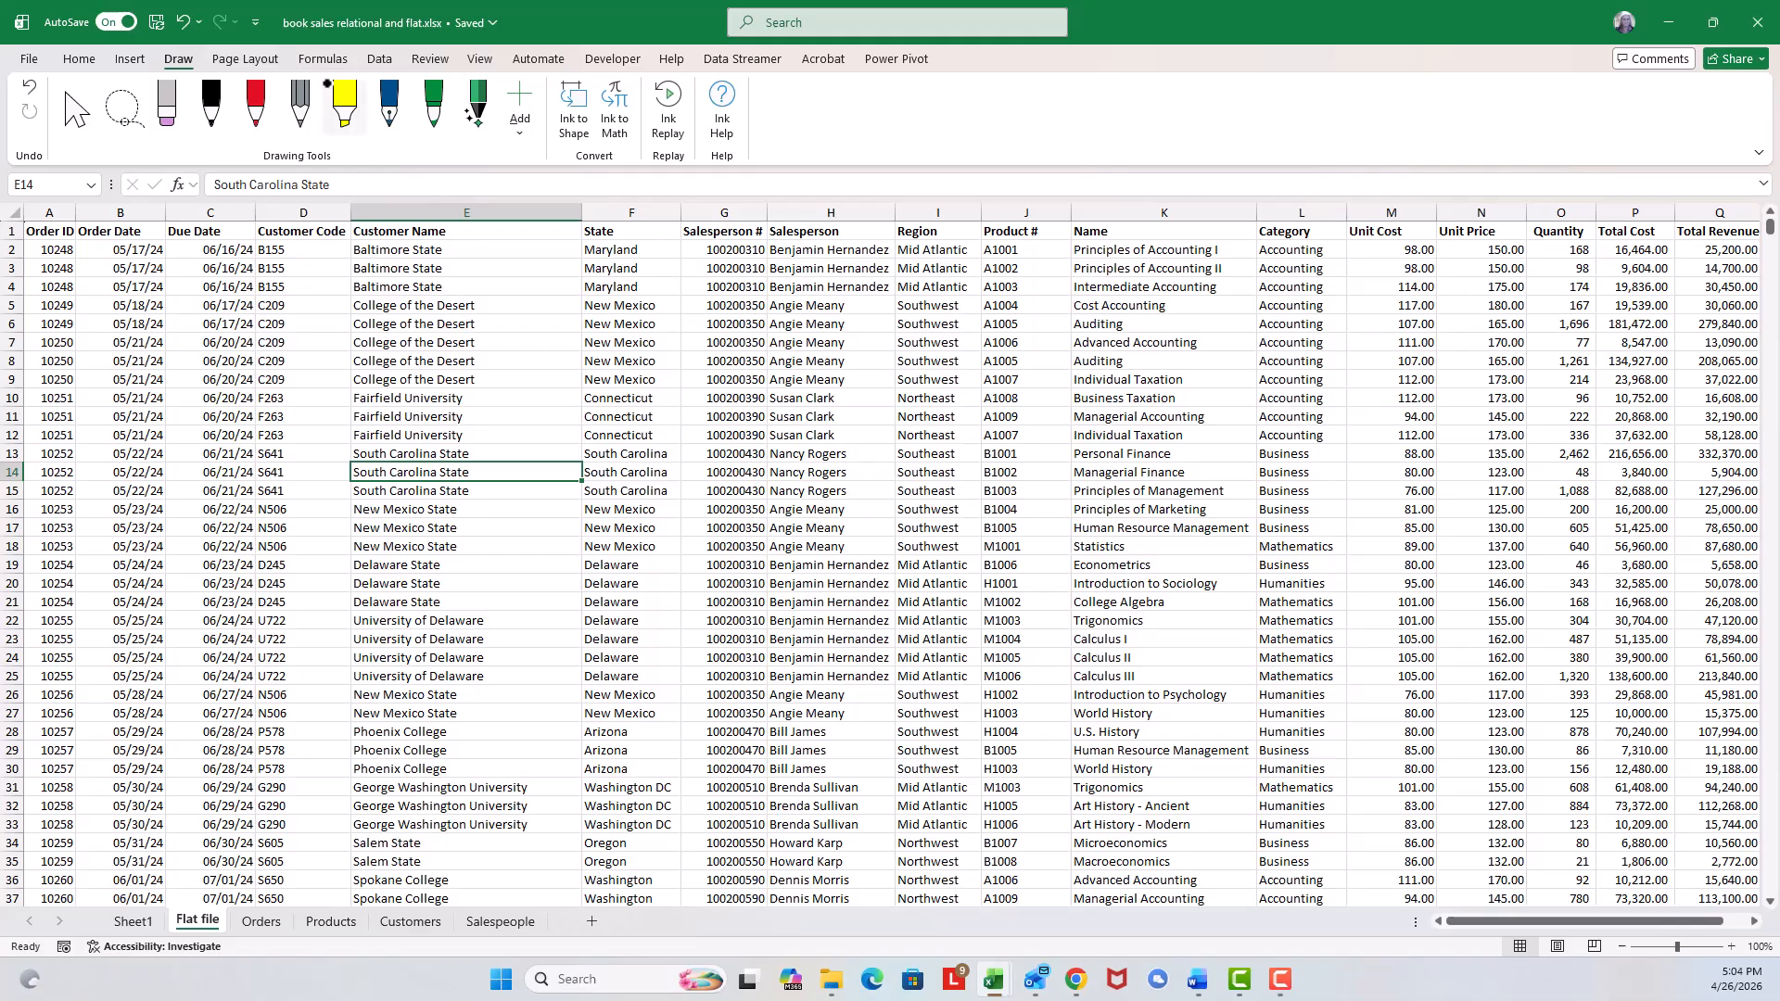
{"action": "left_click", "coordinate": [128, 60]}
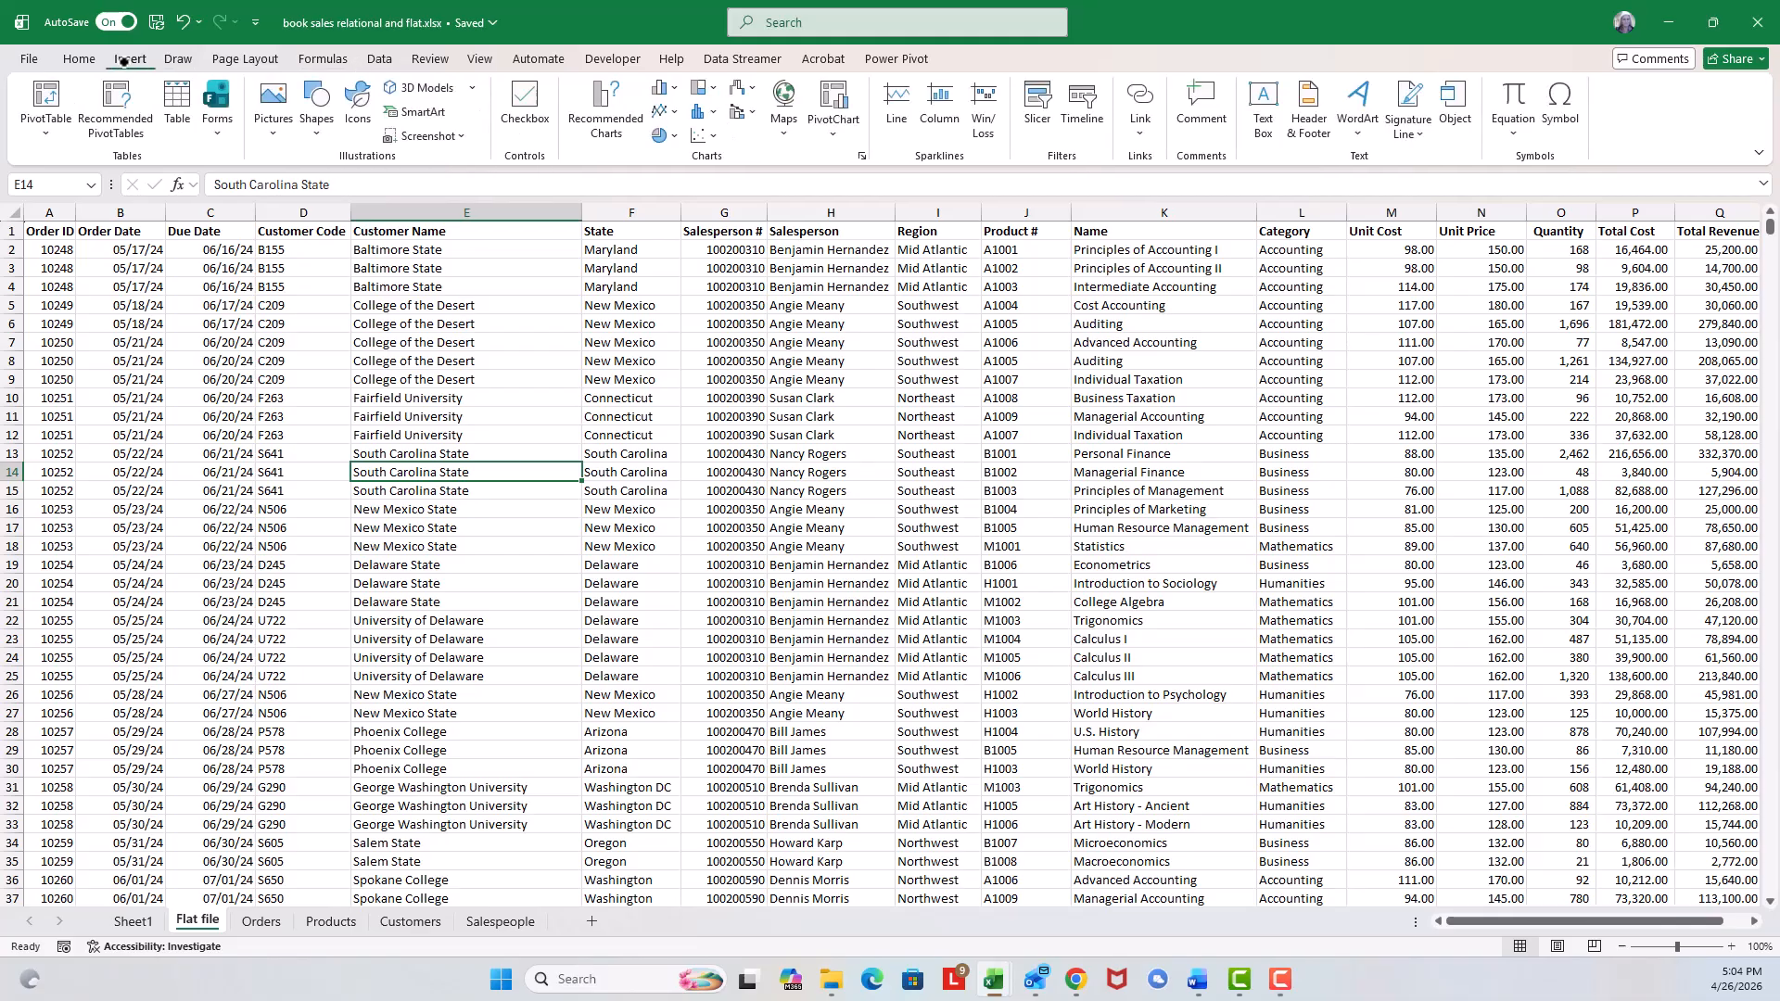
{"action": "left_click", "coordinate": [45, 97]}
{"action": "left_click", "coordinate": [56, 181]}
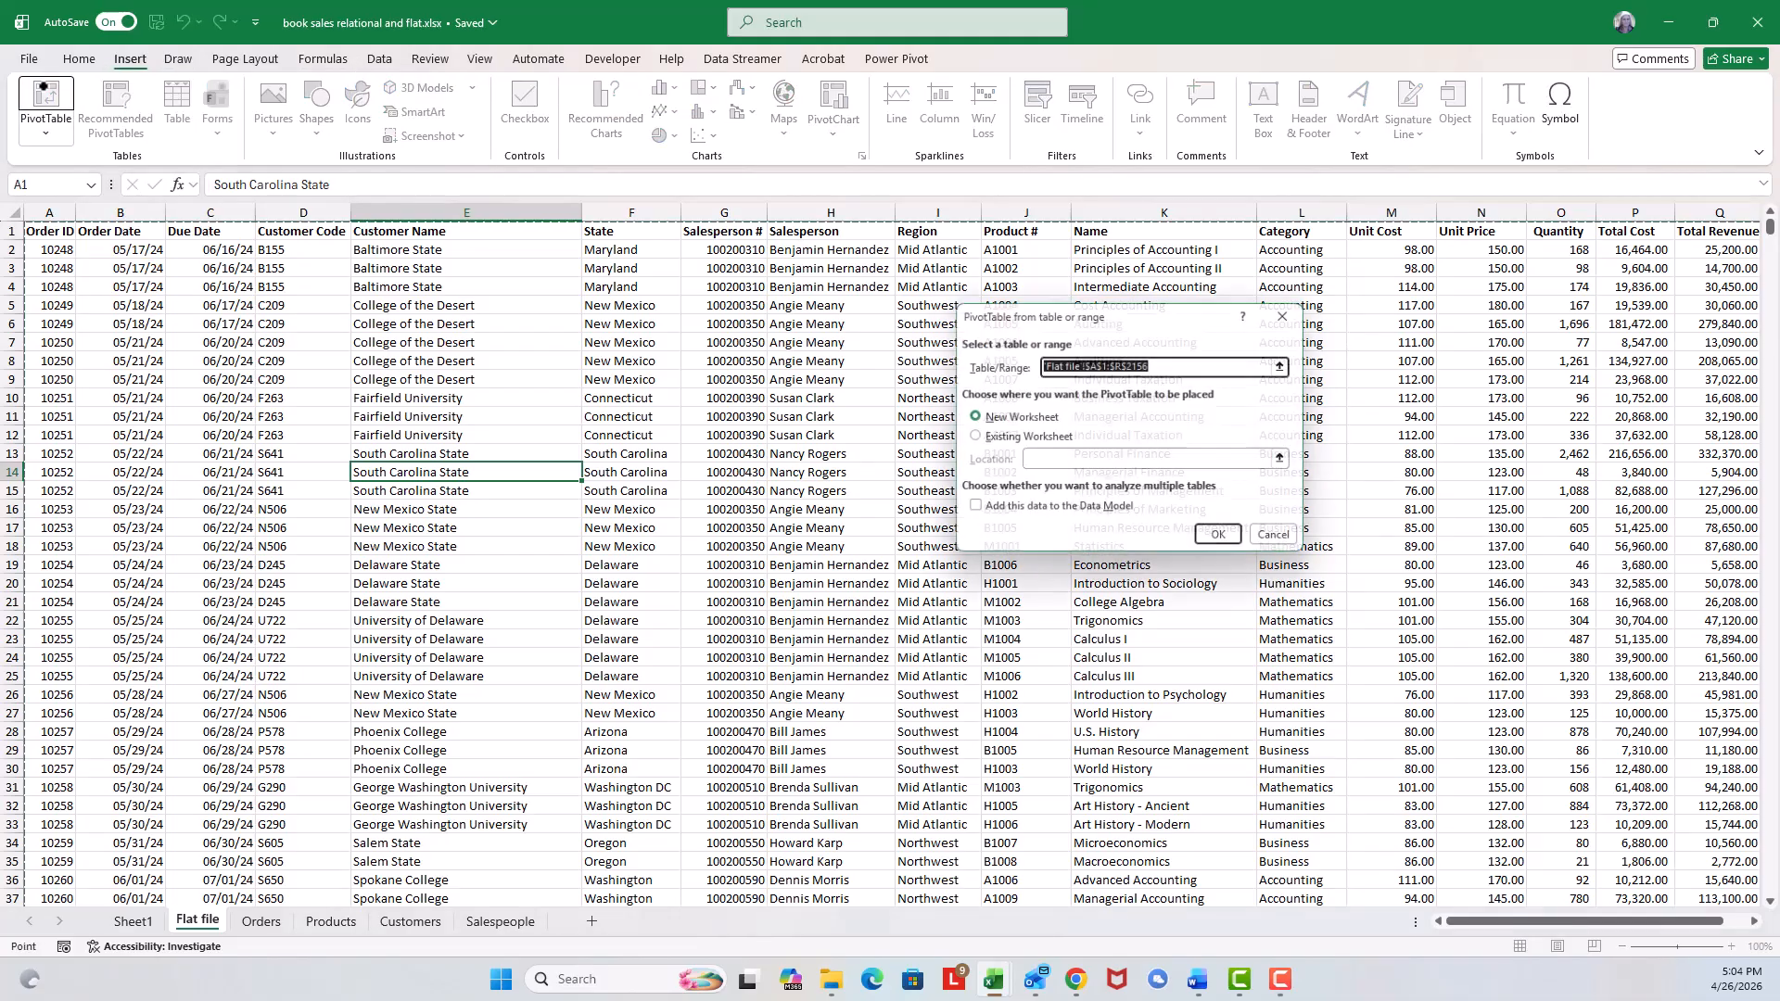
{"action": "left_click", "coordinate": [1220, 542]}
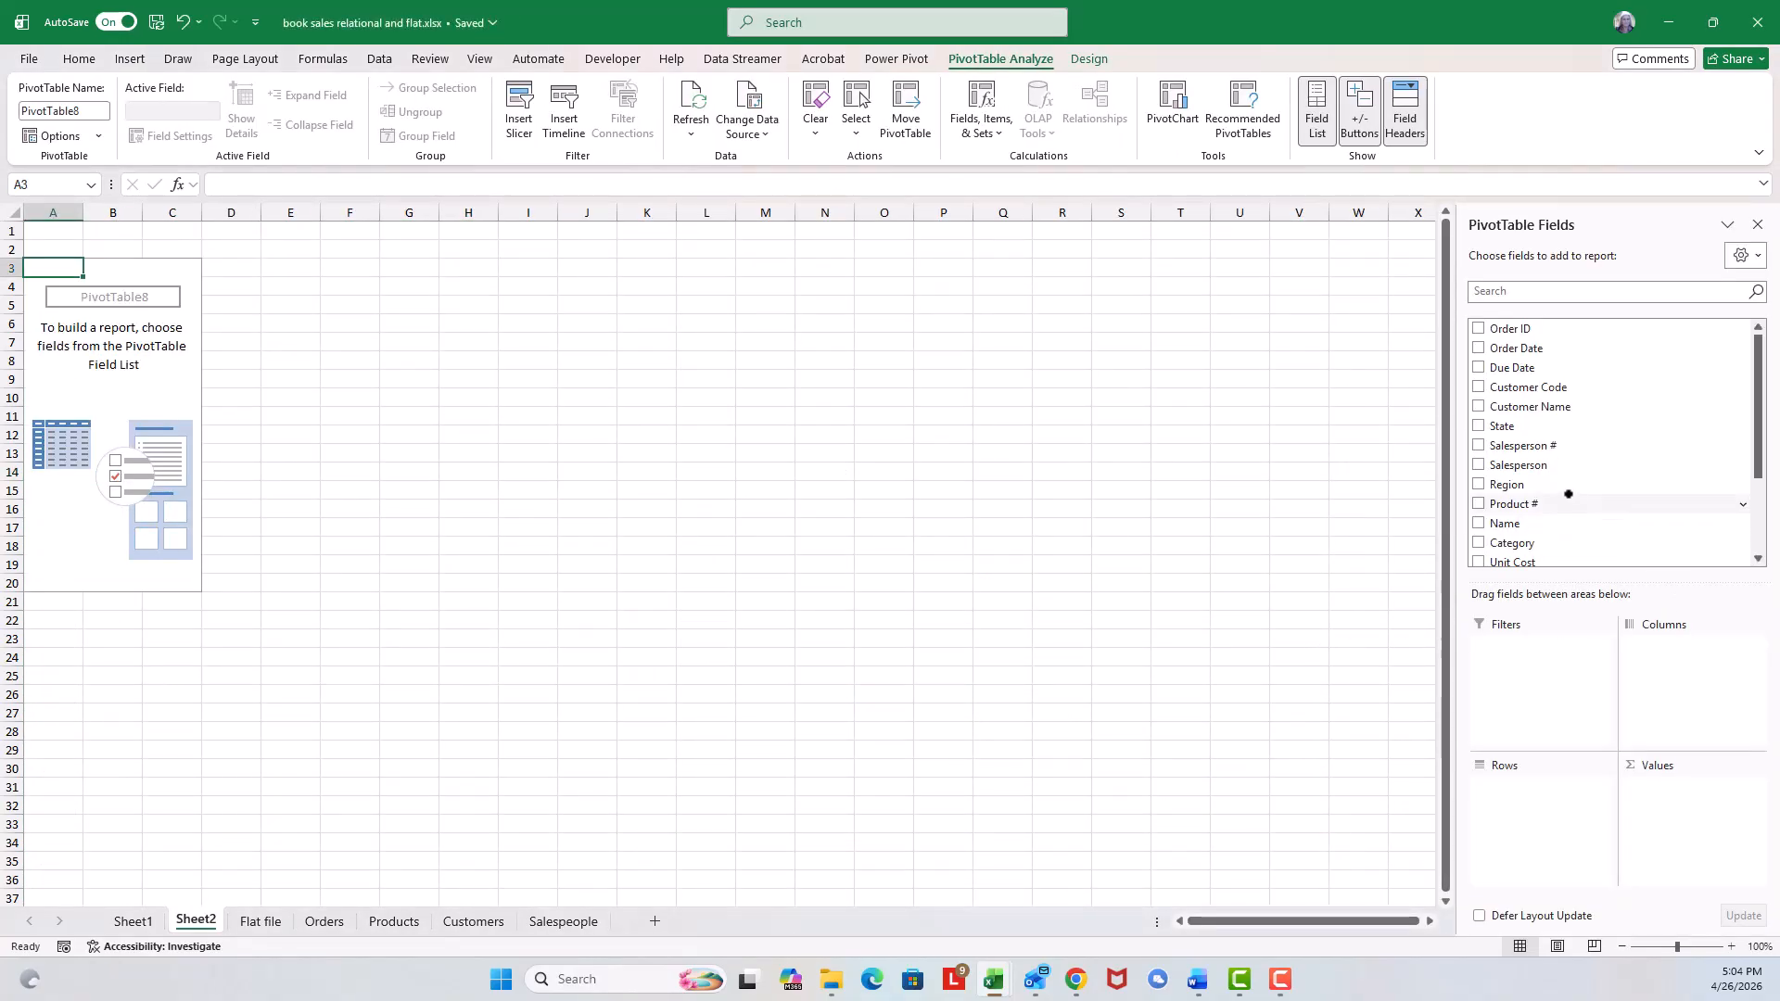
Put Salesperson in the pivot's Rows area and Profit in its Values area.
{"action": "left_click_drag", "start_coordinate": [1542, 464], "coordinate": [1669, 668]}
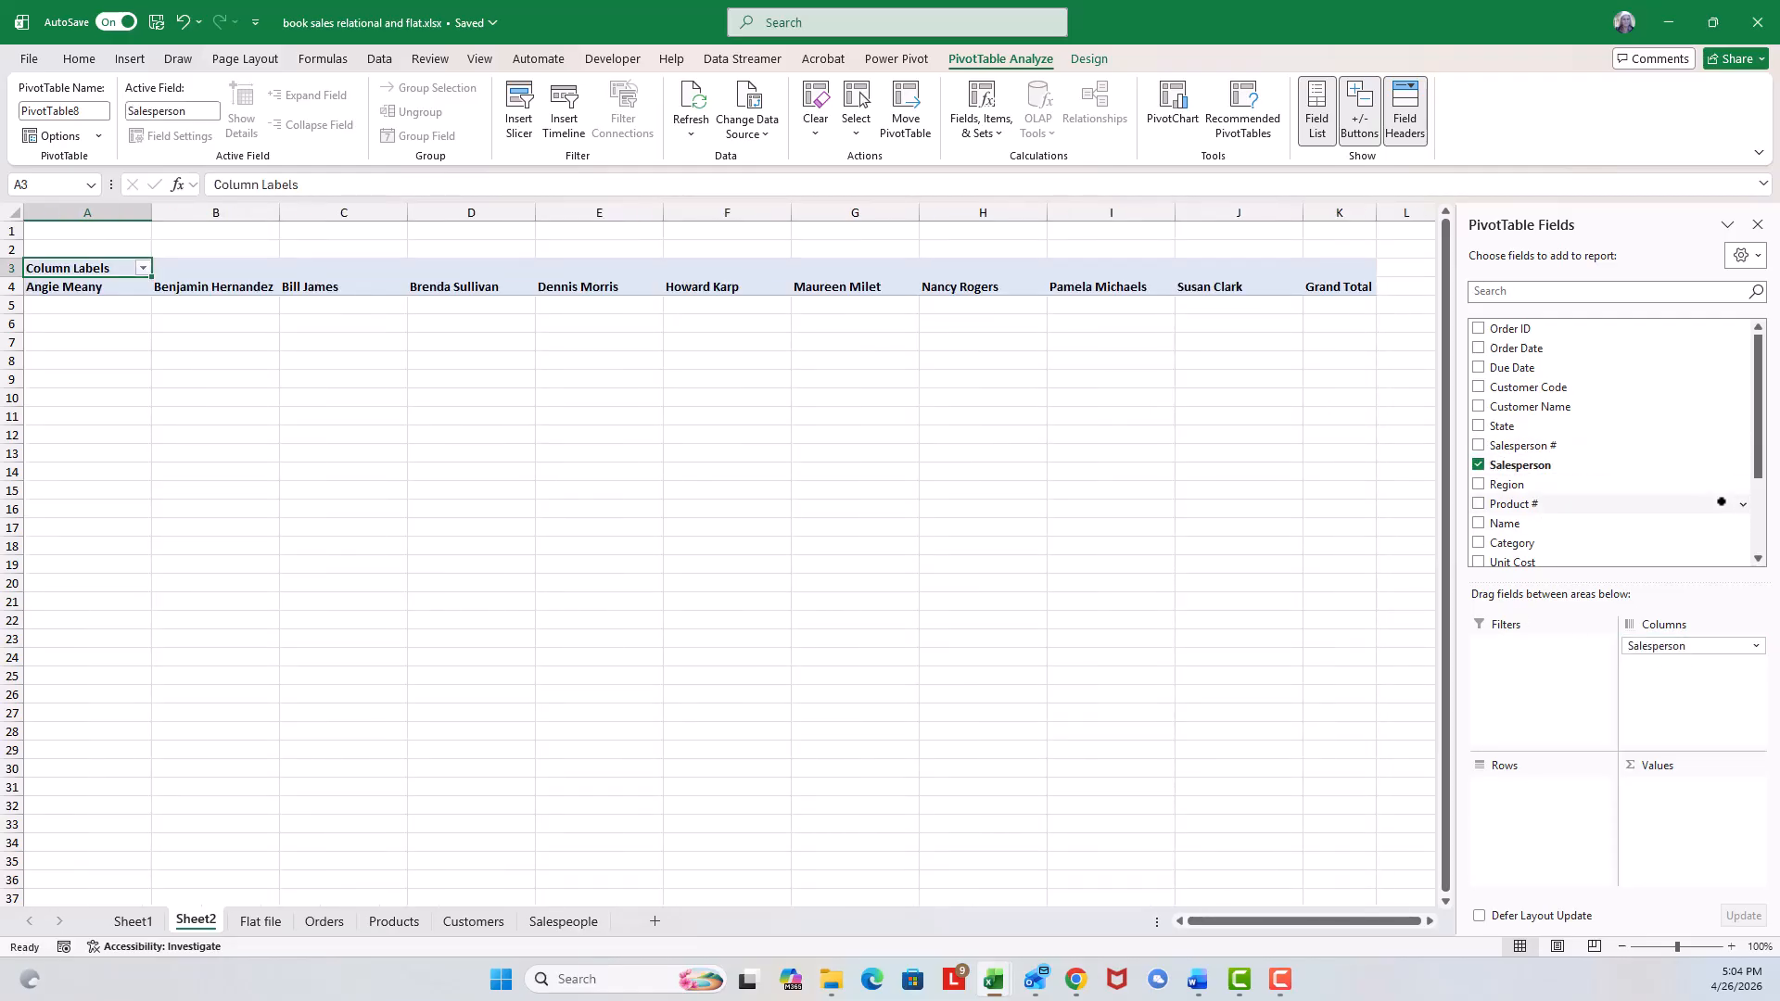
{"action": "left_click_drag", "start_coordinate": [1756, 458], "coordinate": [1755, 534]}
{"action": "left_click_drag", "start_coordinate": [1524, 535], "coordinate": [1662, 813]}
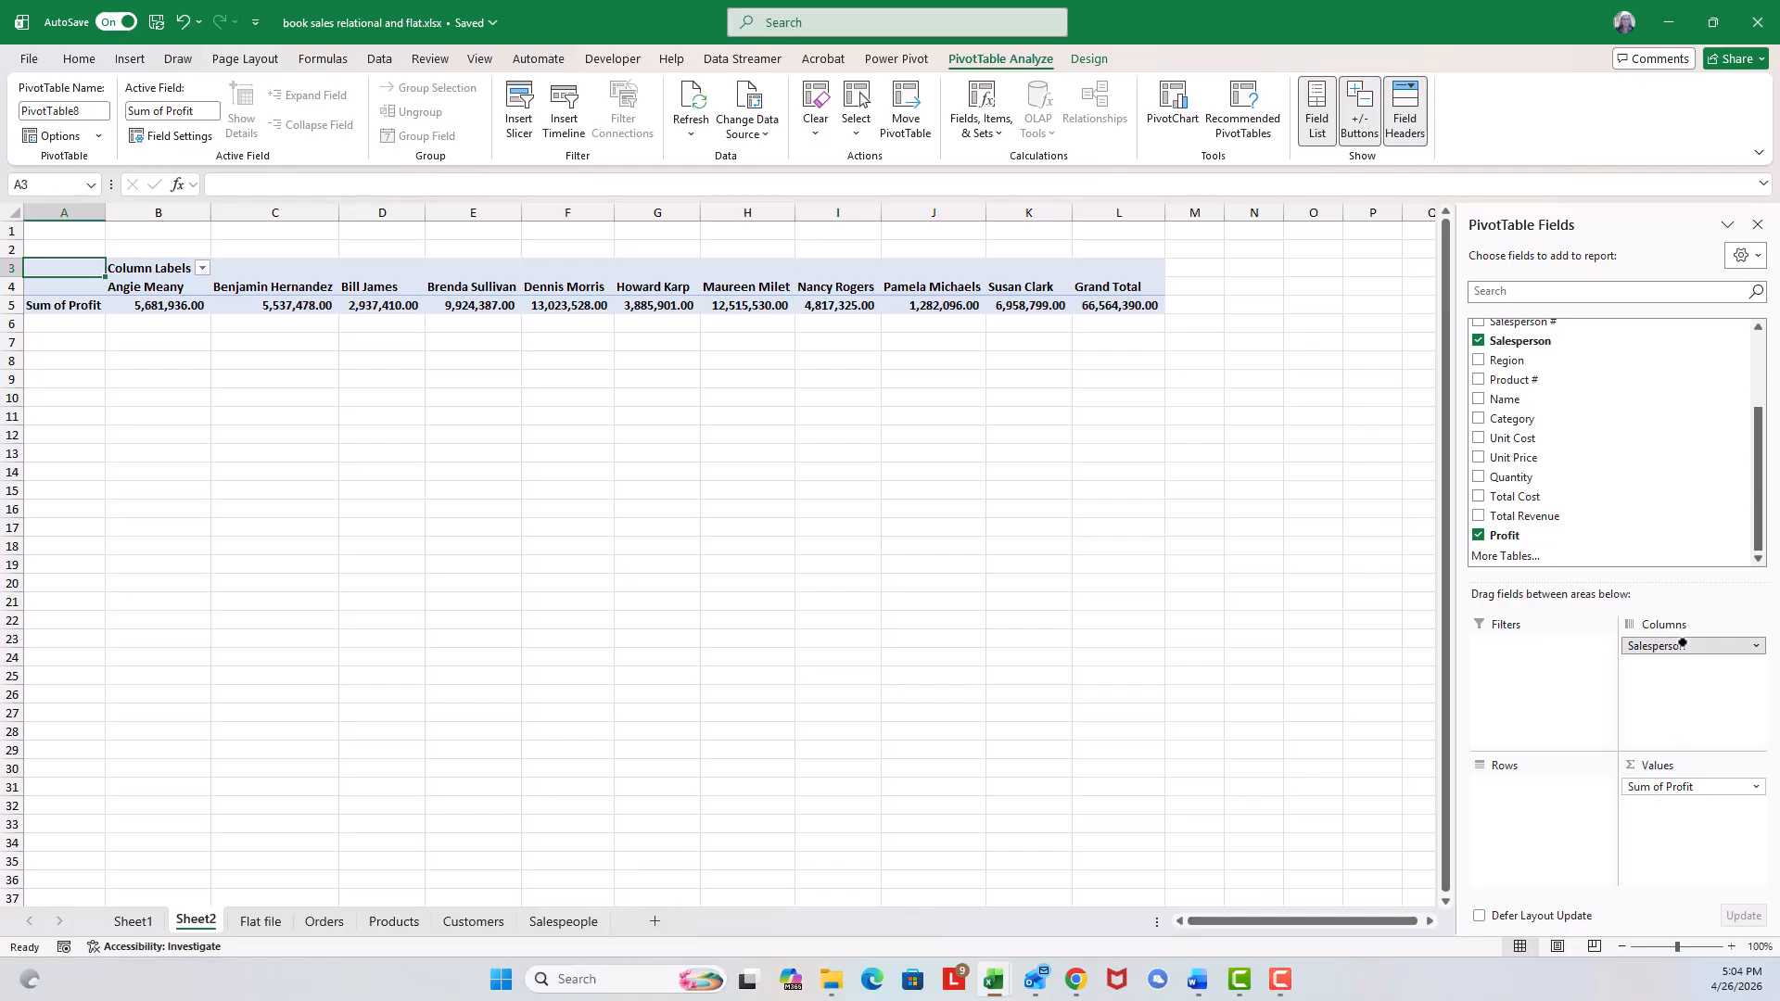
{"action": "left_click_drag", "start_coordinate": [1594, 757], "coordinate": [1542, 795]}
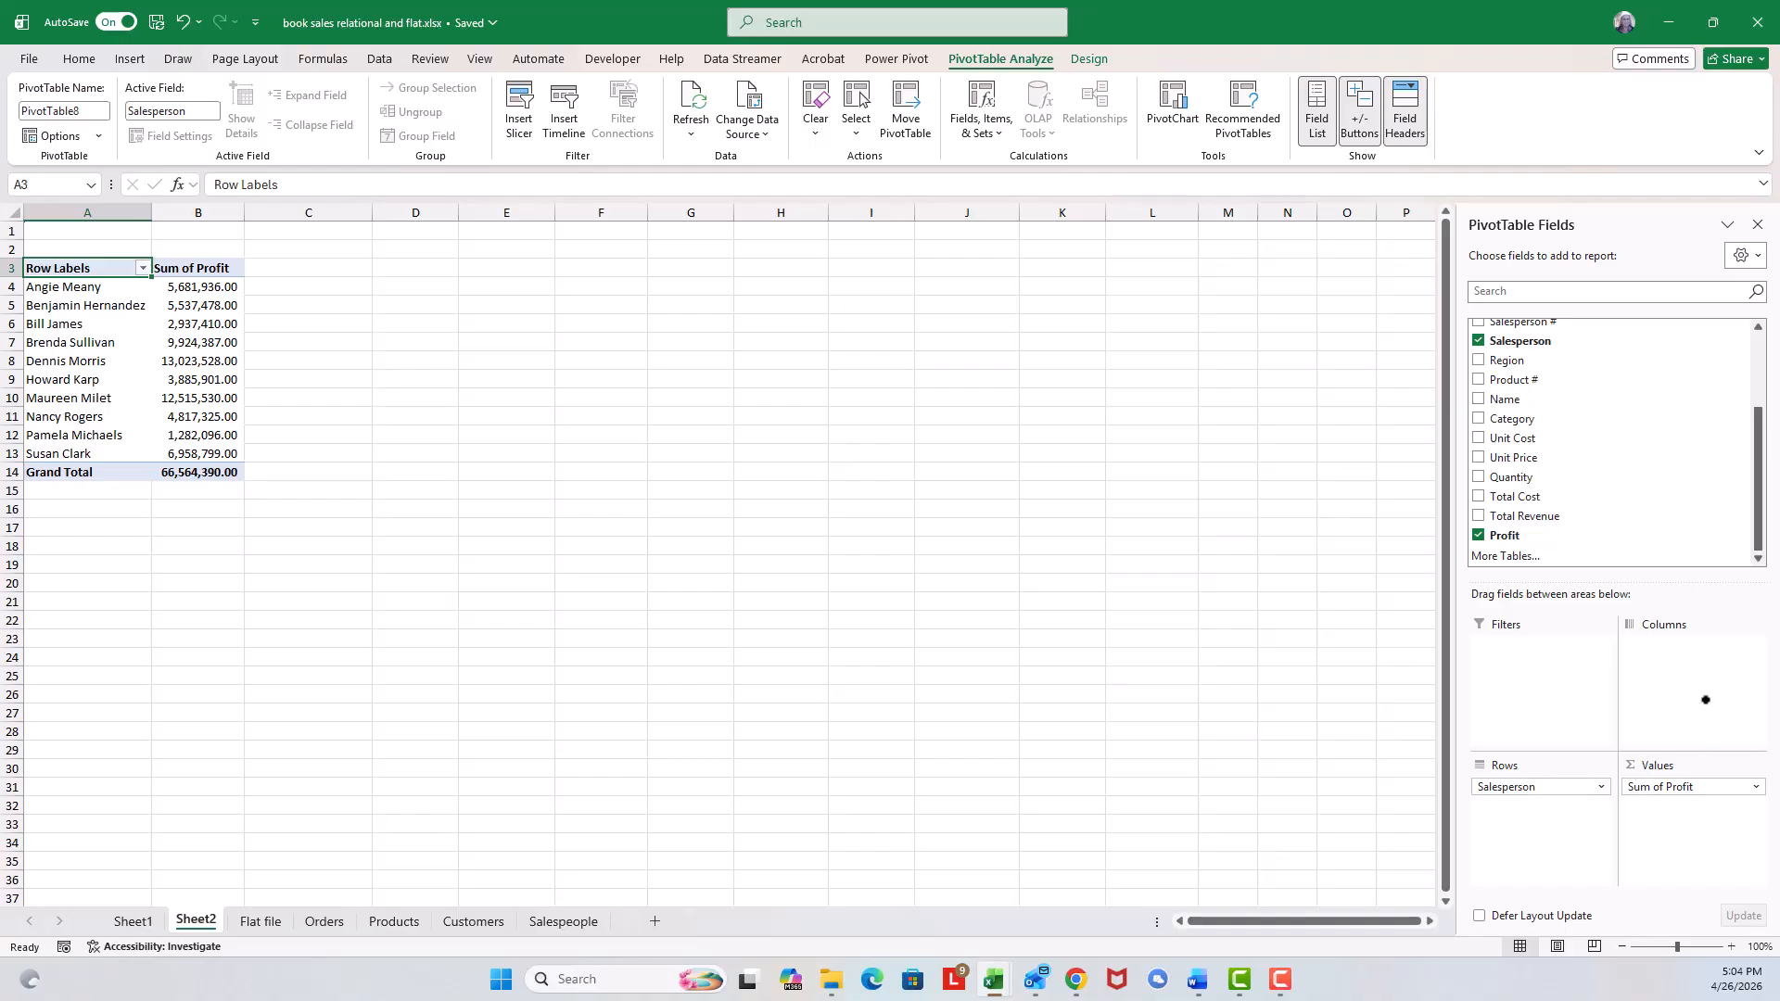
Add Total Revenue to the Values area and move it above Profit.
{"action": "left_click_drag", "start_coordinate": [1534, 516], "coordinate": [1656, 818]}
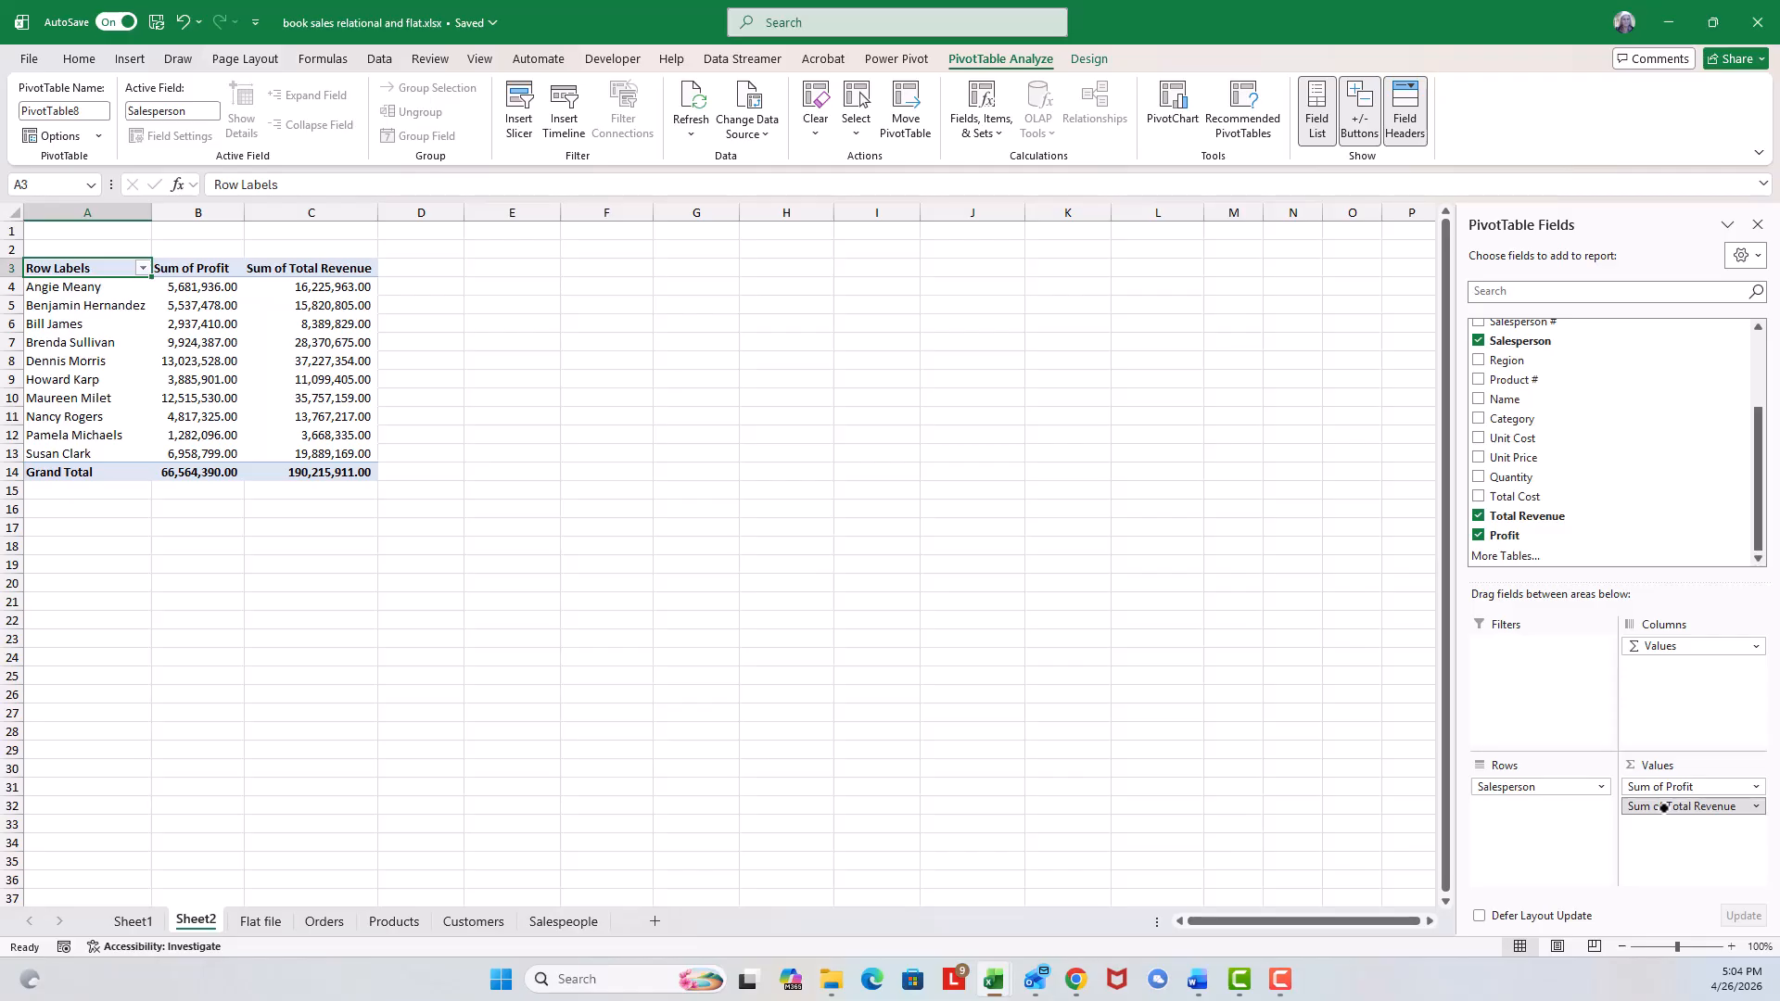
{"action": "left_click_drag", "start_coordinate": [1663, 805], "coordinate": [1671, 775]}
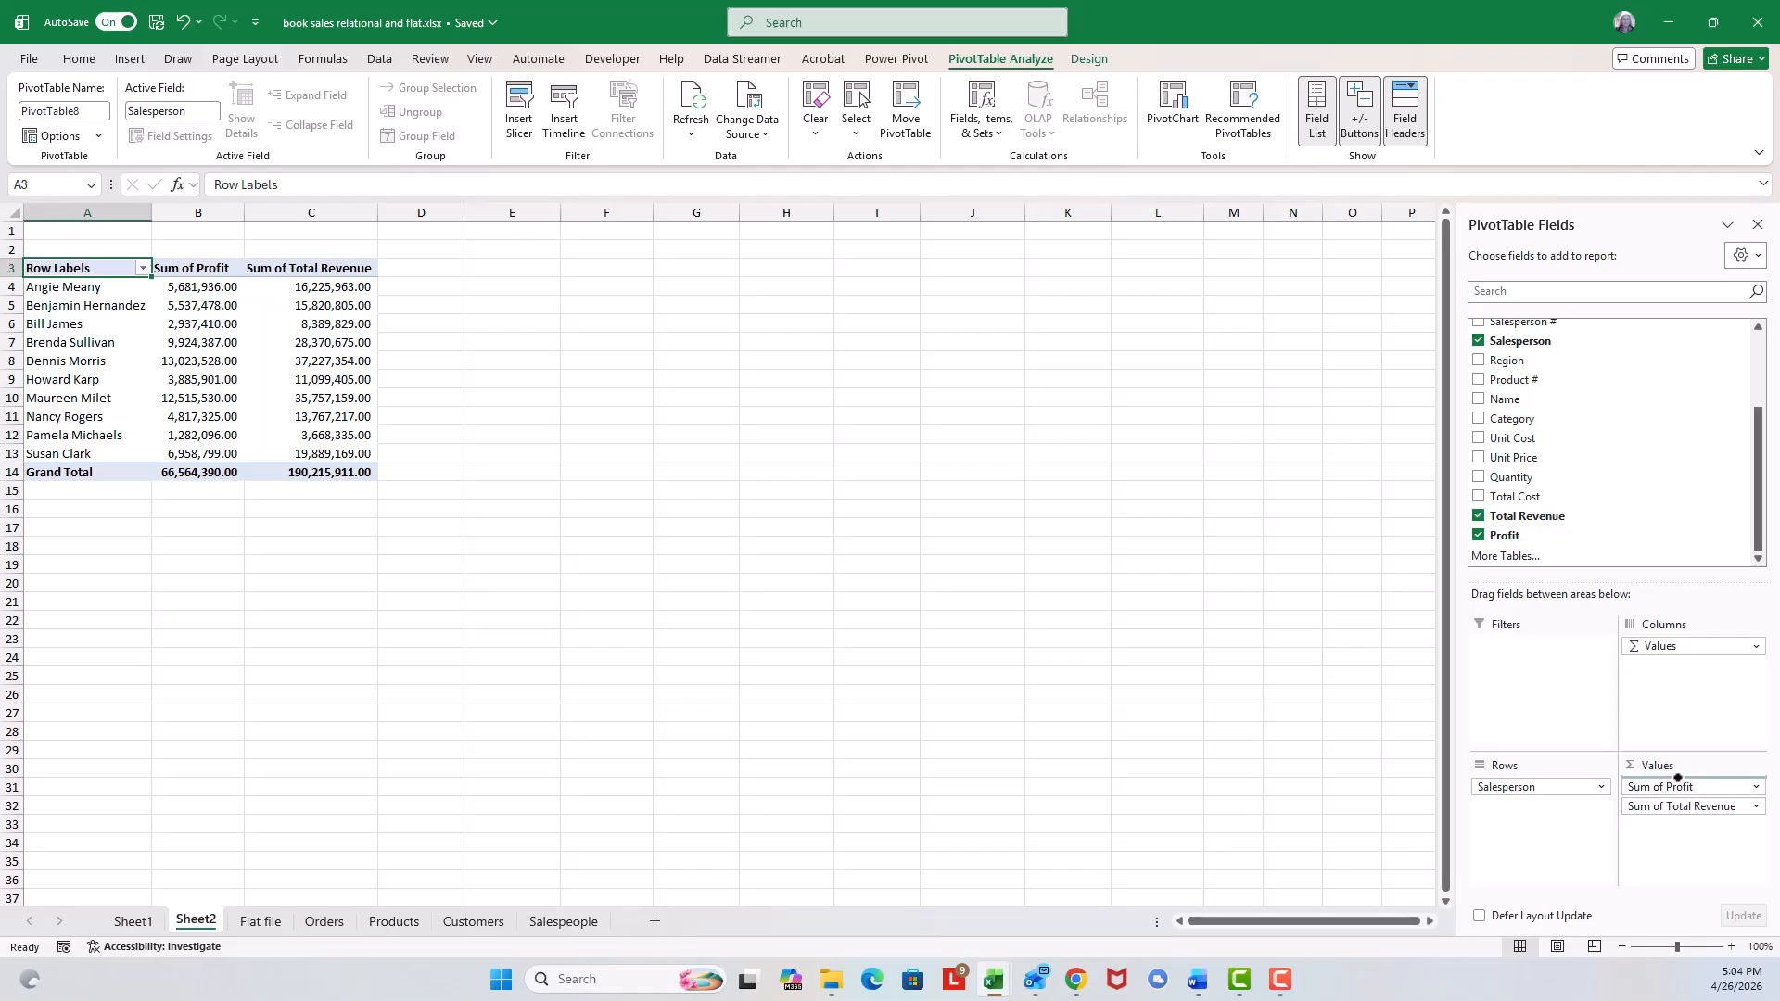
{"action": "left_click_drag", "start_coordinate": [1676, 777], "coordinate": [1676, 780]}
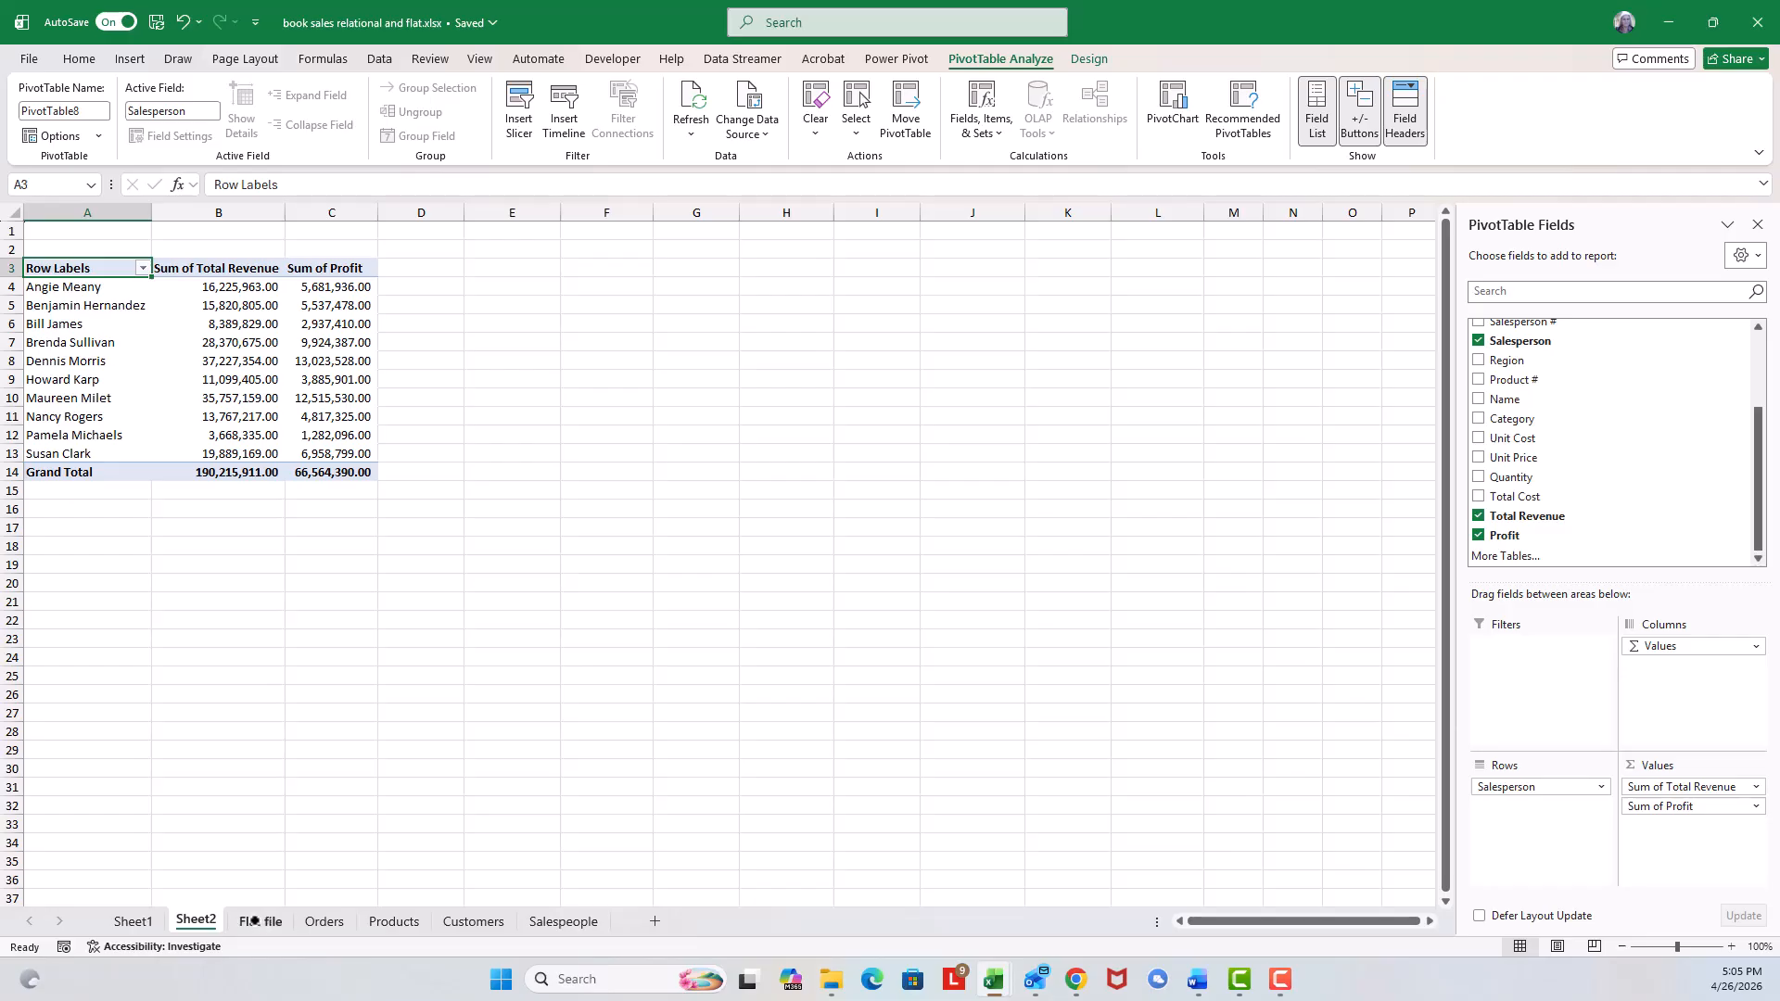
Rename the Sheet1 worksheet to 'Revenue by Region'.
{"action": "left_click", "coordinate": [134, 920]}
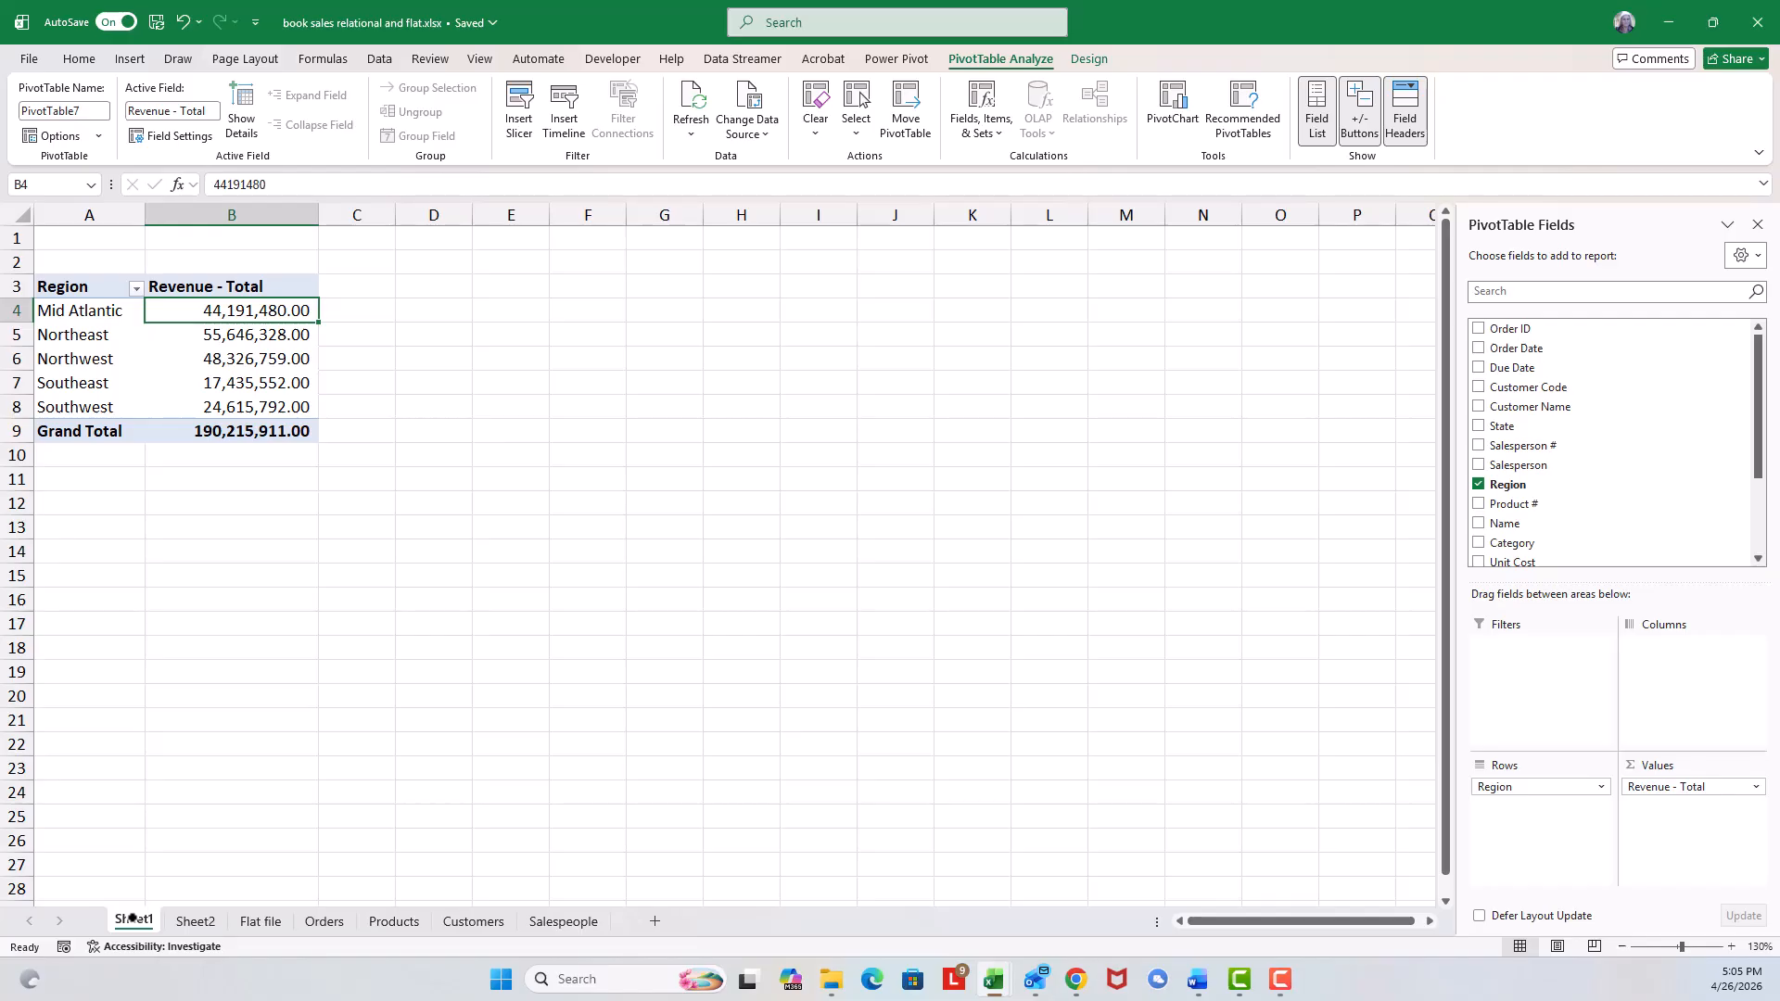
{"action": "double_click", "coordinate": [132, 919]}
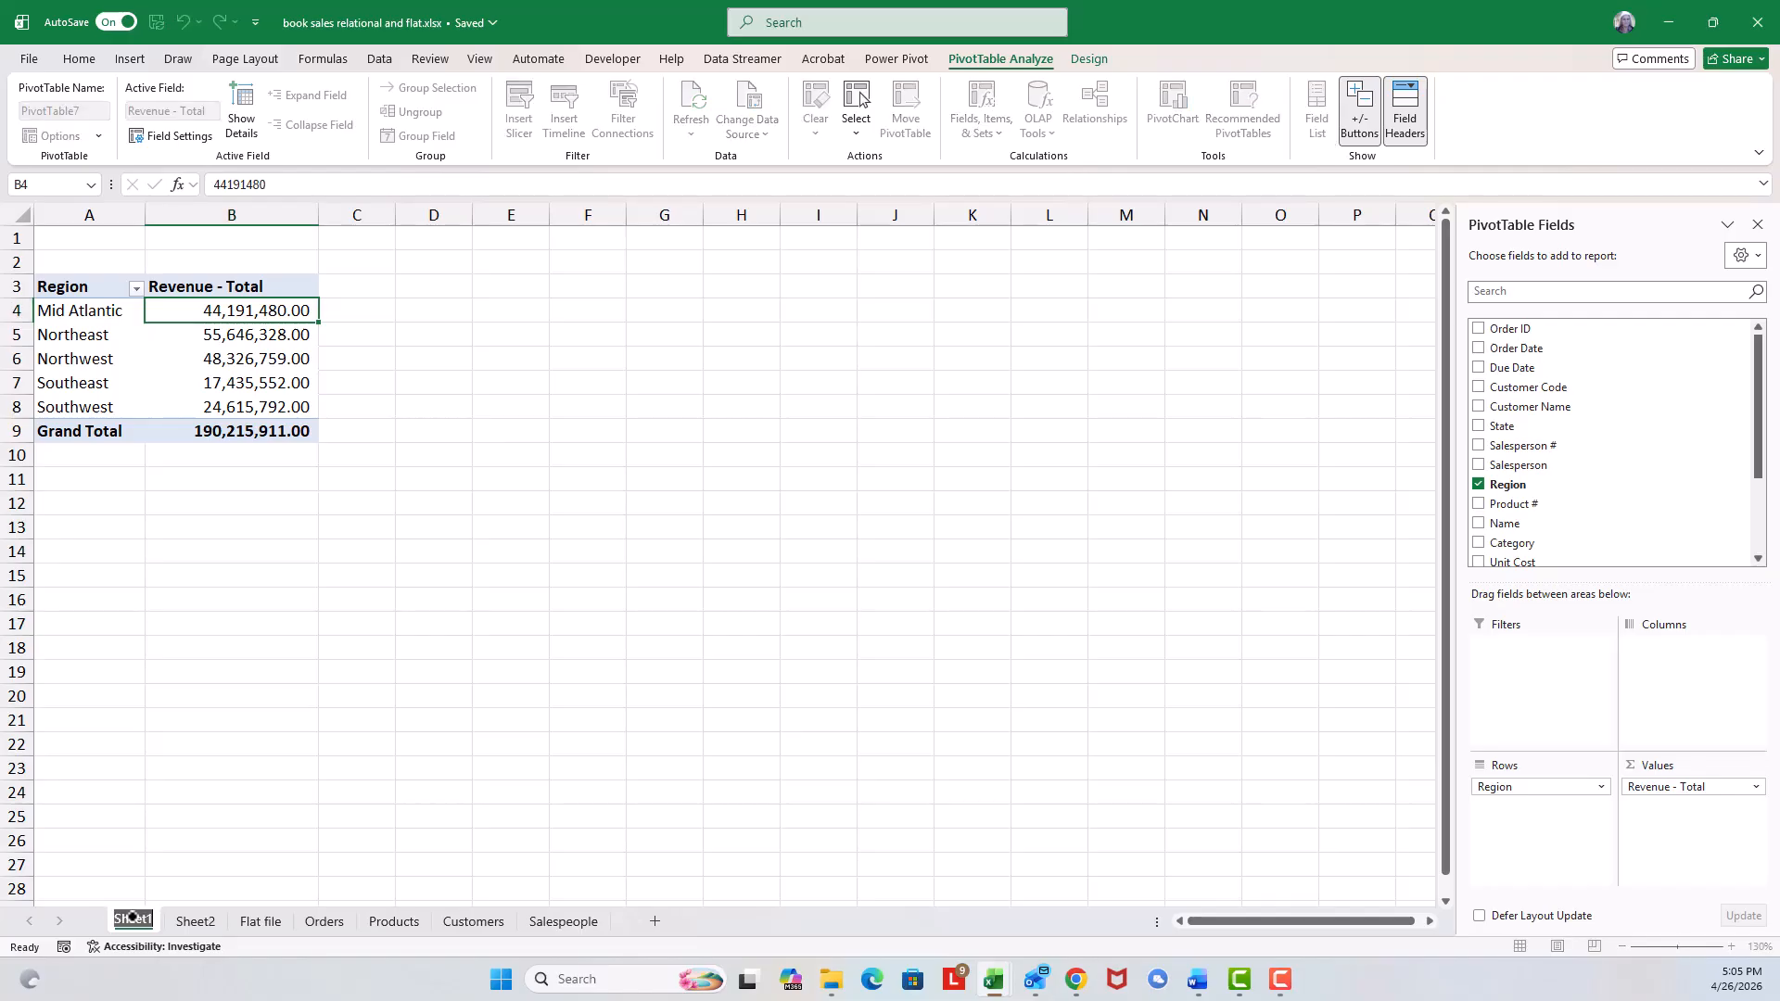
{"action": "type", "text": "Rev"}
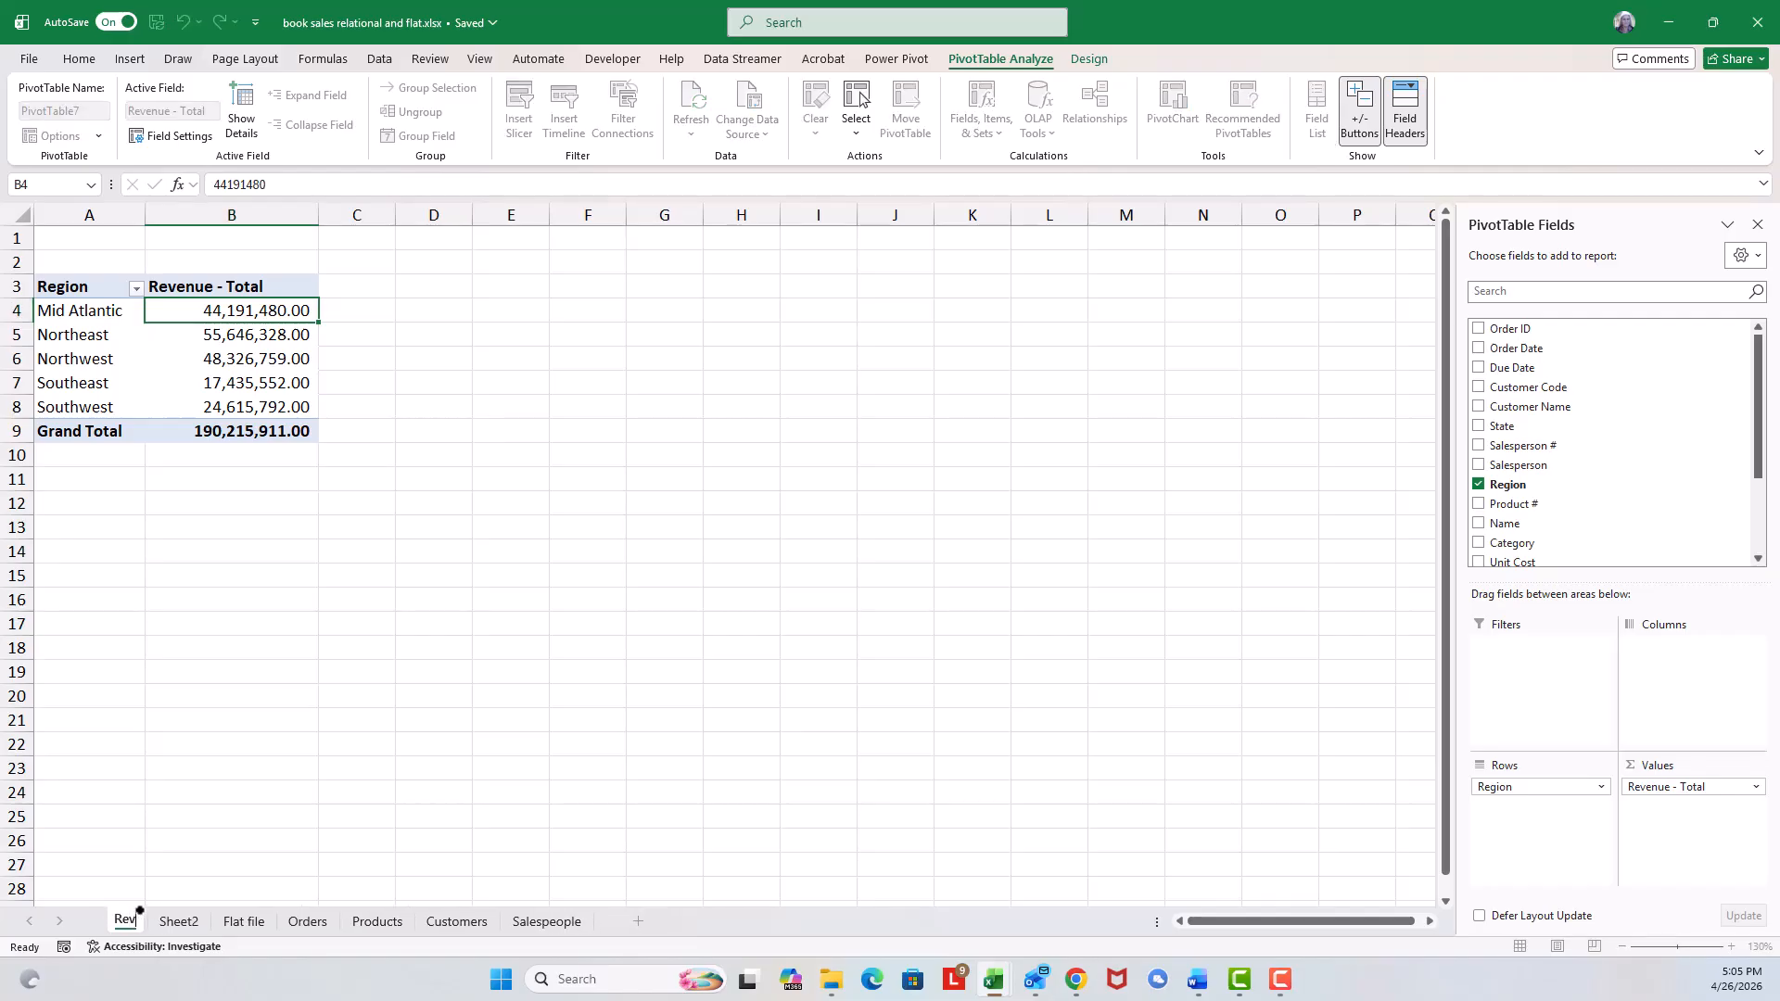
{"action": "type", "text": "enue by"}
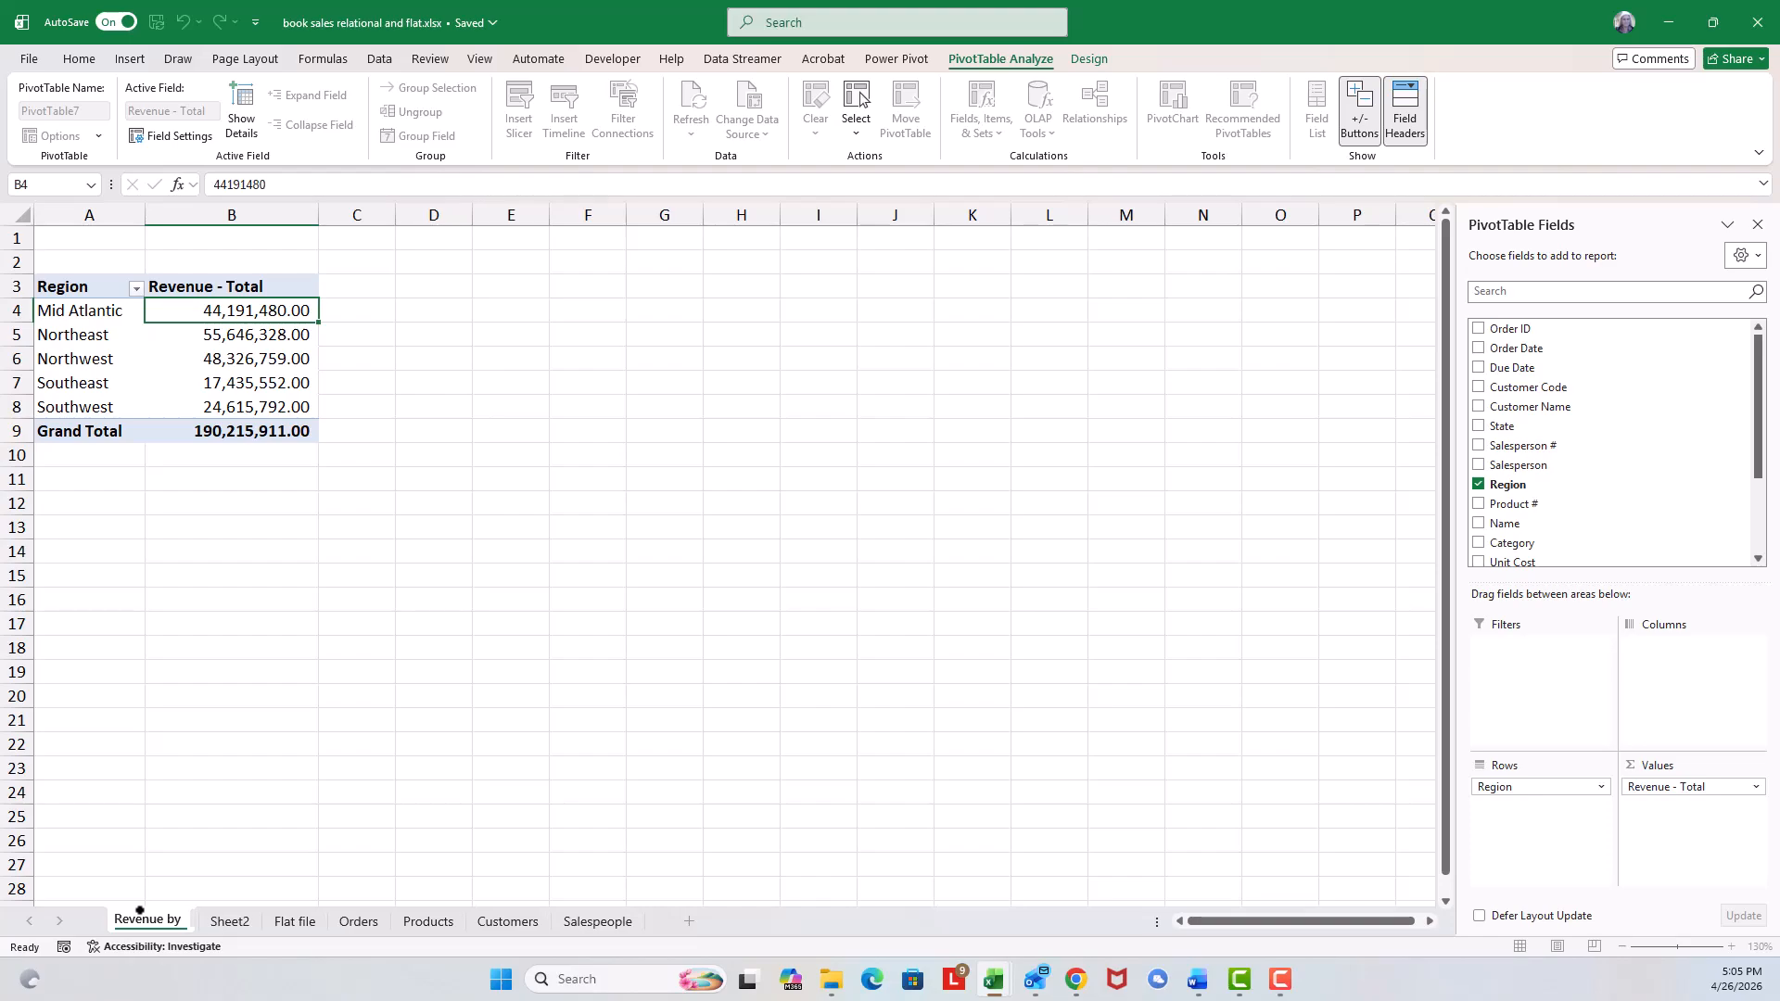
{"action": "type", "text": " Region"}
{"action": "key", "text": "Return"}
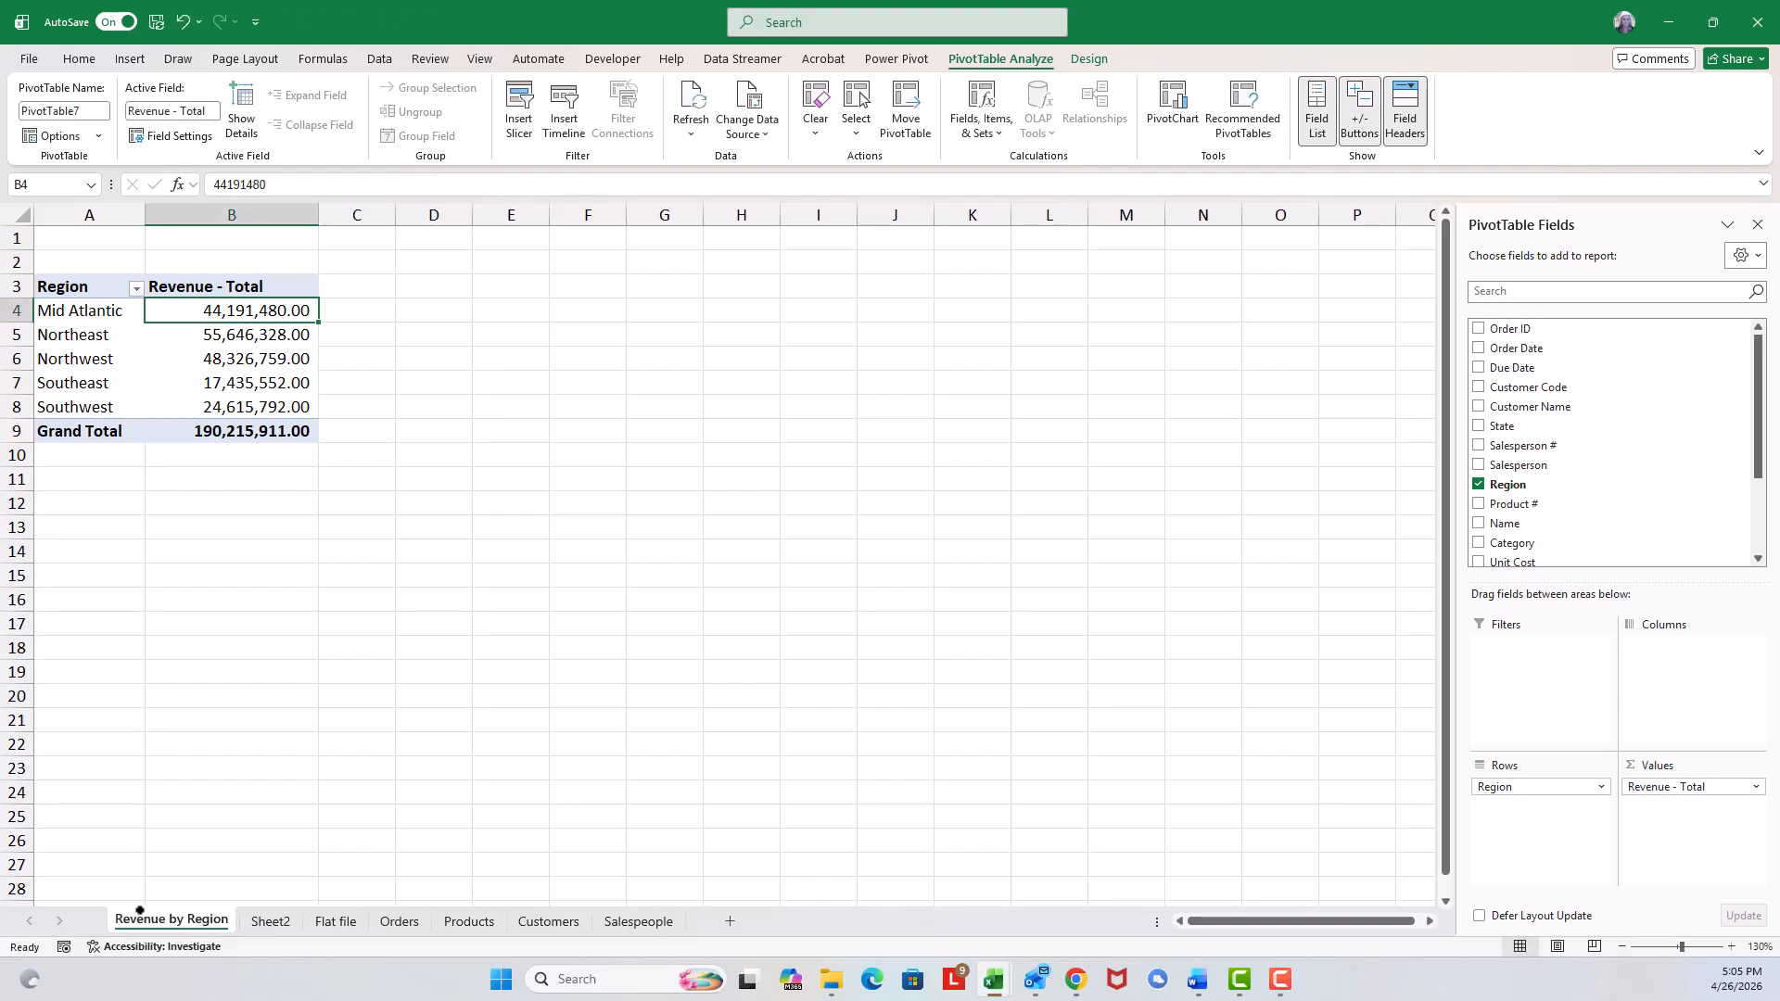
Rename the Sheet2 worksheet to 'Revenue by Salesperson'.
{"action": "left_click", "coordinate": [261, 919]}
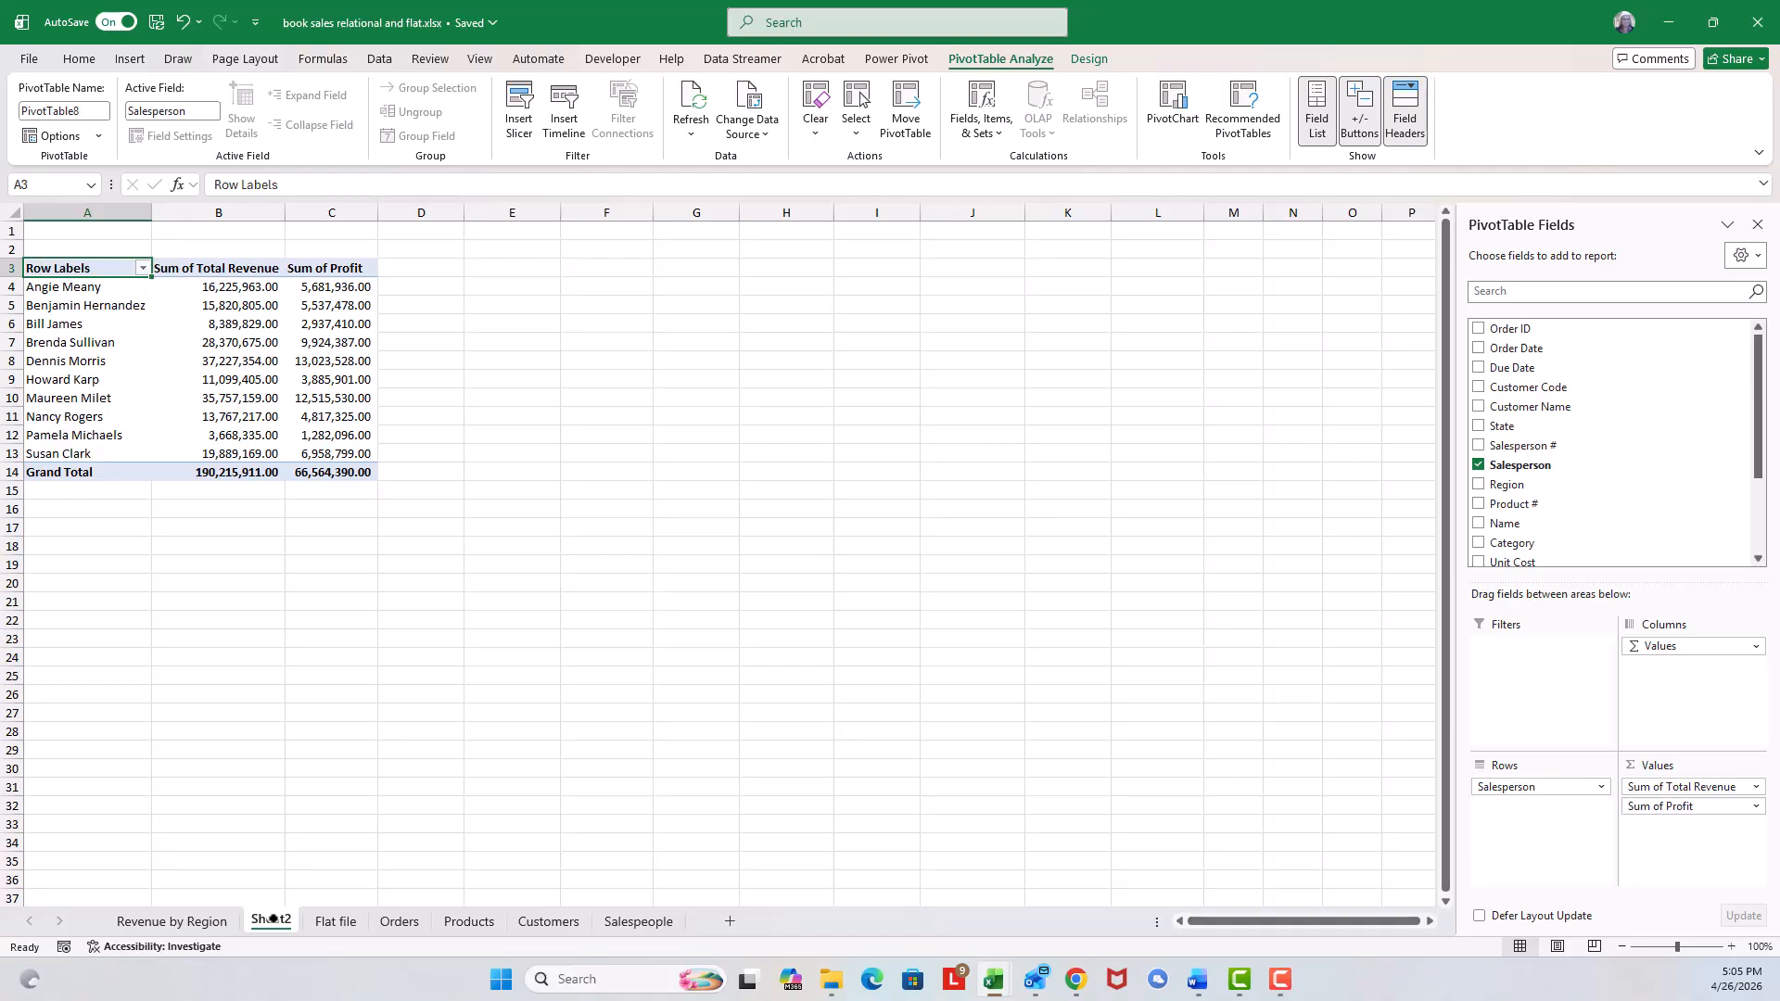
{"action": "double_click", "coordinate": [272, 917]}
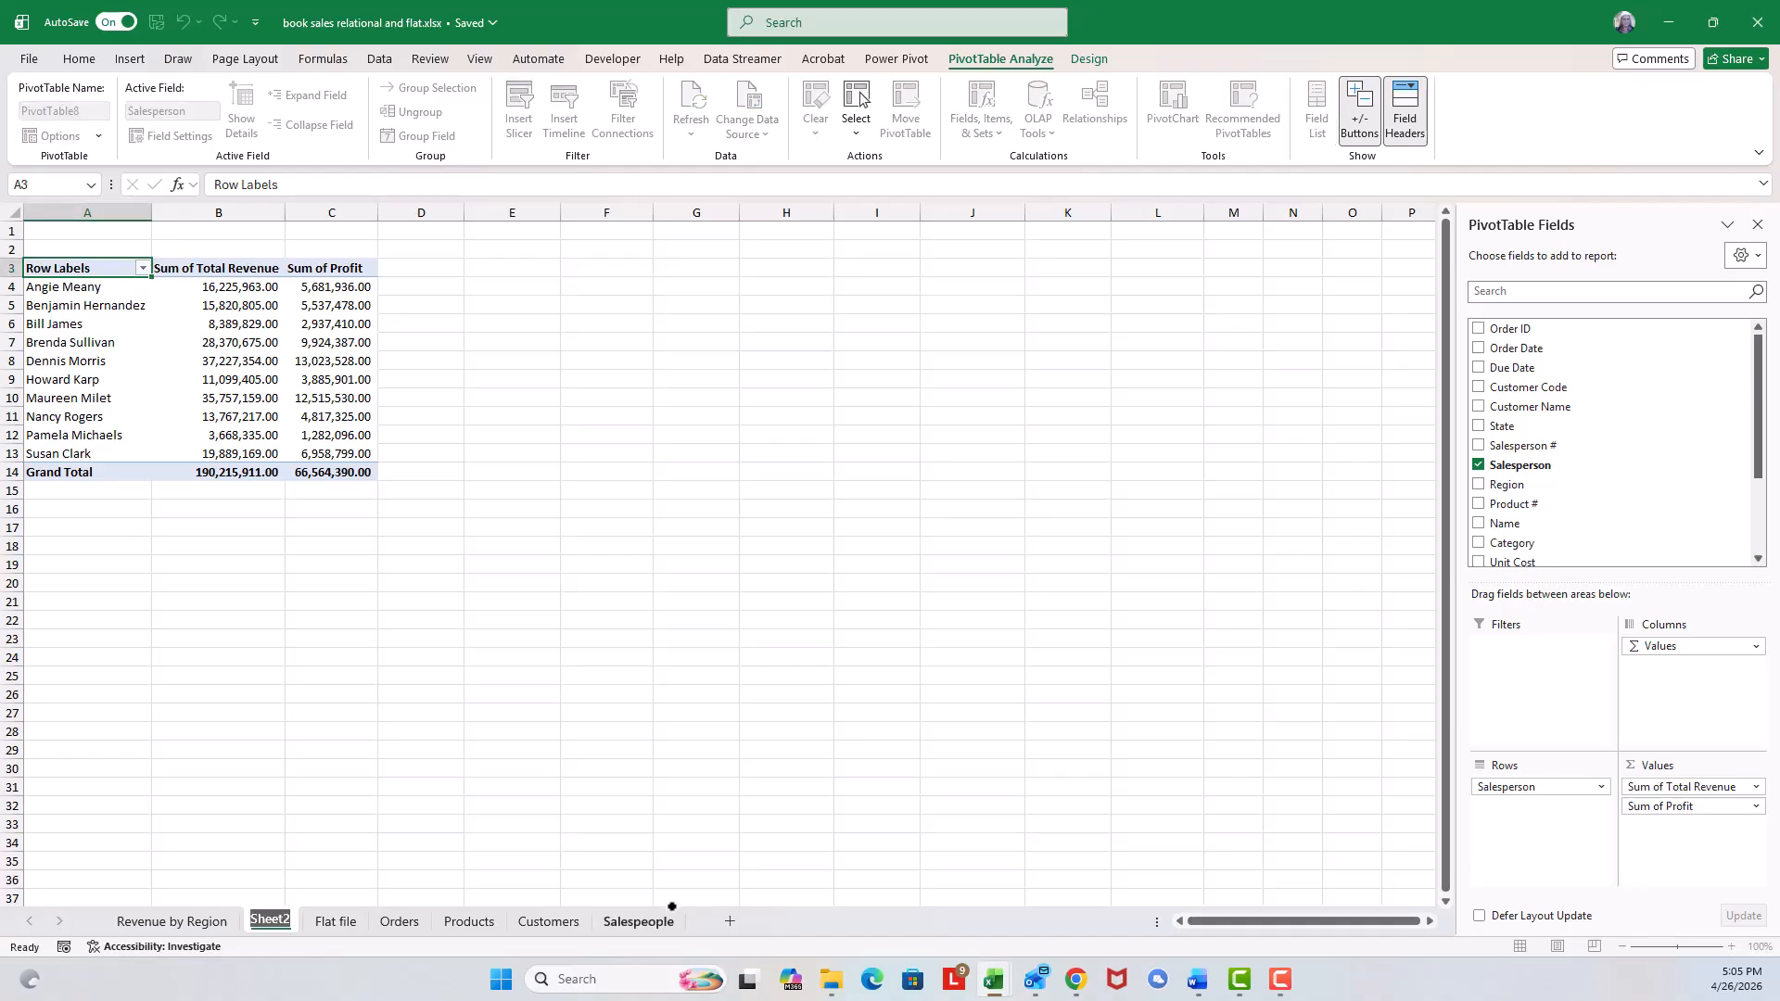
{"action": "type", "text": "Rev"}
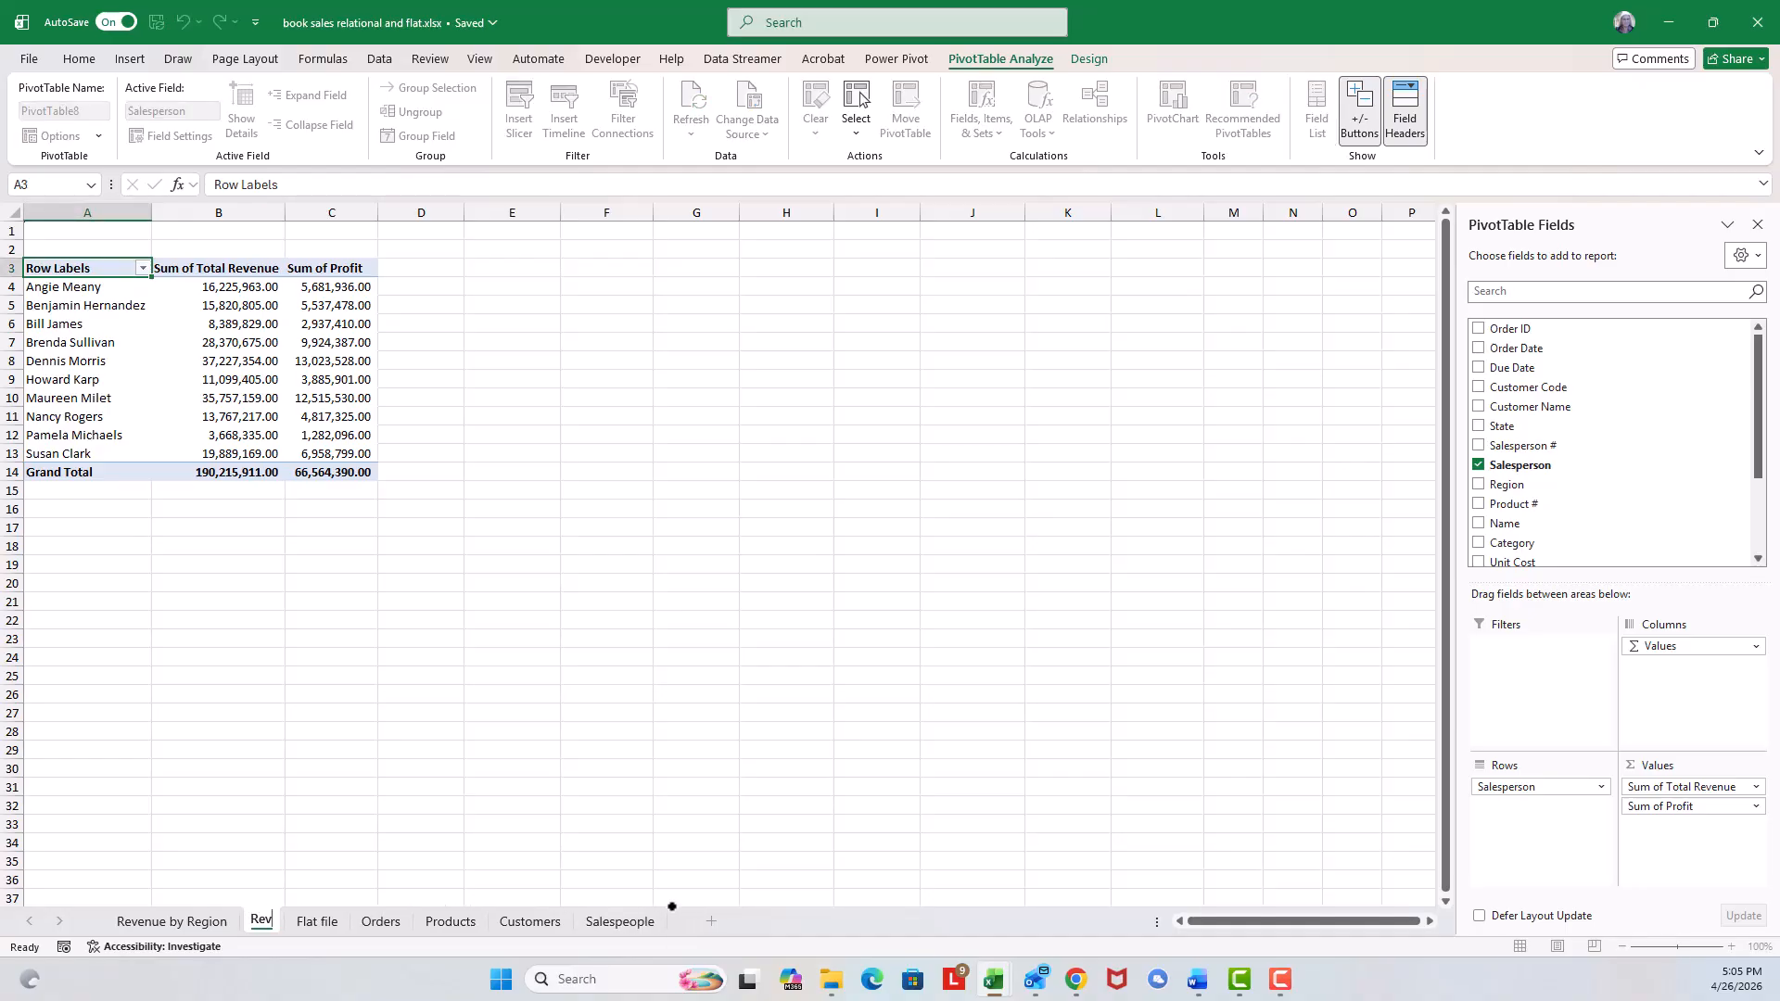
{"action": "type", "text": "enue by"}
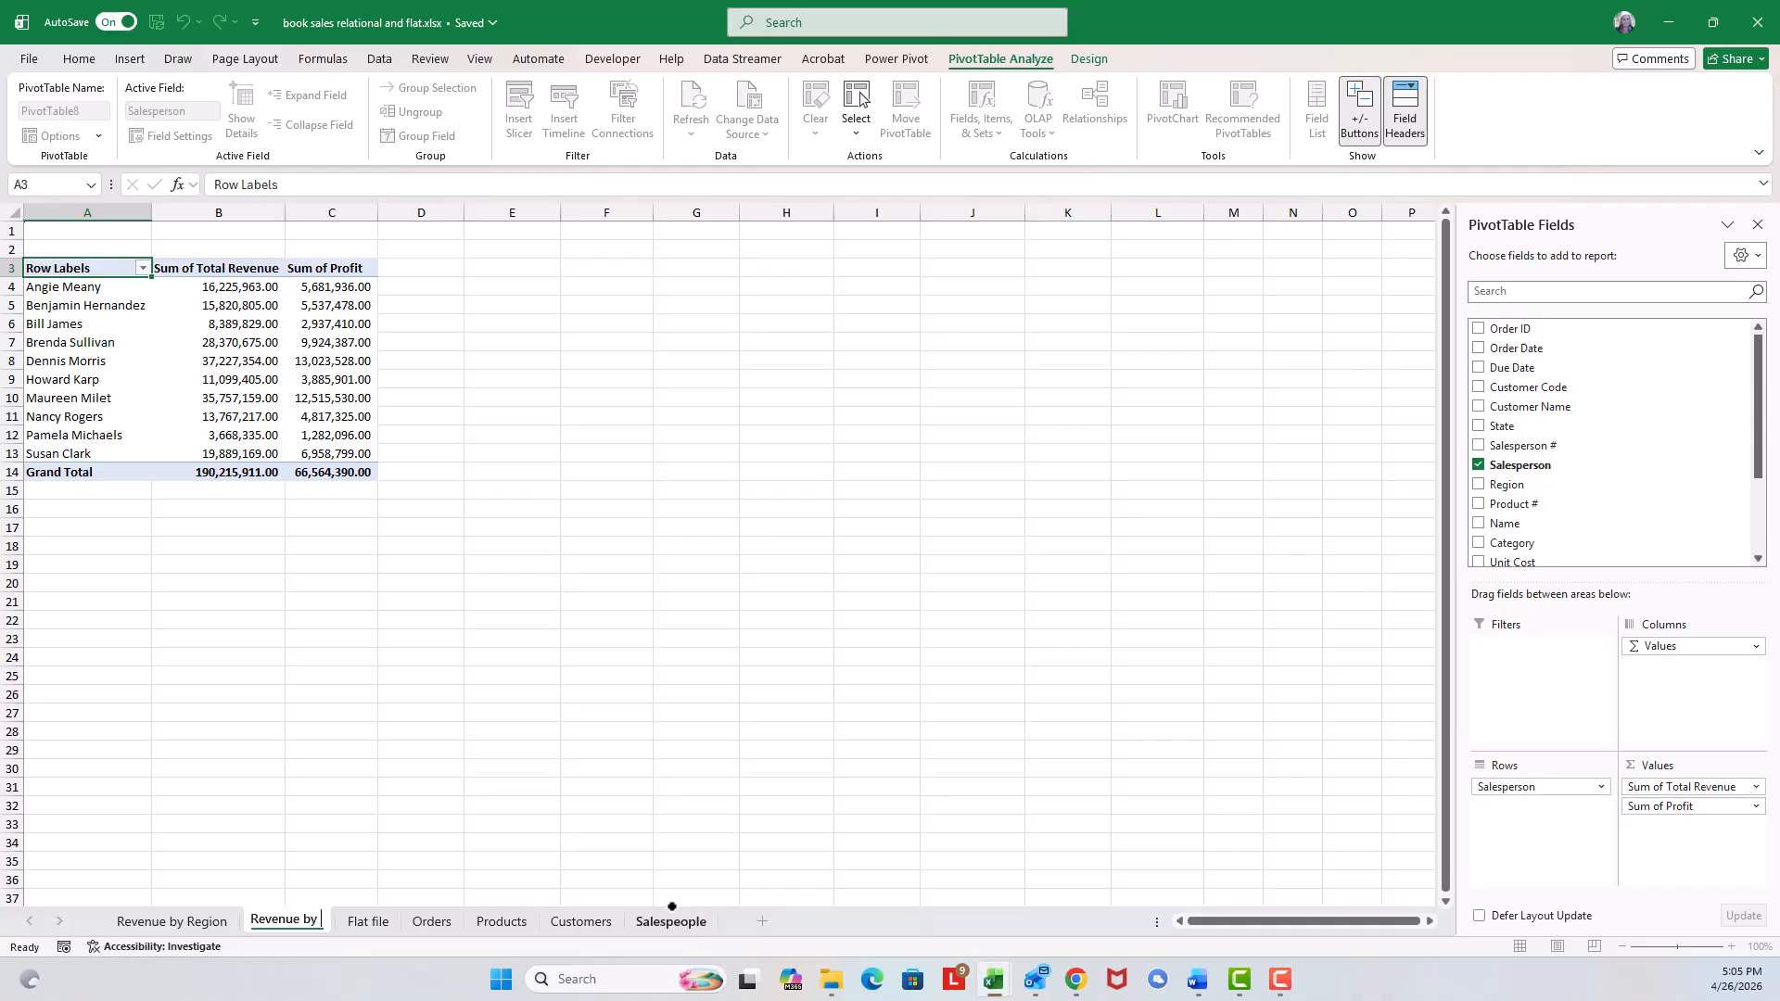
{"action": "type", "text": " Salesp"}
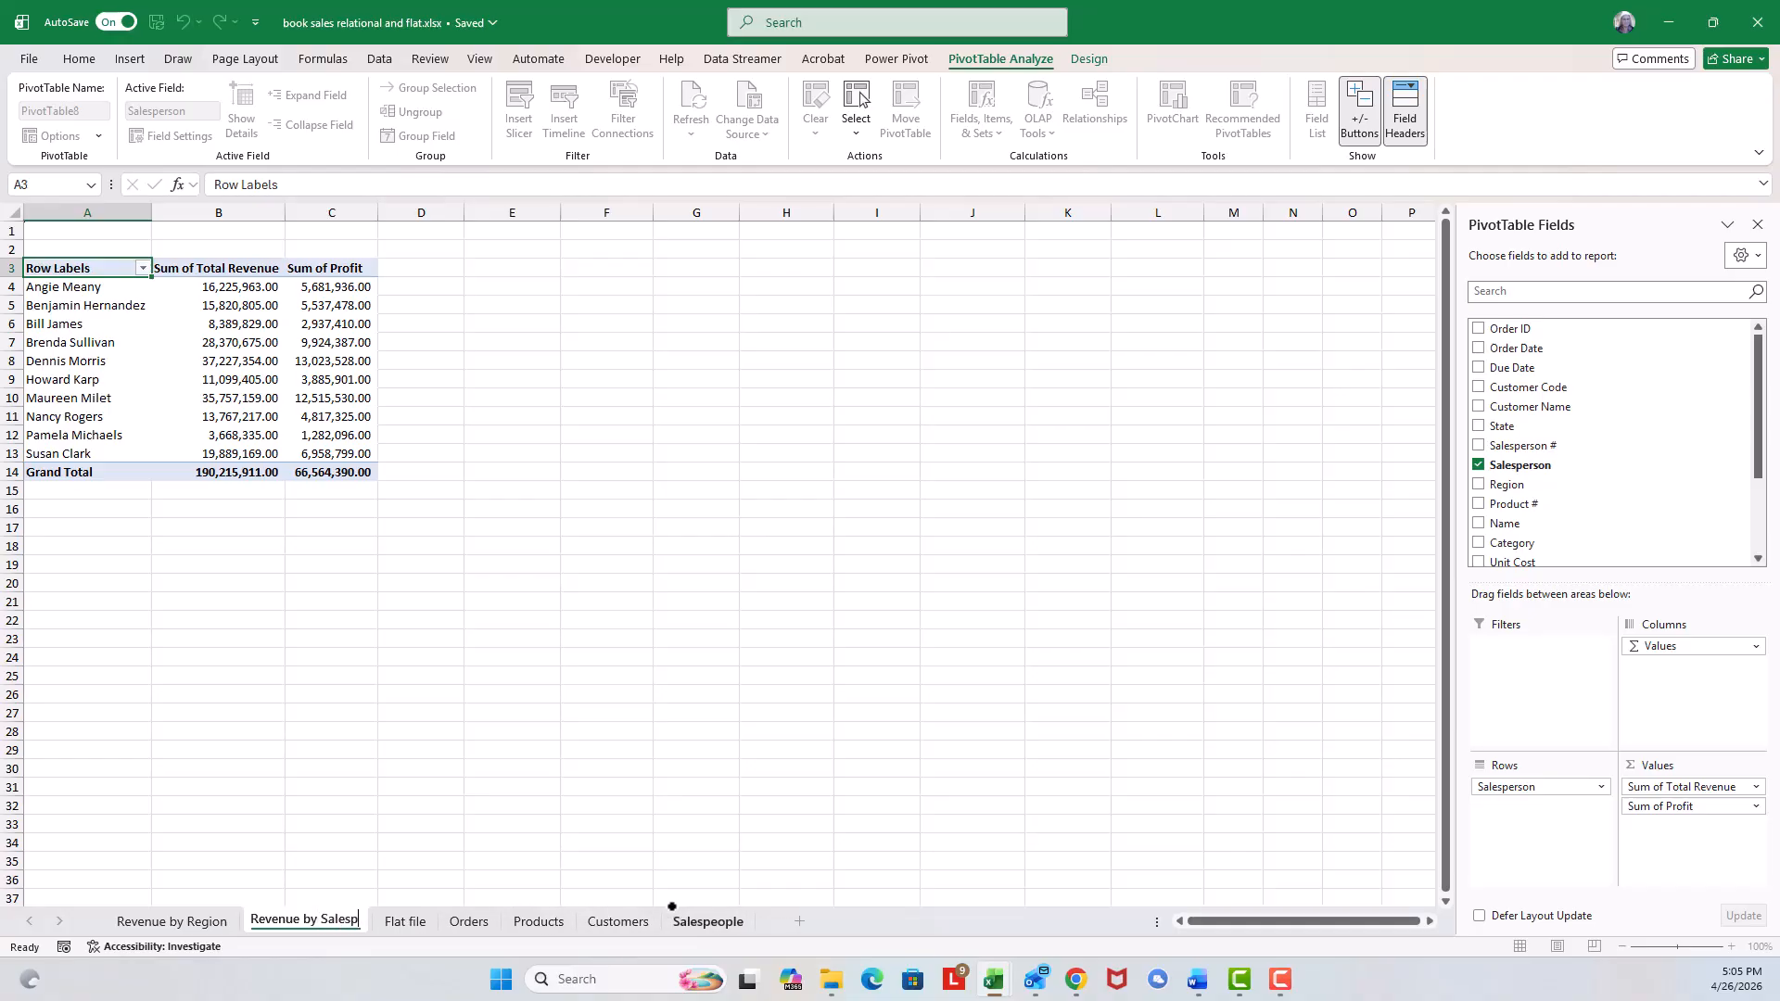
{"action": "type", "text": "erson"}
{"action": "key", "text": "Return"}
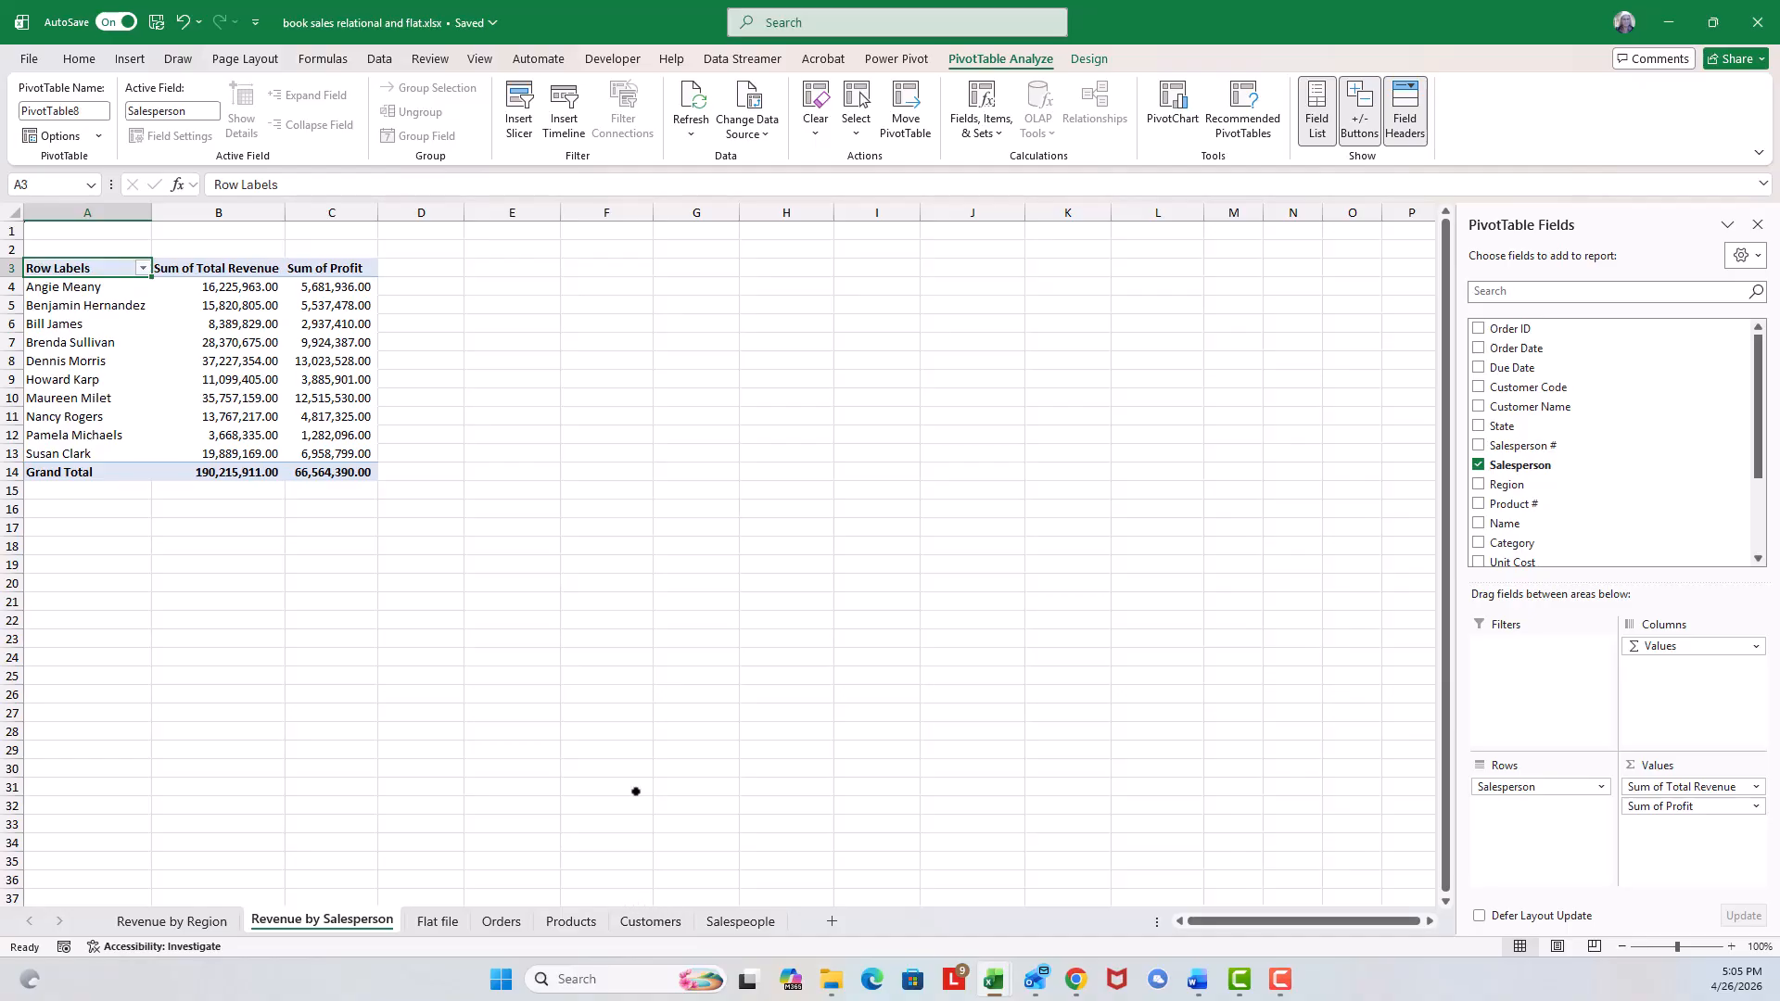
Insert another PivotTable from the Flat file data on a new worksheet.
{"action": "left_click", "coordinate": [418, 922]}
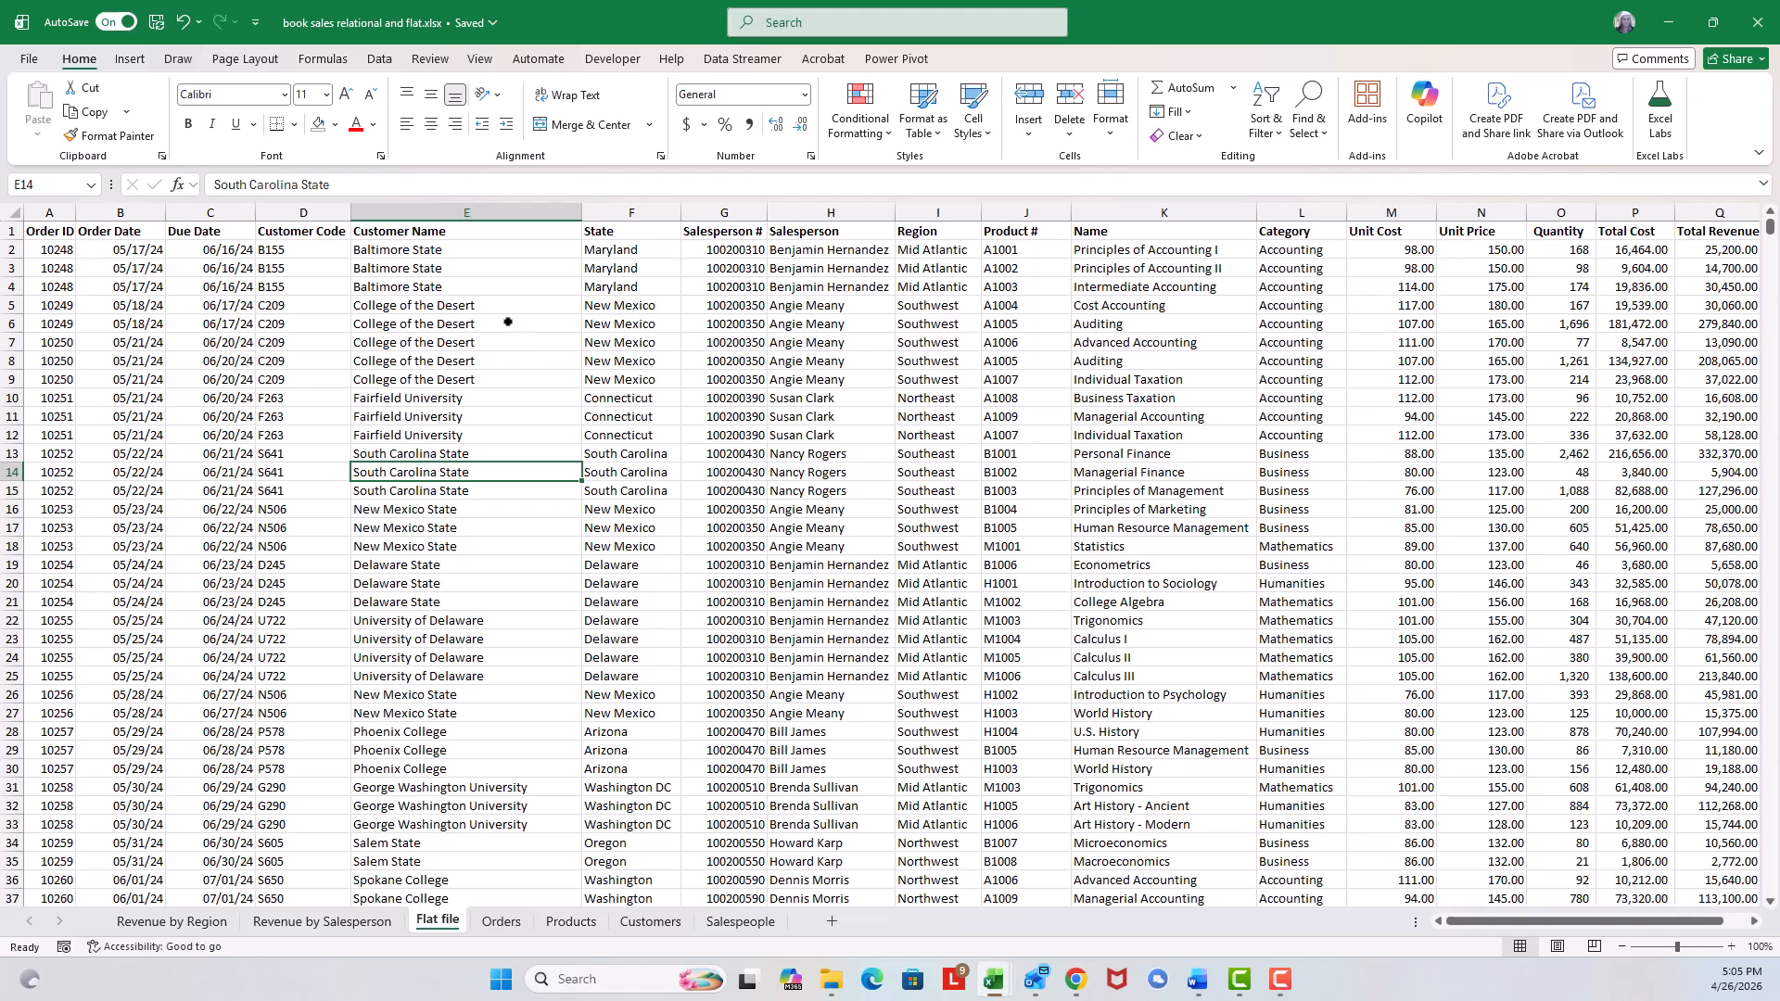
{"action": "left_click", "coordinate": [129, 59]}
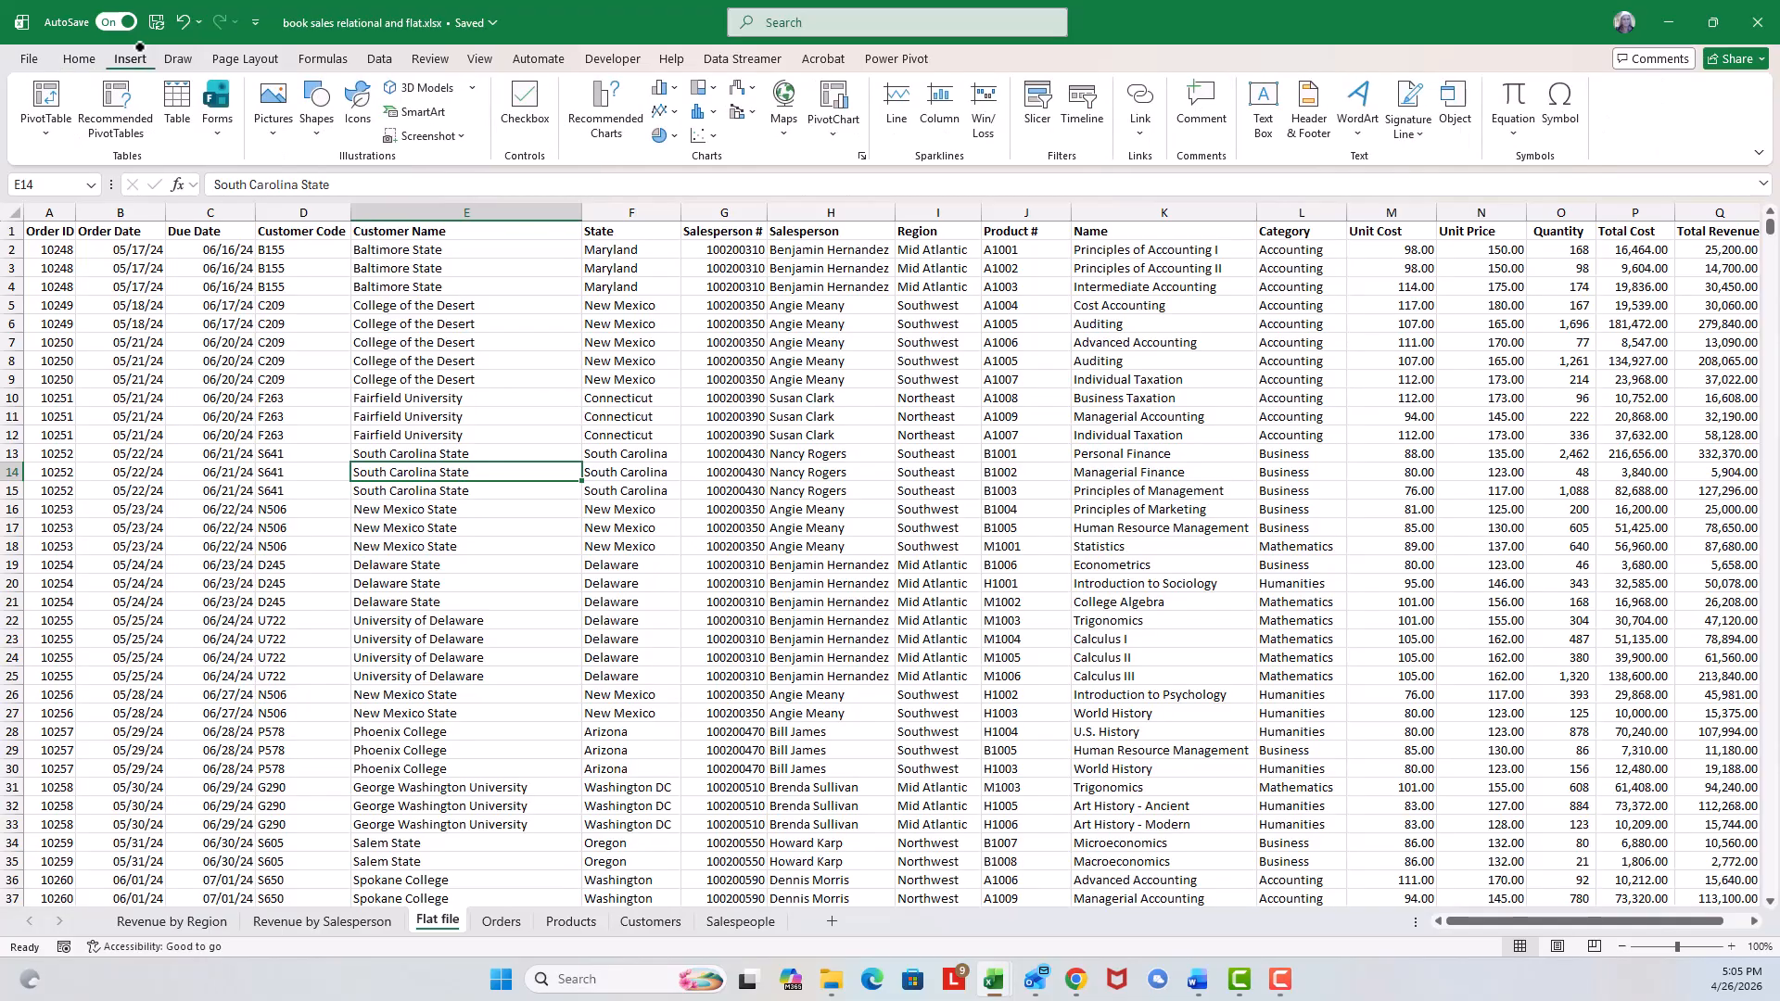
{"action": "left_click", "coordinate": [37, 96]}
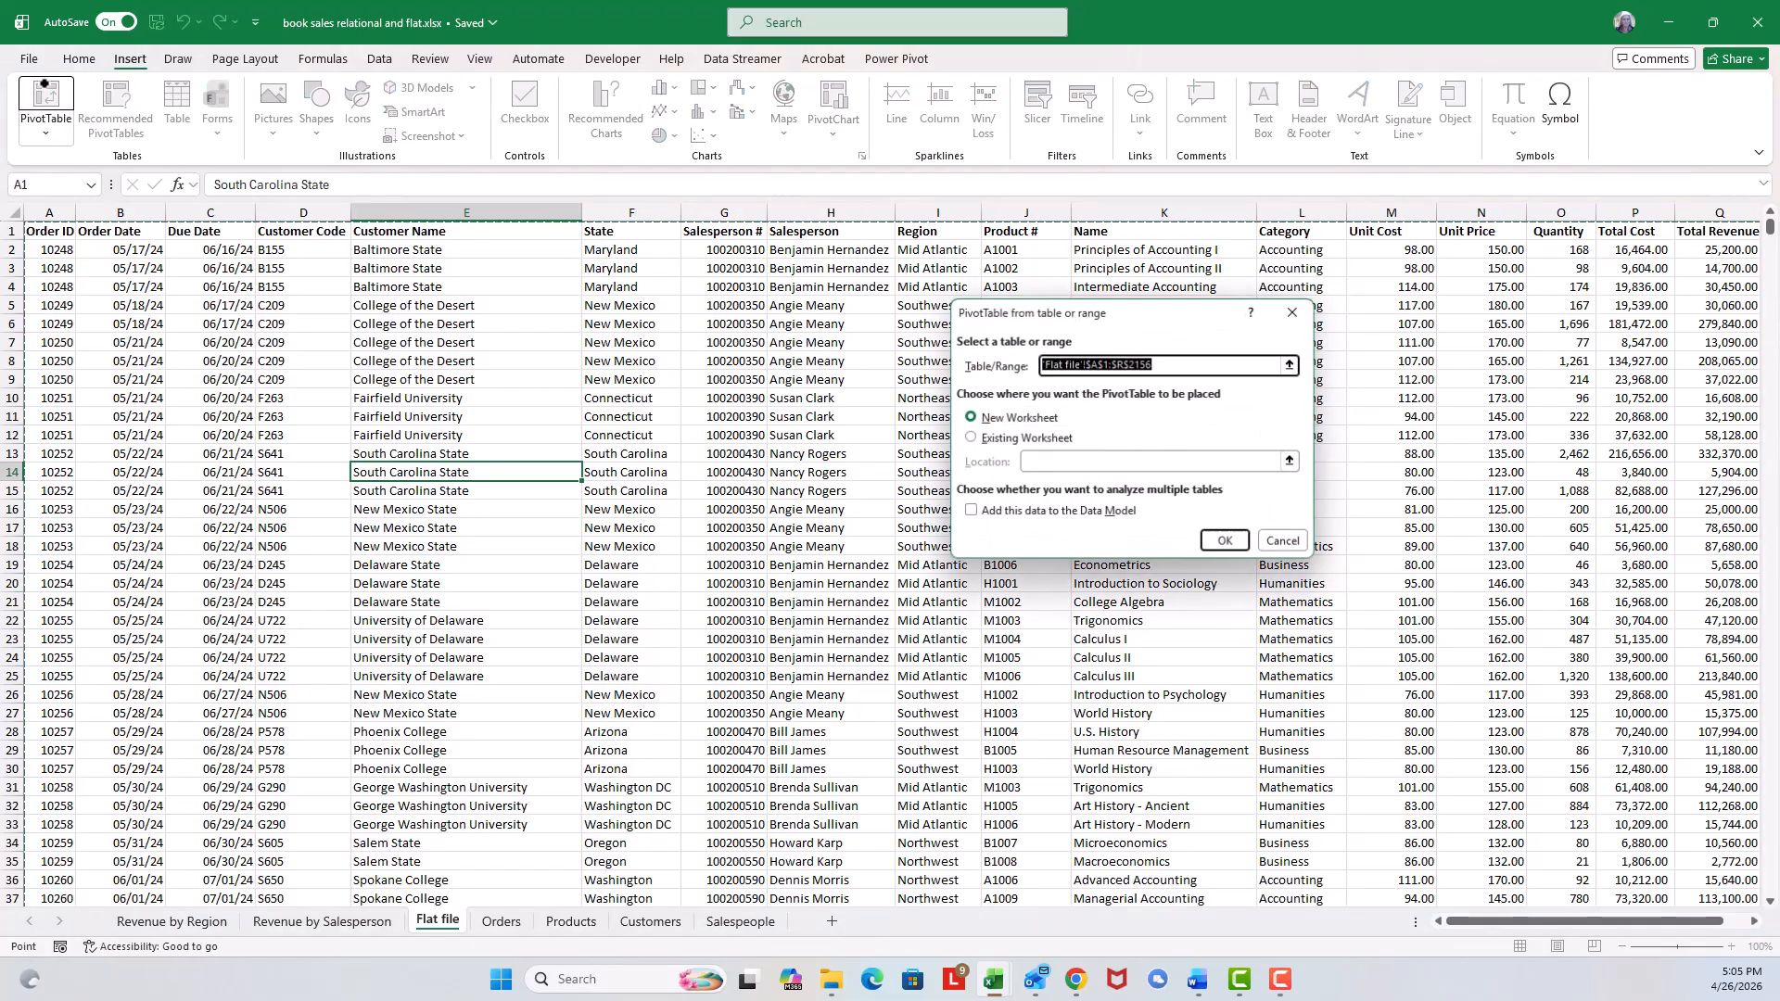
{"action": "left_click", "coordinate": [1225, 543]}
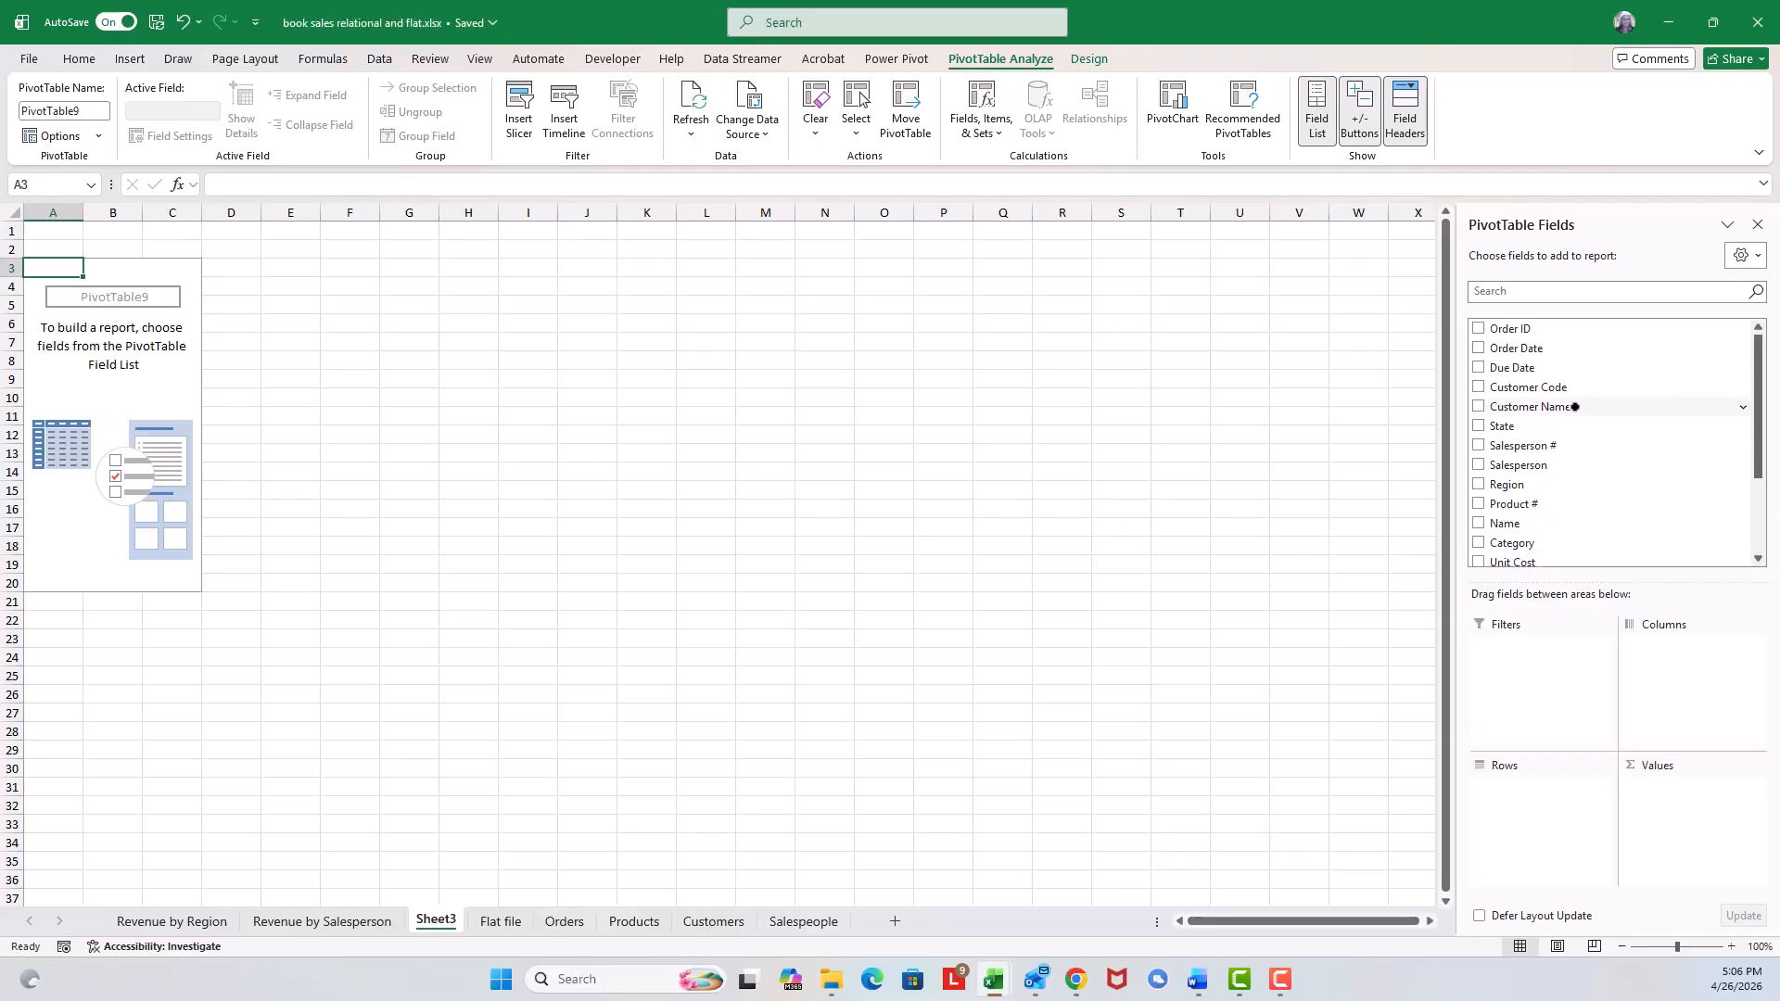
Put Customer Name in the Rows area and Total Revenue and Profit in the Values area.
{"action": "left_click_drag", "start_coordinate": [1574, 406], "coordinate": [1570, 817]}
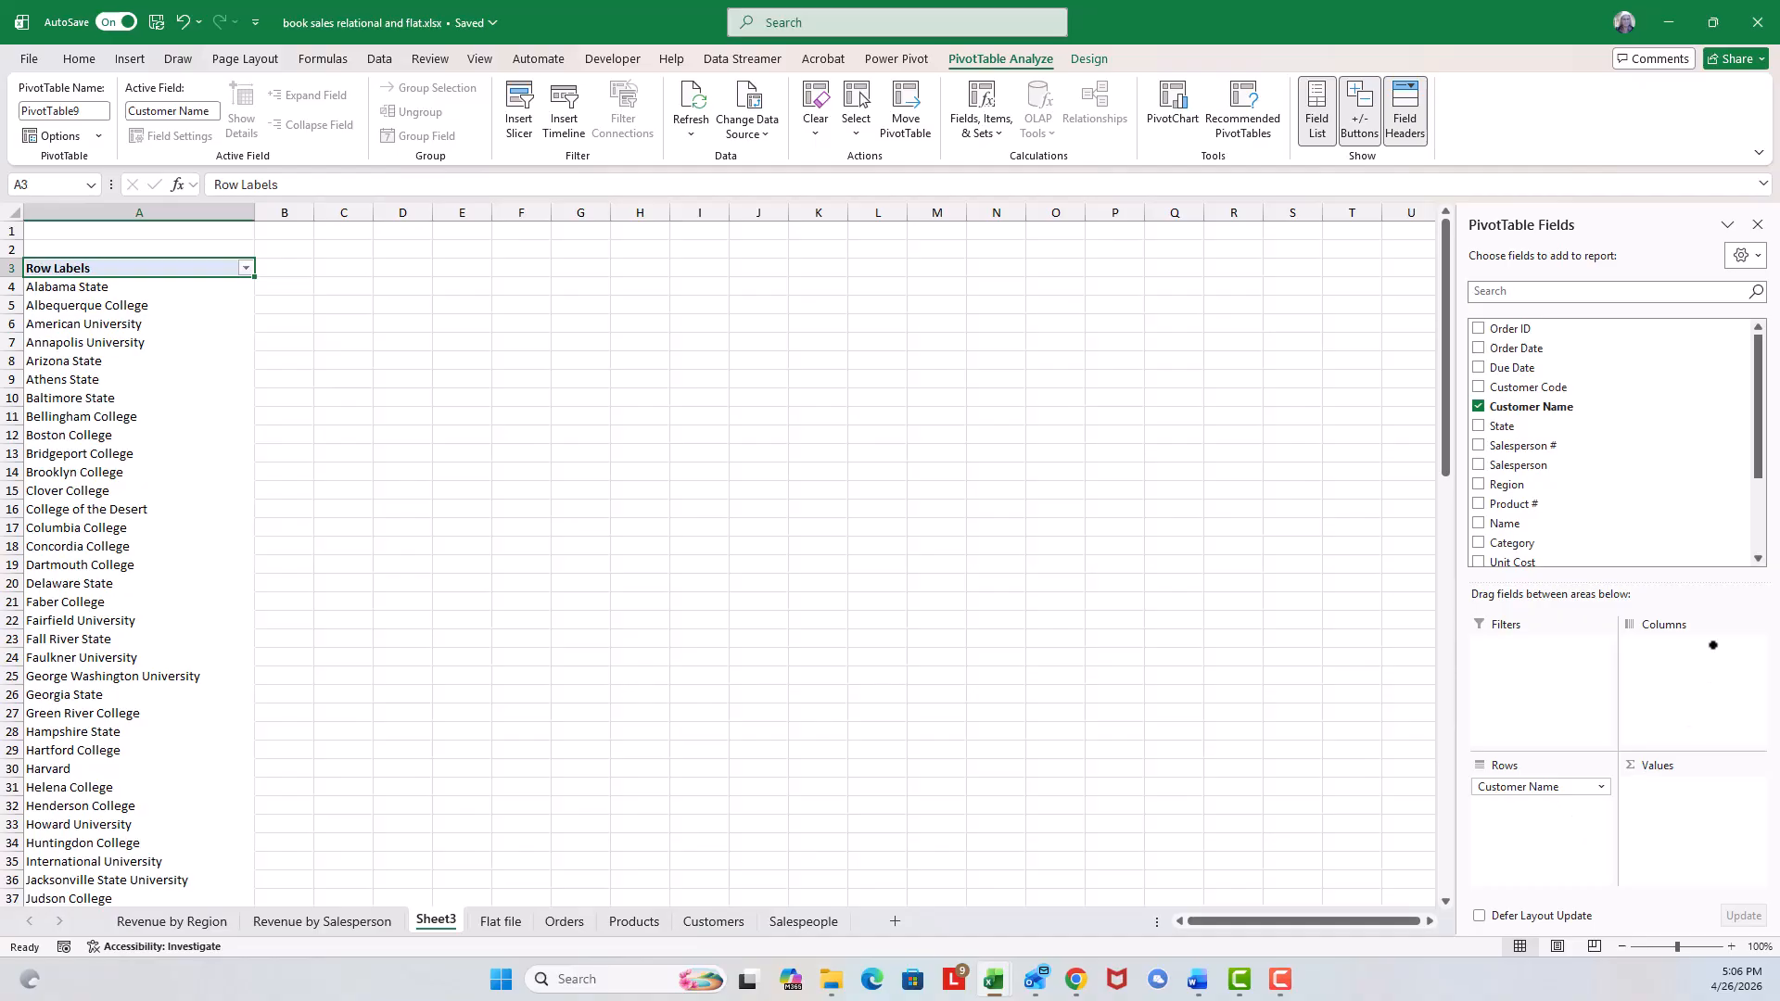
{"action": "scroll", "coordinate": [1754, 527], "scroll_direction": "down", "scroll_amount": 2}
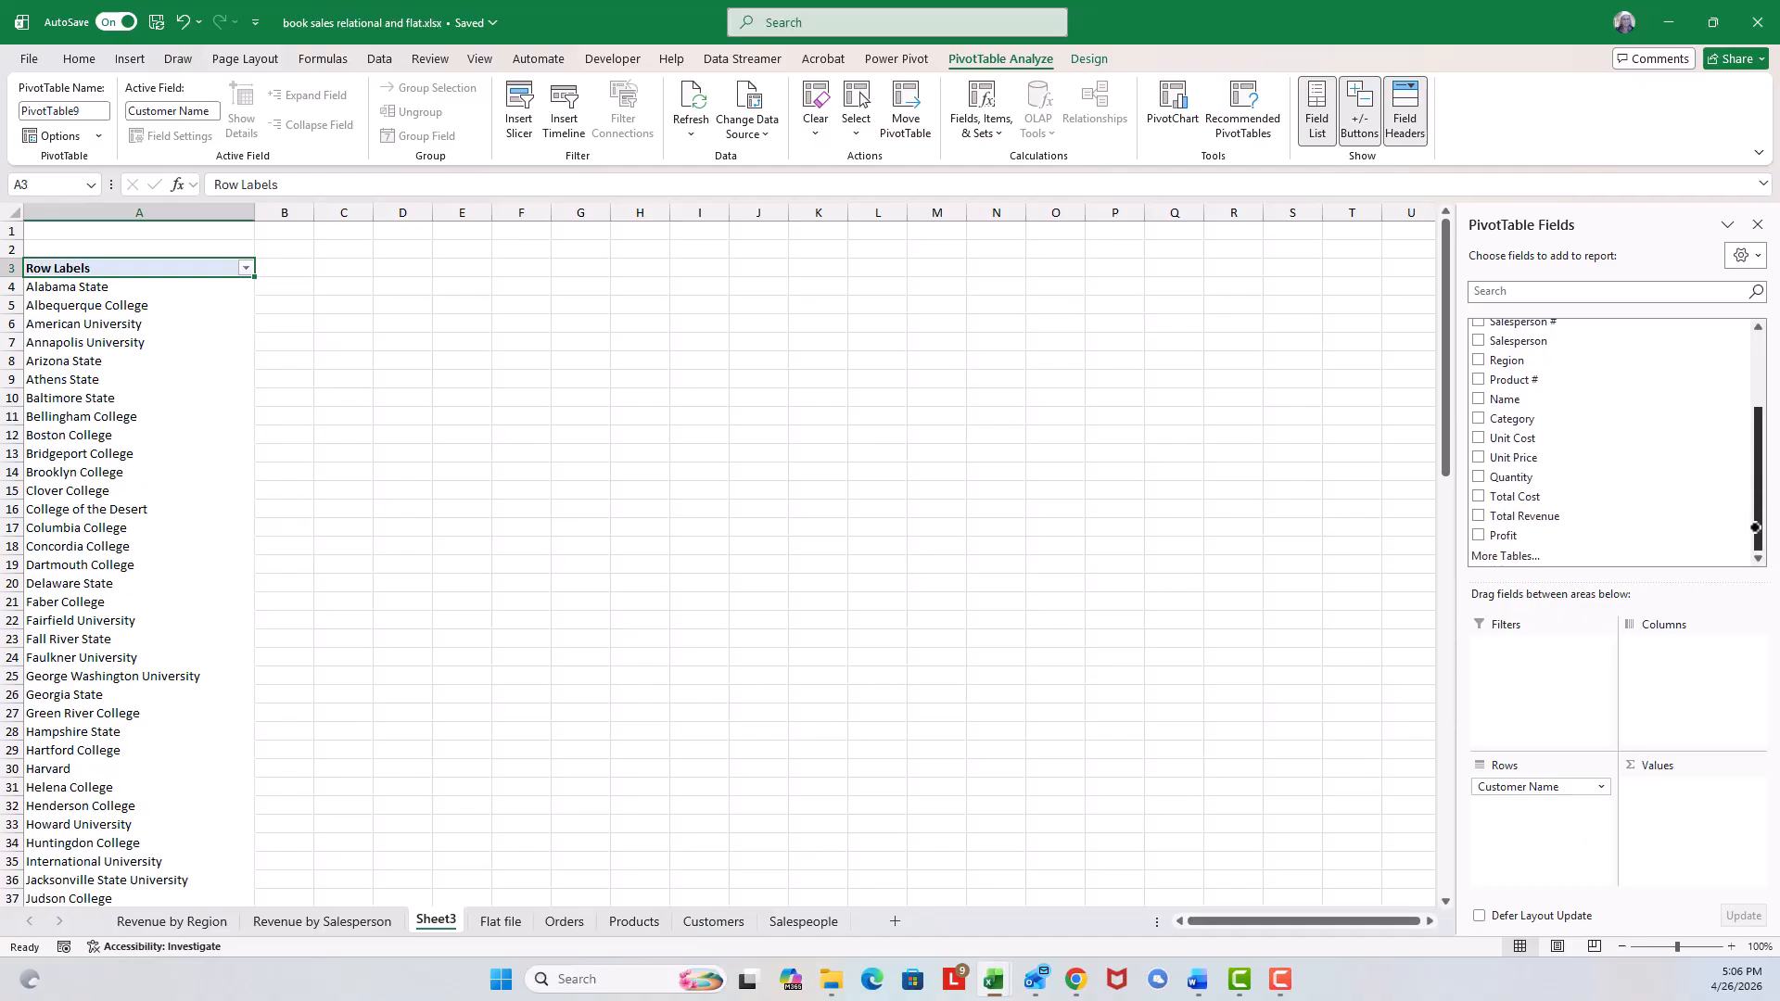
{"action": "left_click_drag", "start_coordinate": [1571, 557], "coordinate": [1659, 788]}
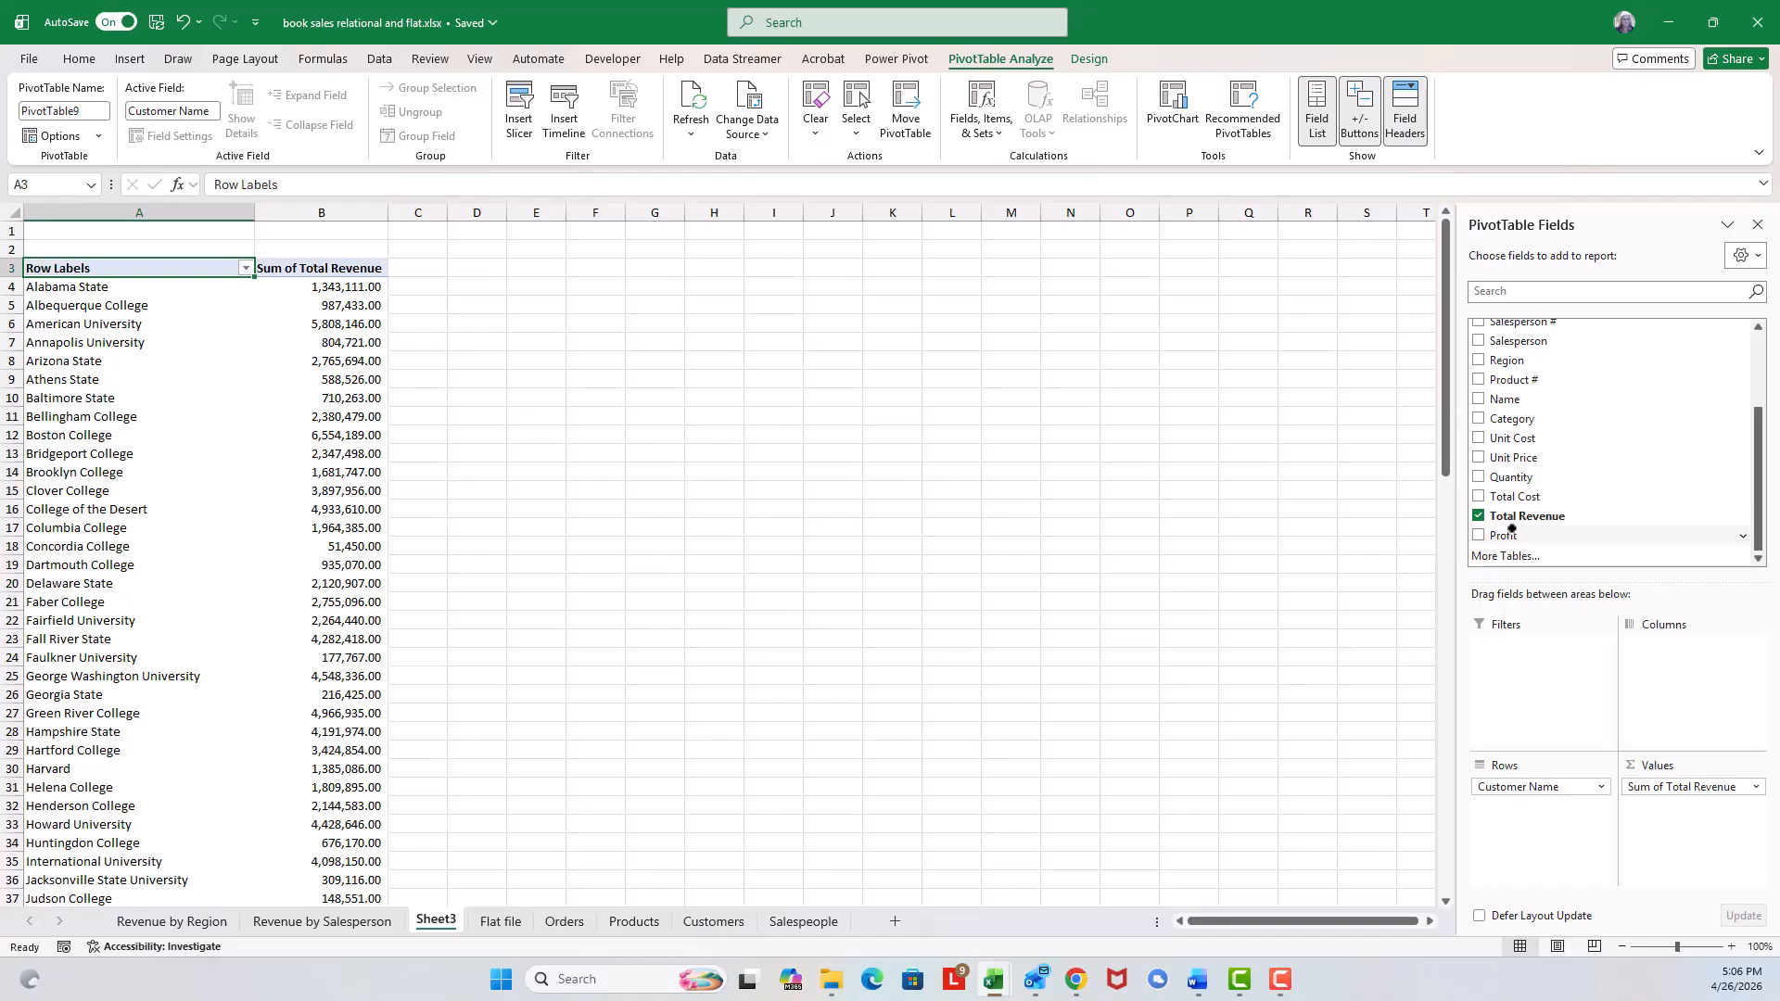
{"action": "left_click_drag", "start_coordinate": [1512, 535], "coordinate": [1678, 828]}
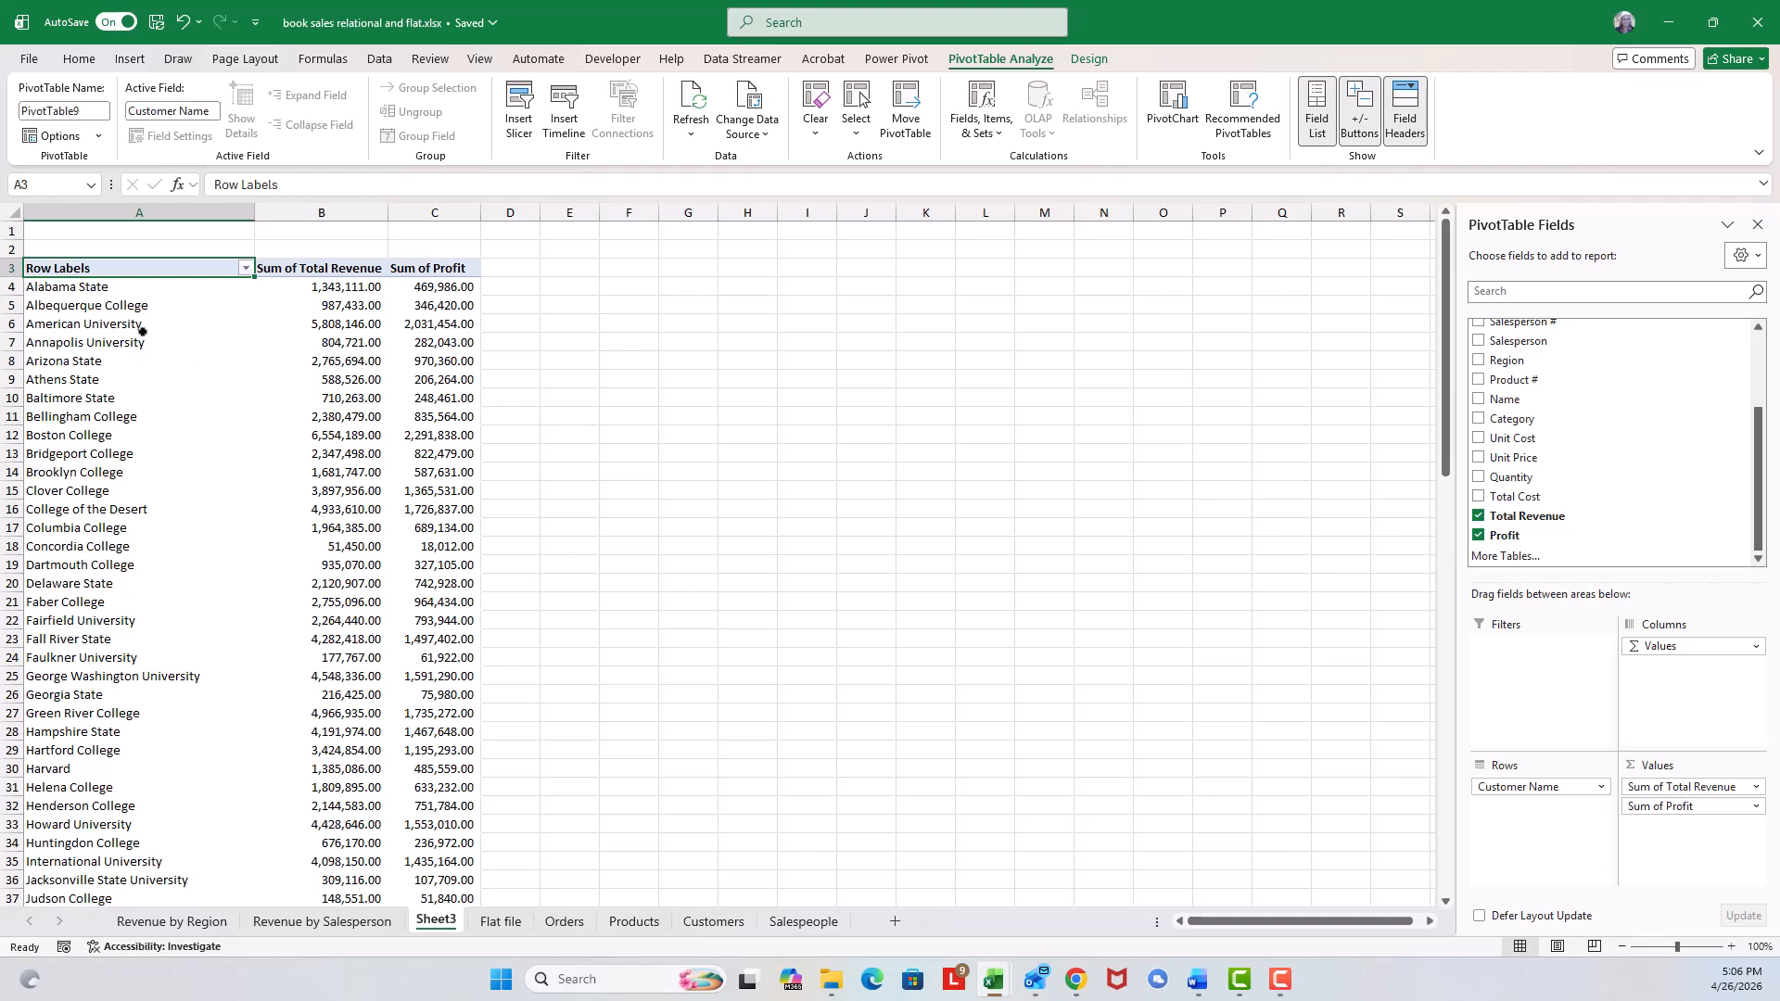
{"action": "left_click", "coordinate": [317, 326]}
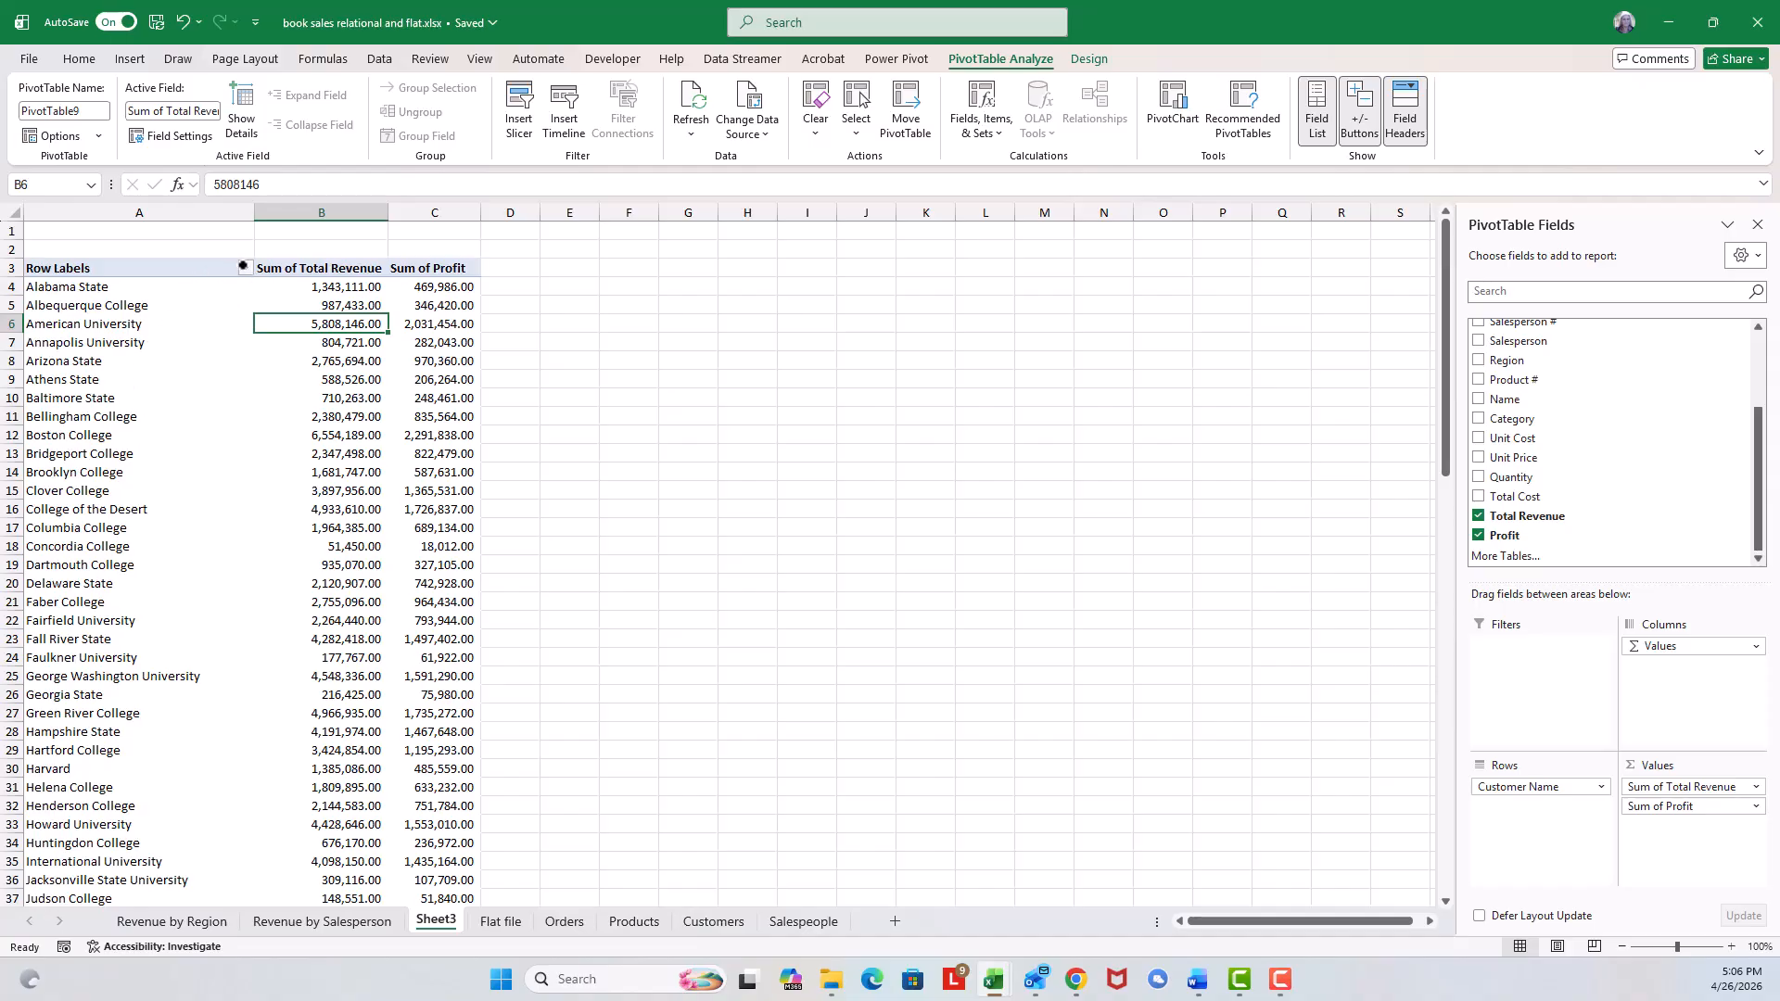
{"action": "left_click", "coordinate": [244, 266]}
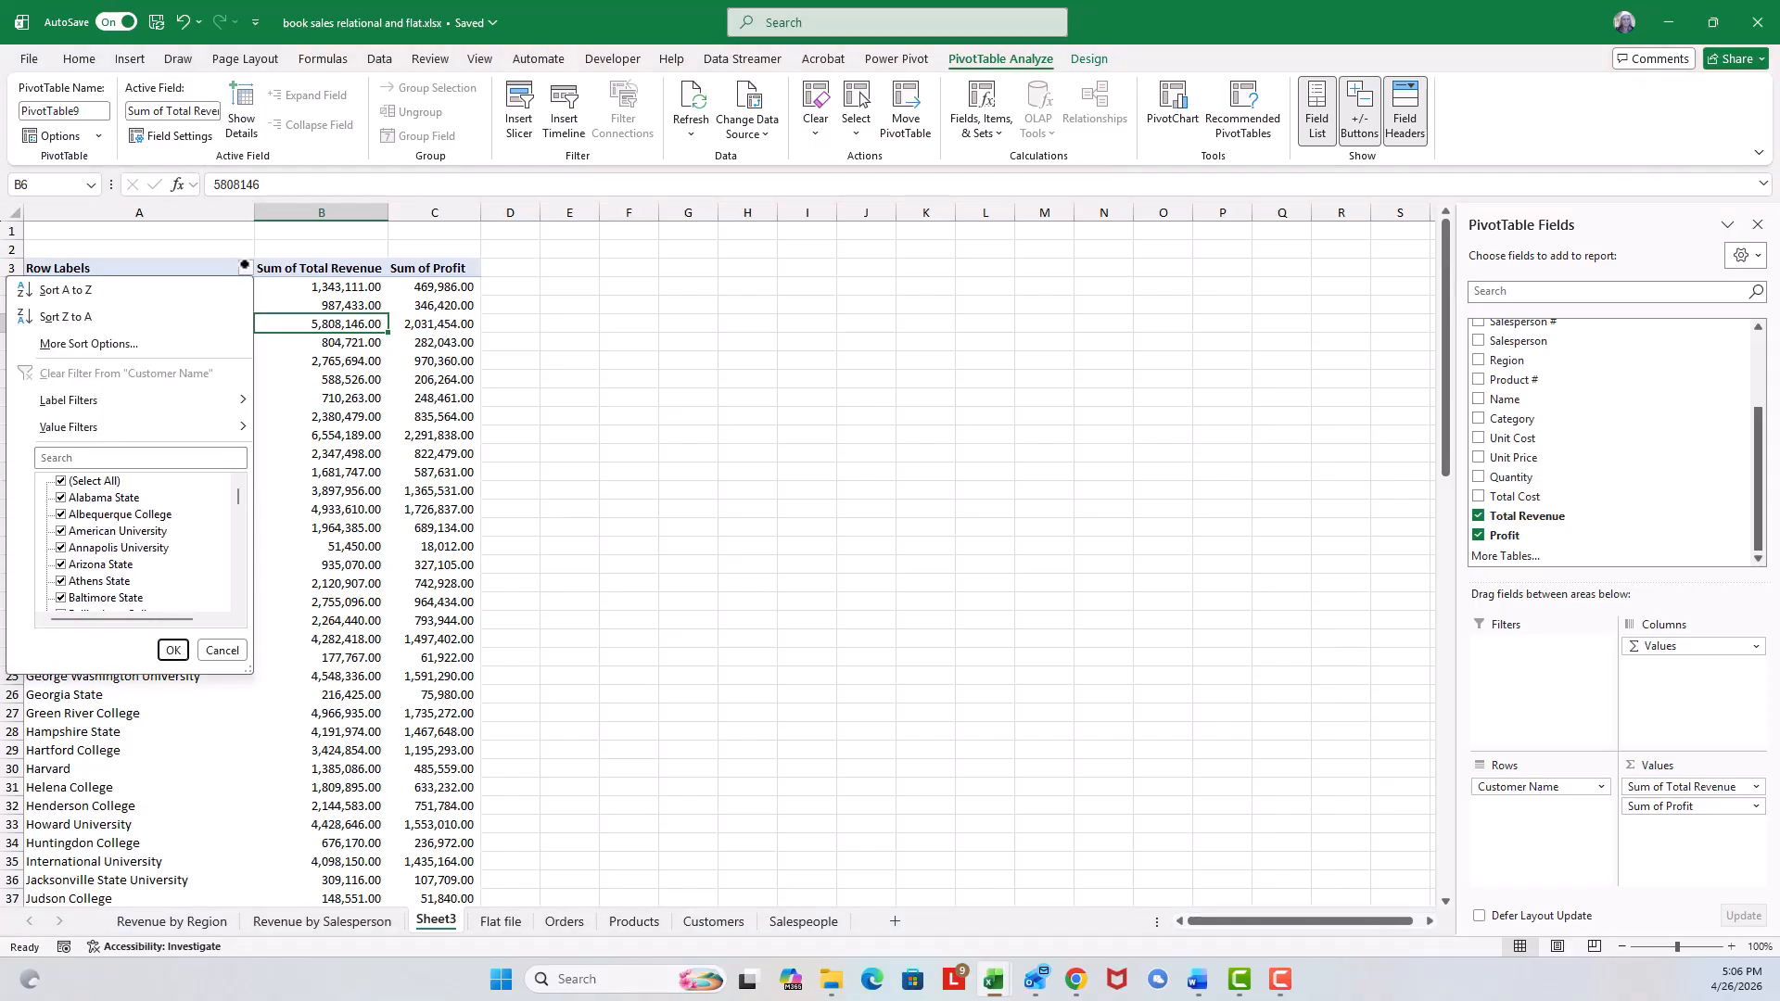
{"action": "left_click", "coordinate": [124, 344]}
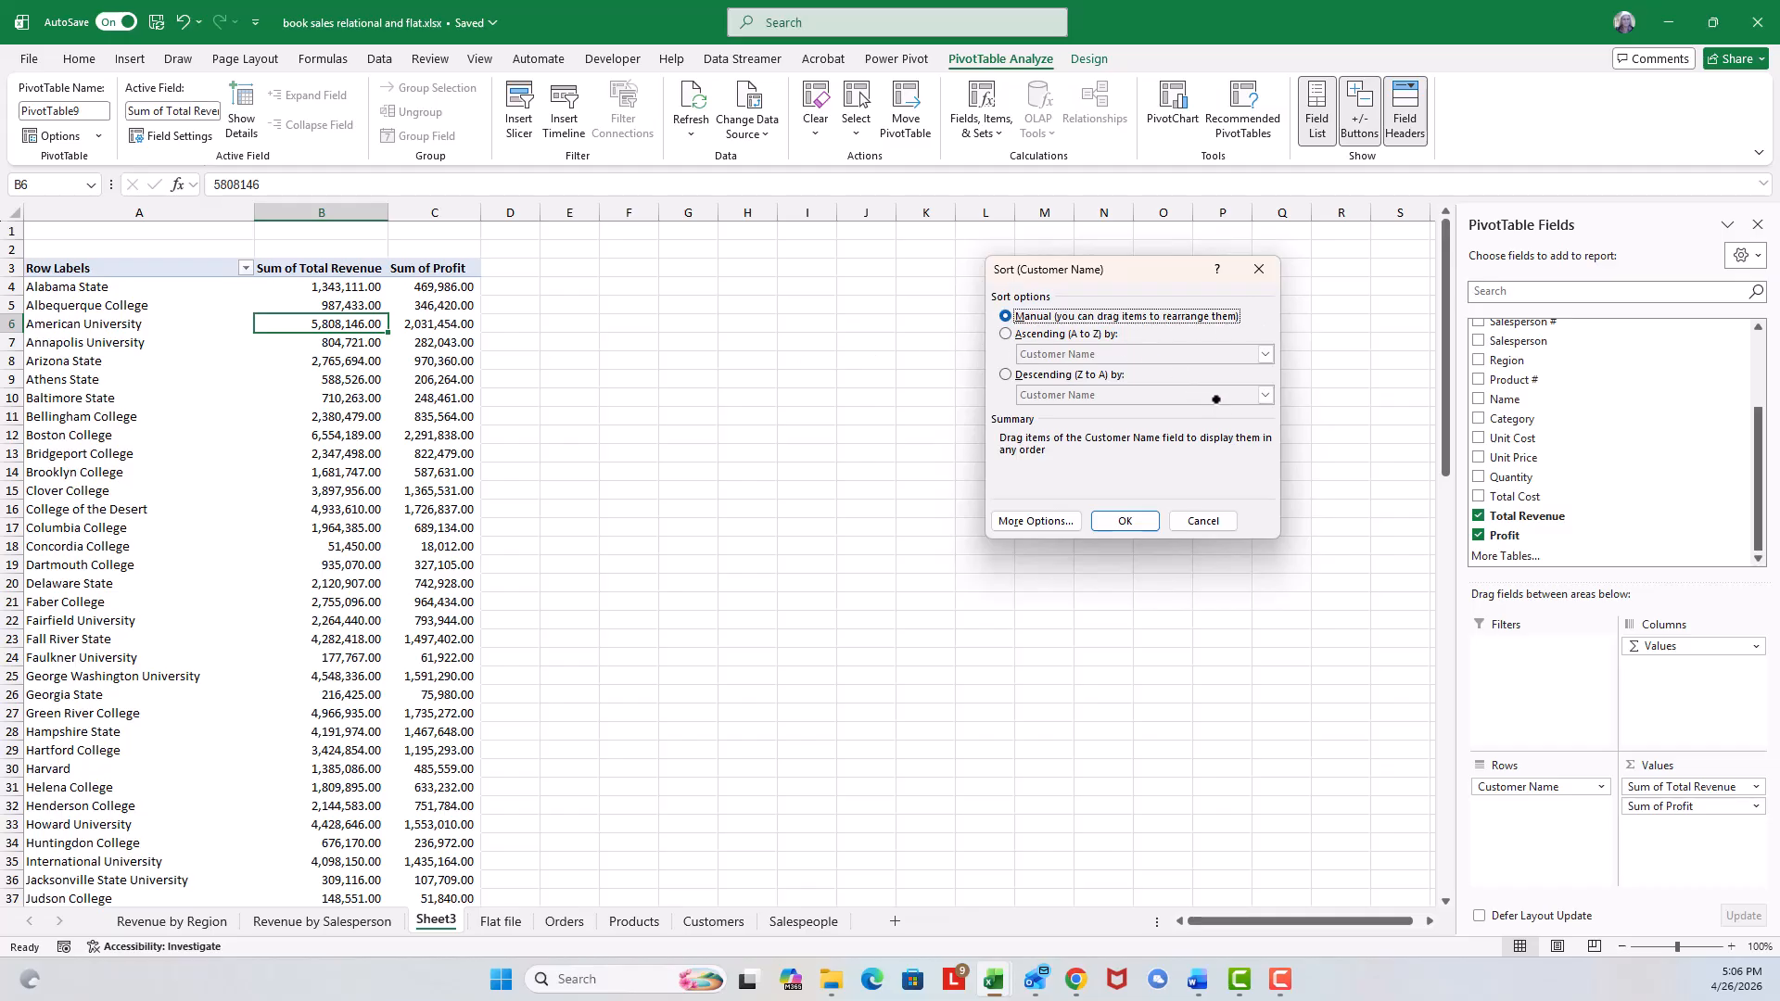
{"action": "left_click", "coordinate": [1004, 333]}
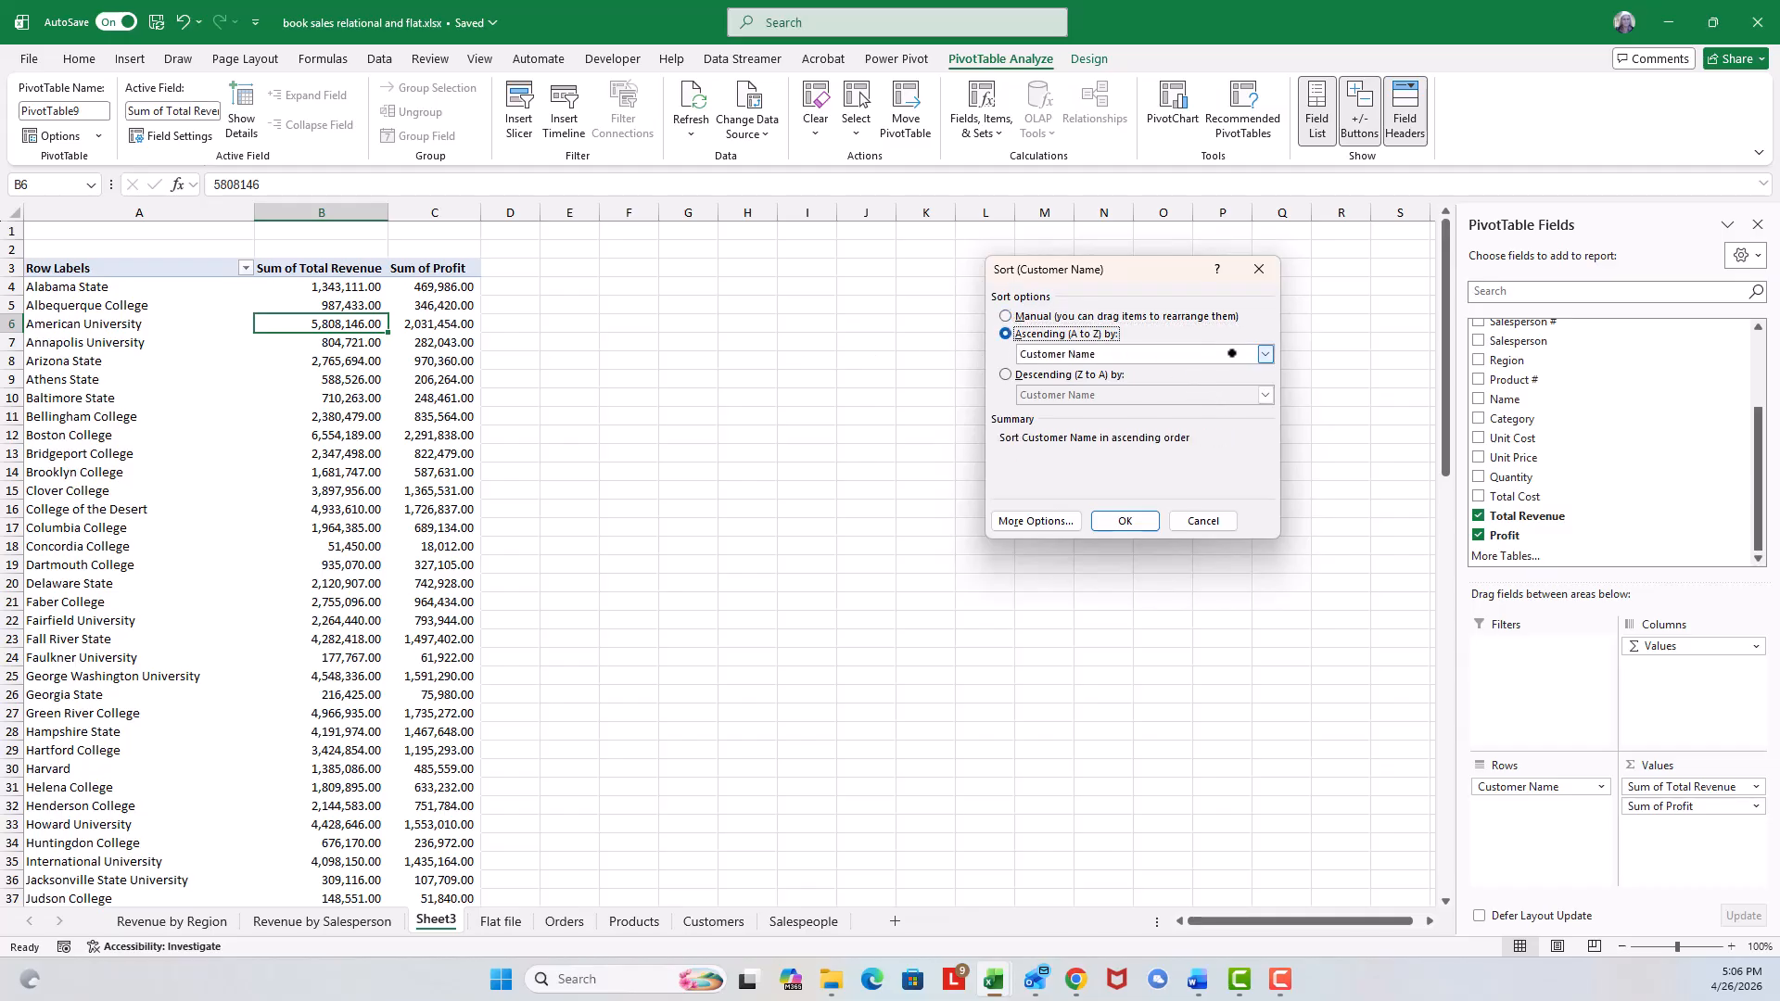
{"action": "left_click", "coordinate": [1265, 353]}
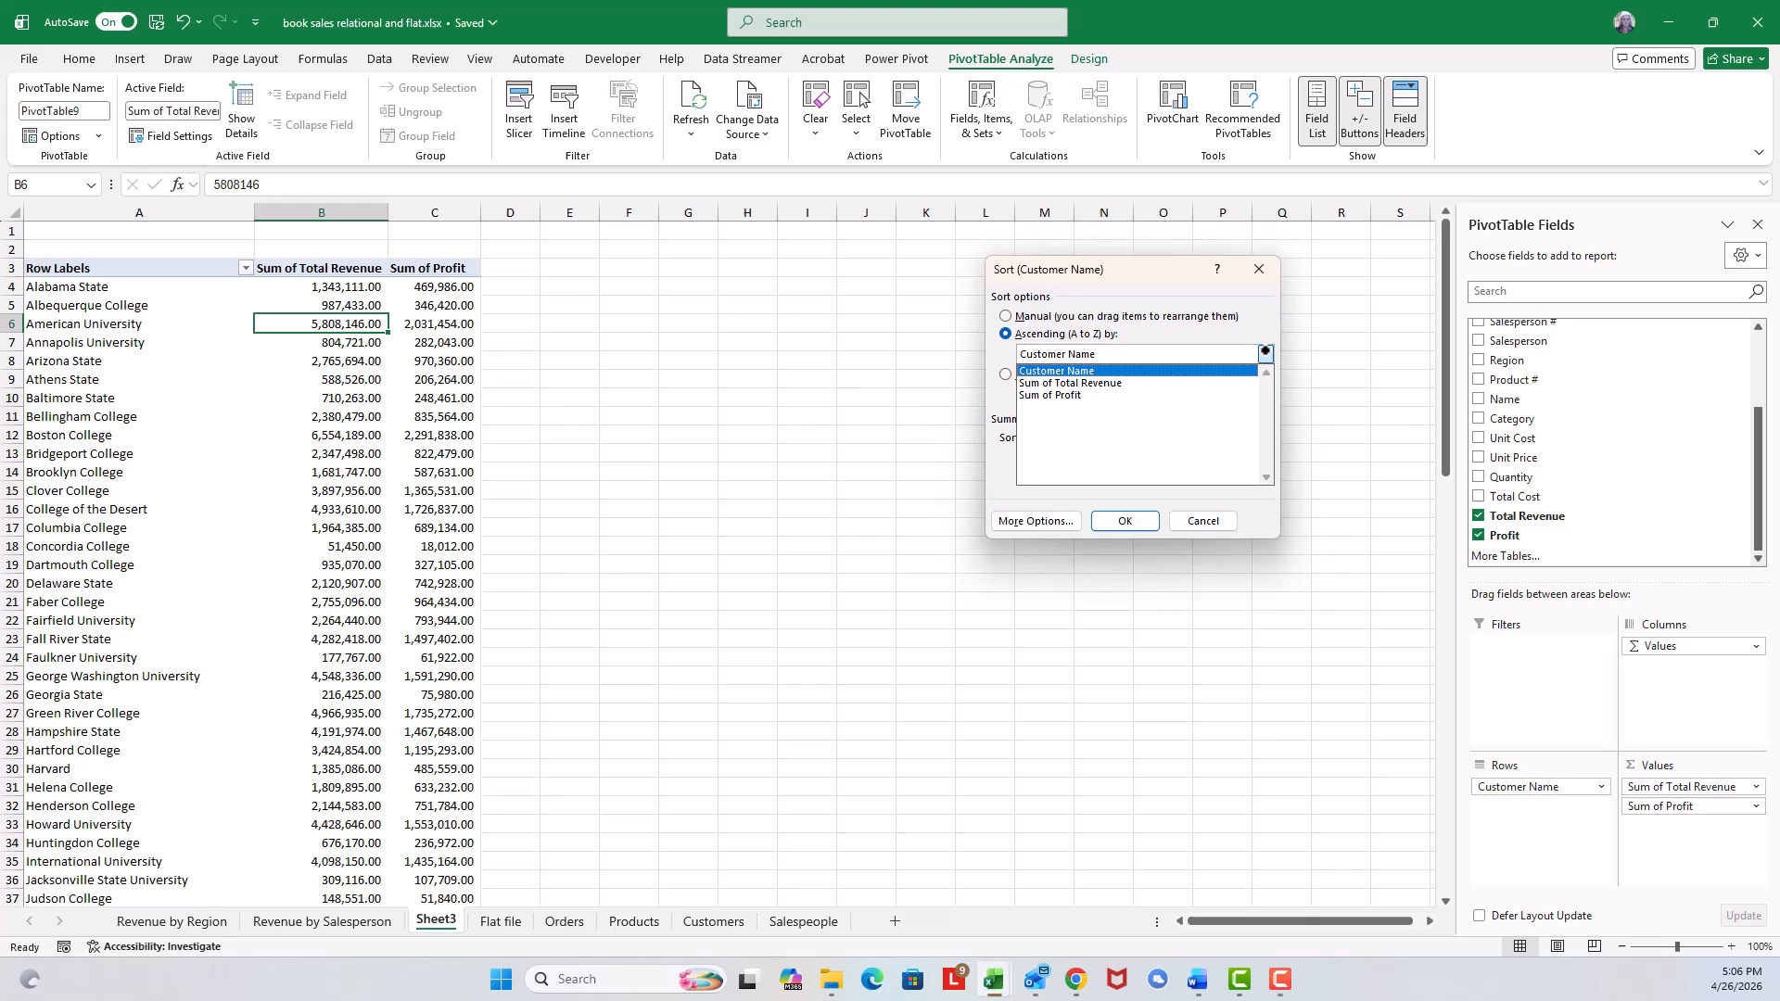
{"action": "left_click", "coordinate": [1123, 383]}
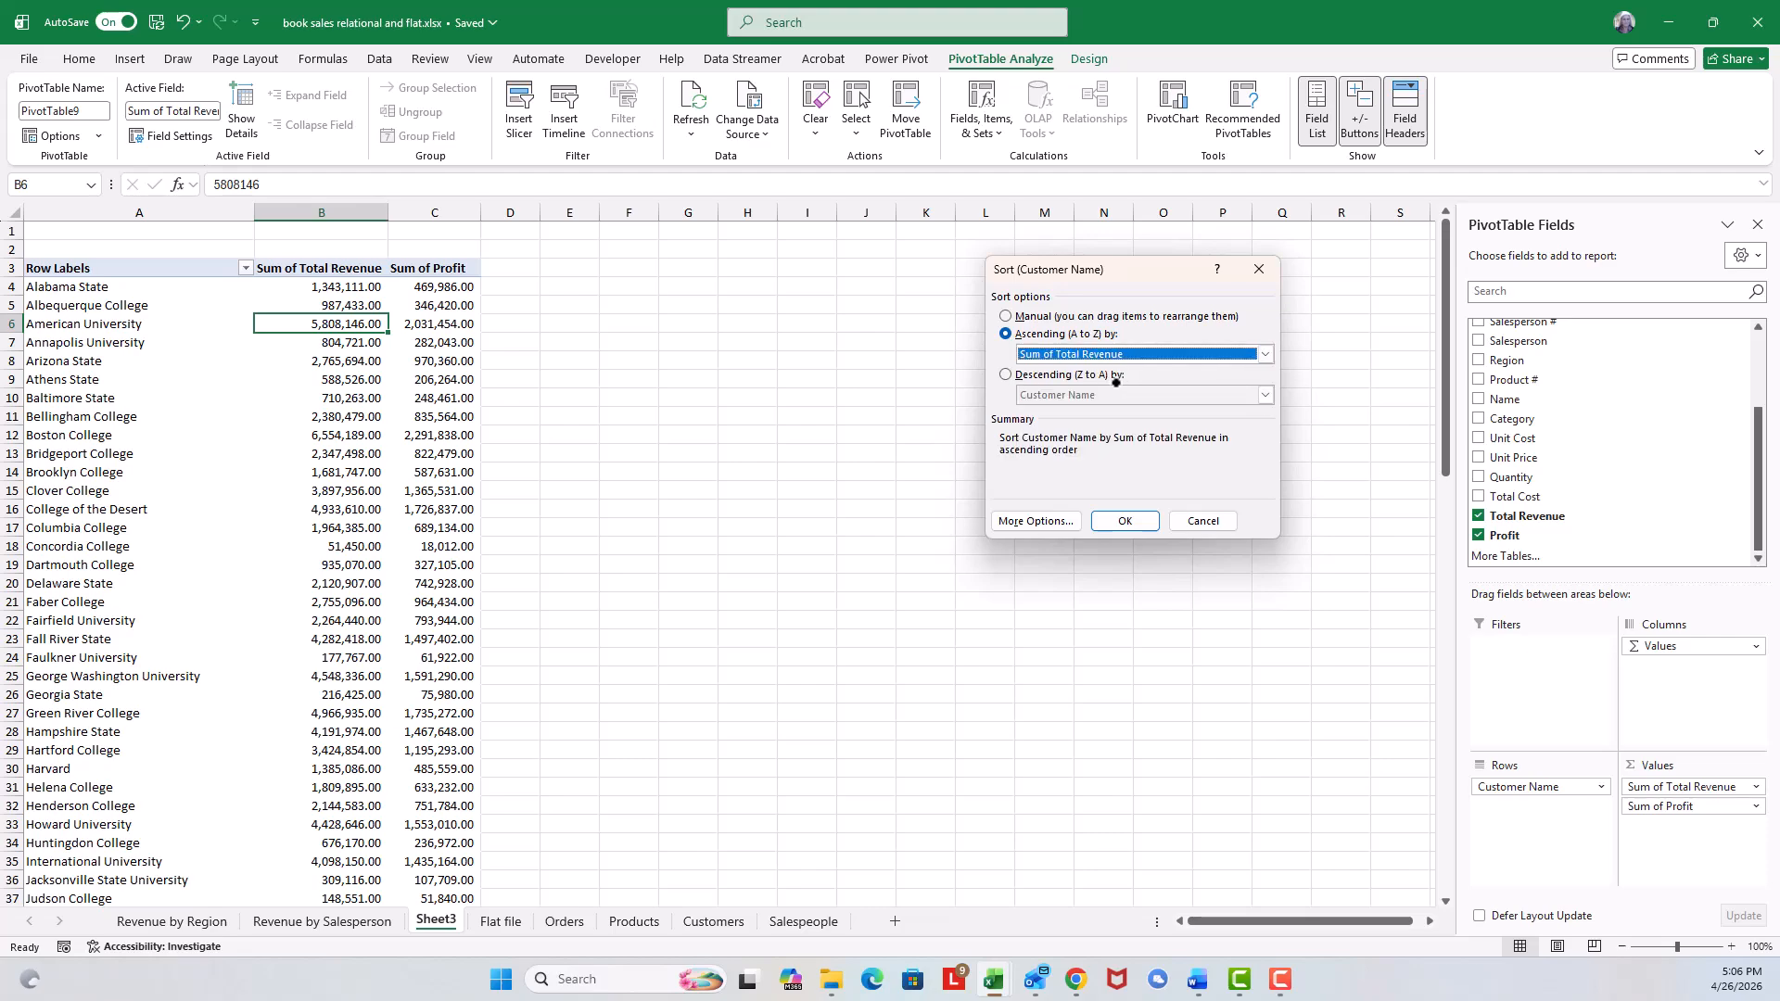
{"action": "left_click", "coordinate": [1005, 374]}
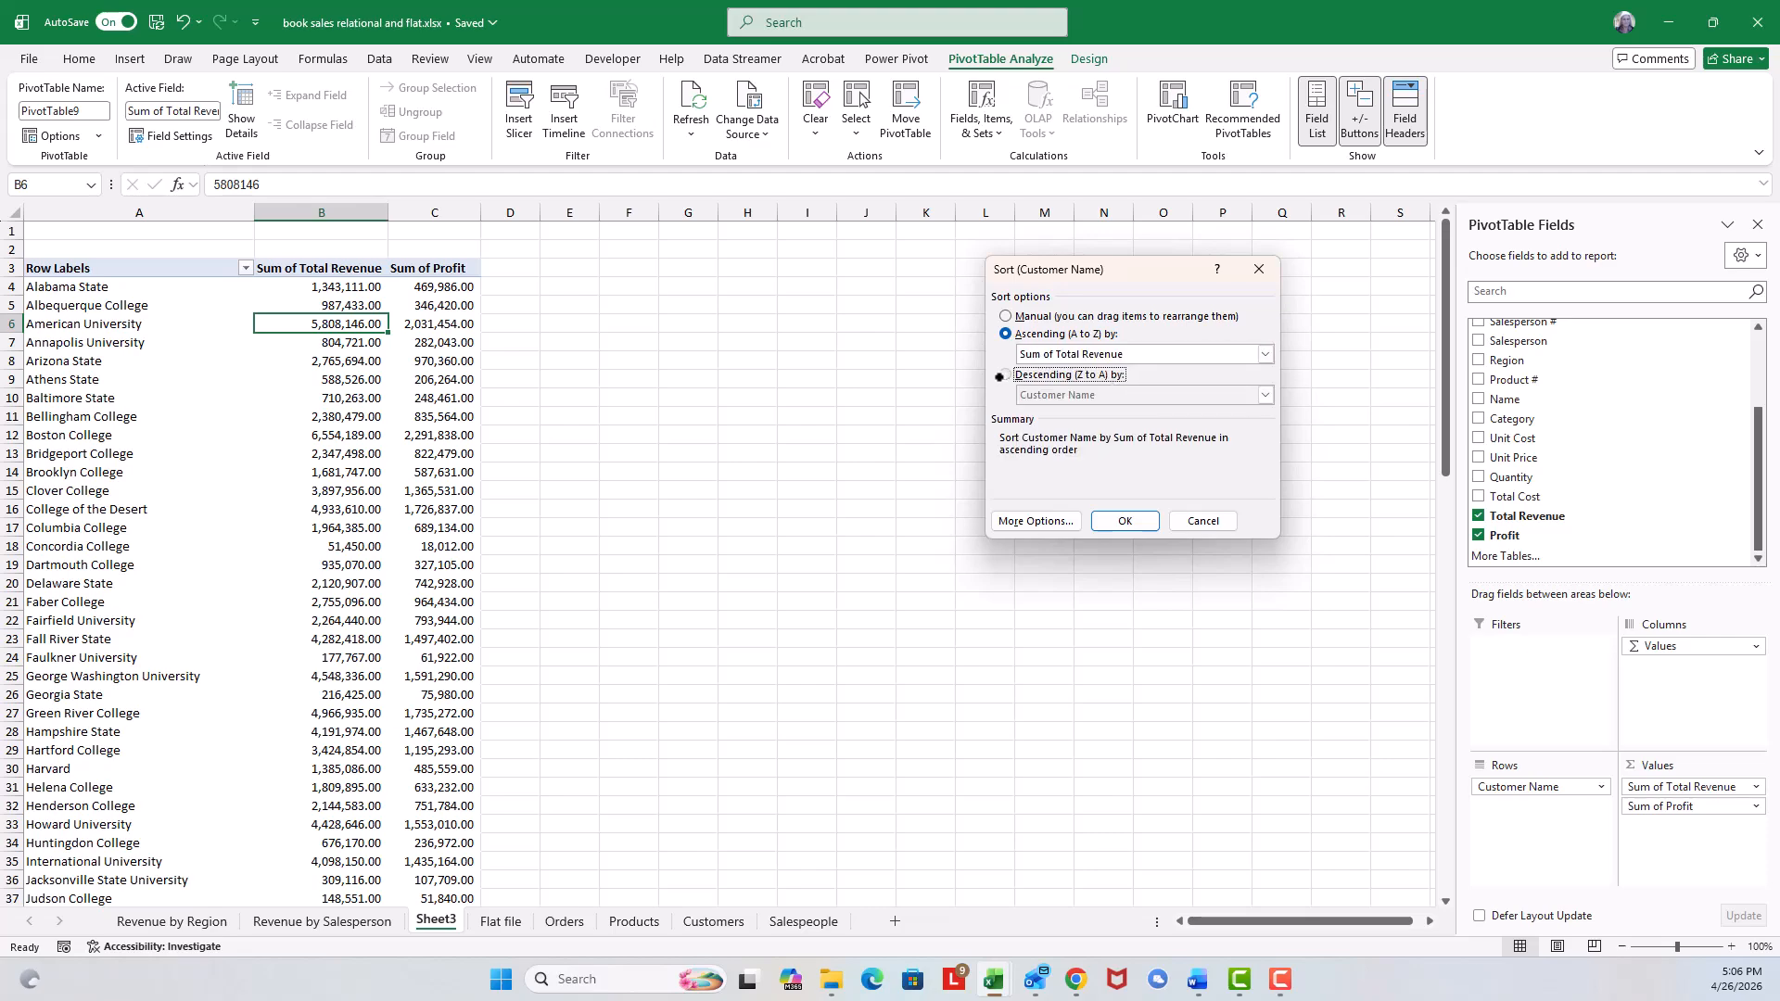
{"action": "left_click", "coordinate": [1263, 395]}
{"action": "left_click", "coordinate": [1111, 436]}
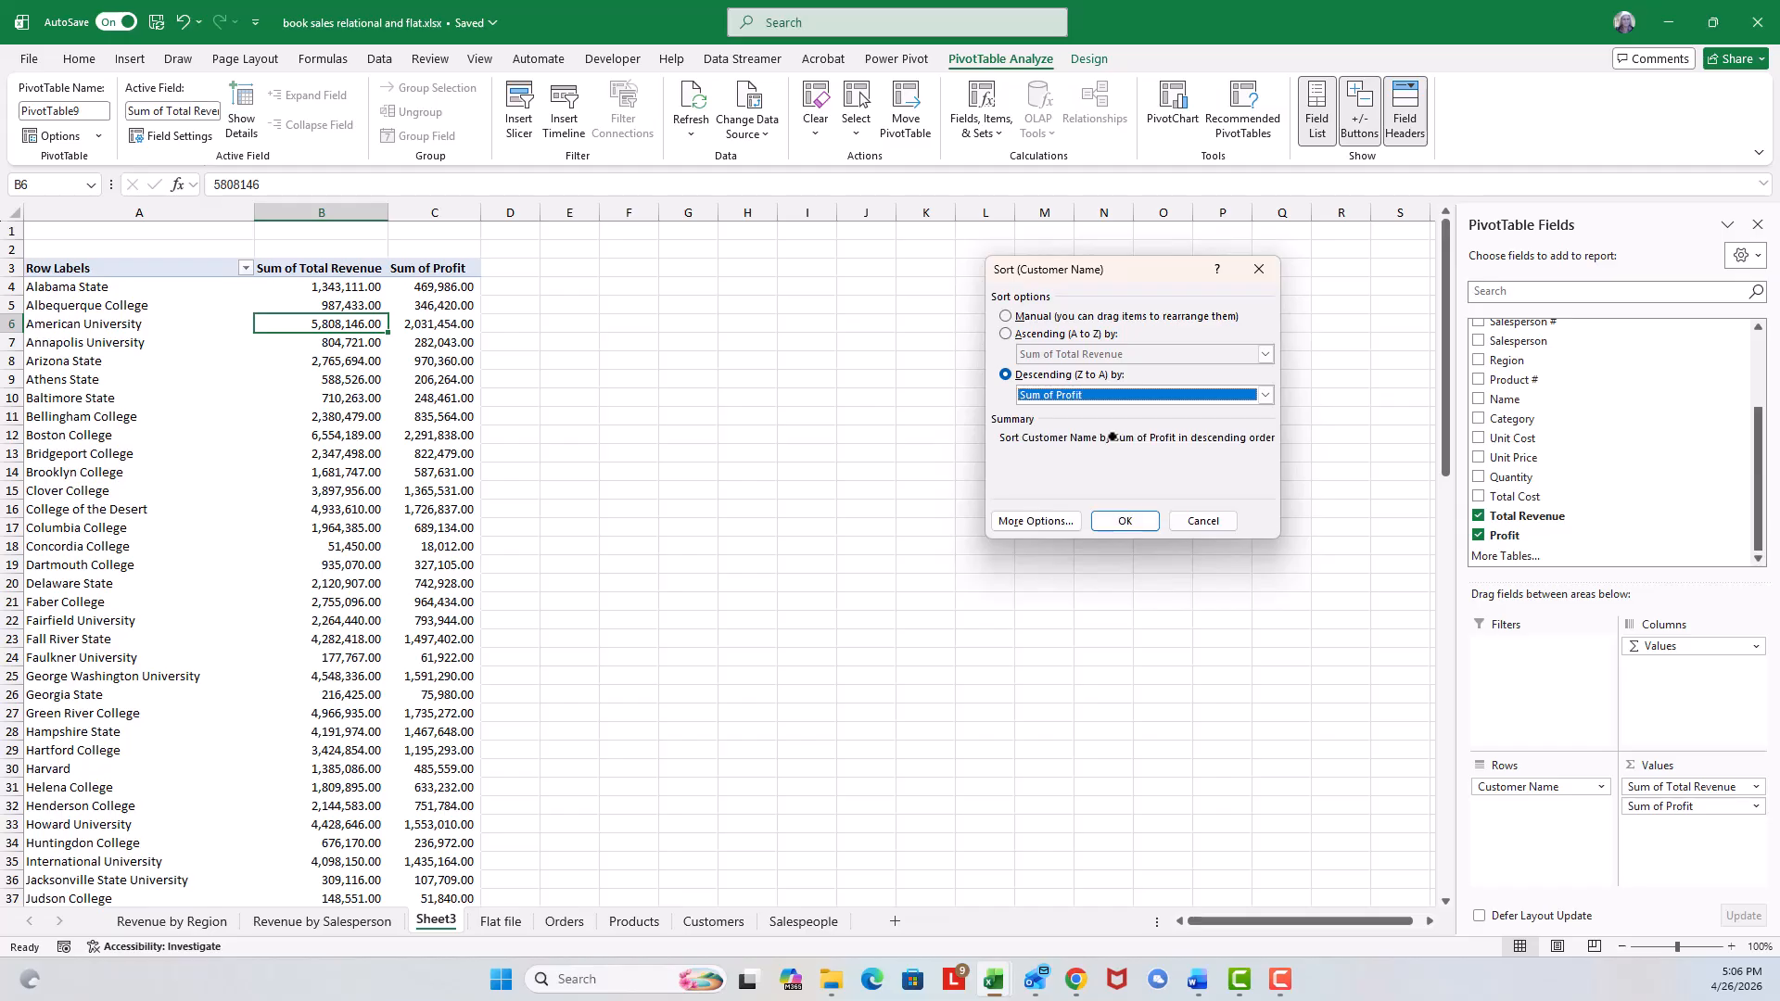
{"action": "left_click", "coordinate": [1225, 522]}
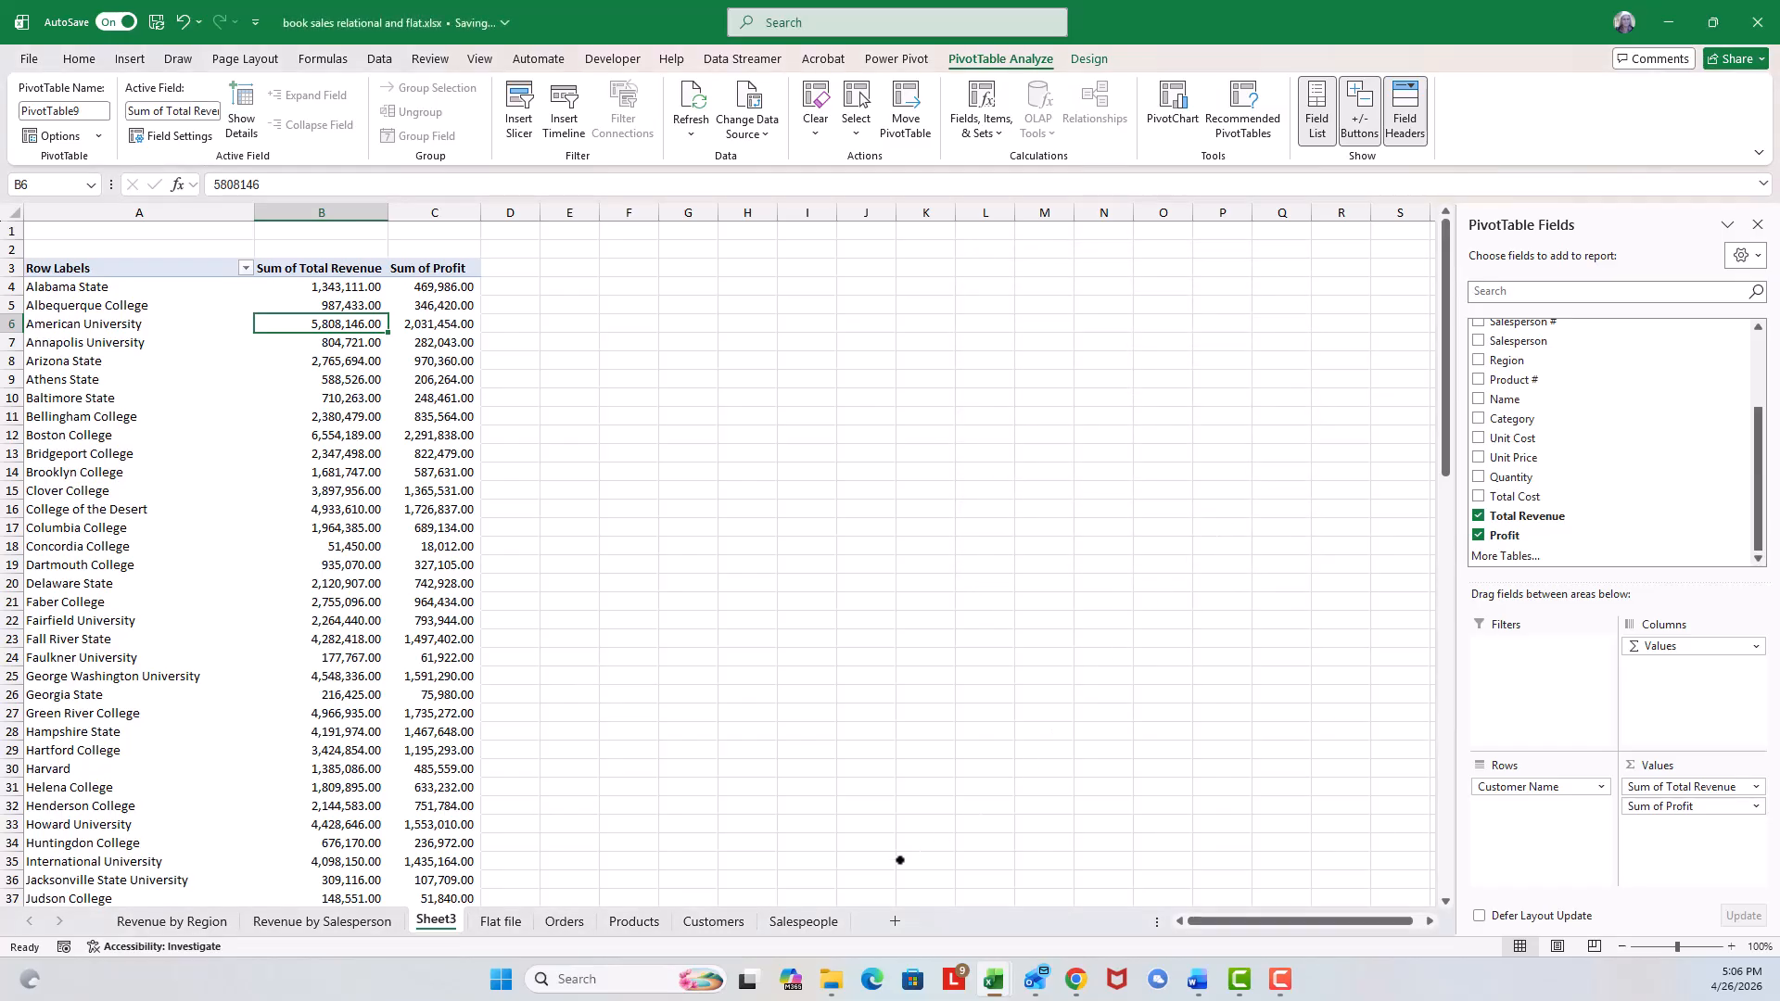
On the Flat file sheet, start a GROUPBY formula in cell T1 with the Region column I1:I2156 as the row fields.
{"action": "left_click", "coordinate": [489, 918]}
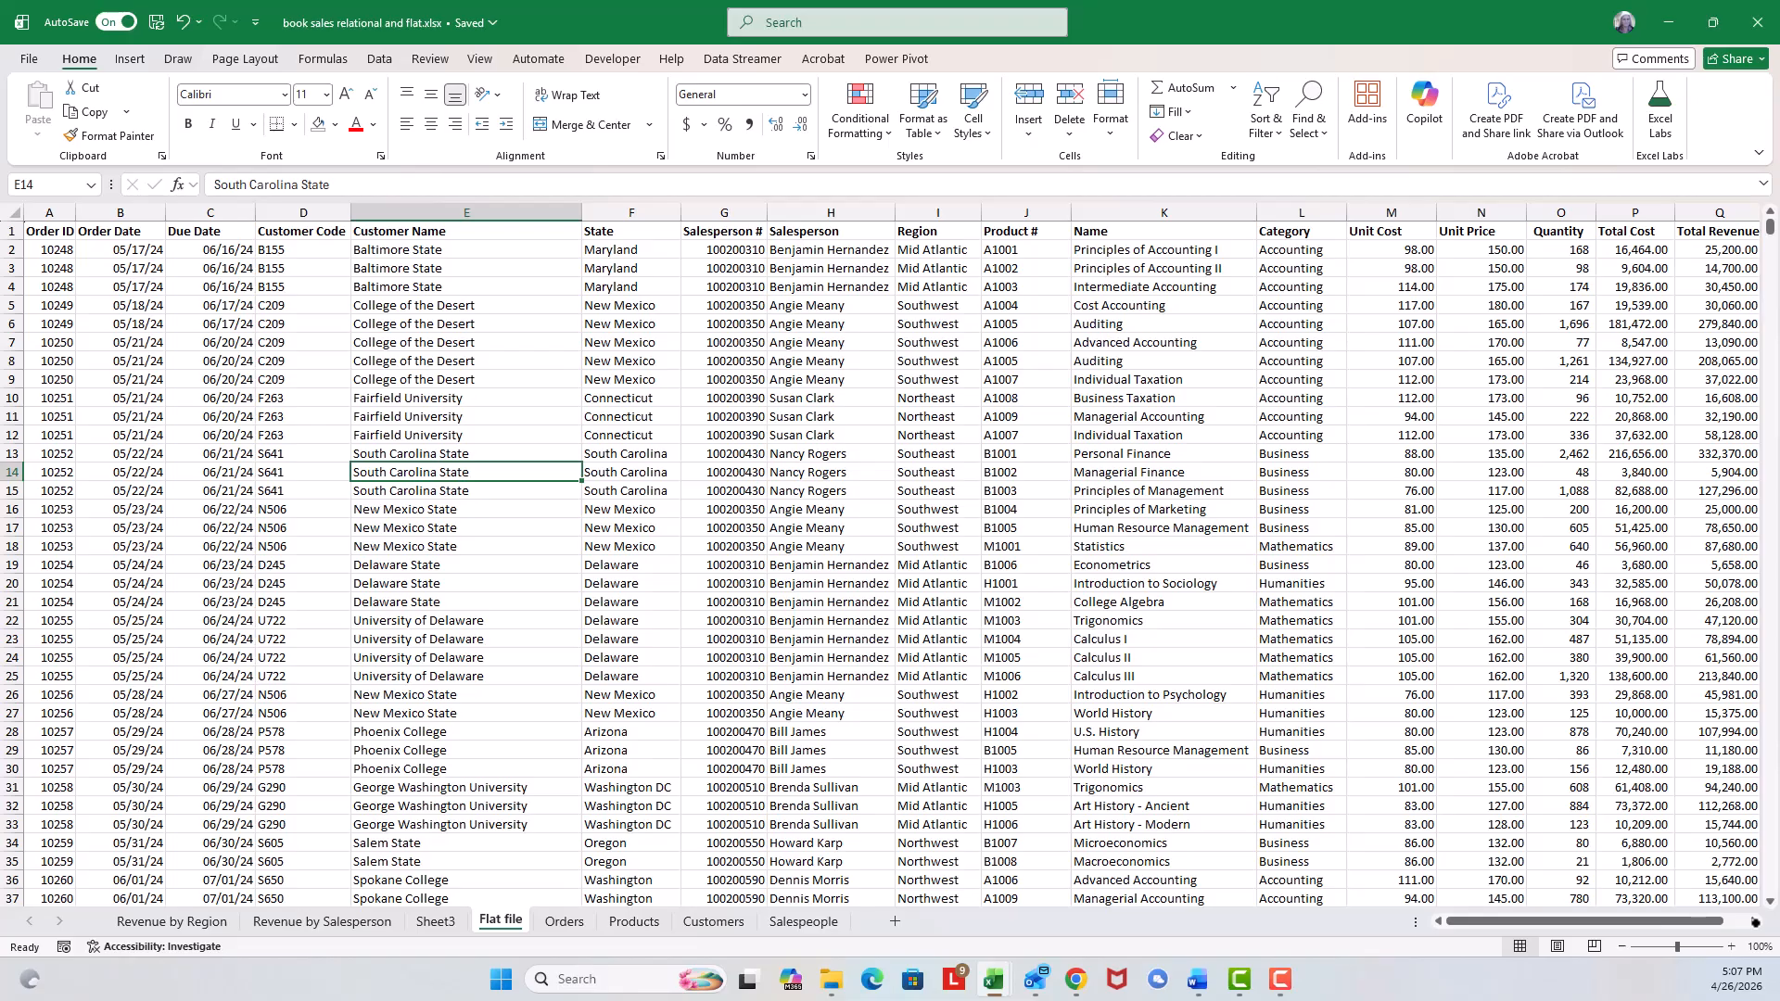
{"action": "left_click", "coordinate": [1754, 921]}
{"action": "left_click", "coordinate": [1755, 921]}
{"action": "left_click", "coordinate": [1755, 921]}
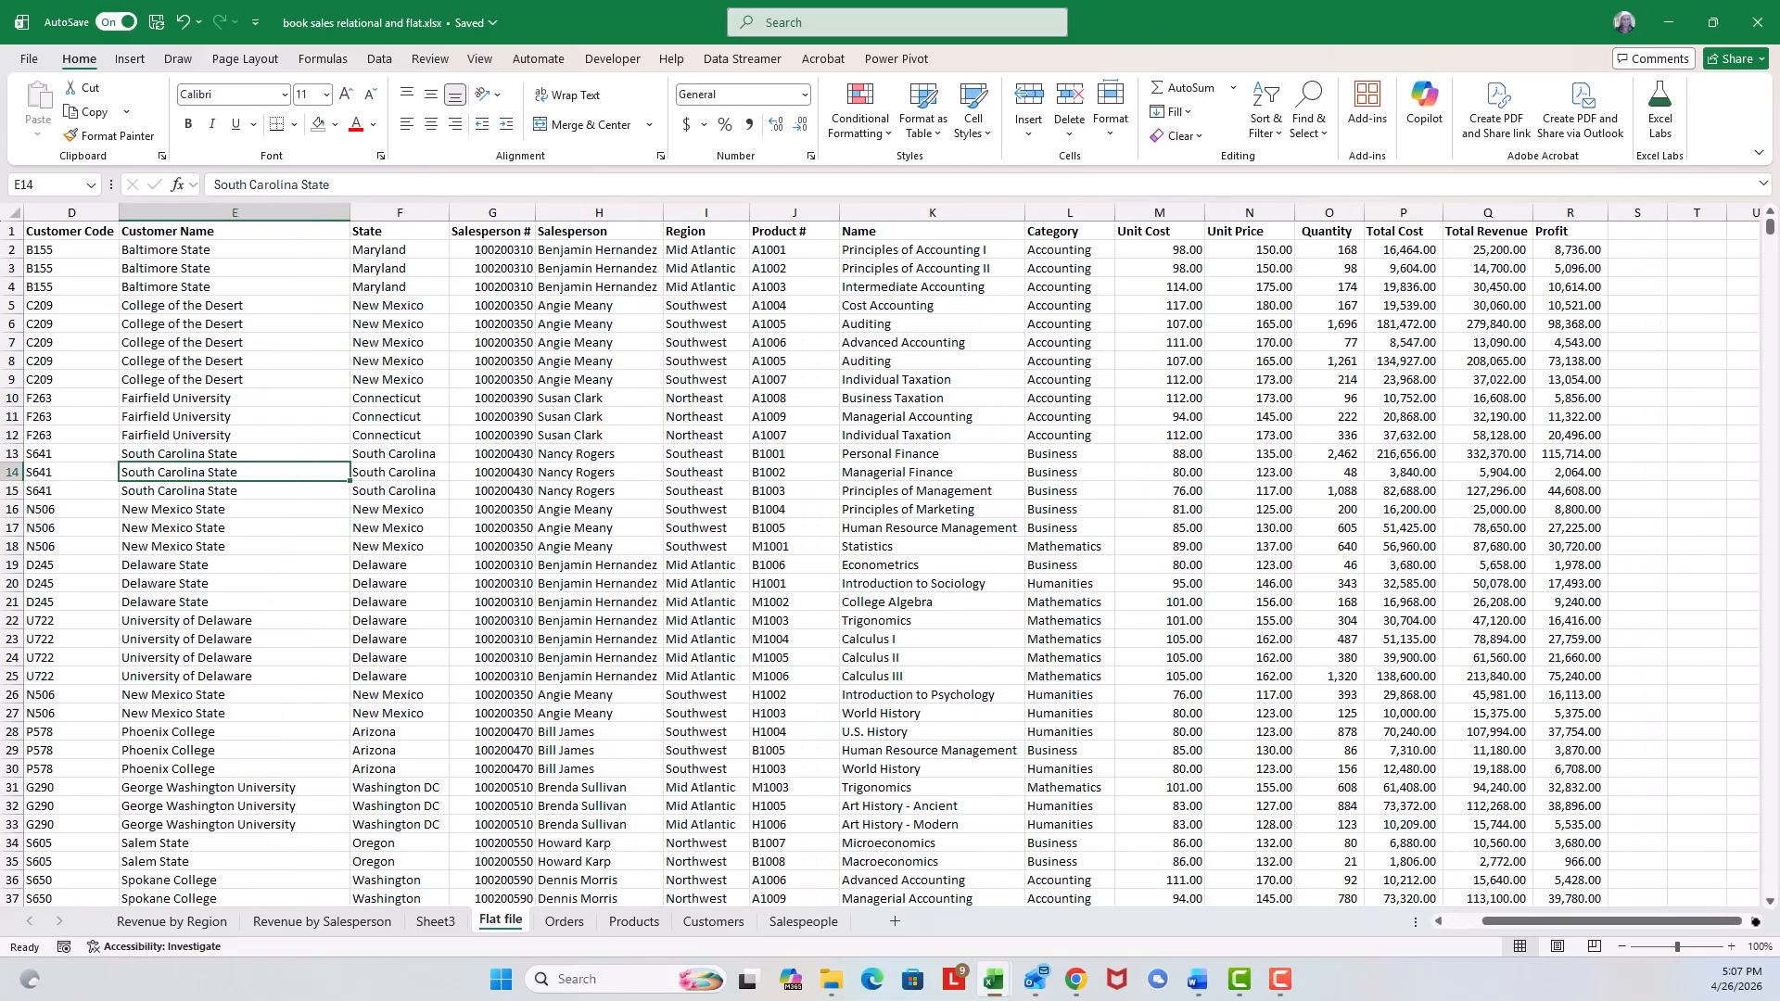
{"action": "left_click", "coordinate": [1754, 921]}
{"action": "left_click", "coordinate": [1755, 921]}
{"action": "left_click", "coordinate": [1754, 922]}
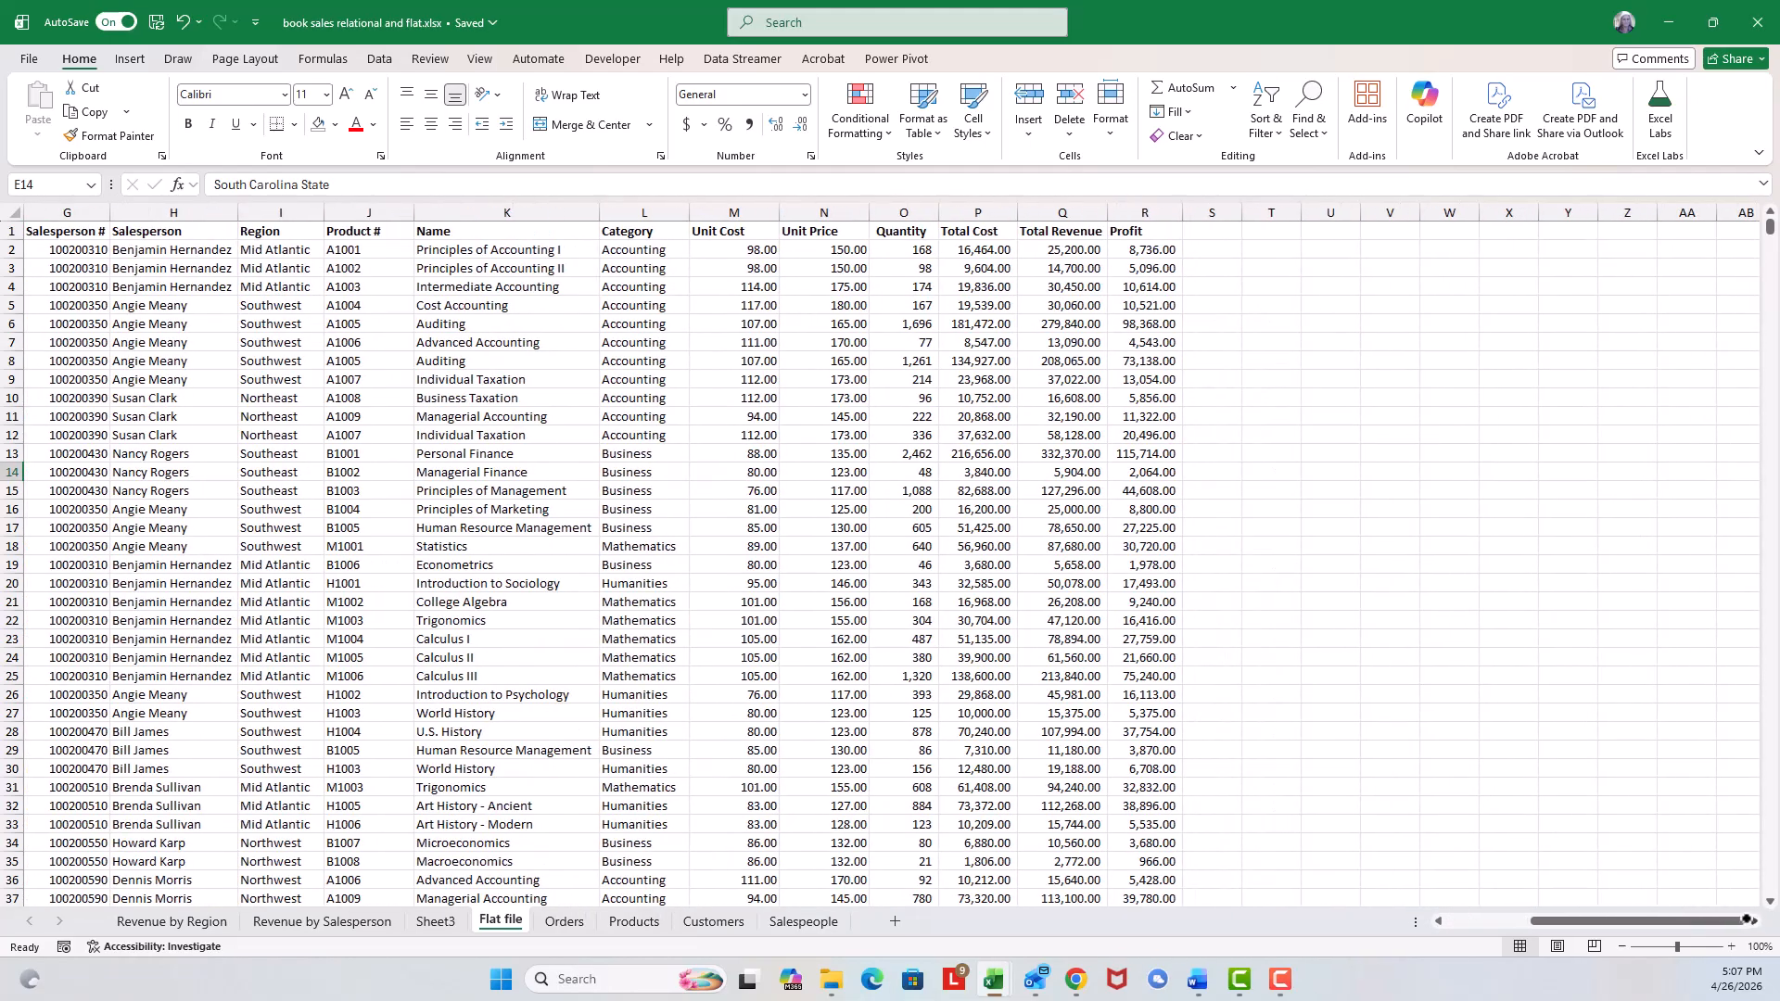
{"action": "left_click", "coordinate": [1284, 230]}
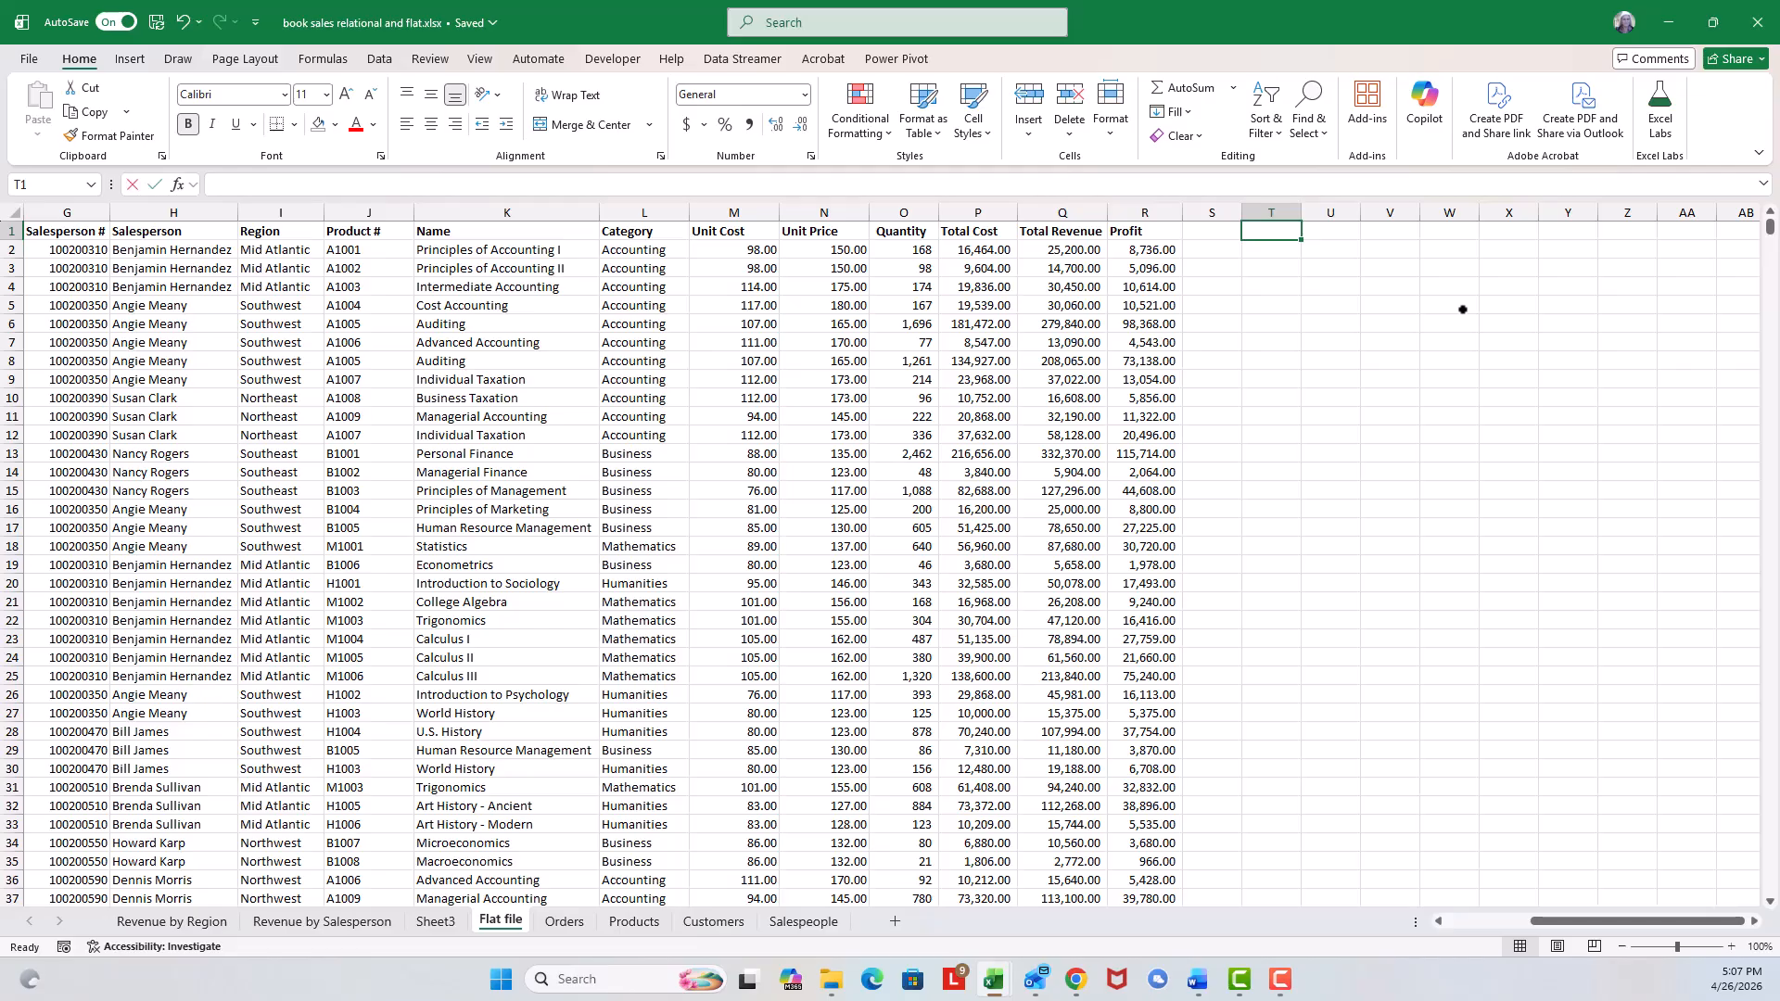
{"action": "type", "text": "=group"}
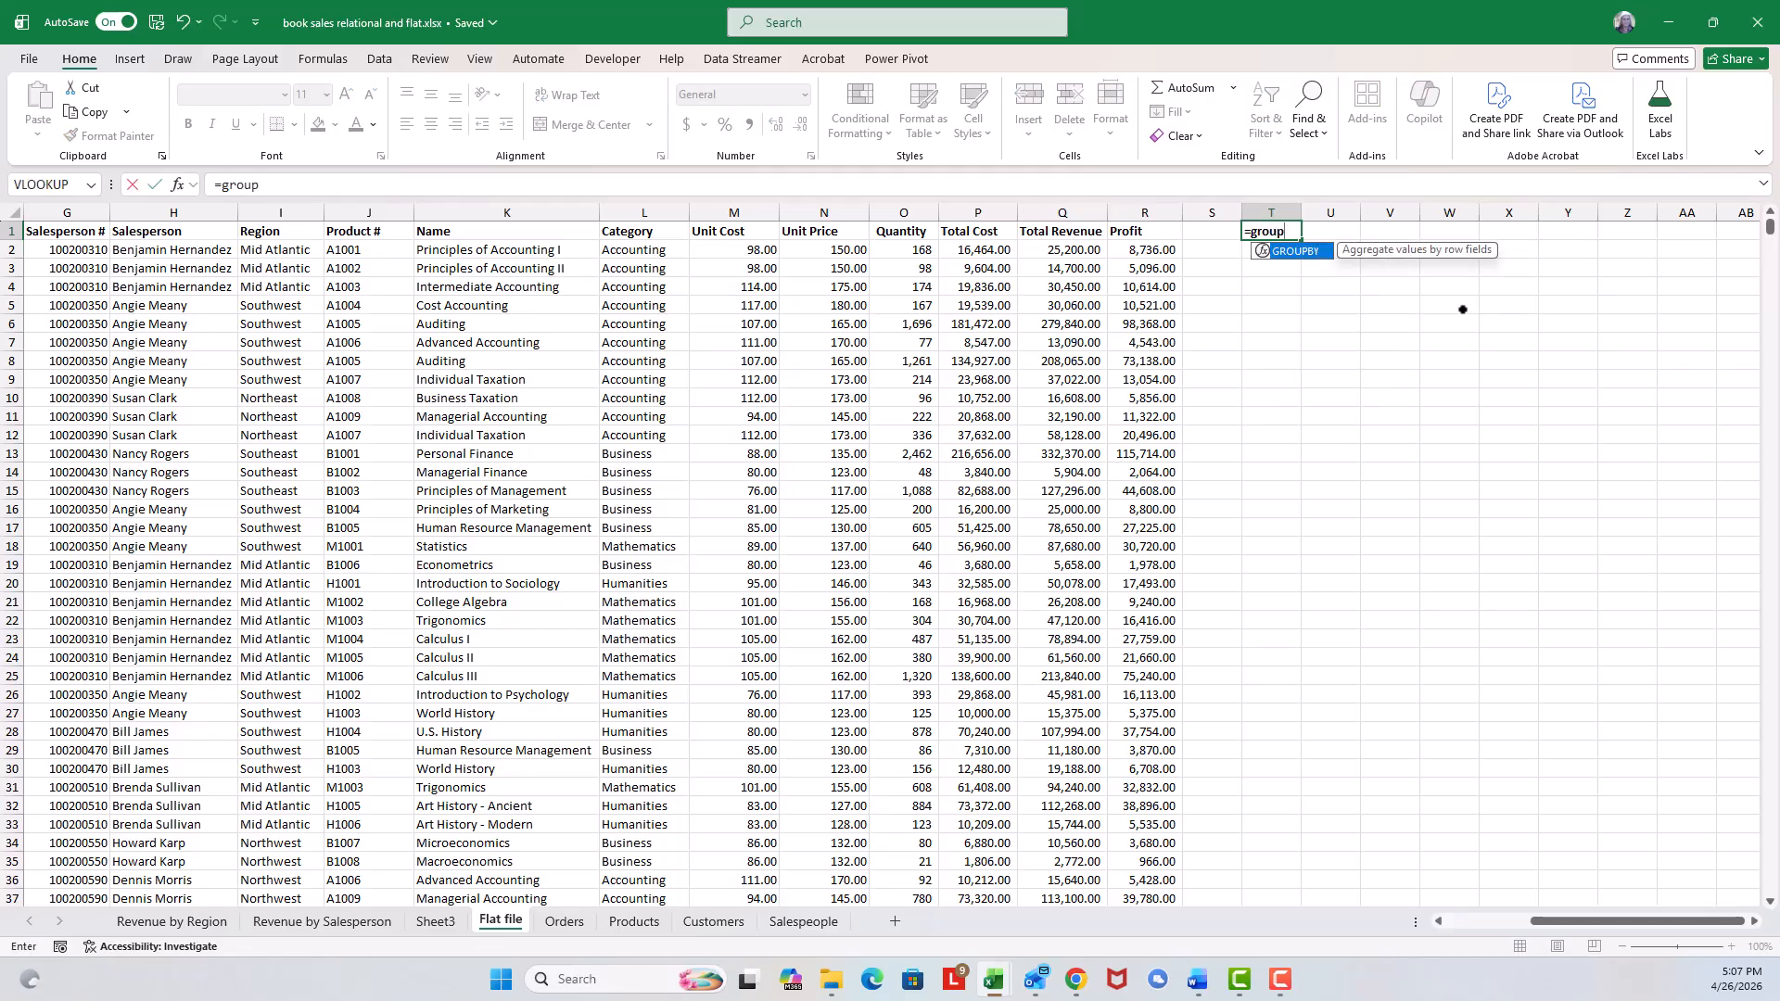
{"action": "type", "text": "by("}
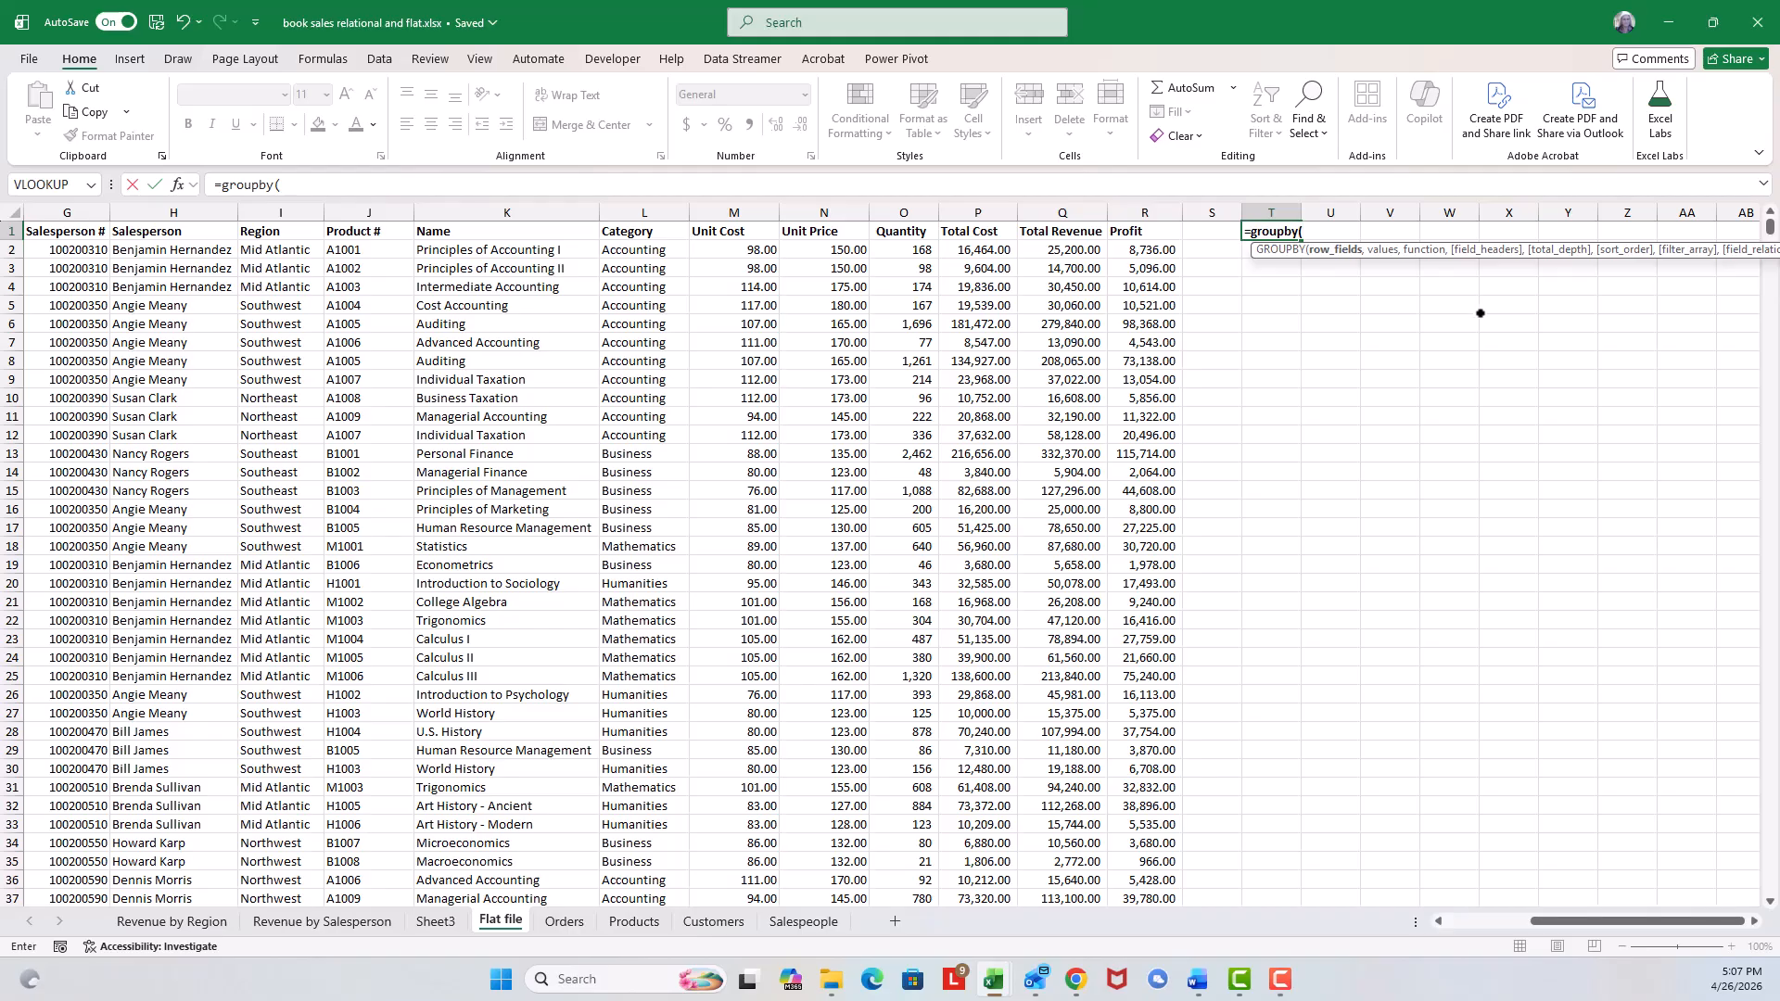
{"action": "left_click_drag", "start_coordinate": [1558, 920], "coordinate": [1520, 917]}
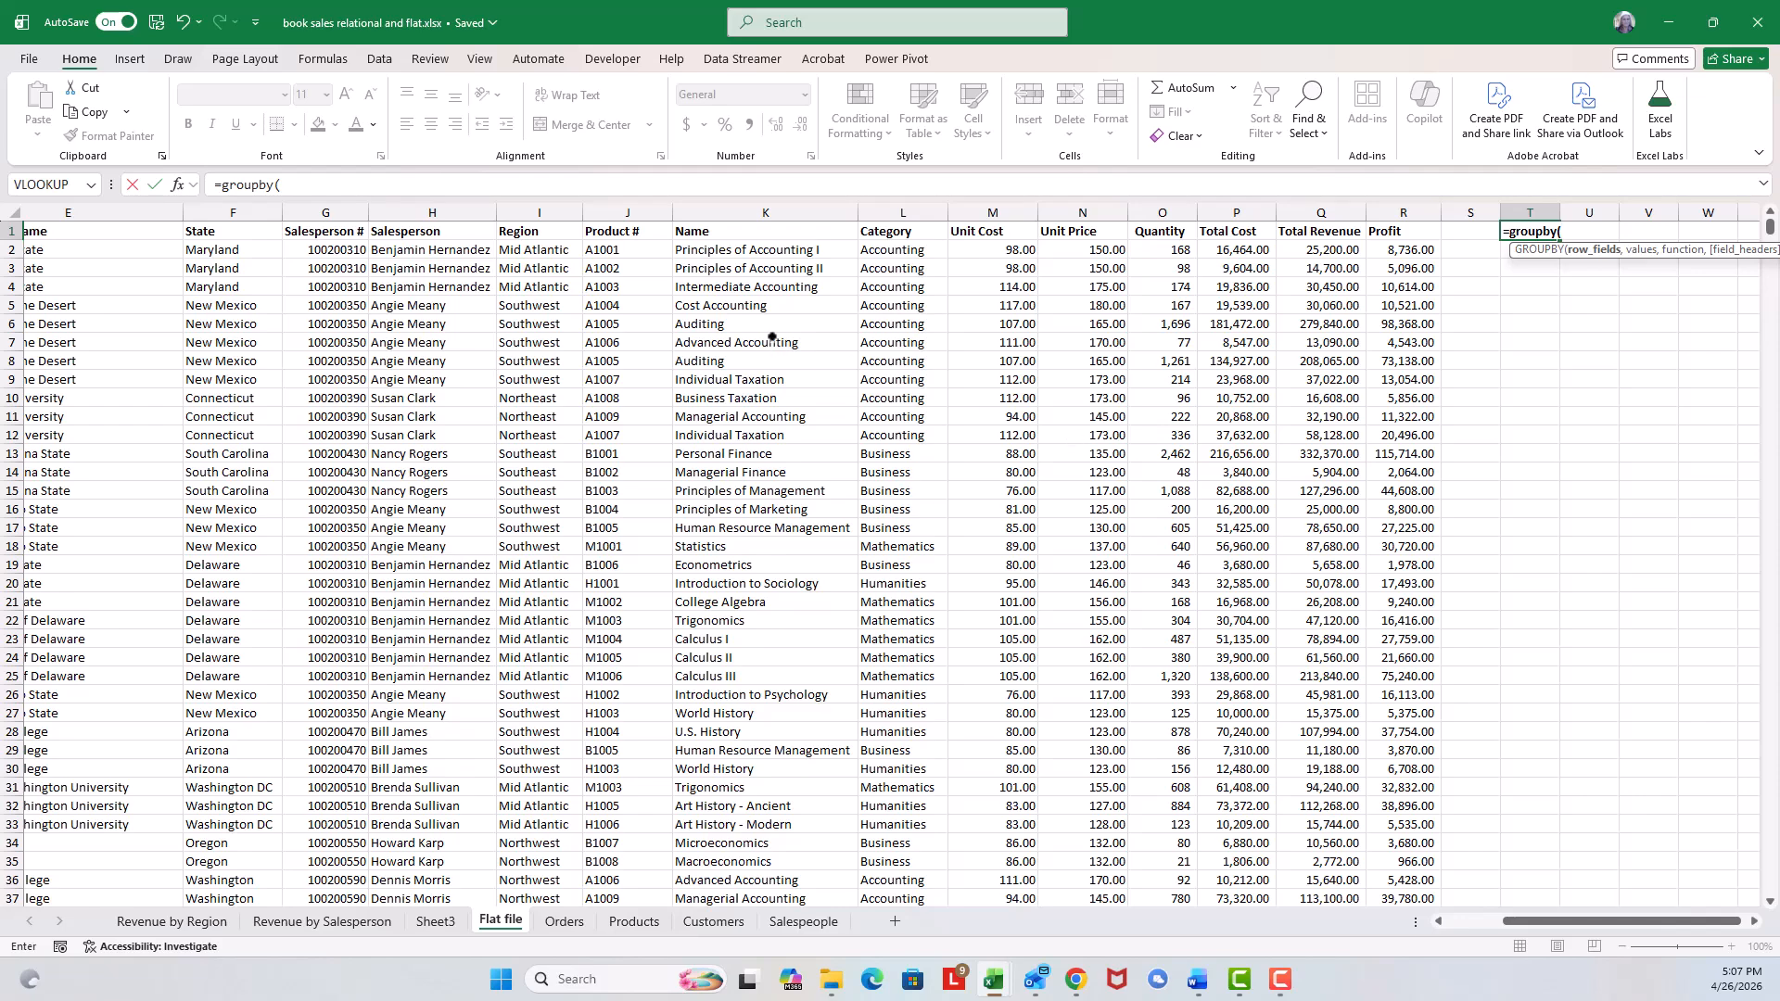
{"action": "left_click", "coordinate": [550, 231]}
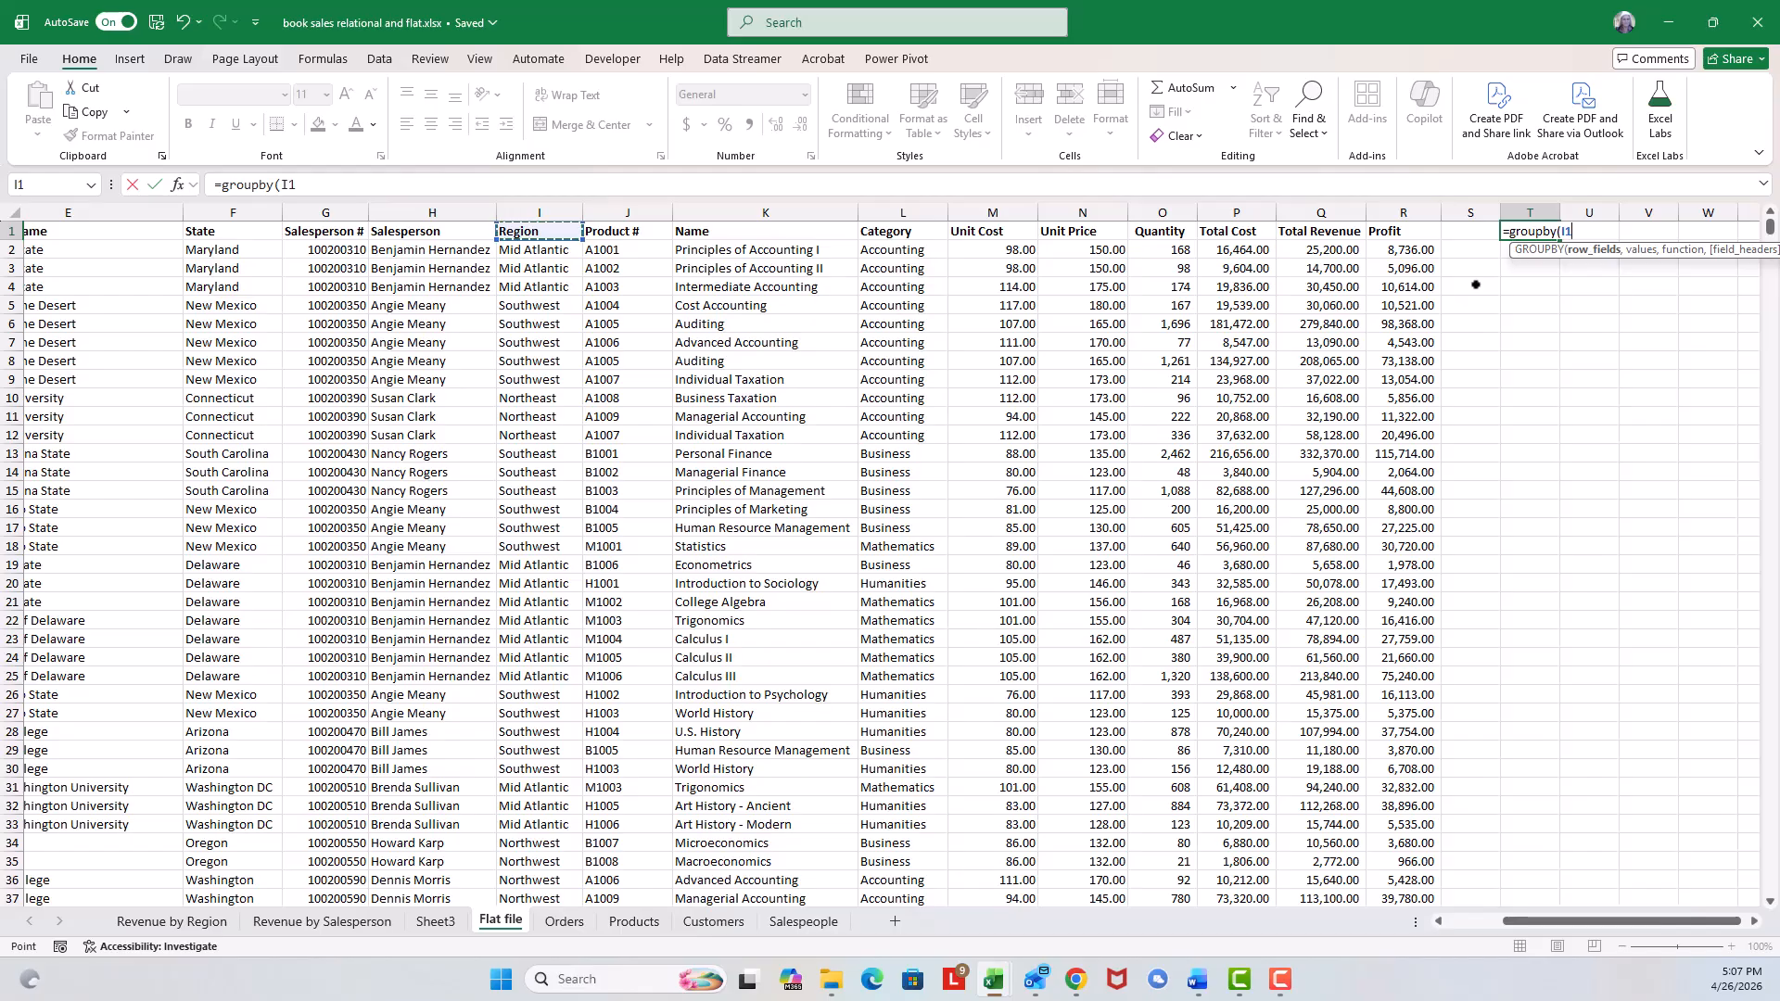
{"action": "key", "text": "ctrl+shift+Down"}
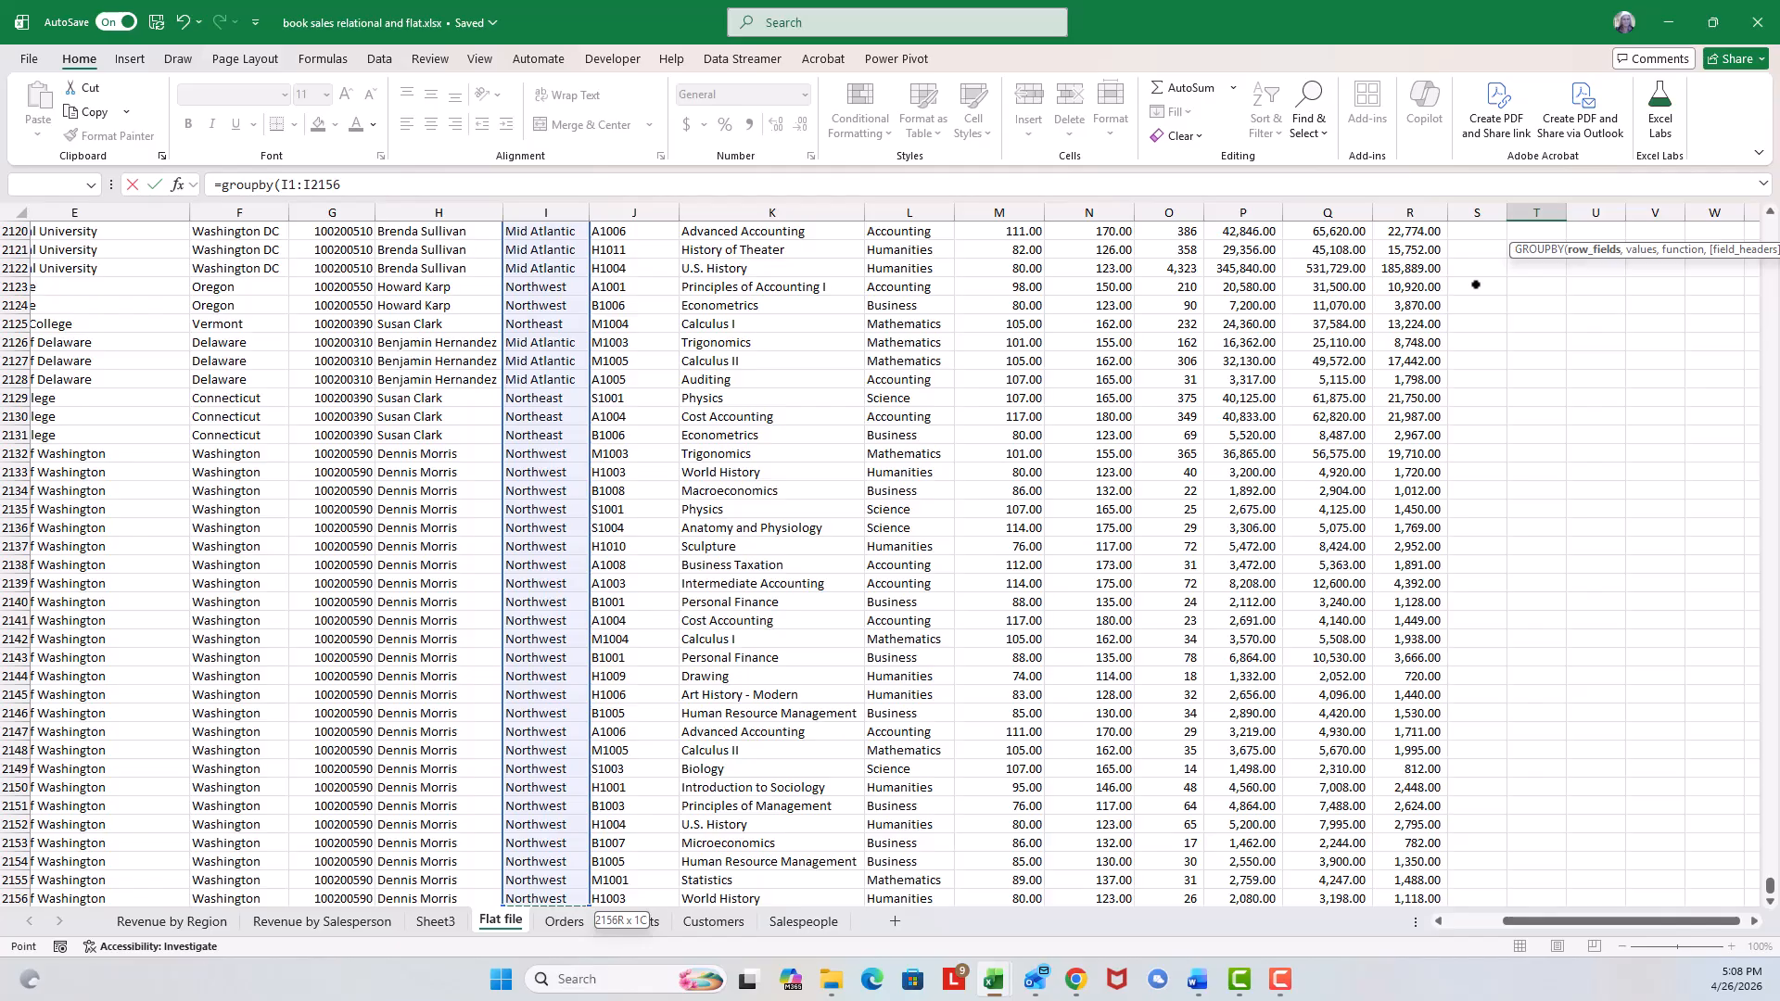
{"action": "type", "text": ","}
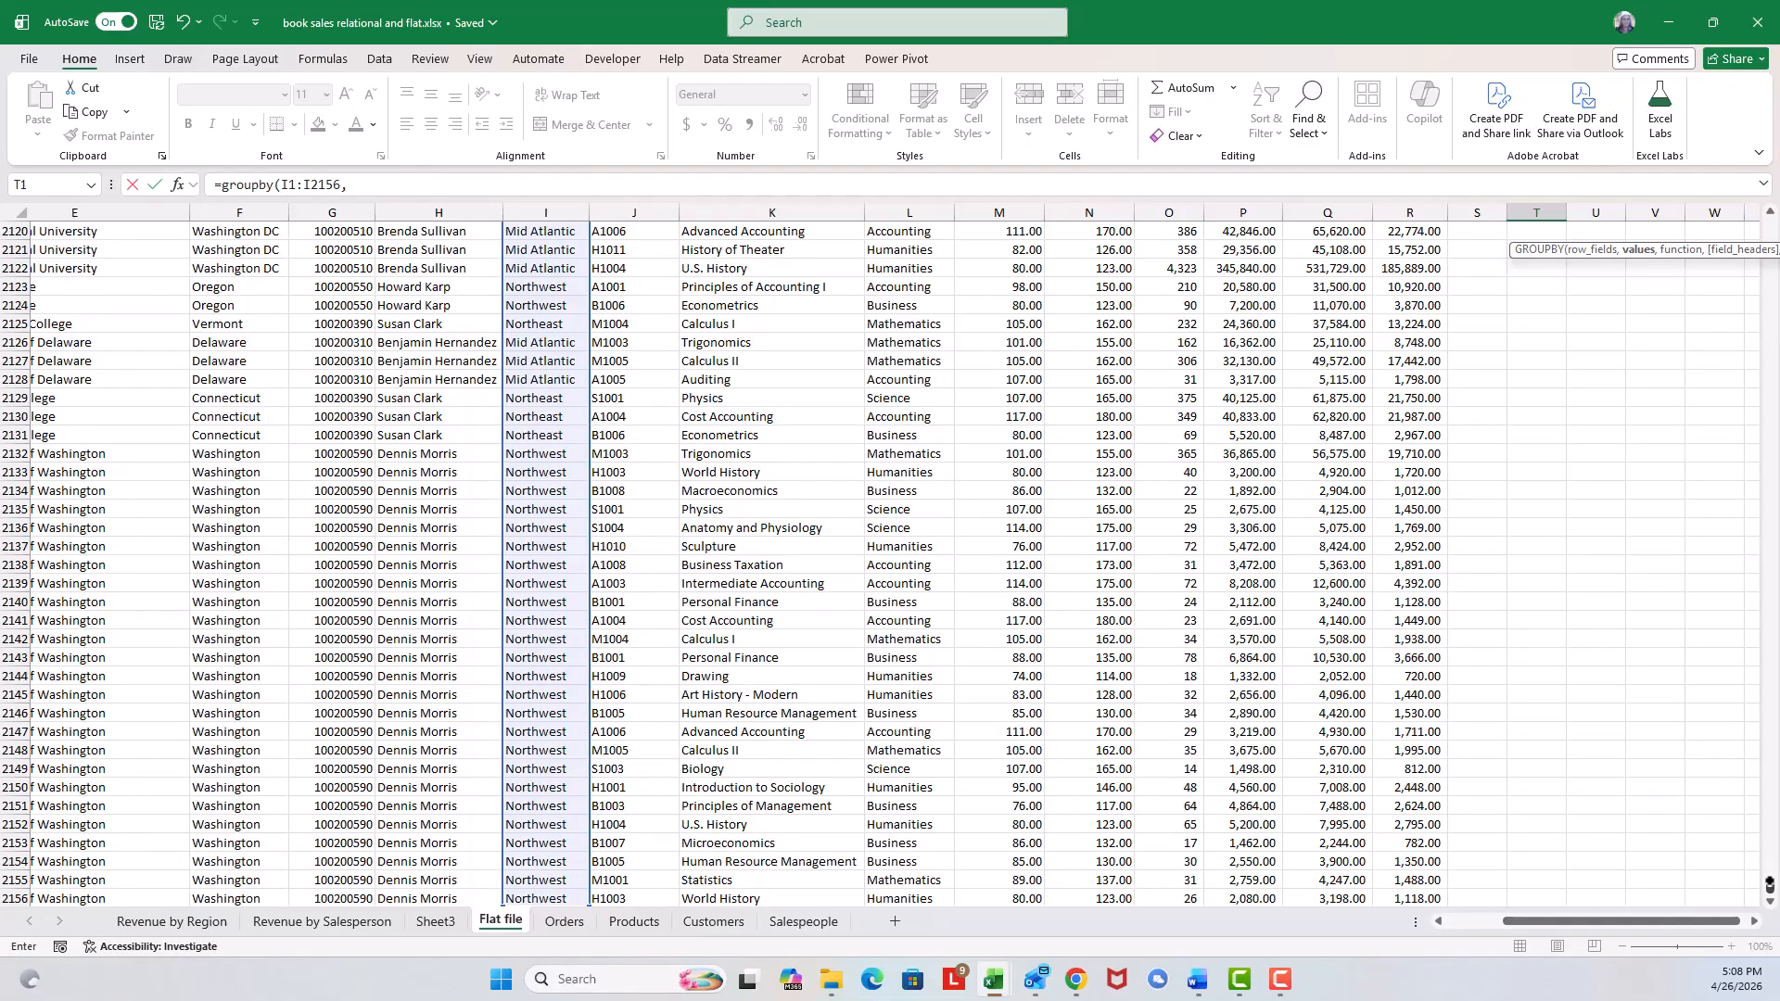
Complete the GROUPBY formula with Total Revenue Q1:Q2156 as values, SUM as the function and headers option 3.
{"action": "left_click_drag", "start_coordinate": [1769, 883], "coordinate": [1733, 155]}
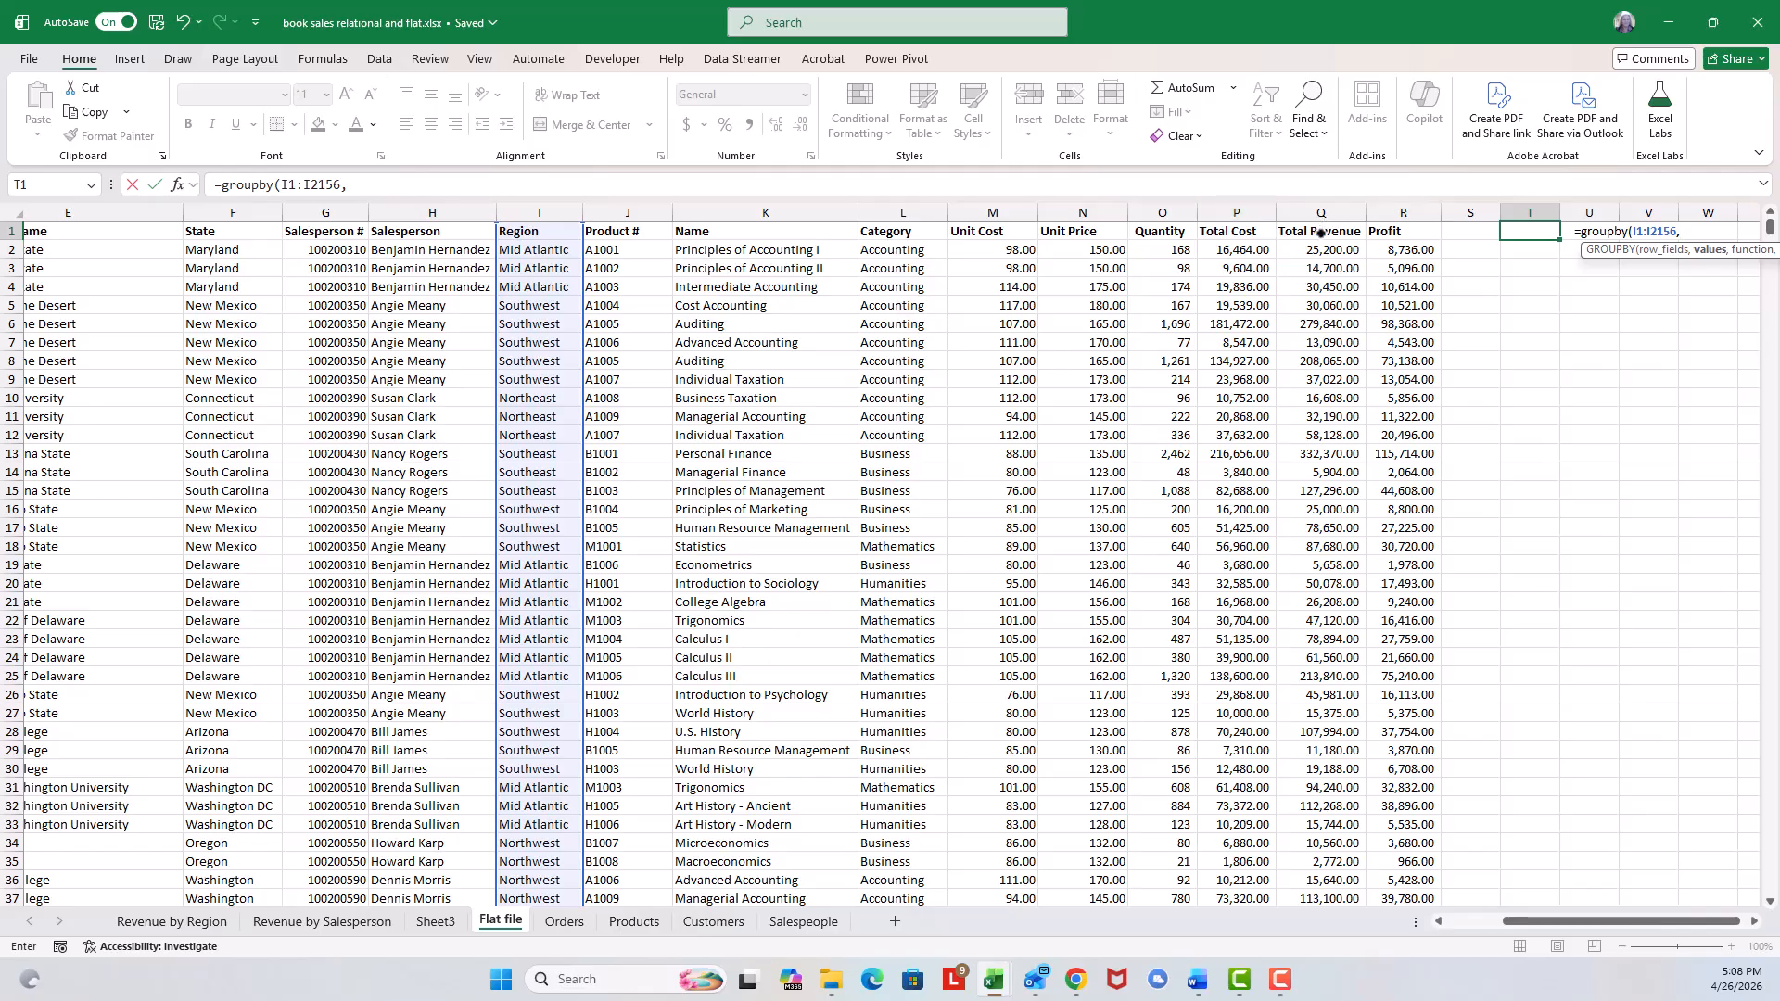
{"action": "left_click", "coordinate": [1248, 233]}
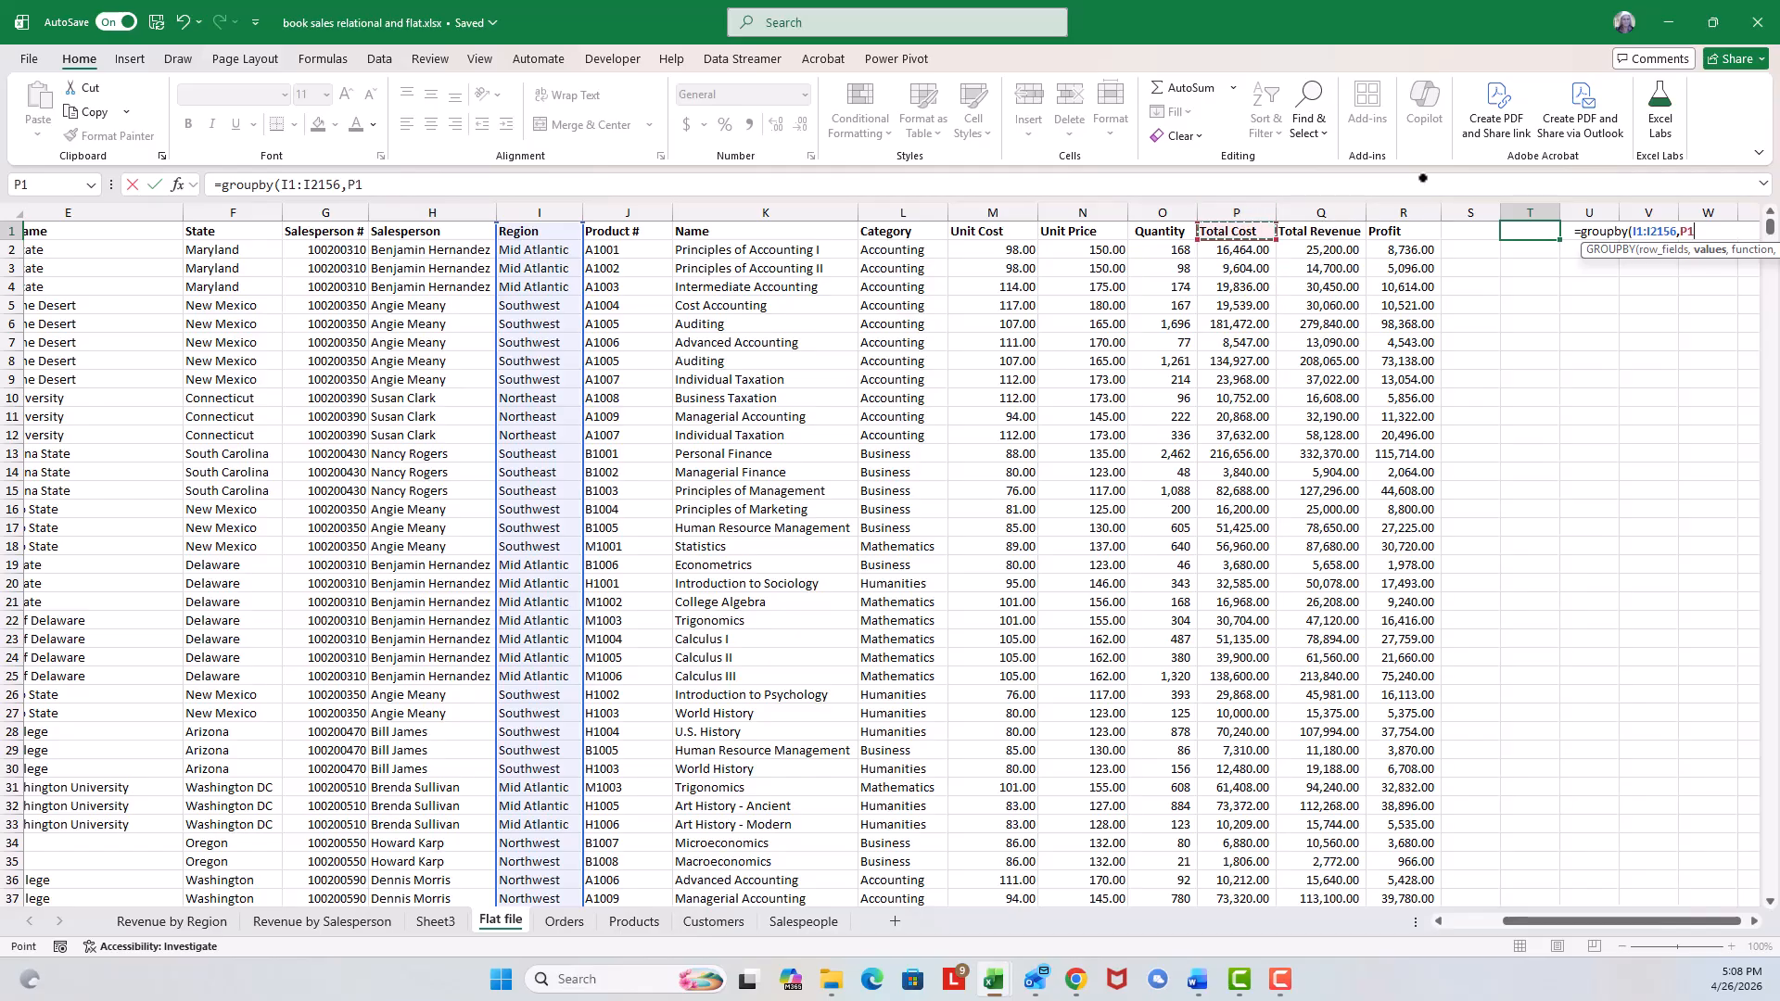
{"action": "key", "text": "Right"}
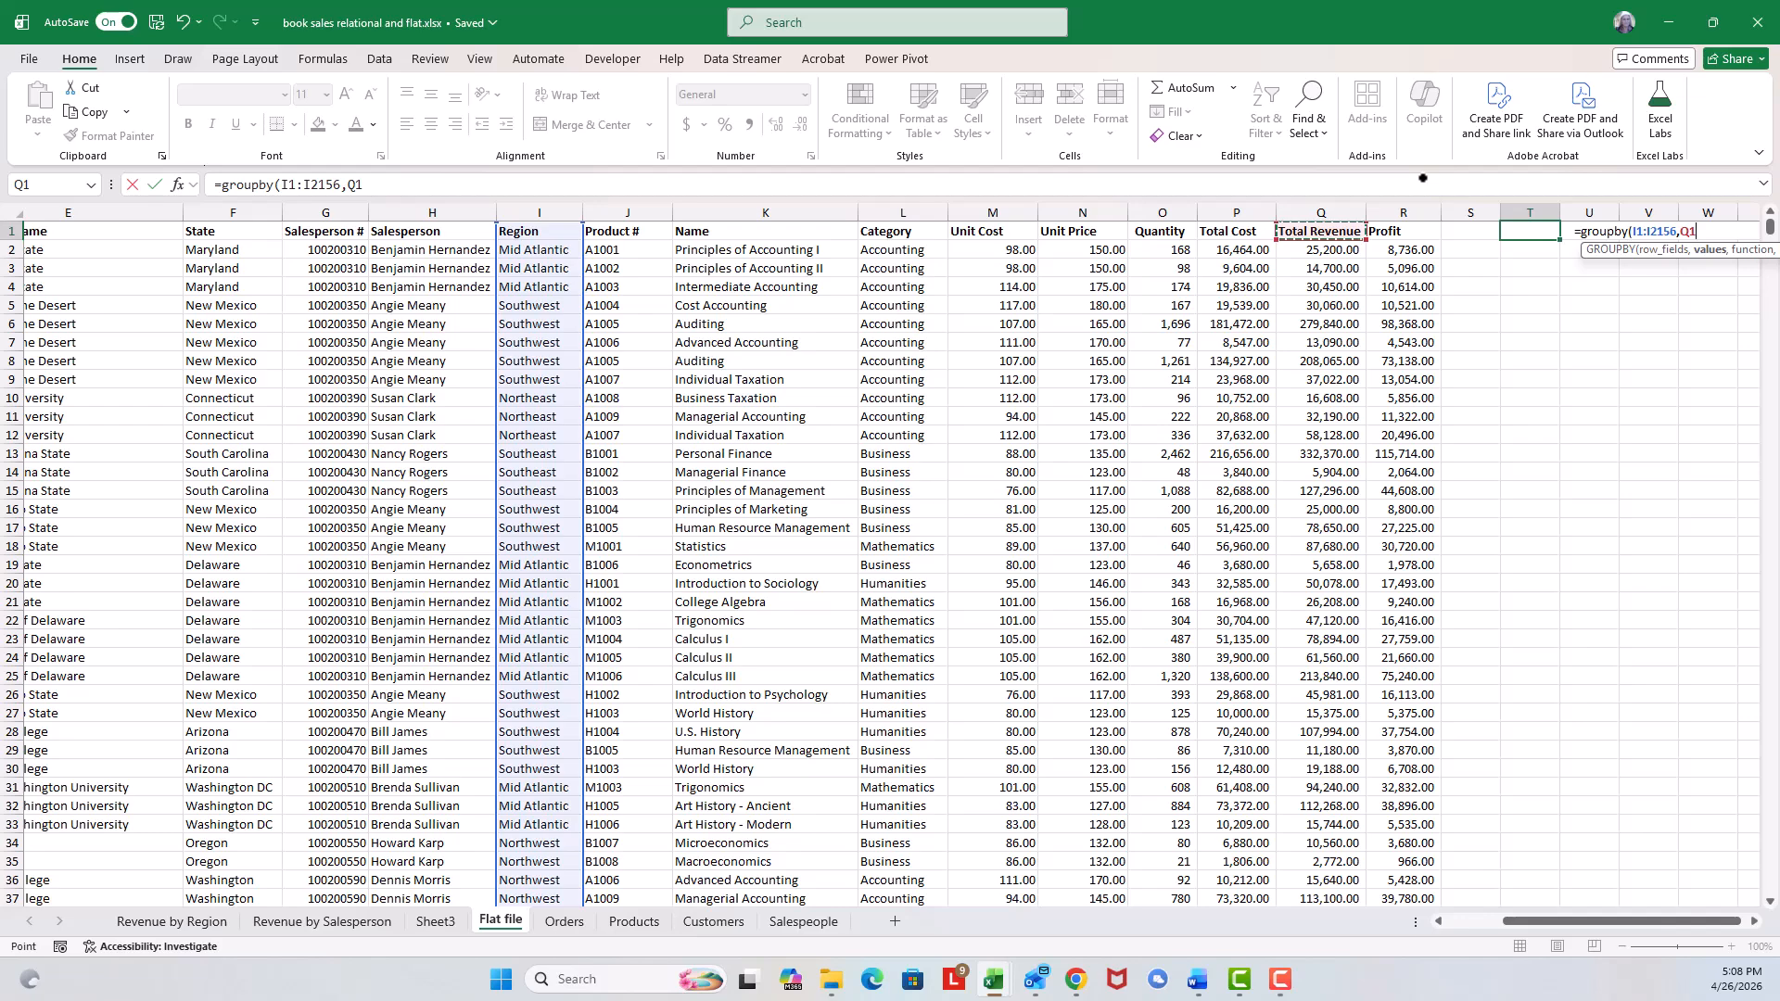
{"action": "key", "text": "ctrl+shift+Down"}
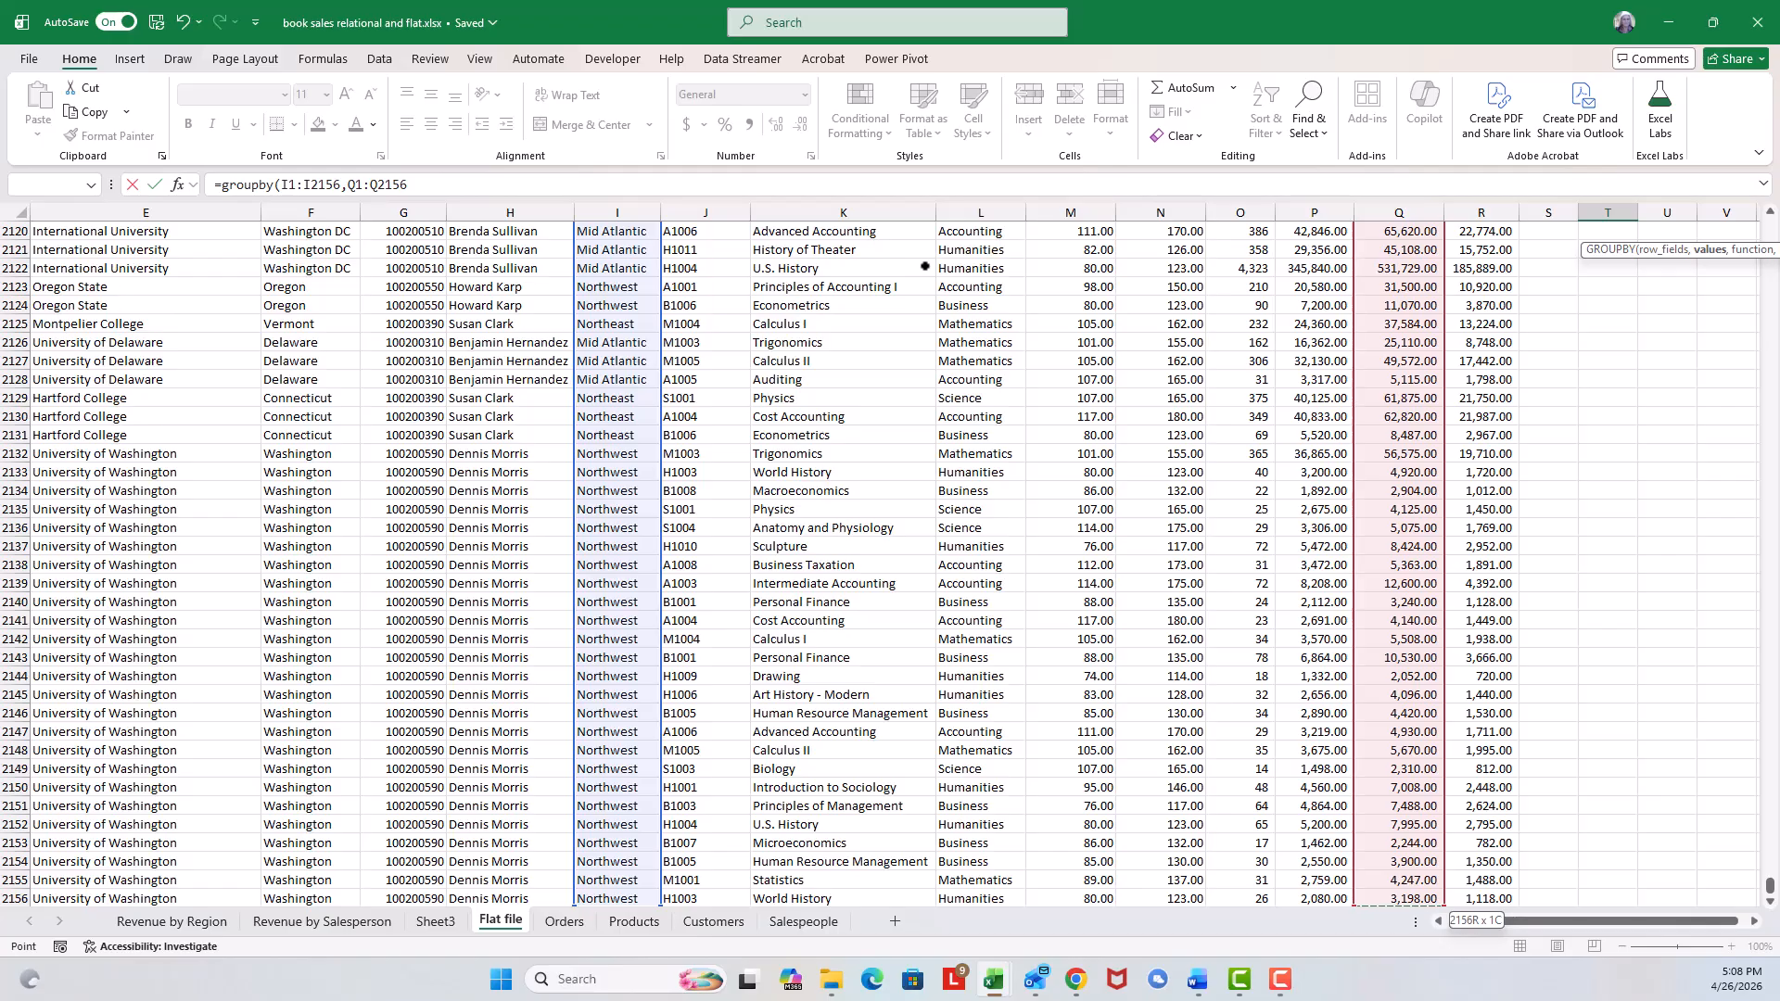
{"action": "type", "text": ","}
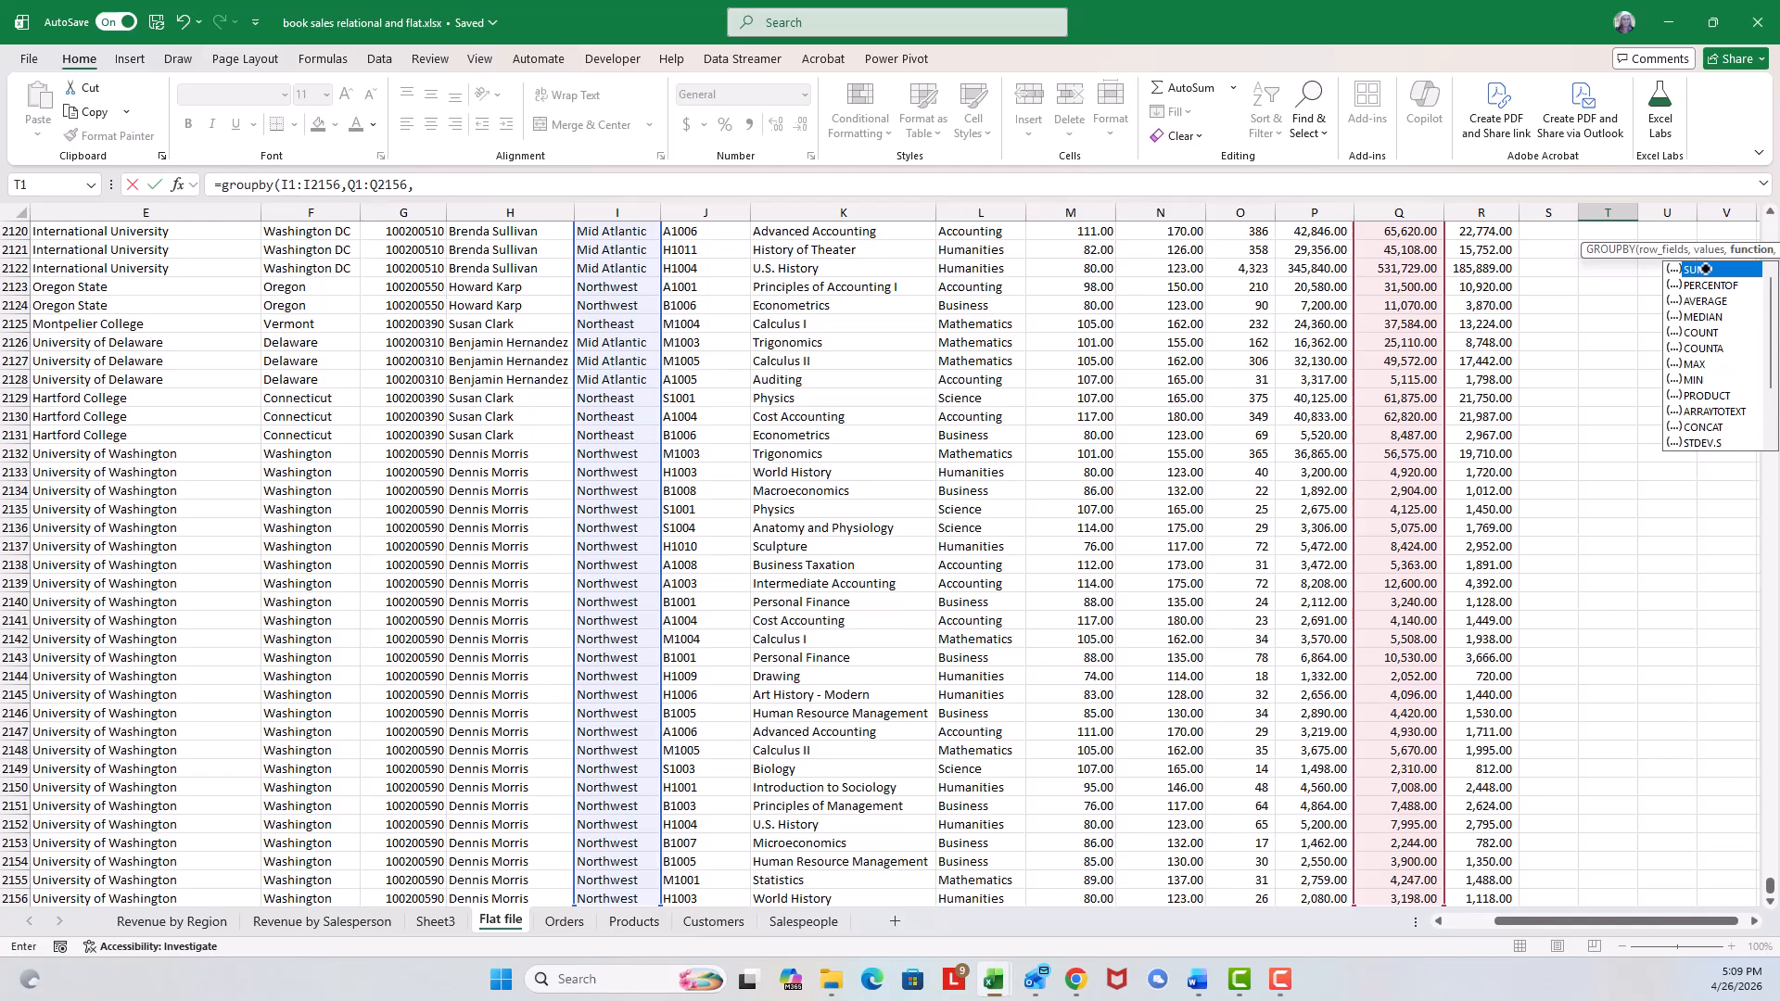
{"action": "double_click", "coordinate": [1704, 269]}
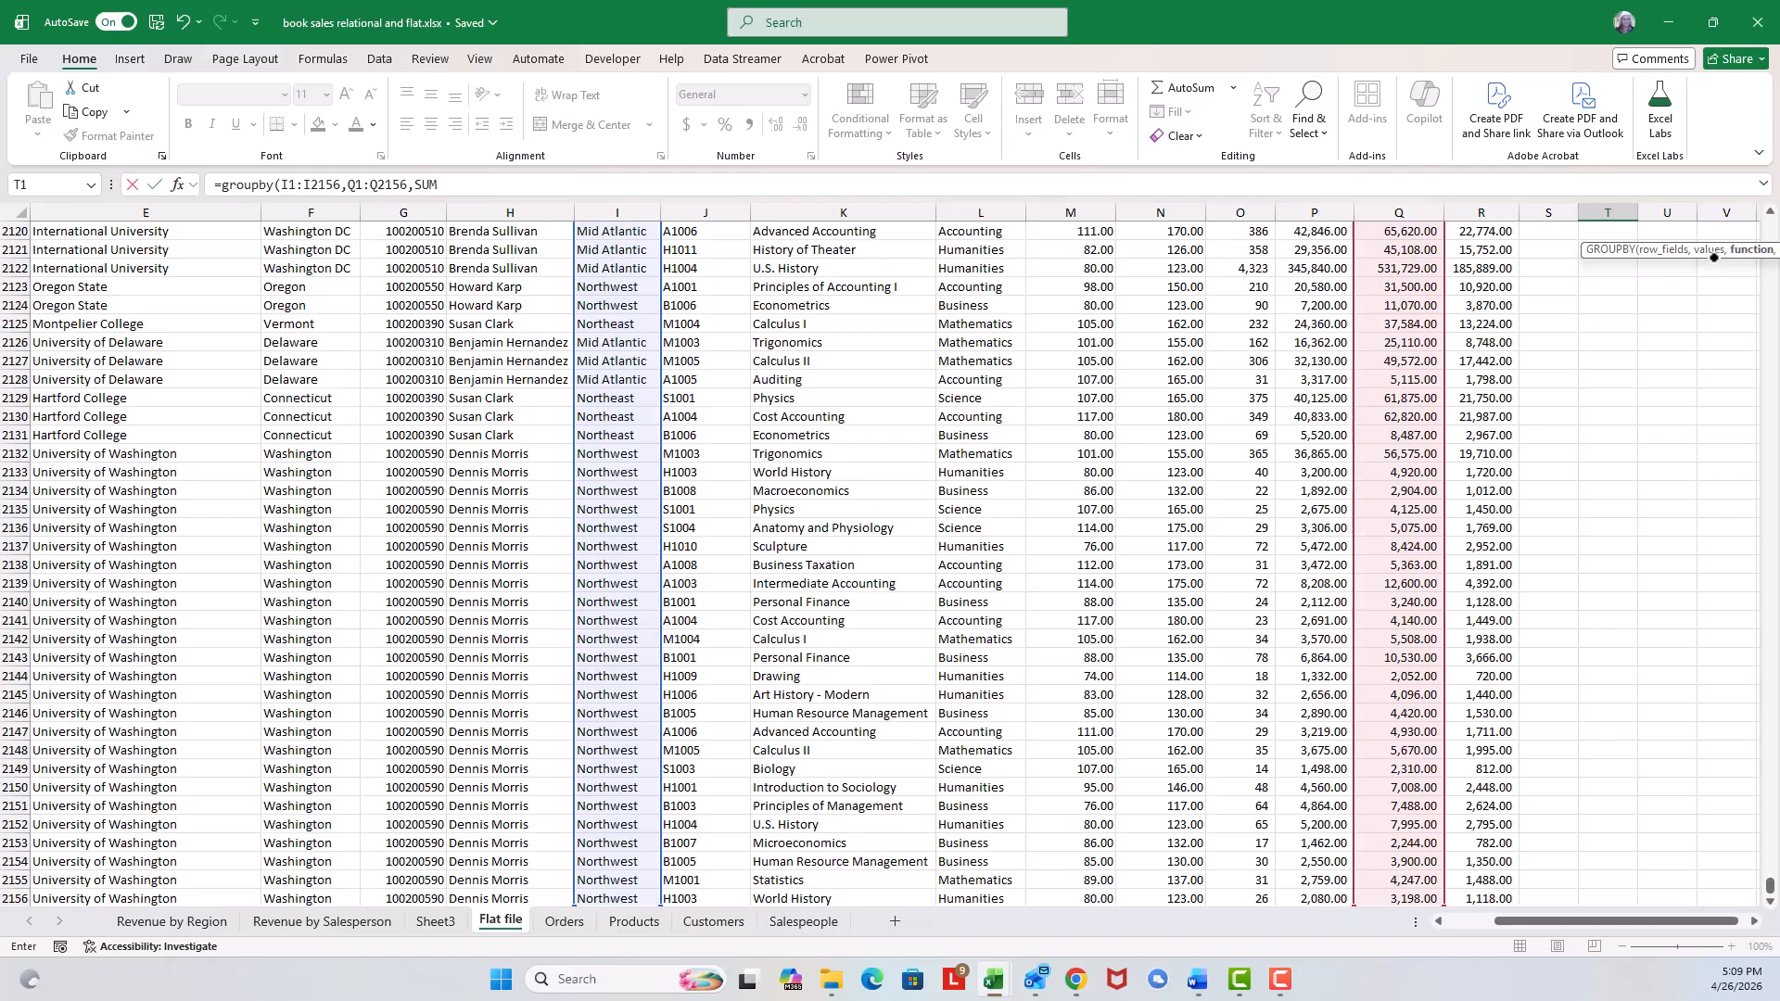
{"action": "type", "text": ","}
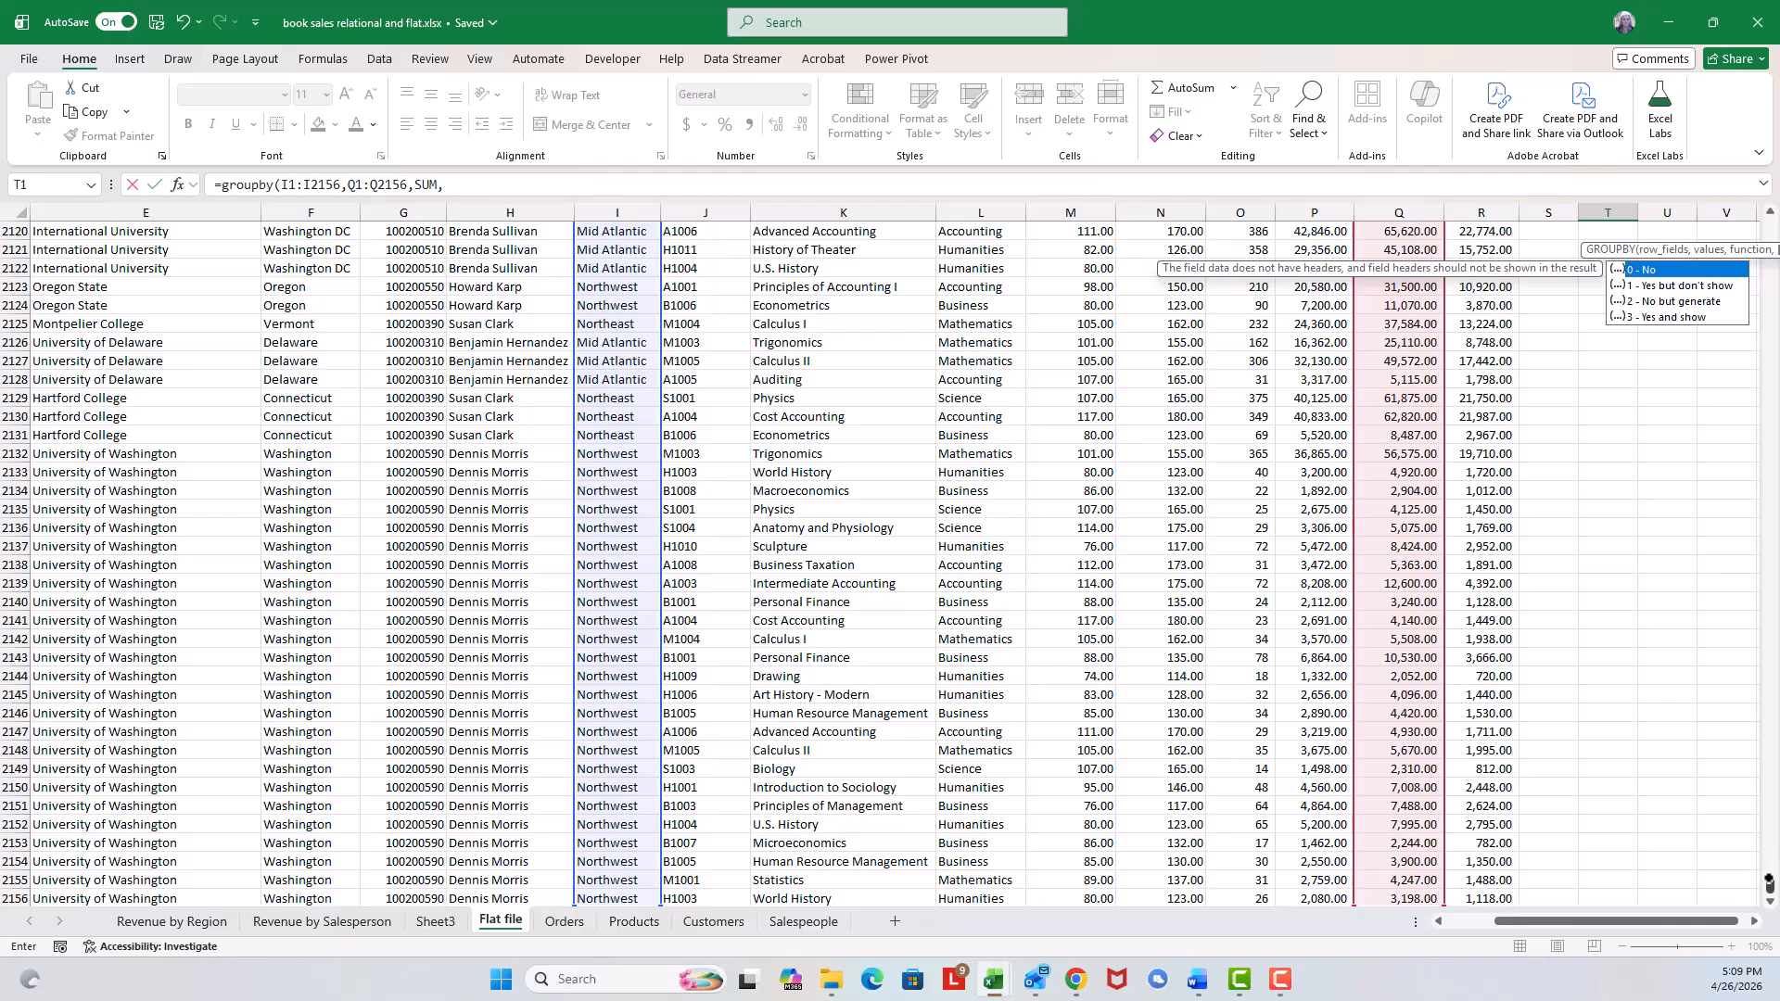
{"action": "left_click_drag", "start_coordinate": [1768, 885], "coordinate": [1612, 238]}
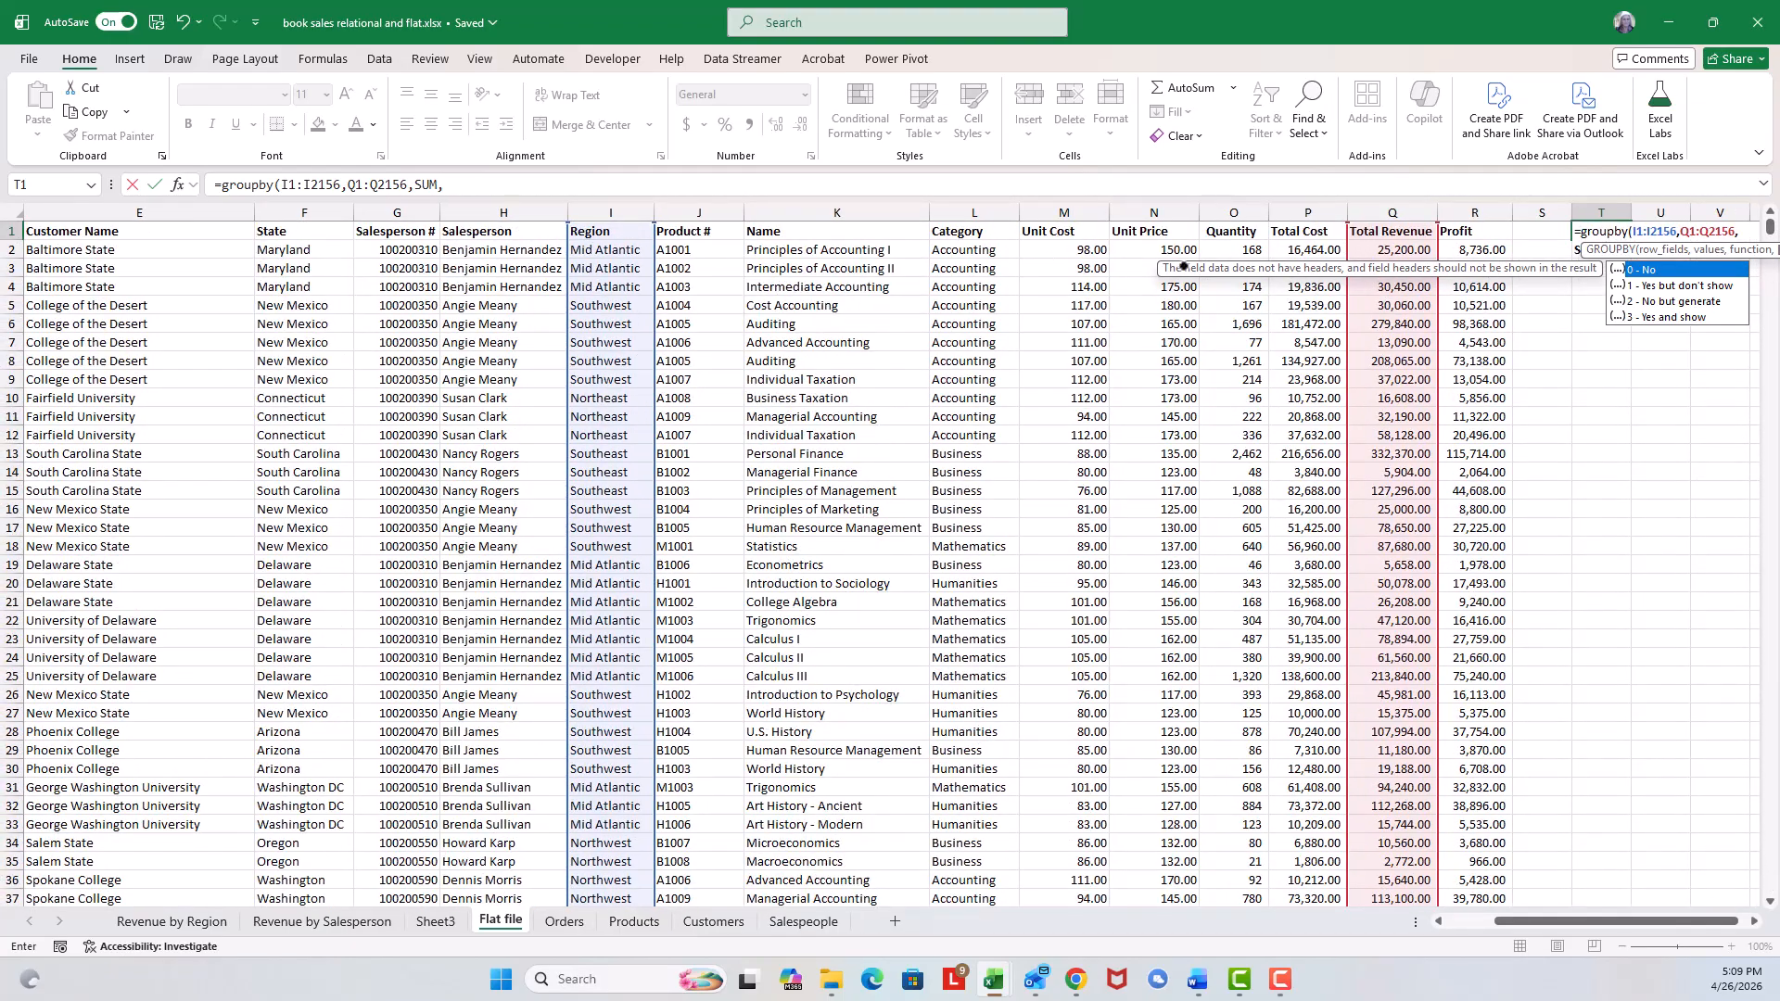
{"action": "double_click", "coordinate": [1676, 316]}
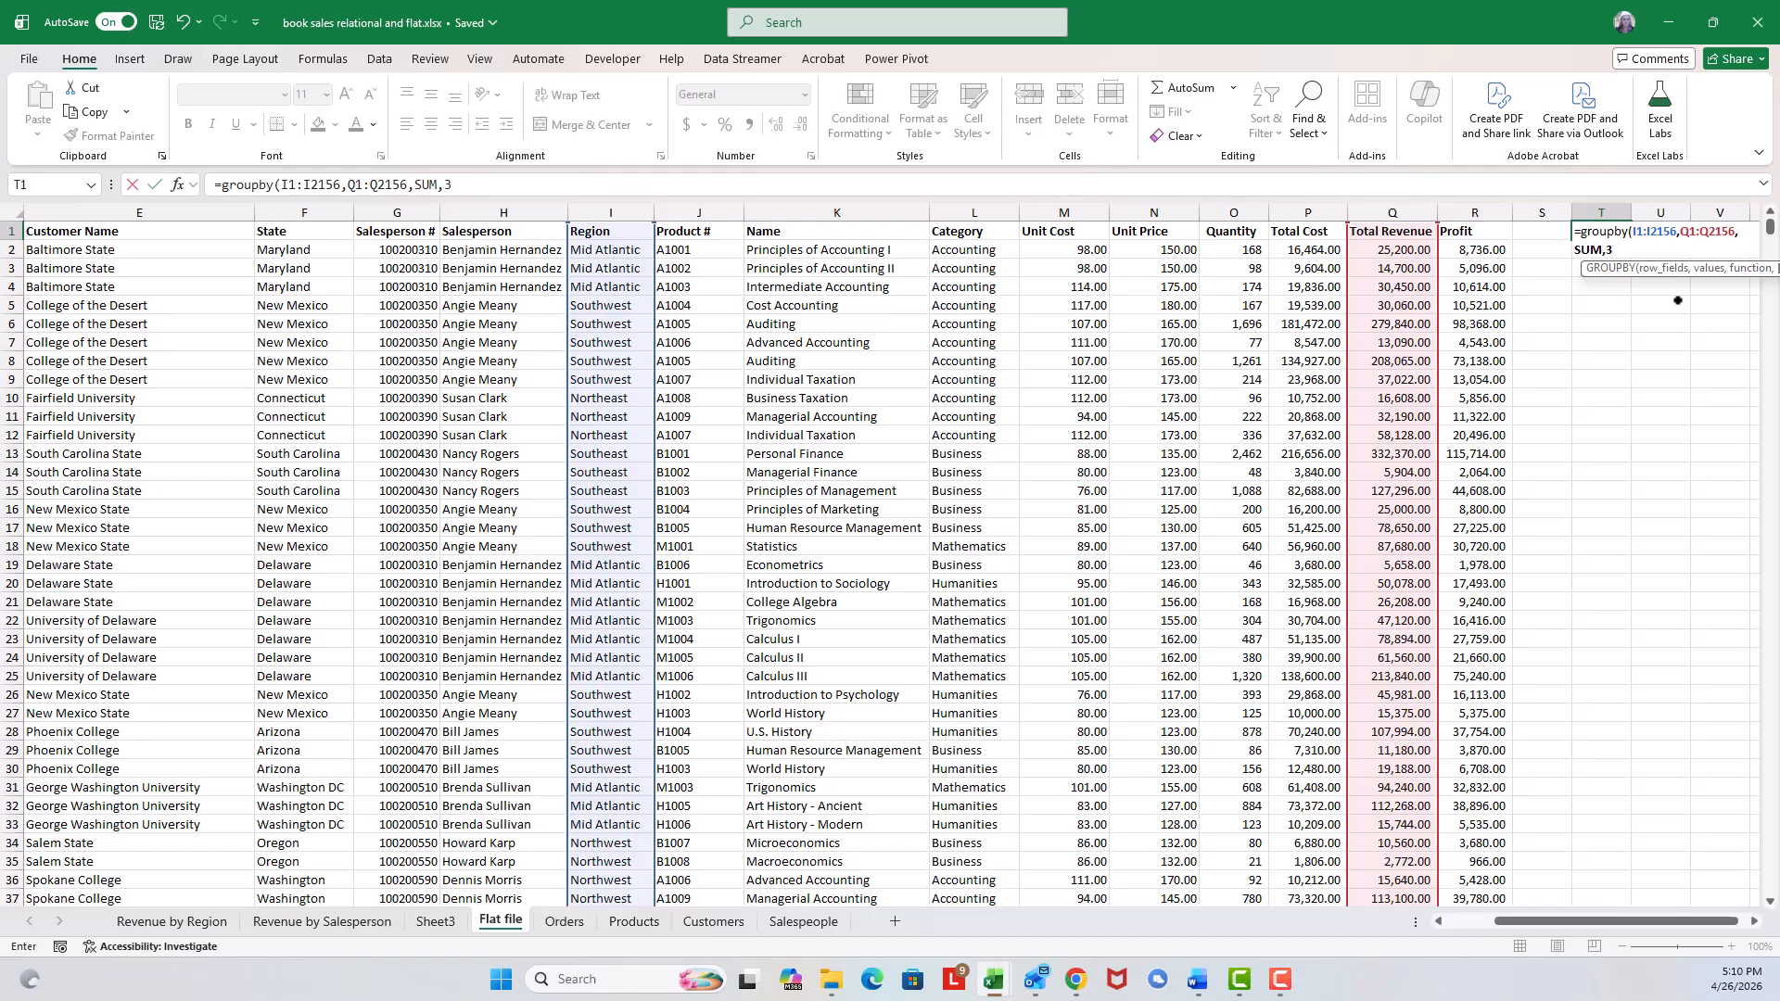
{"action": "type", "text": ")"}
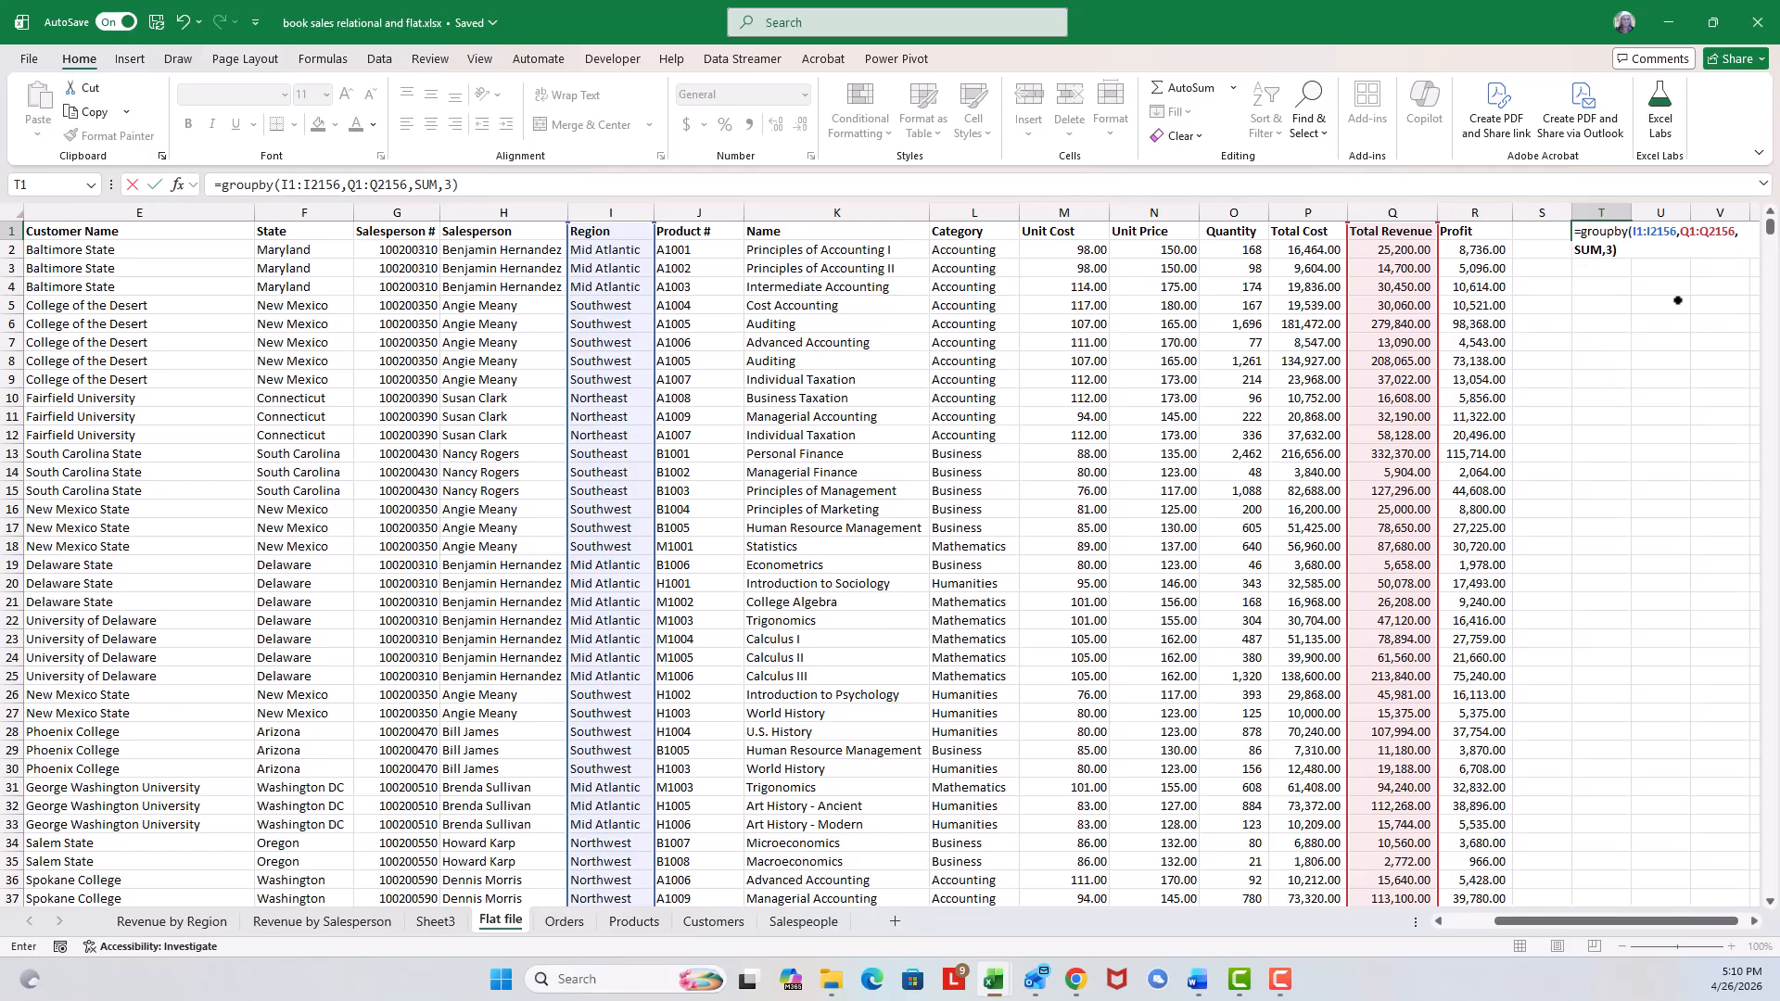
{"action": "key", "text": "Return"}
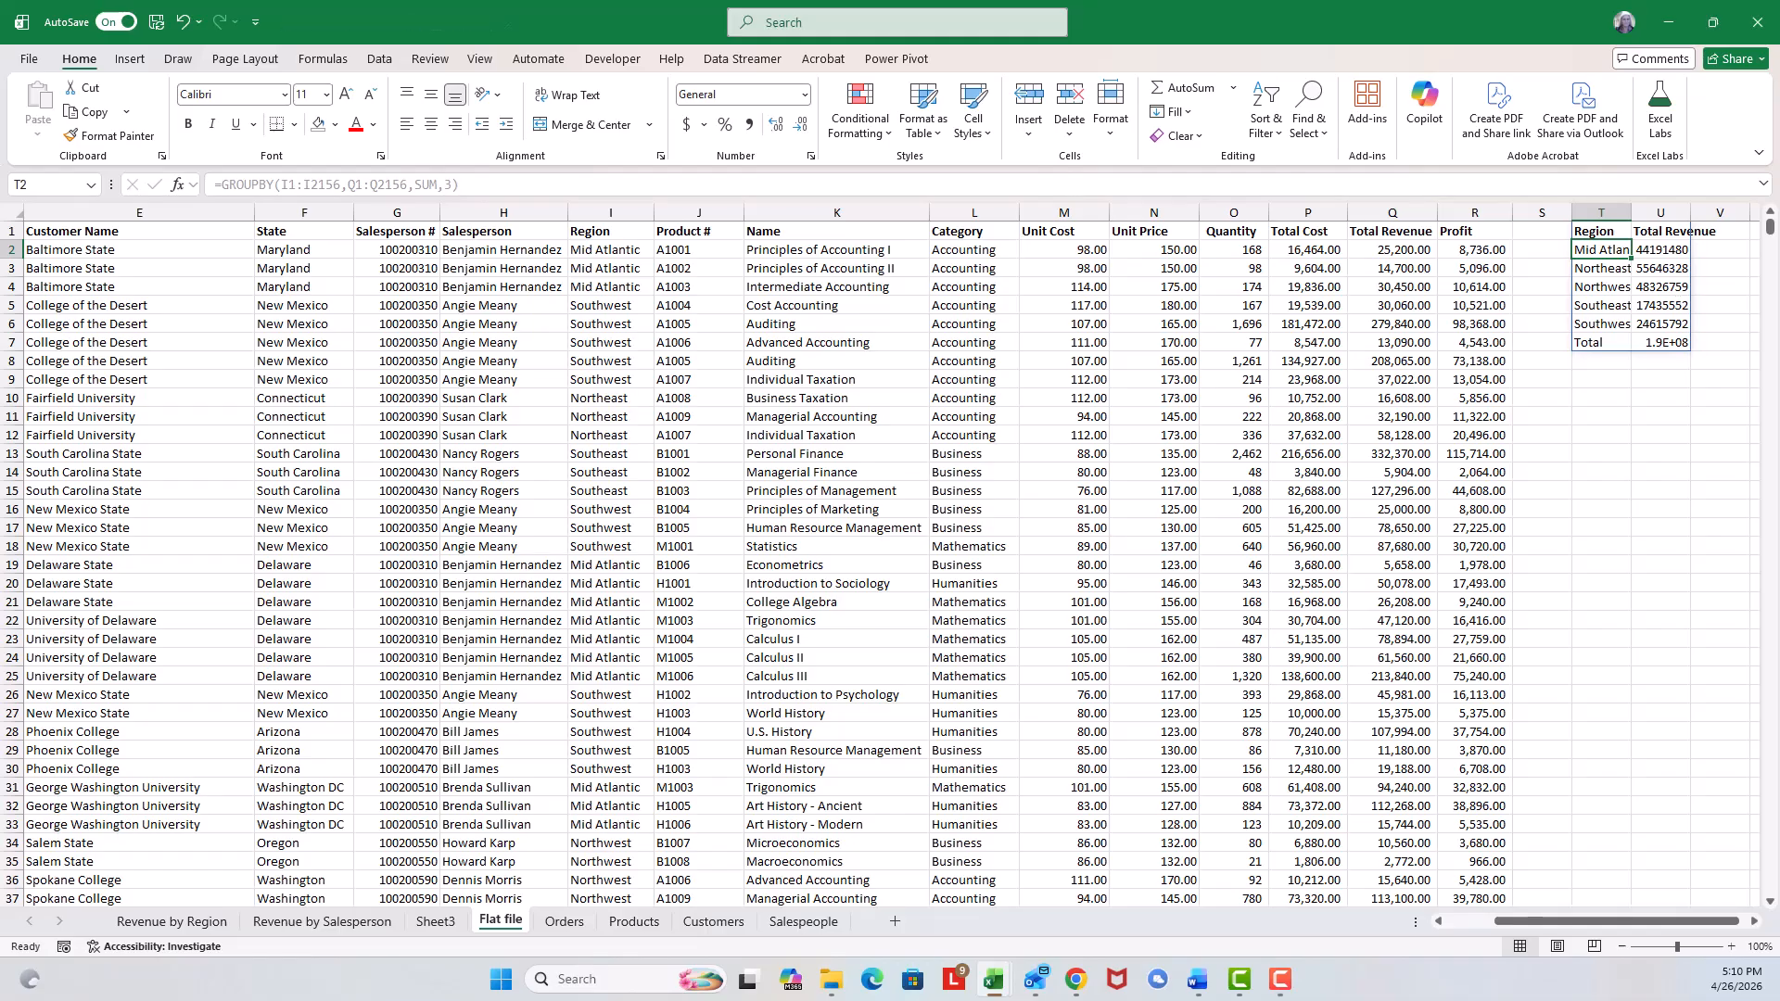
Autofit column T for the region names and format the revenue totals U2:U7 as numbers with a thousands separator.
{"action": "left_click", "coordinate": [1754, 920]}
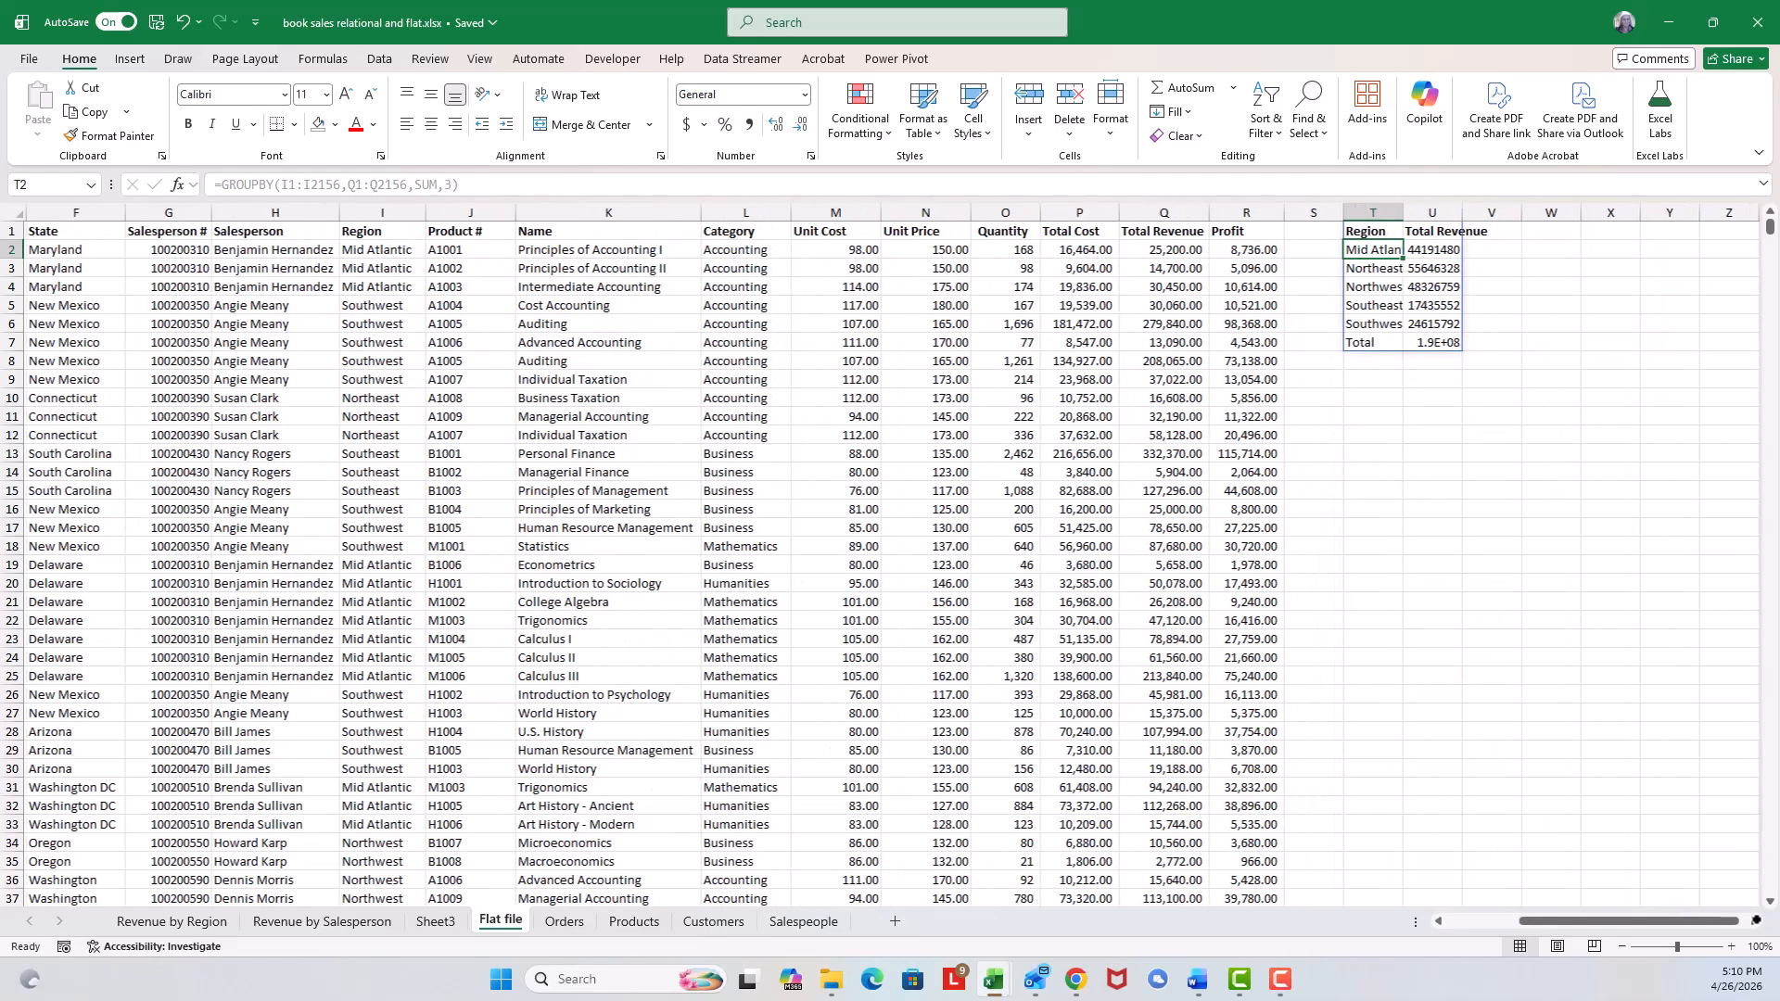
{"action": "double_click", "coordinate": [1400, 213]}
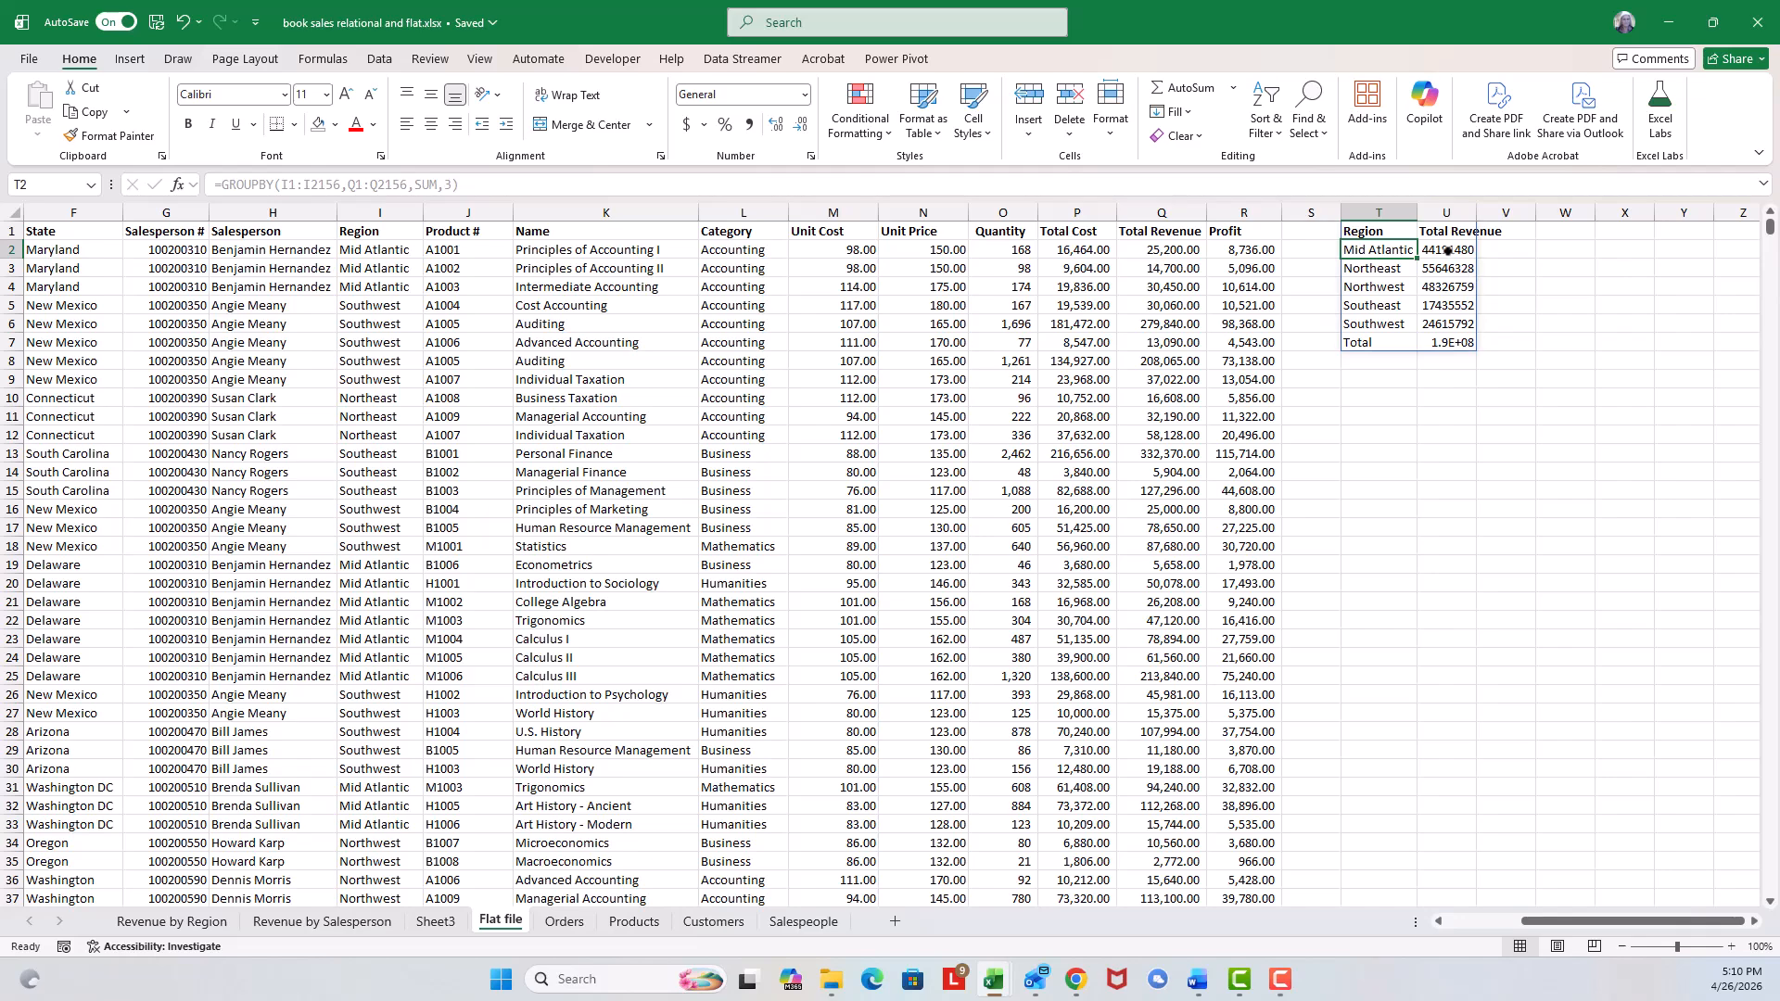
{"action": "left_click_drag", "start_coordinate": [1473, 214], "coordinate": [1479, 341]}
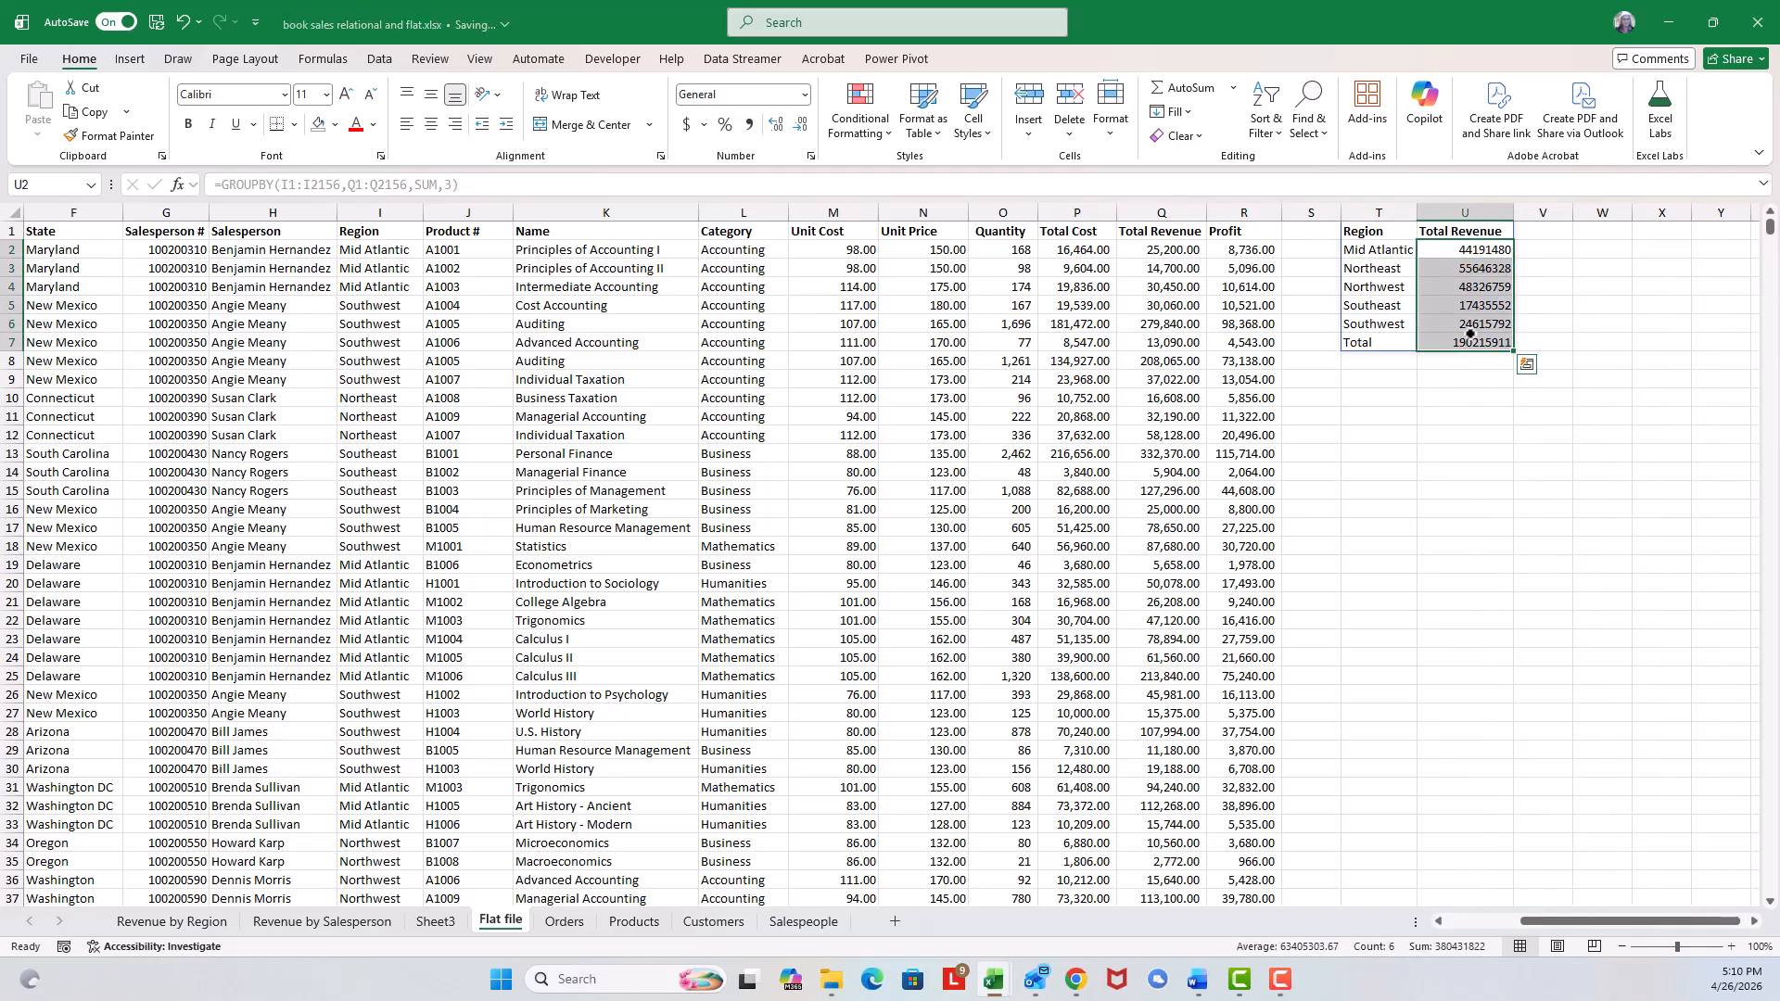
{"action": "left_click", "coordinate": [810, 155]}
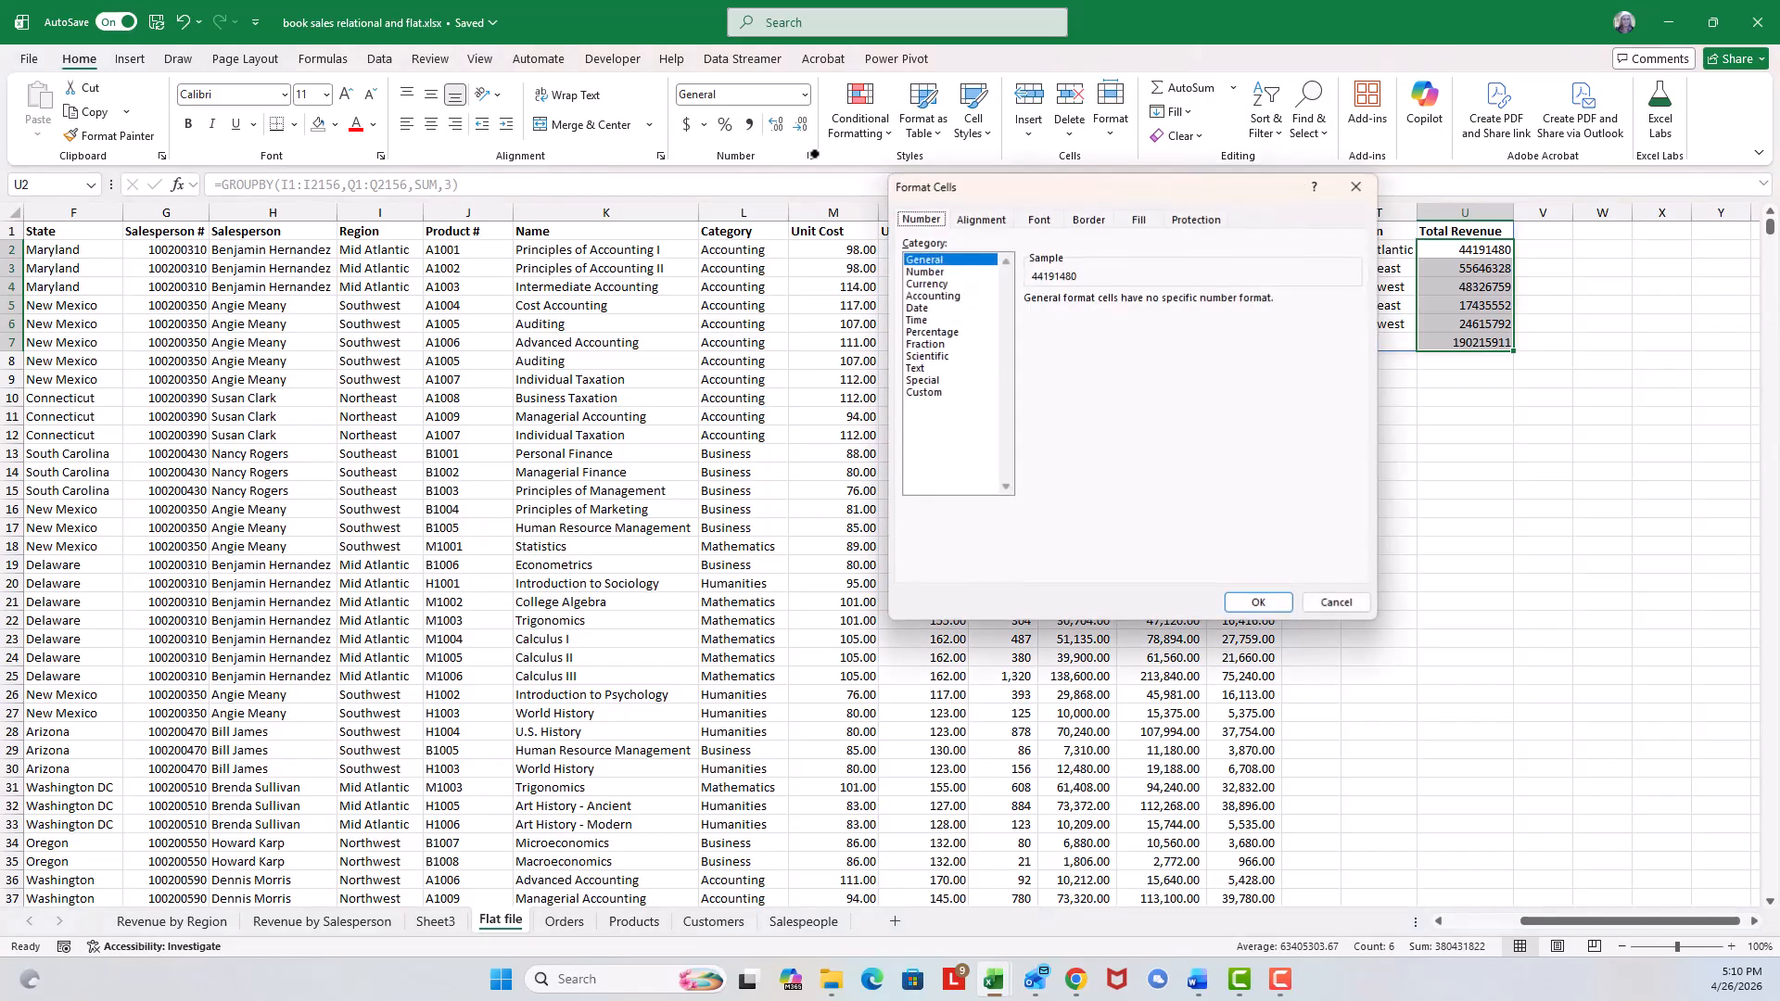
{"action": "left_click", "coordinate": [936, 271]}
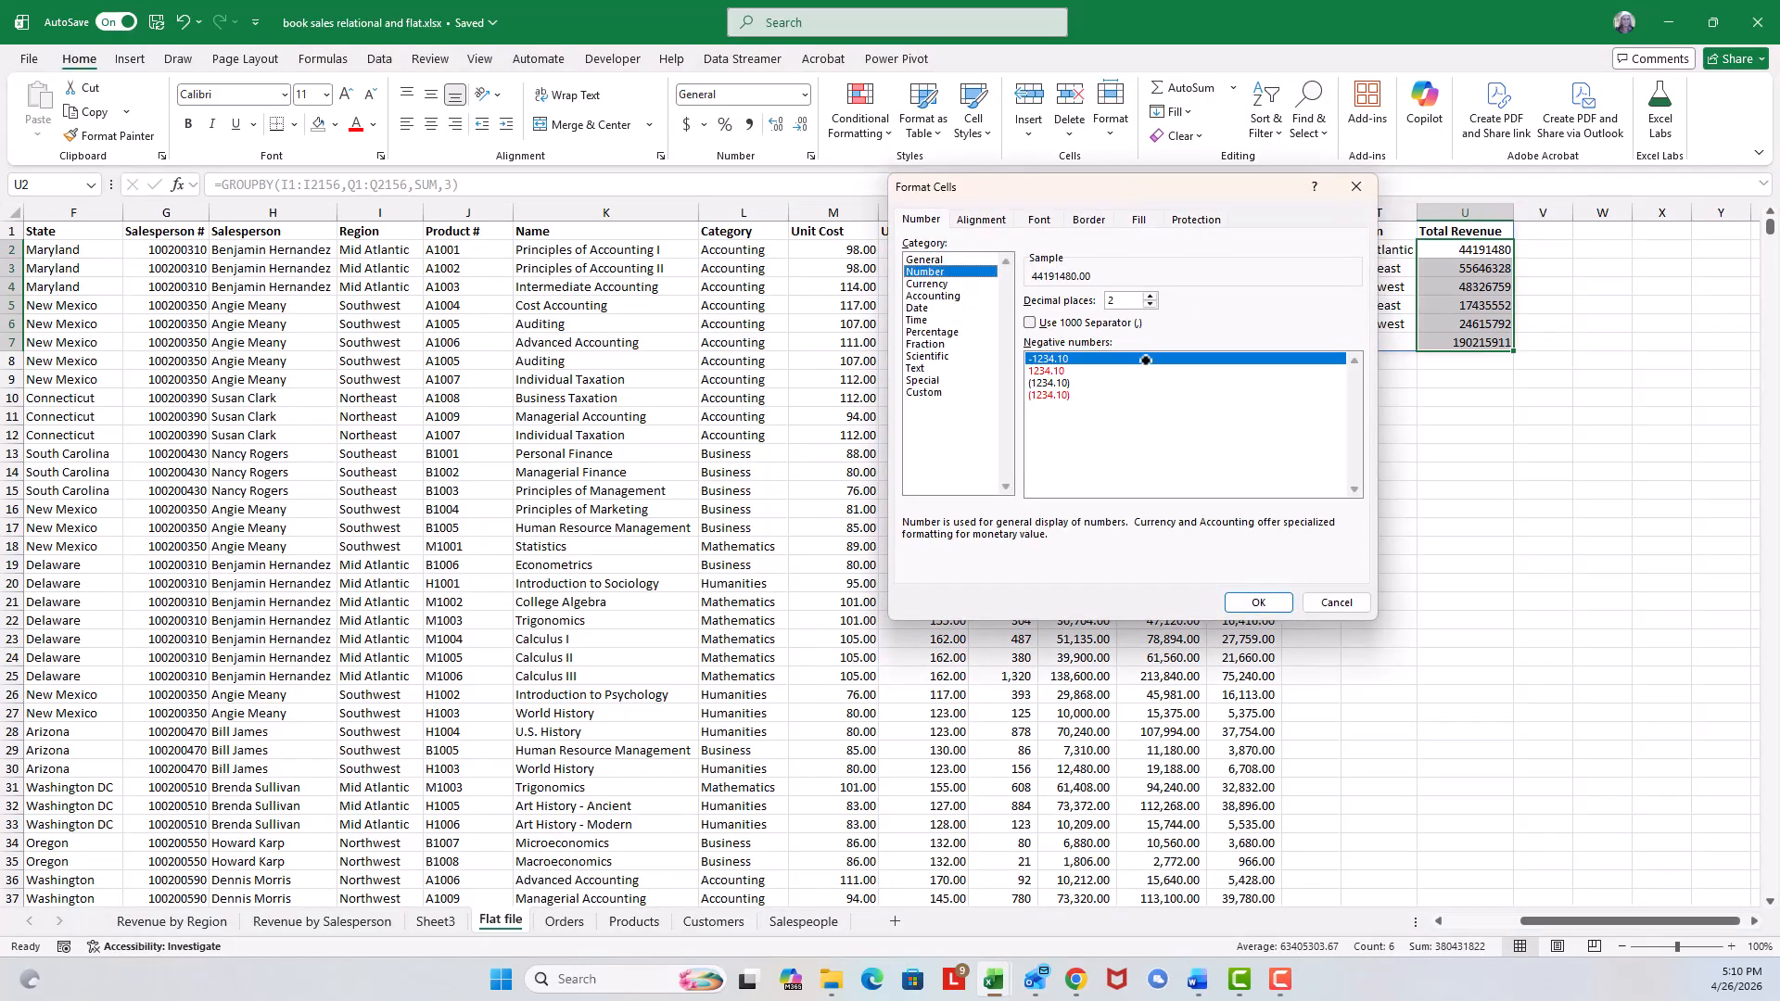
{"action": "left_click", "coordinate": [1030, 323]}
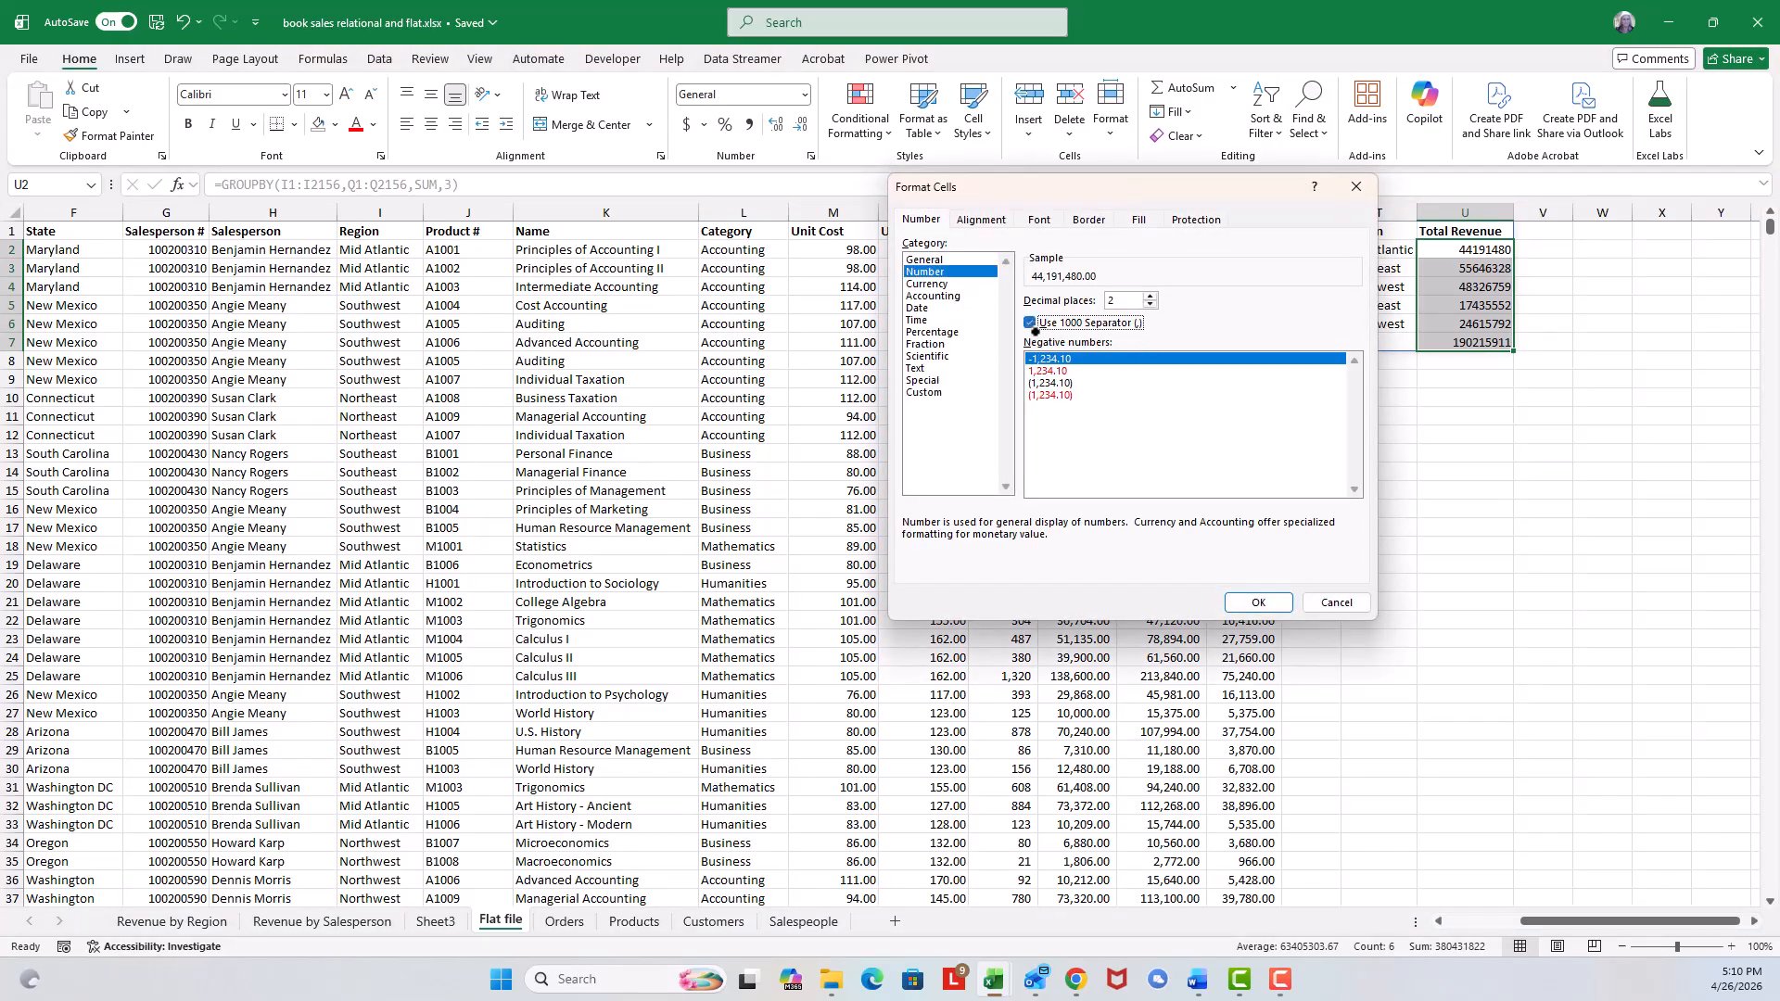
{"action": "left_click", "coordinate": [1255, 600]}
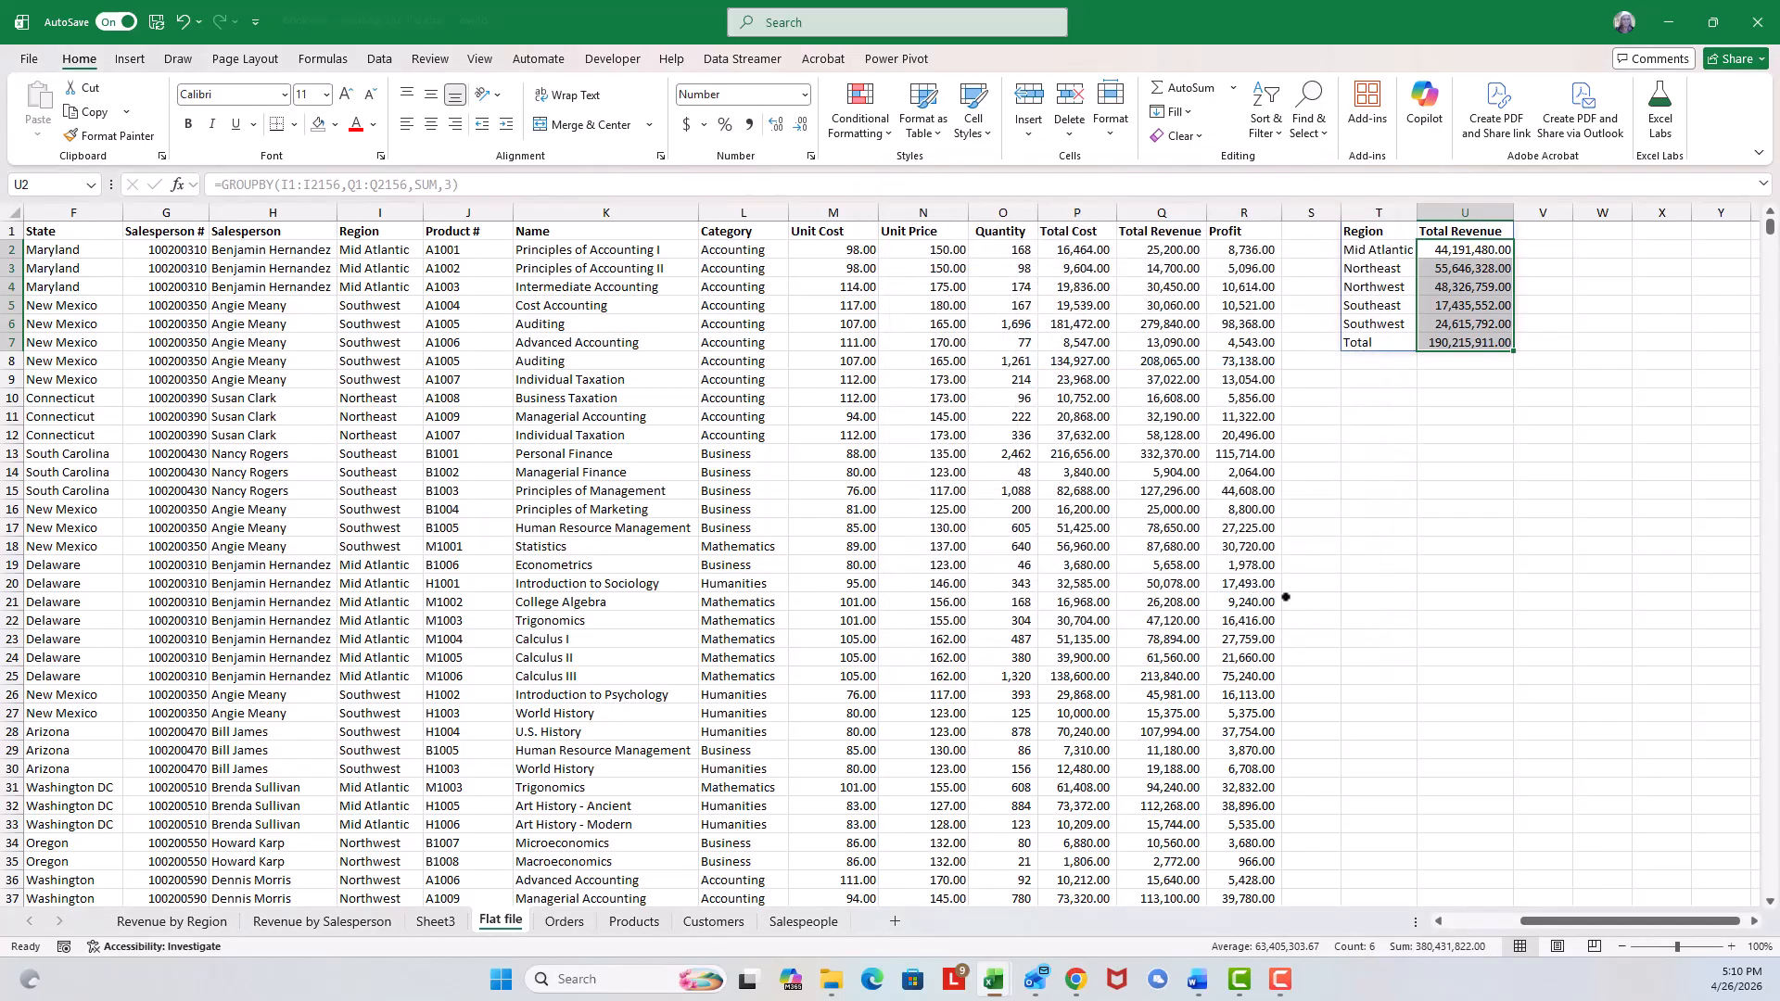
Examine the cells and formula of the GROUPBY region summary.
{"action": "left_click", "coordinate": [1466, 561]}
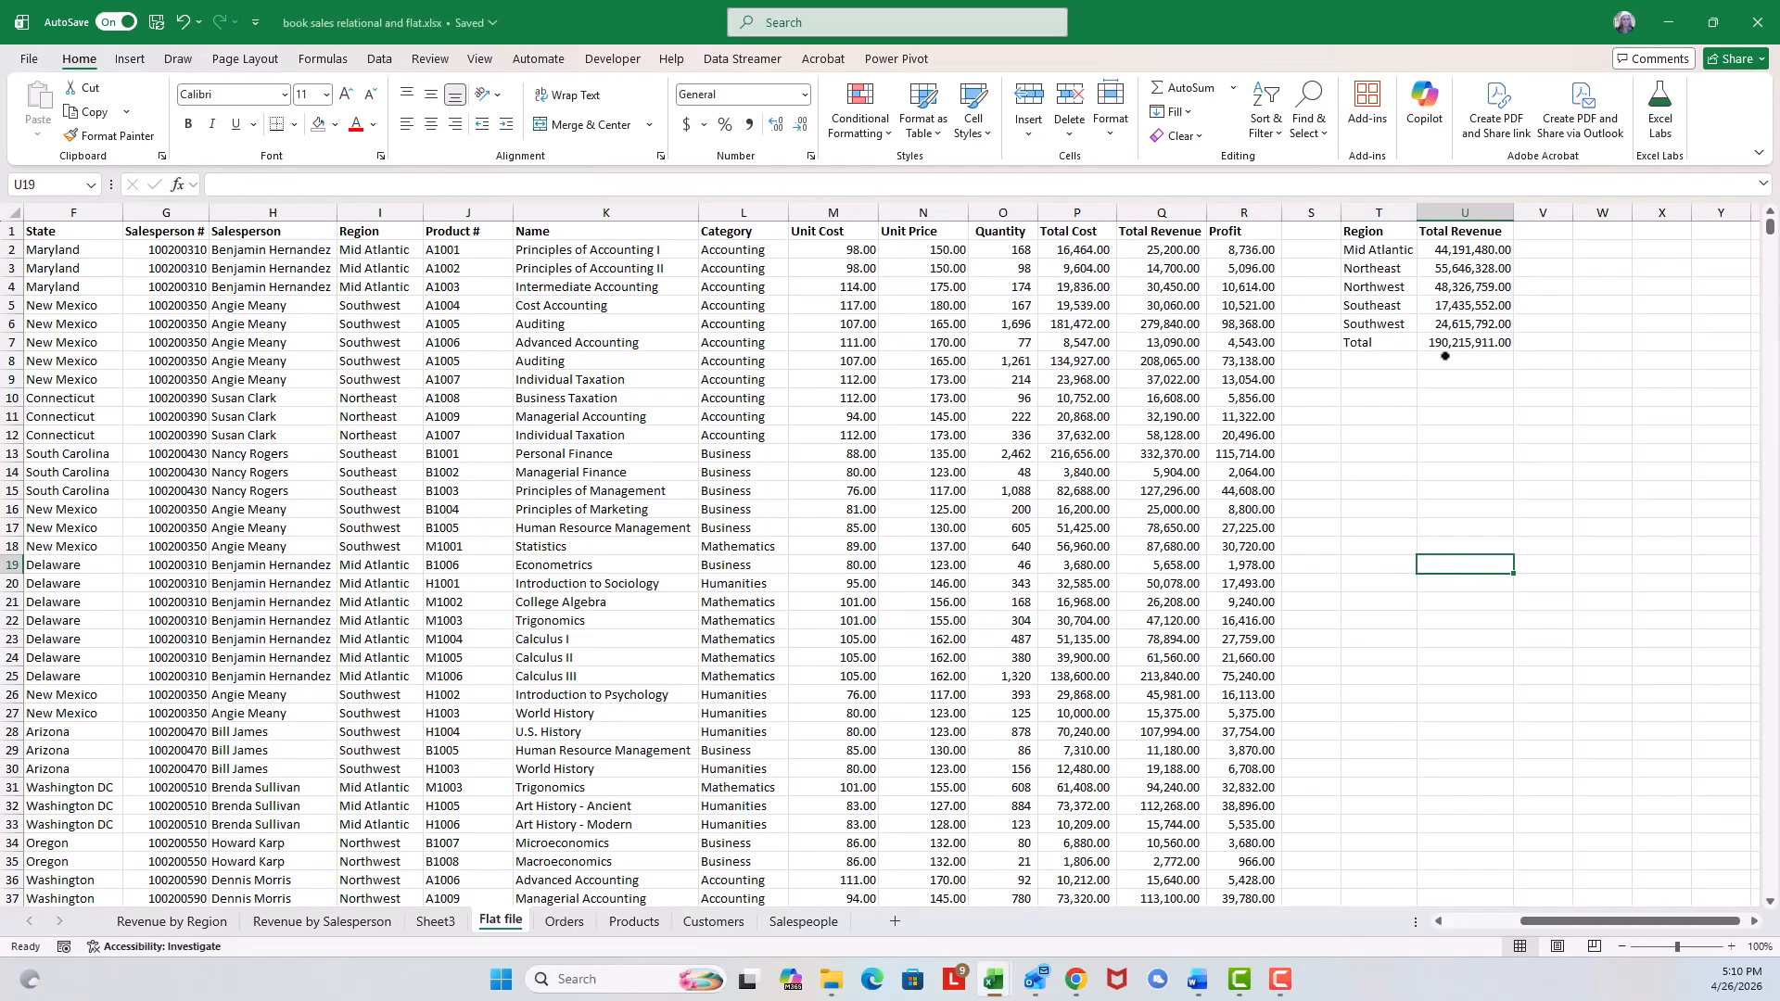
{"action": "left_click", "coordinate": [1362, 233]}
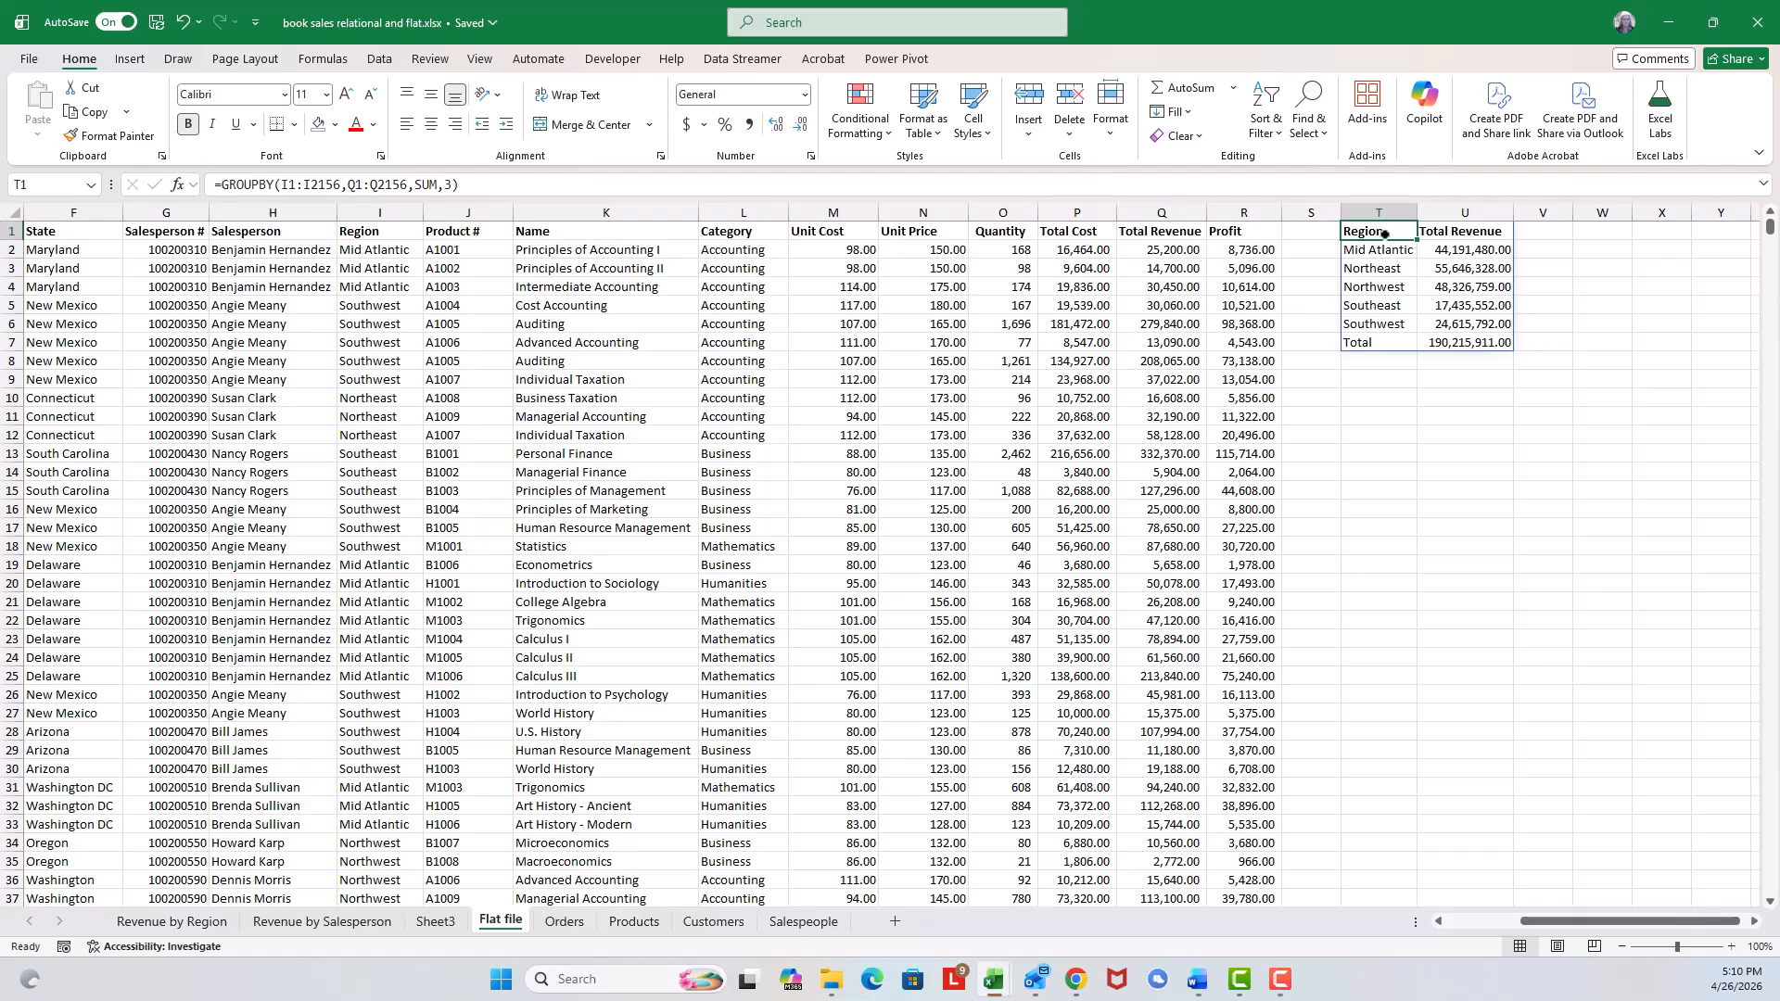
{"action": "left_click", "coordinate": [1494, 270]}
{"action": "left_click", "coordinate": [1361, 321]}
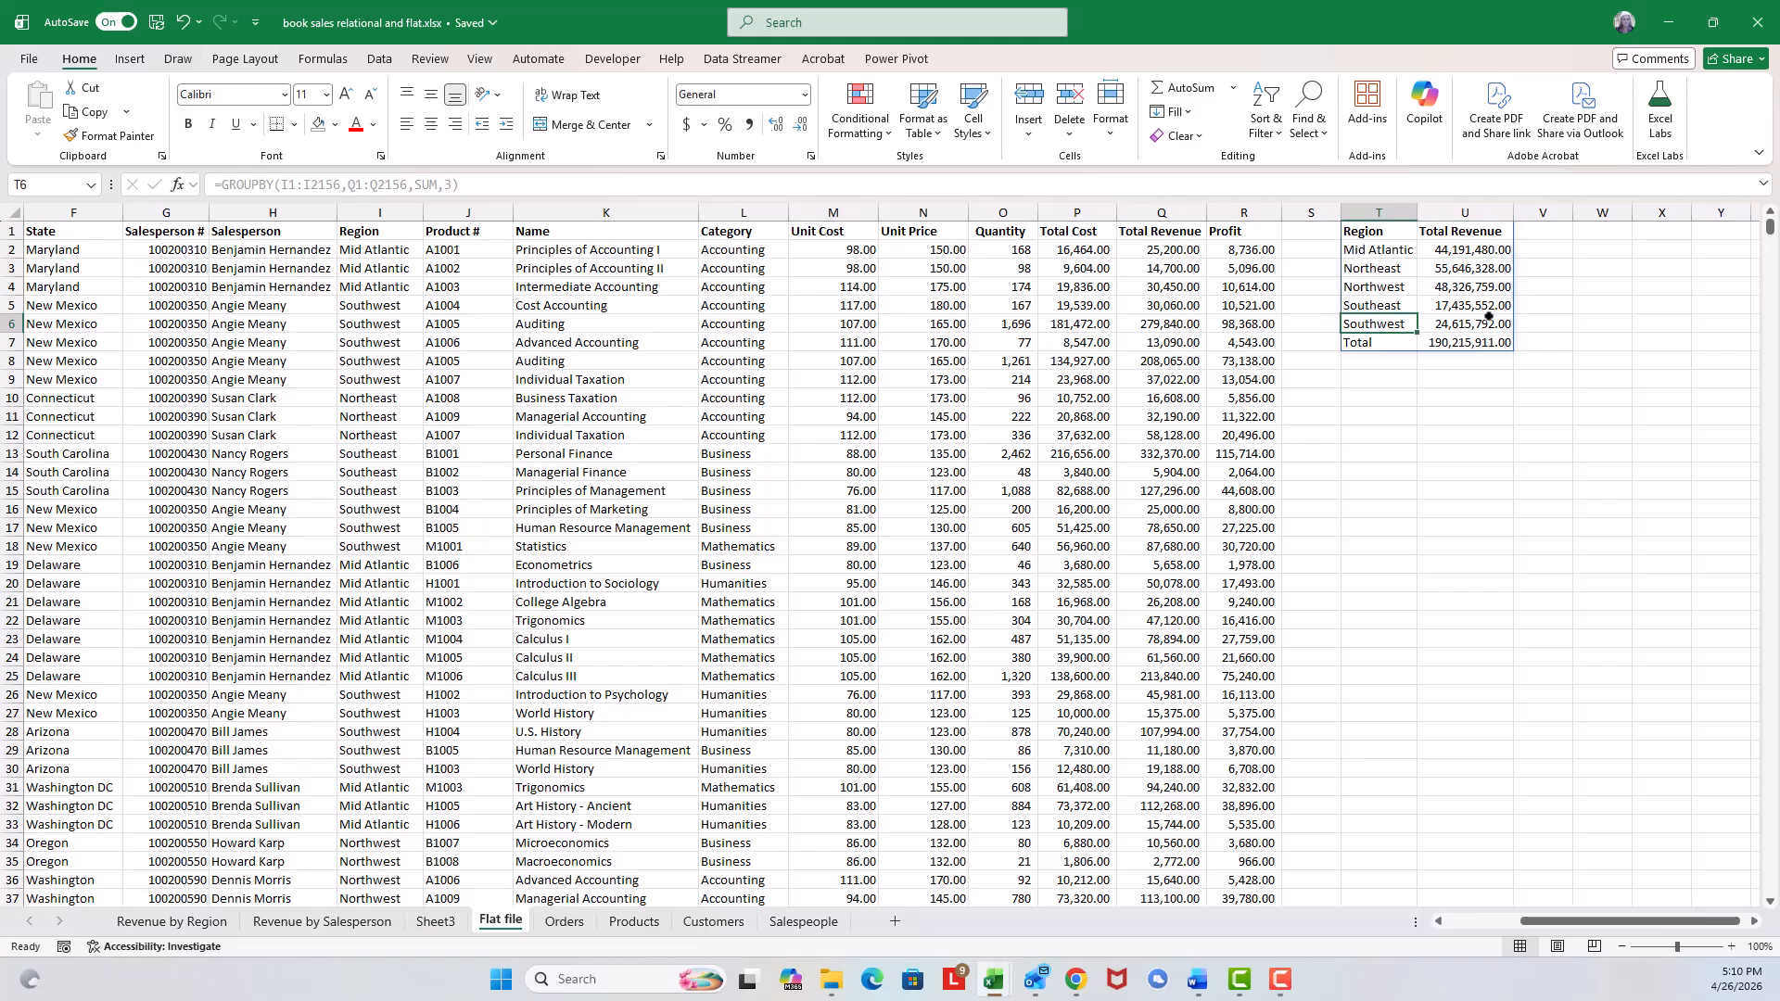
{"action": "left_click", "coordinate": [1487, 318]}
{"action": "left_click", "coordinate": [1388, 272]}
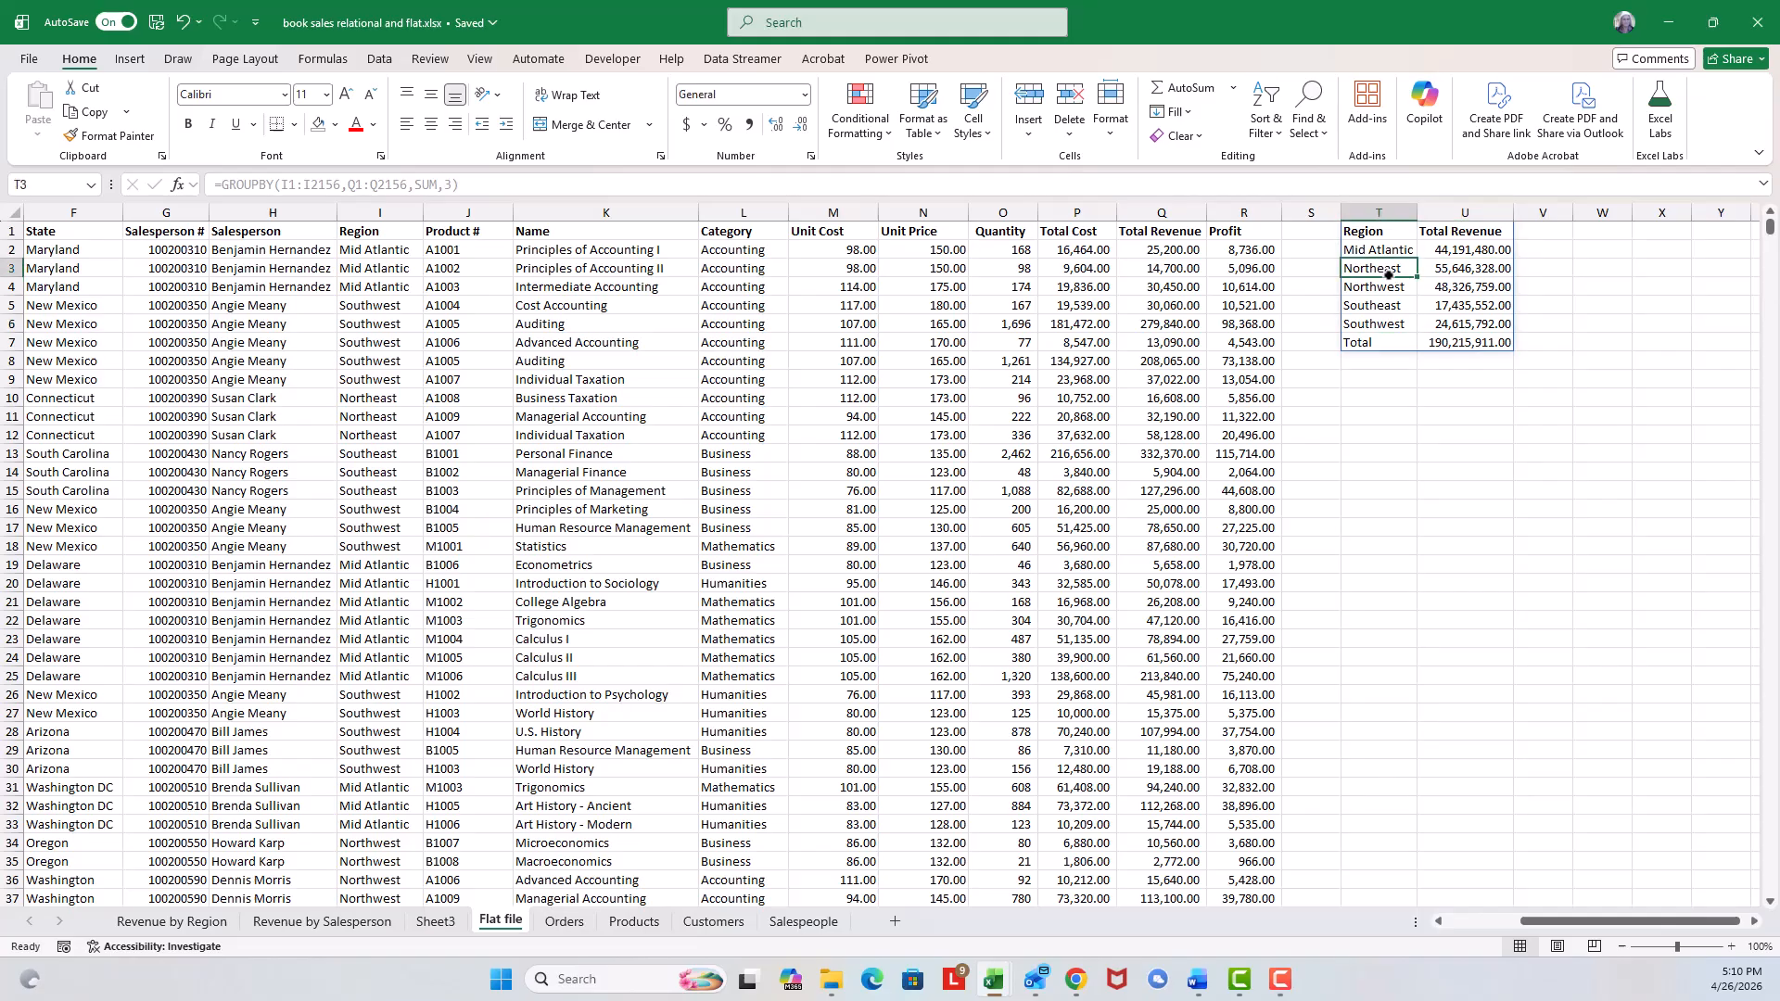
{"action": "left_click", "coordinate": [1462, 261]}
{"action": "left_click", "coordinate": [1372, 229]}
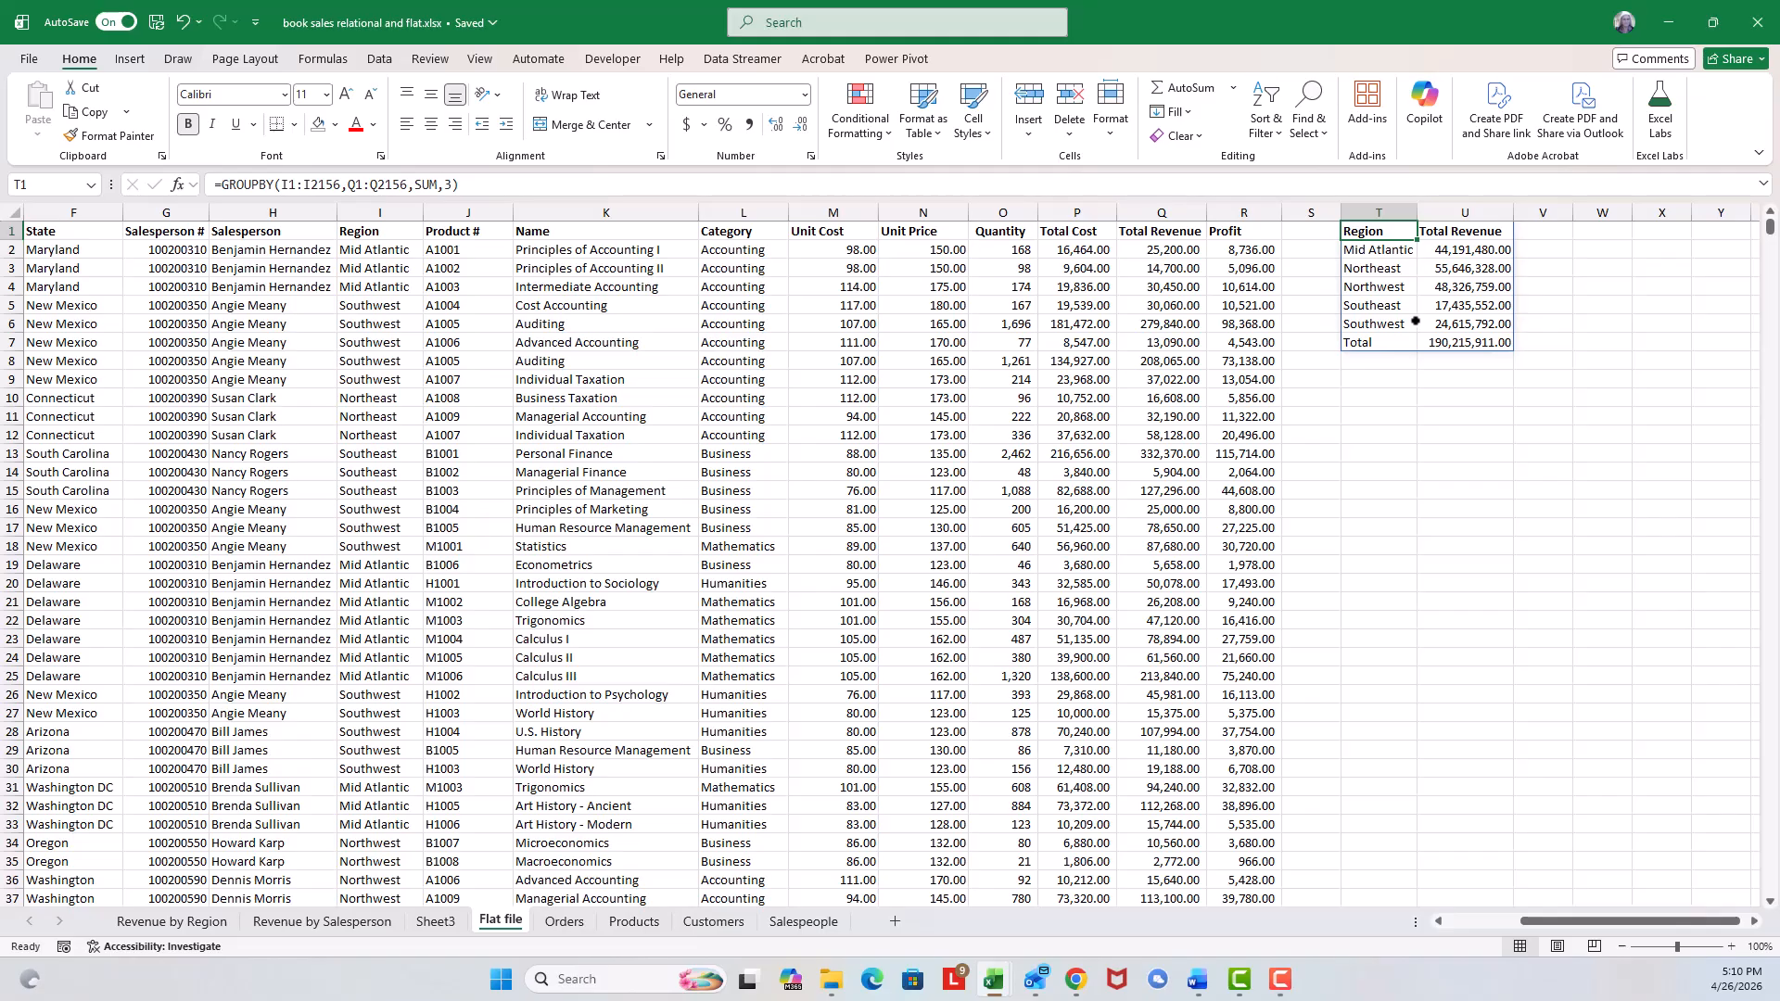
Start a GROUPBY formula in cell T11 with the Salesperson column H1:H2156 as the row fields.
{"action": "left_click", "coordinate": [1386, 416]}
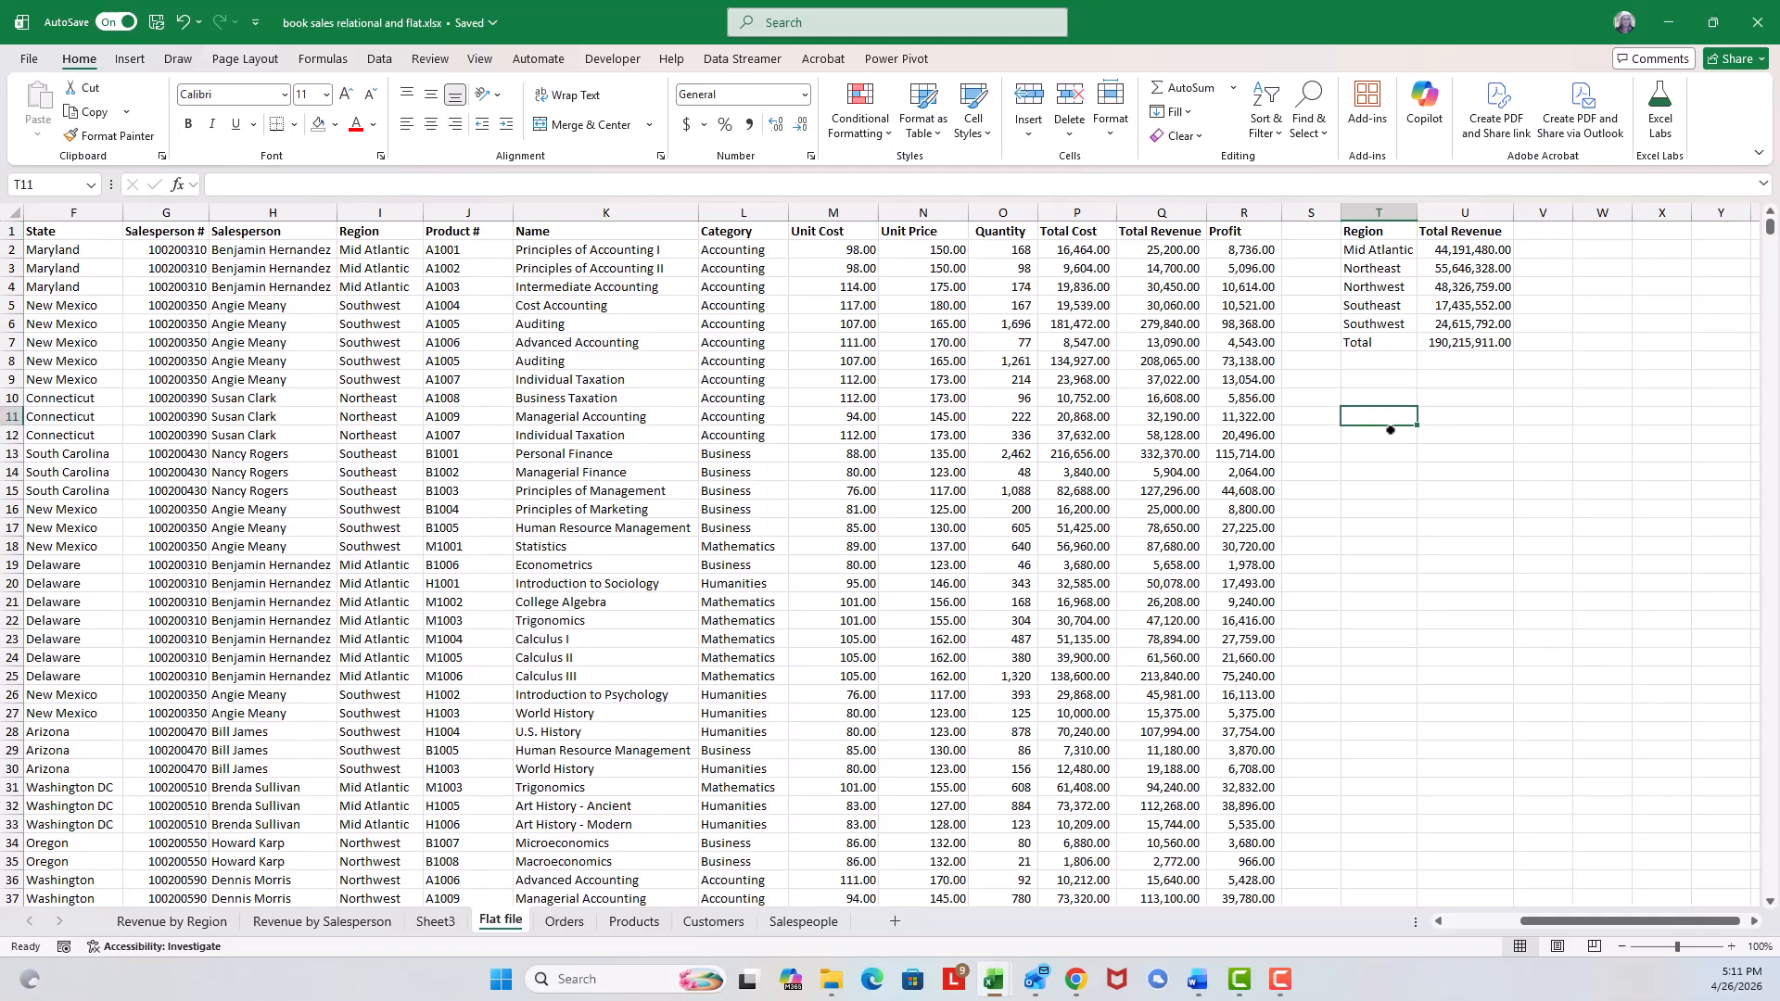
{"action": "type", "text": "="}
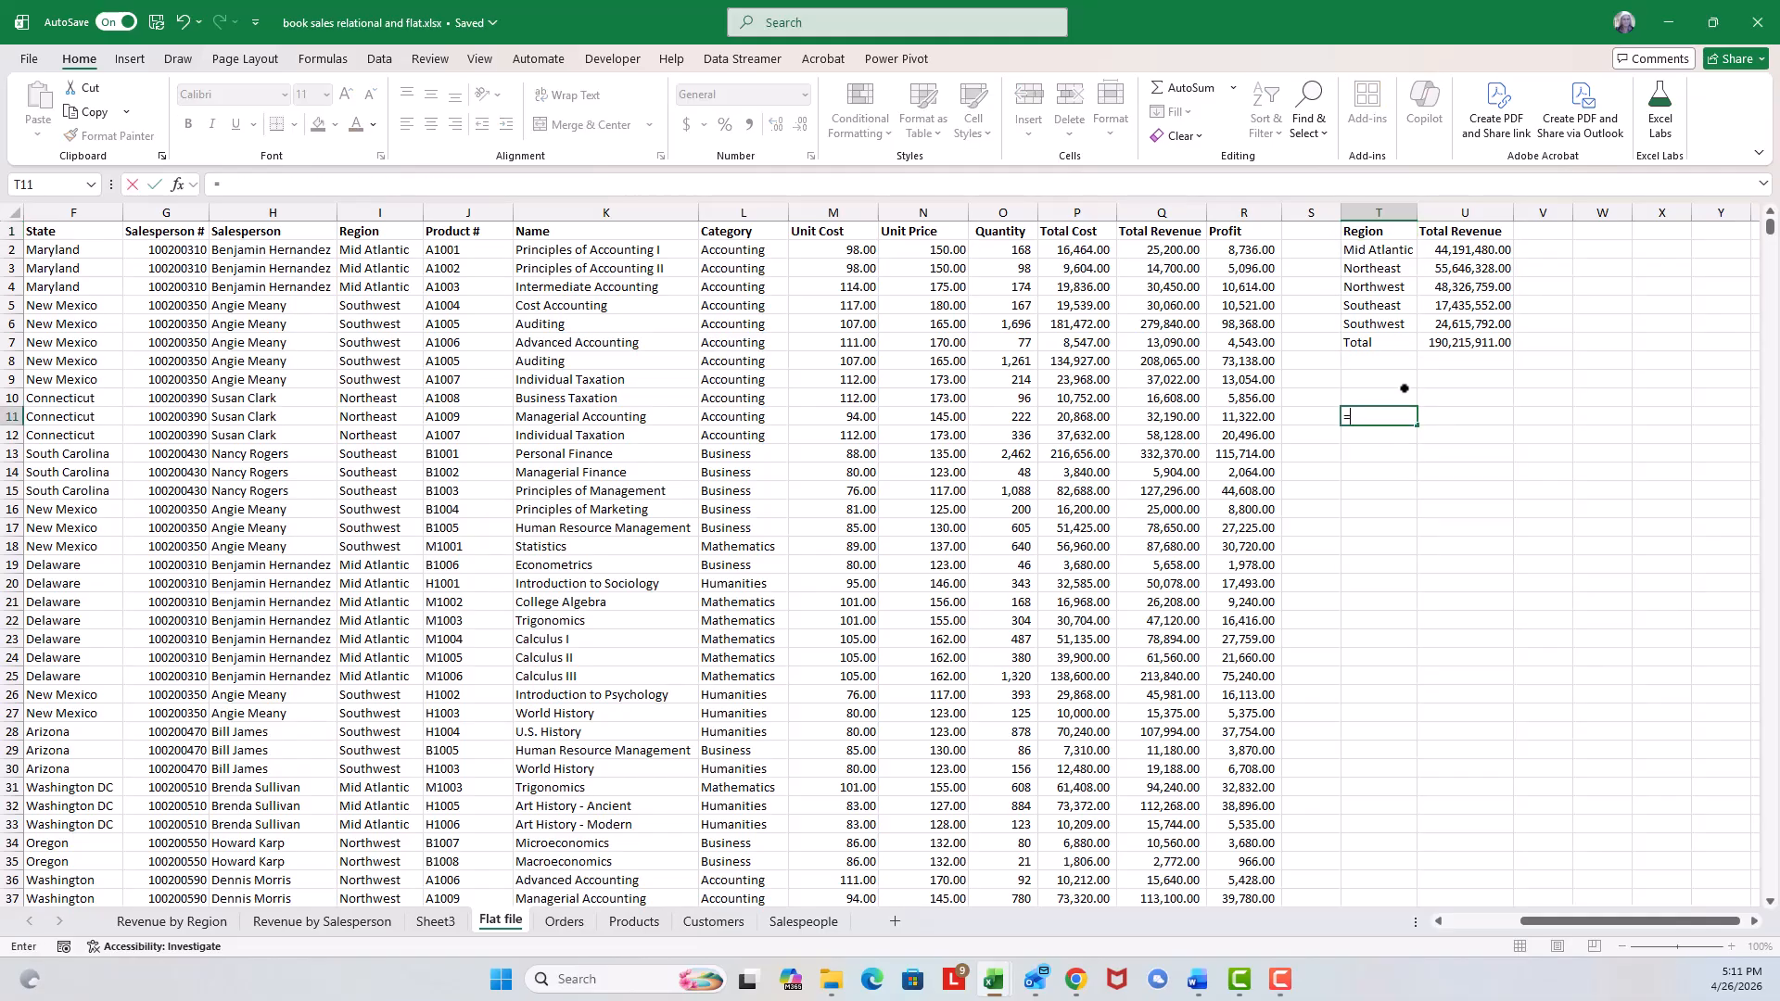
{"action": "type", "text": "groupby"}
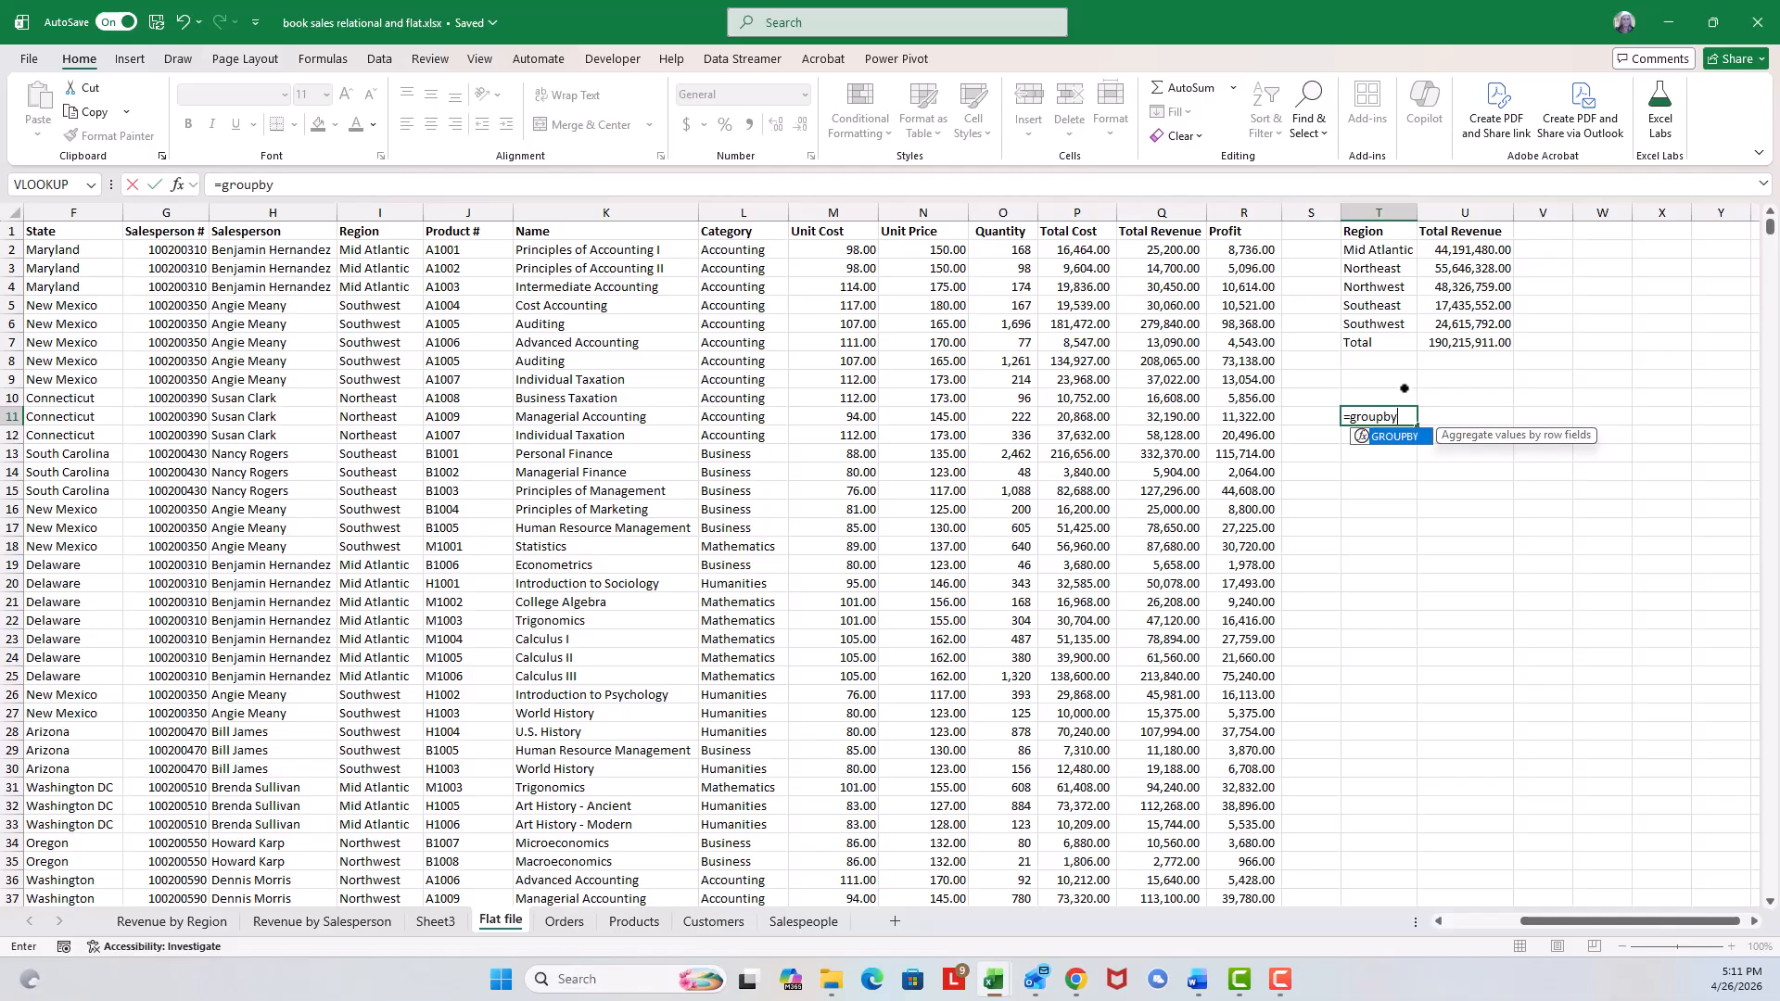
{"action": "type", "text": "("}
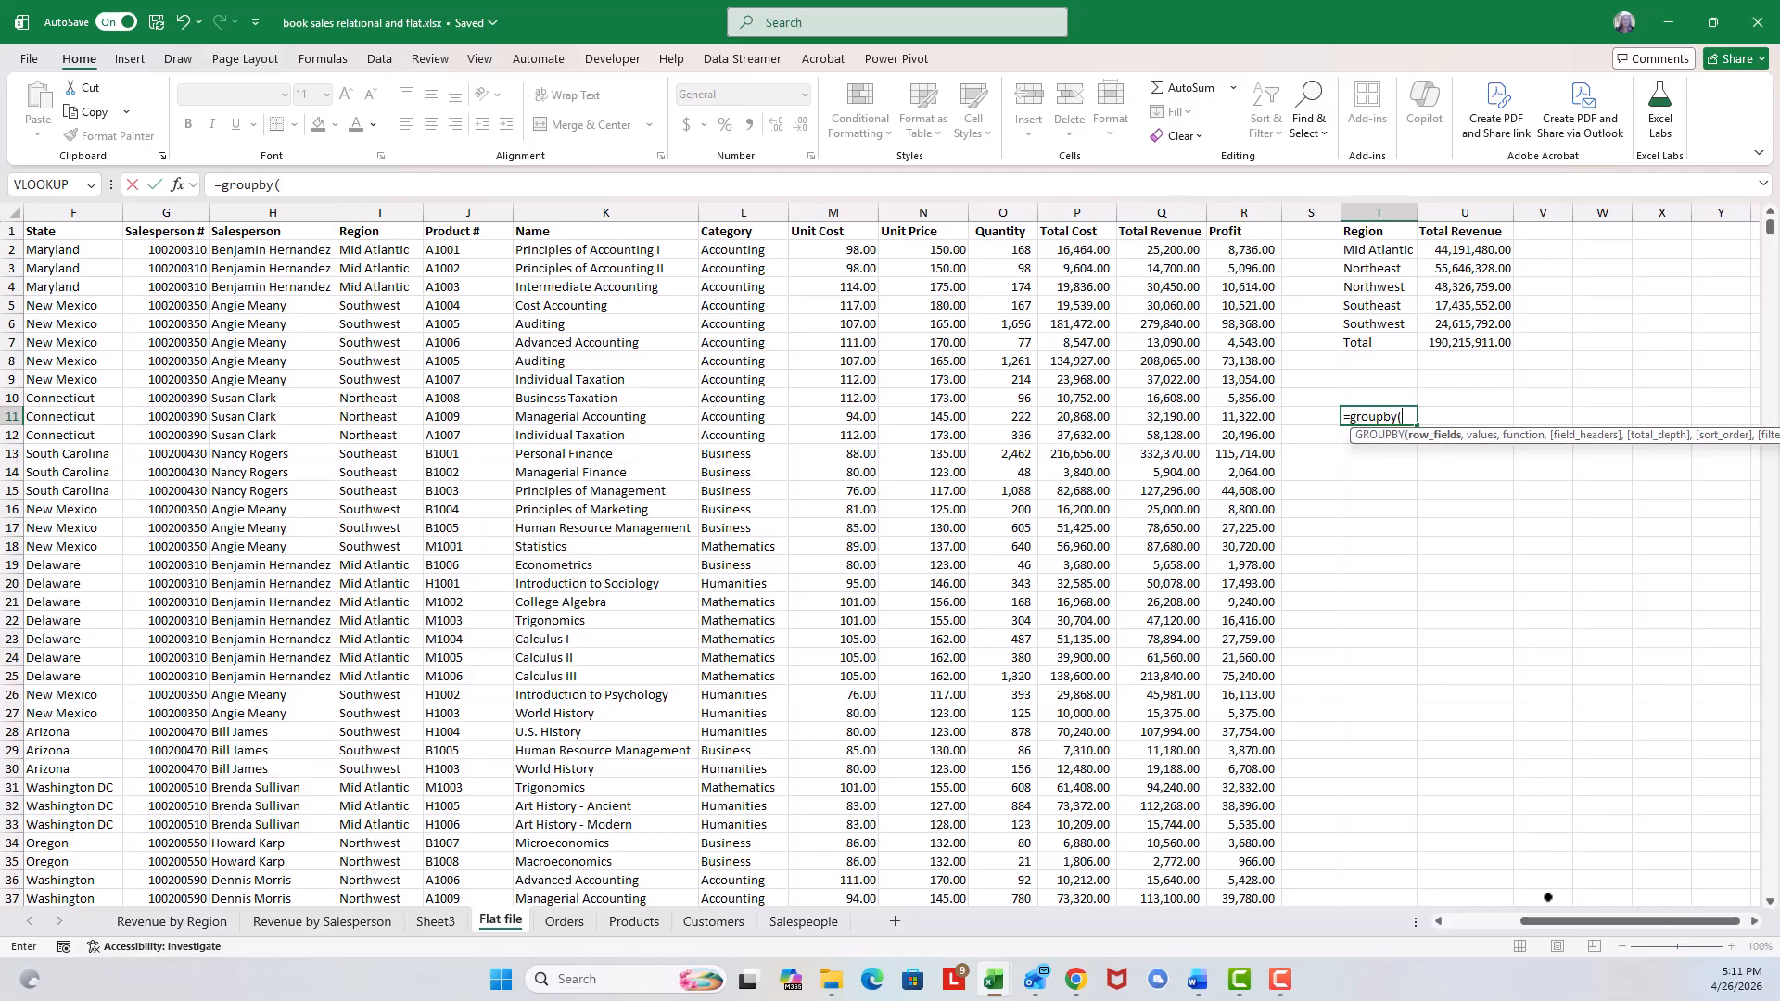
{"action": "left_click_drag", "start_coordinate": [1549, 919], "coordinate": [1478, 871]}
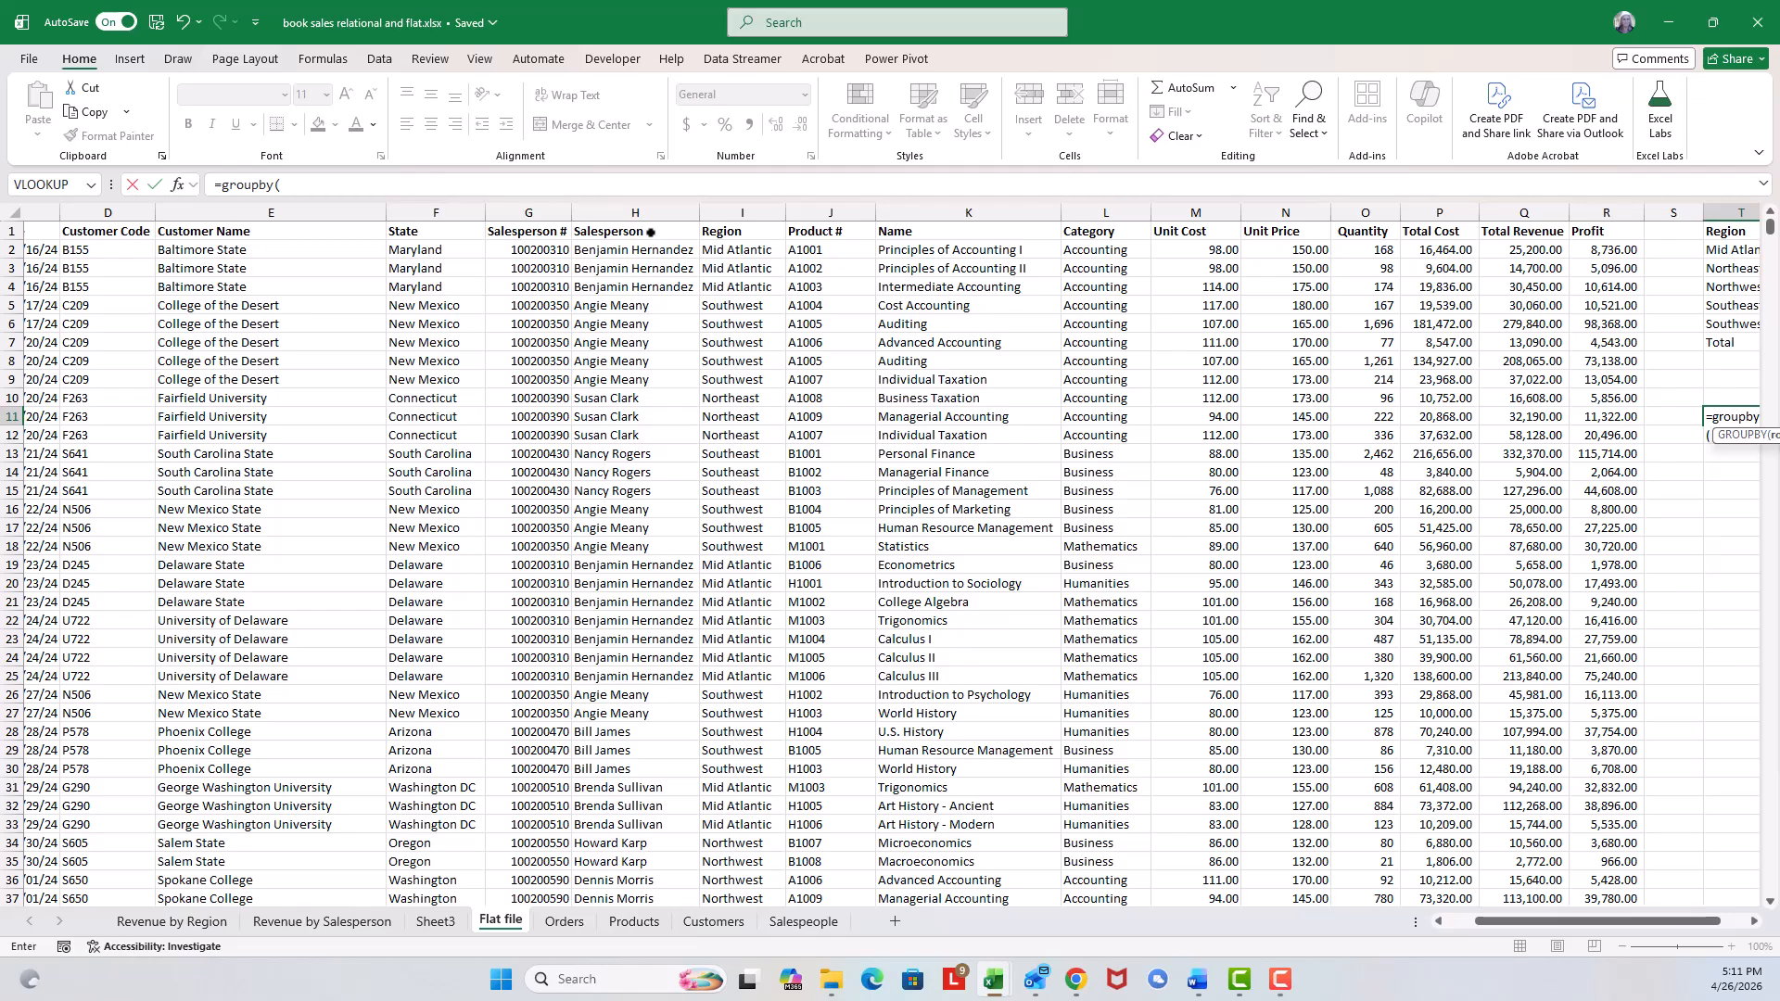
{"action": "left_click", "coordinate": [650, 232]}
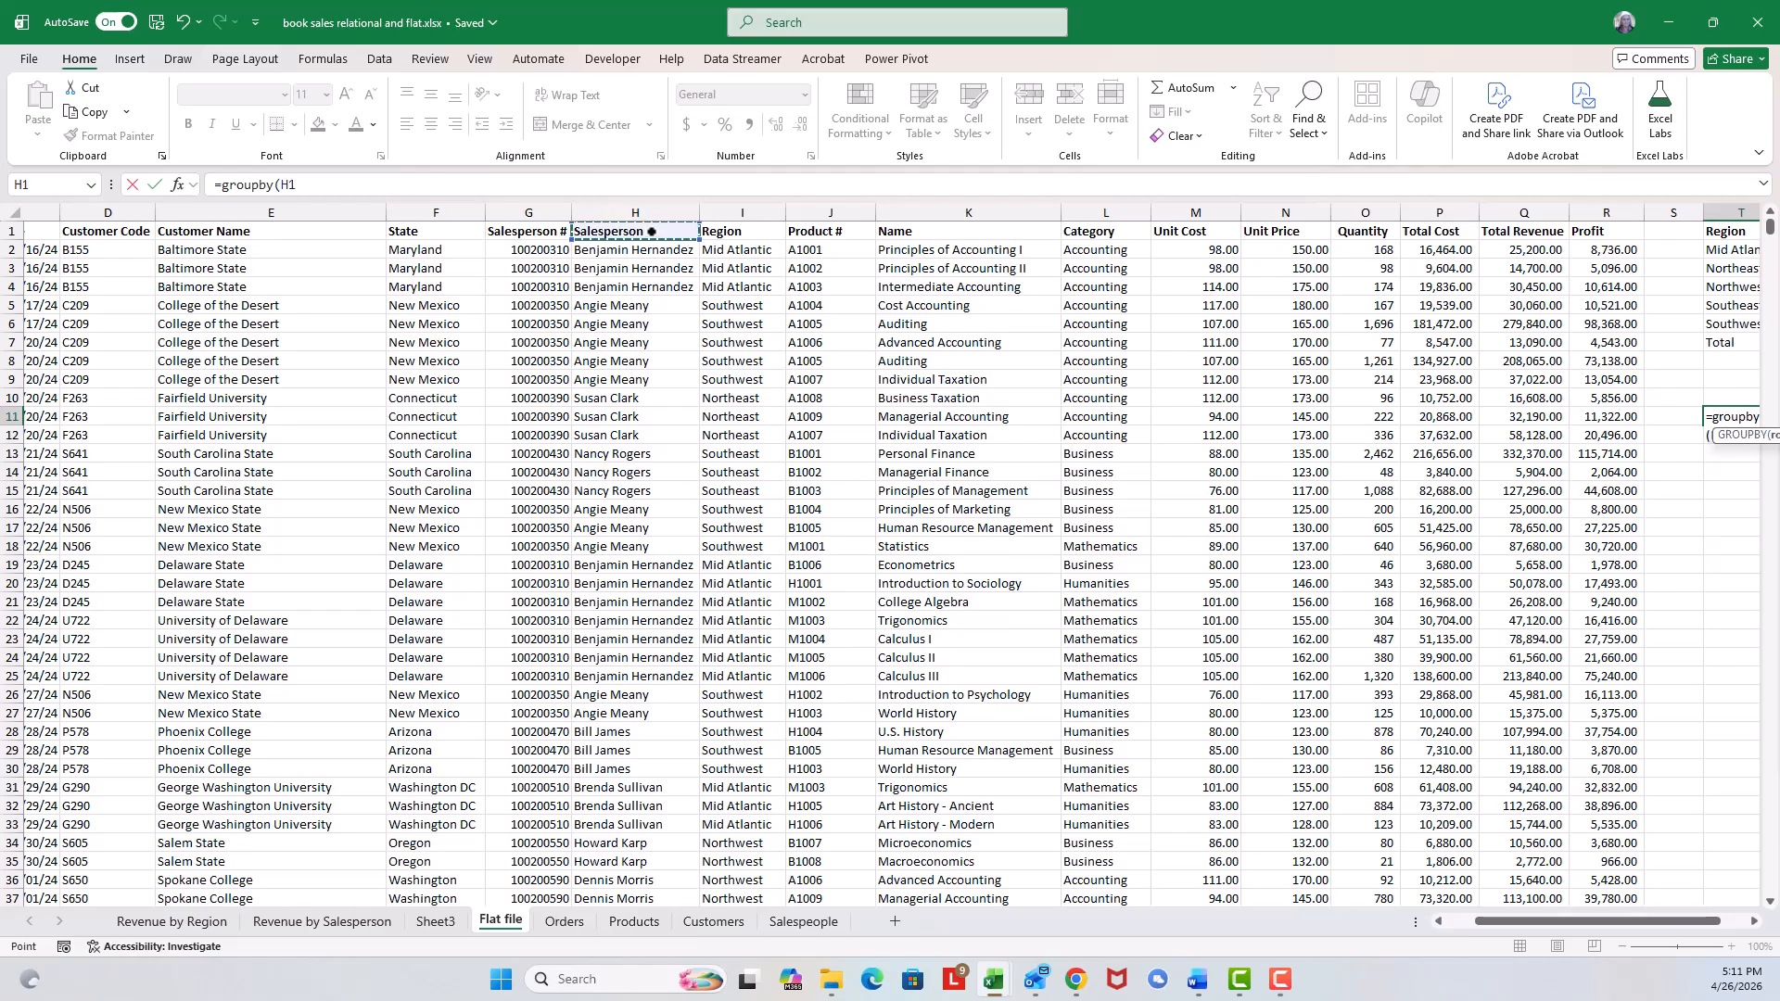
{"action": "key", "text": "ctrl+shift+Down"}
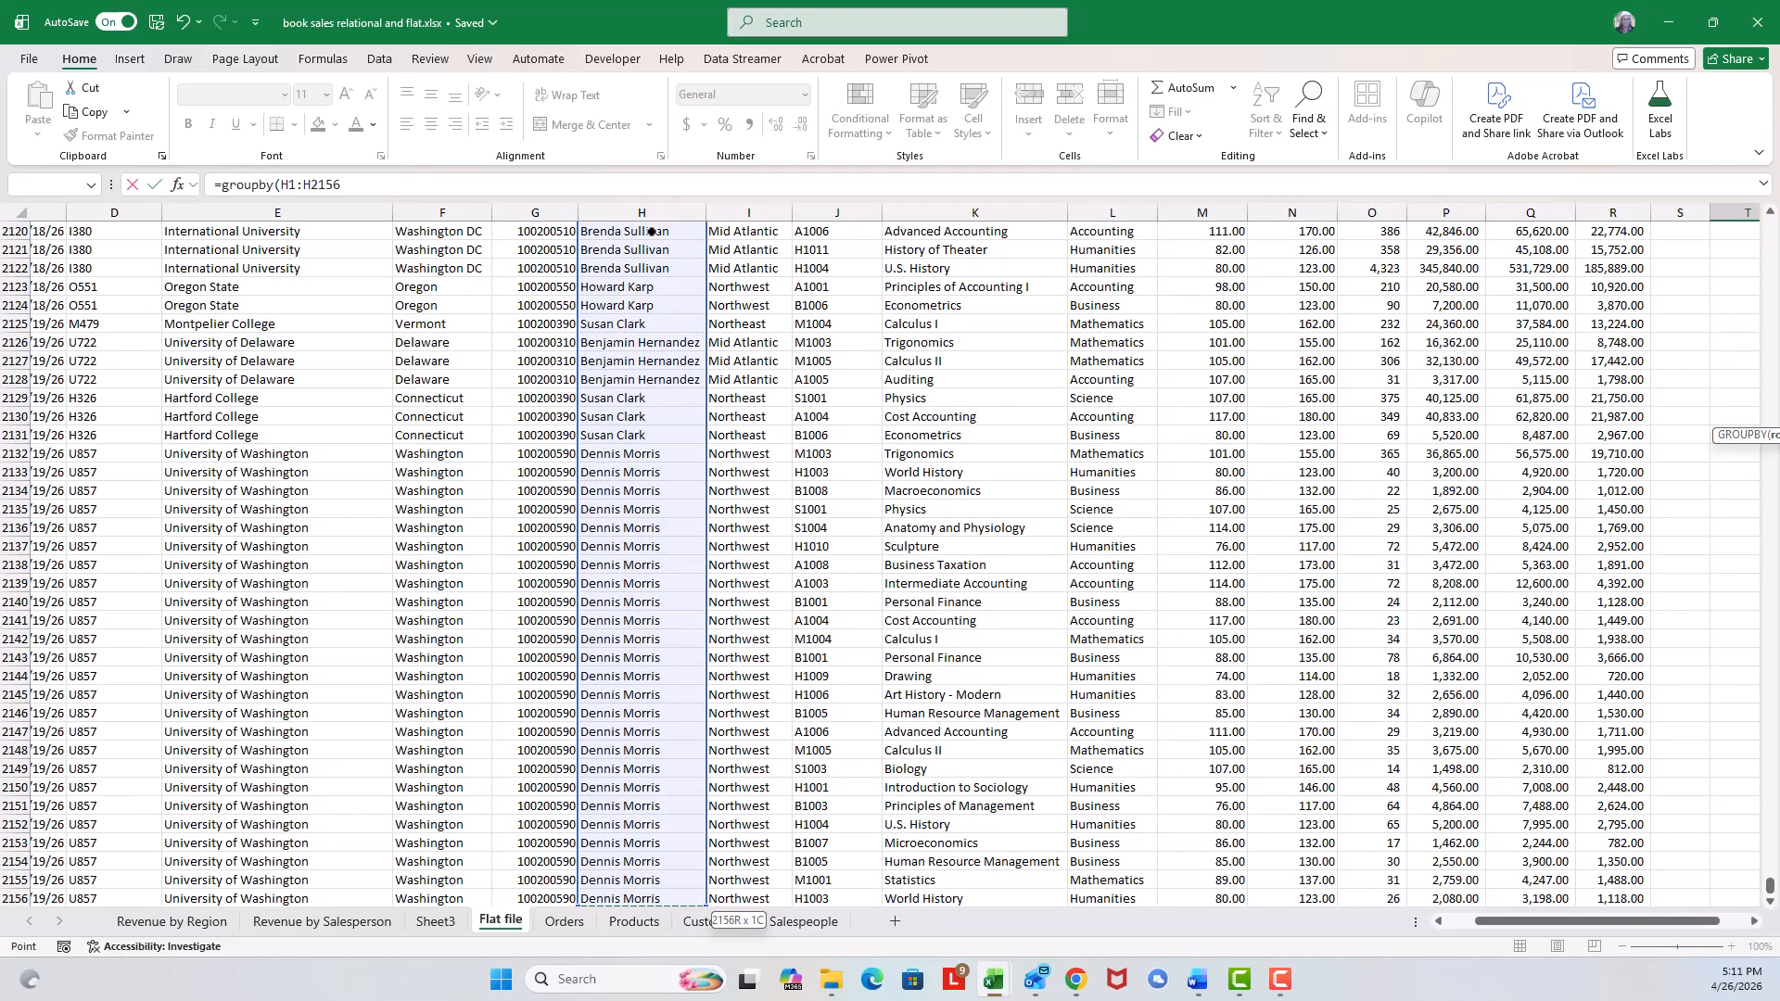
{"action": "type", "text": ","}
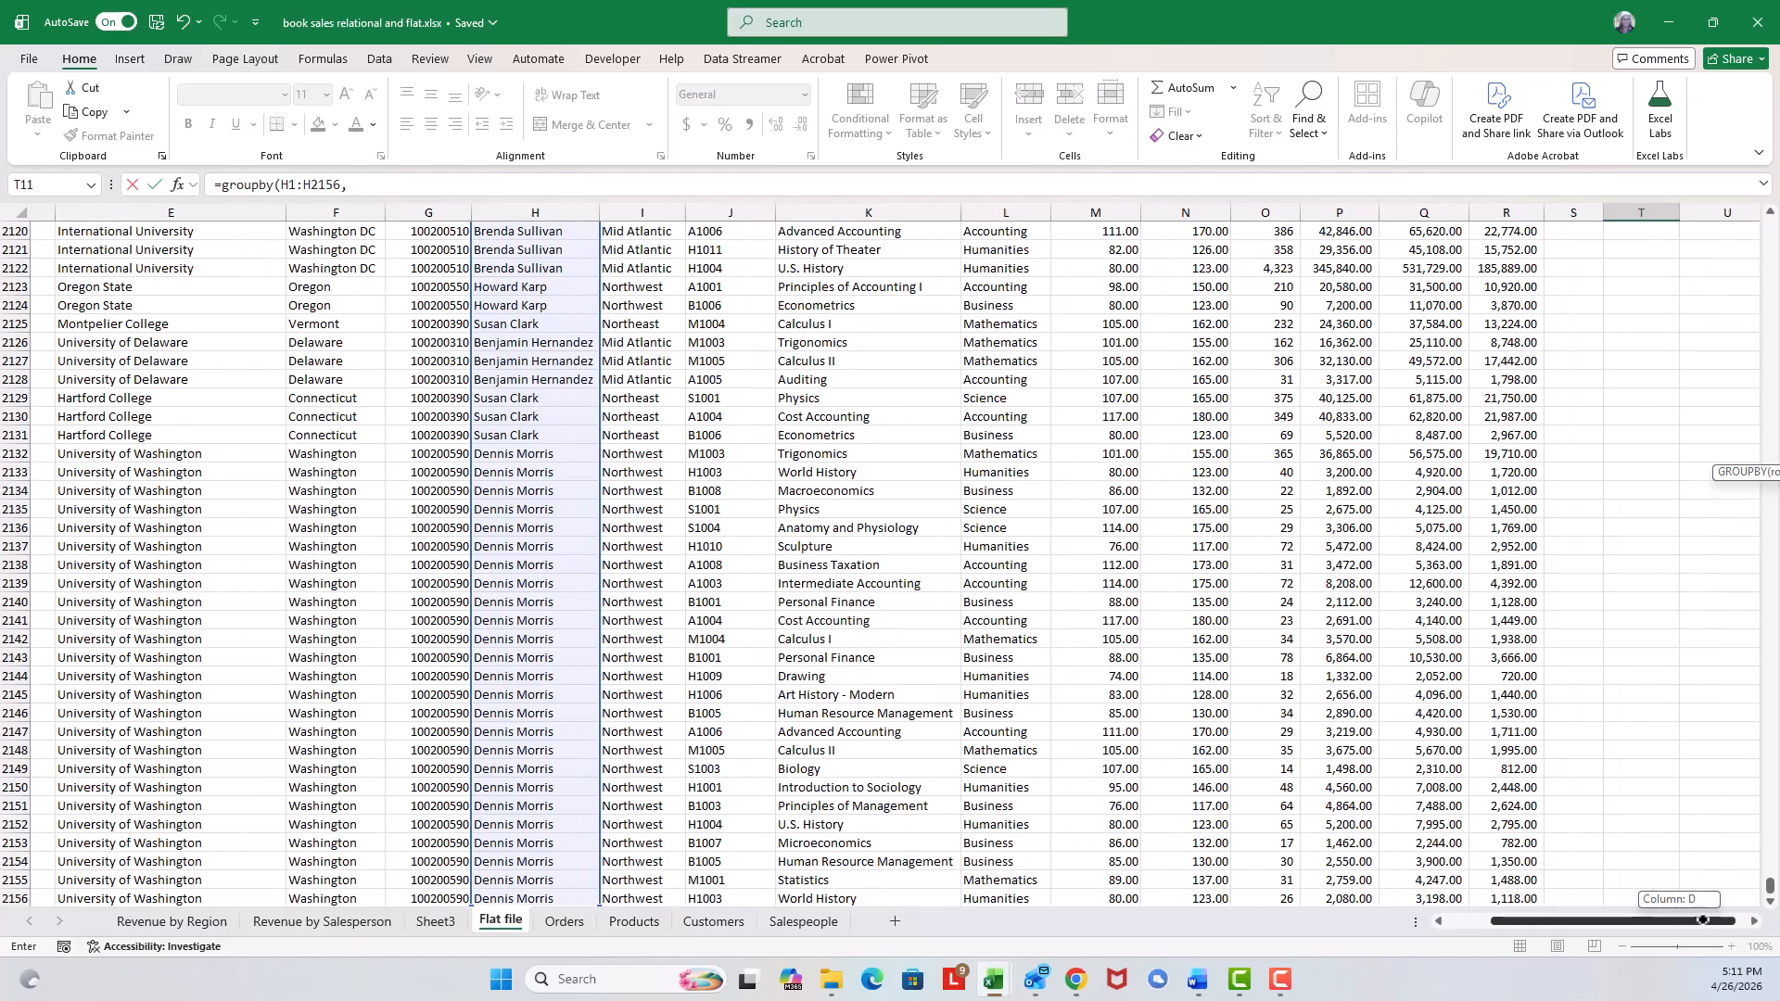
Add the Profit column R1:R2156 as the values argument of the GROUPBY formula.
{"action": "left_click_drag", "start_coordinate": [1677, 921], "coordinate": [1697, 920]}
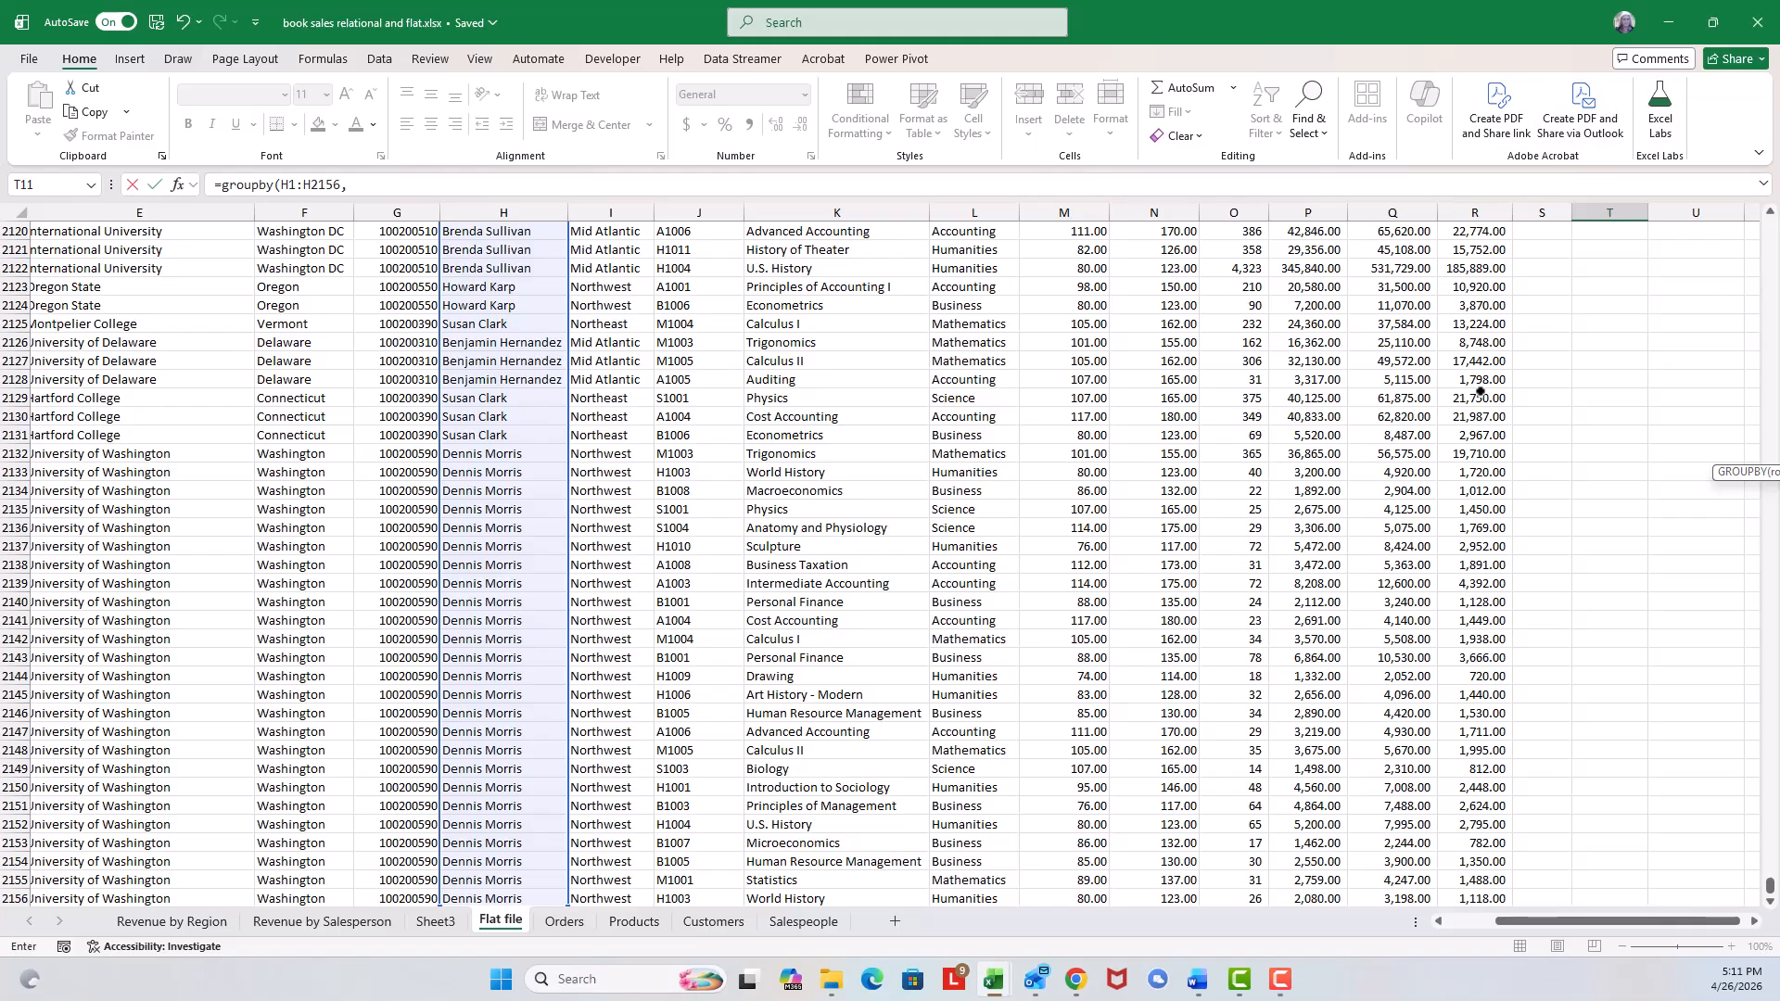
{"action": "scroll", "coordinate": [1483, 389], "scroll_direction": "up", "scroll_amount": 13}
{"action": "scroll", "coordinate": [1502, 383], "scroll_direction": "up", "scroll_amount": 20}
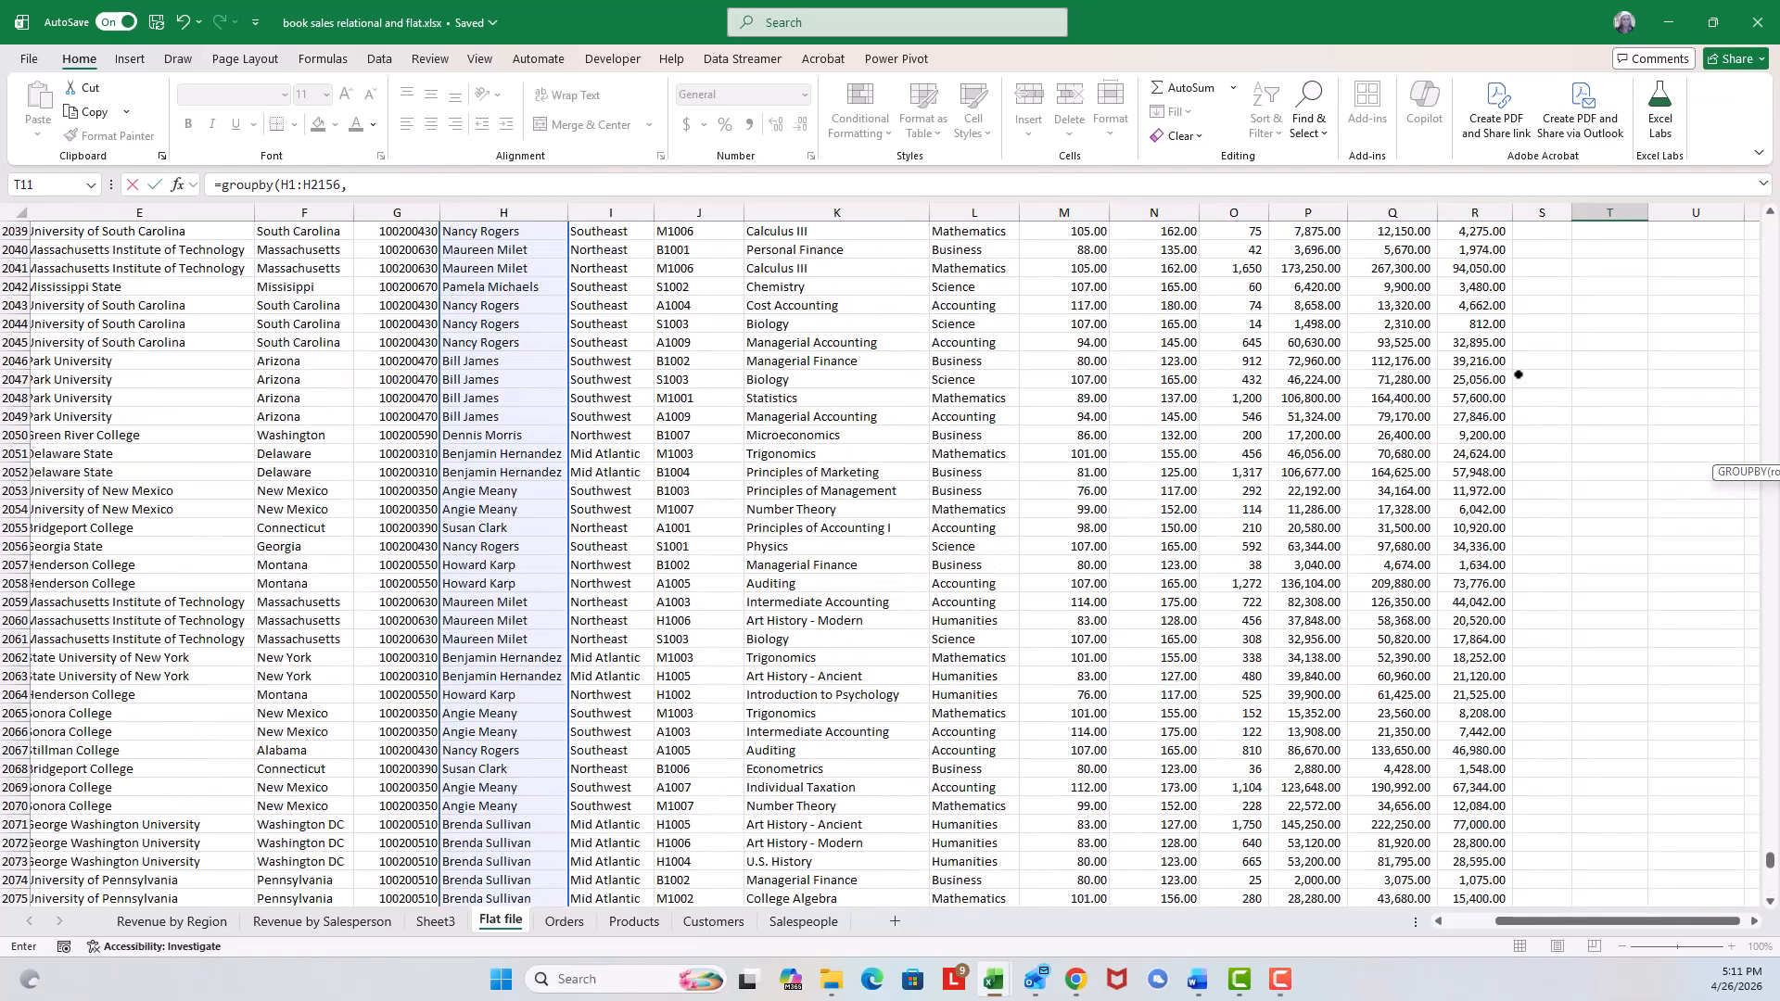
{"action": "scroll", "coordinate": [1534, 358], "scroll_direction": "up", "scroll_amount": 17}
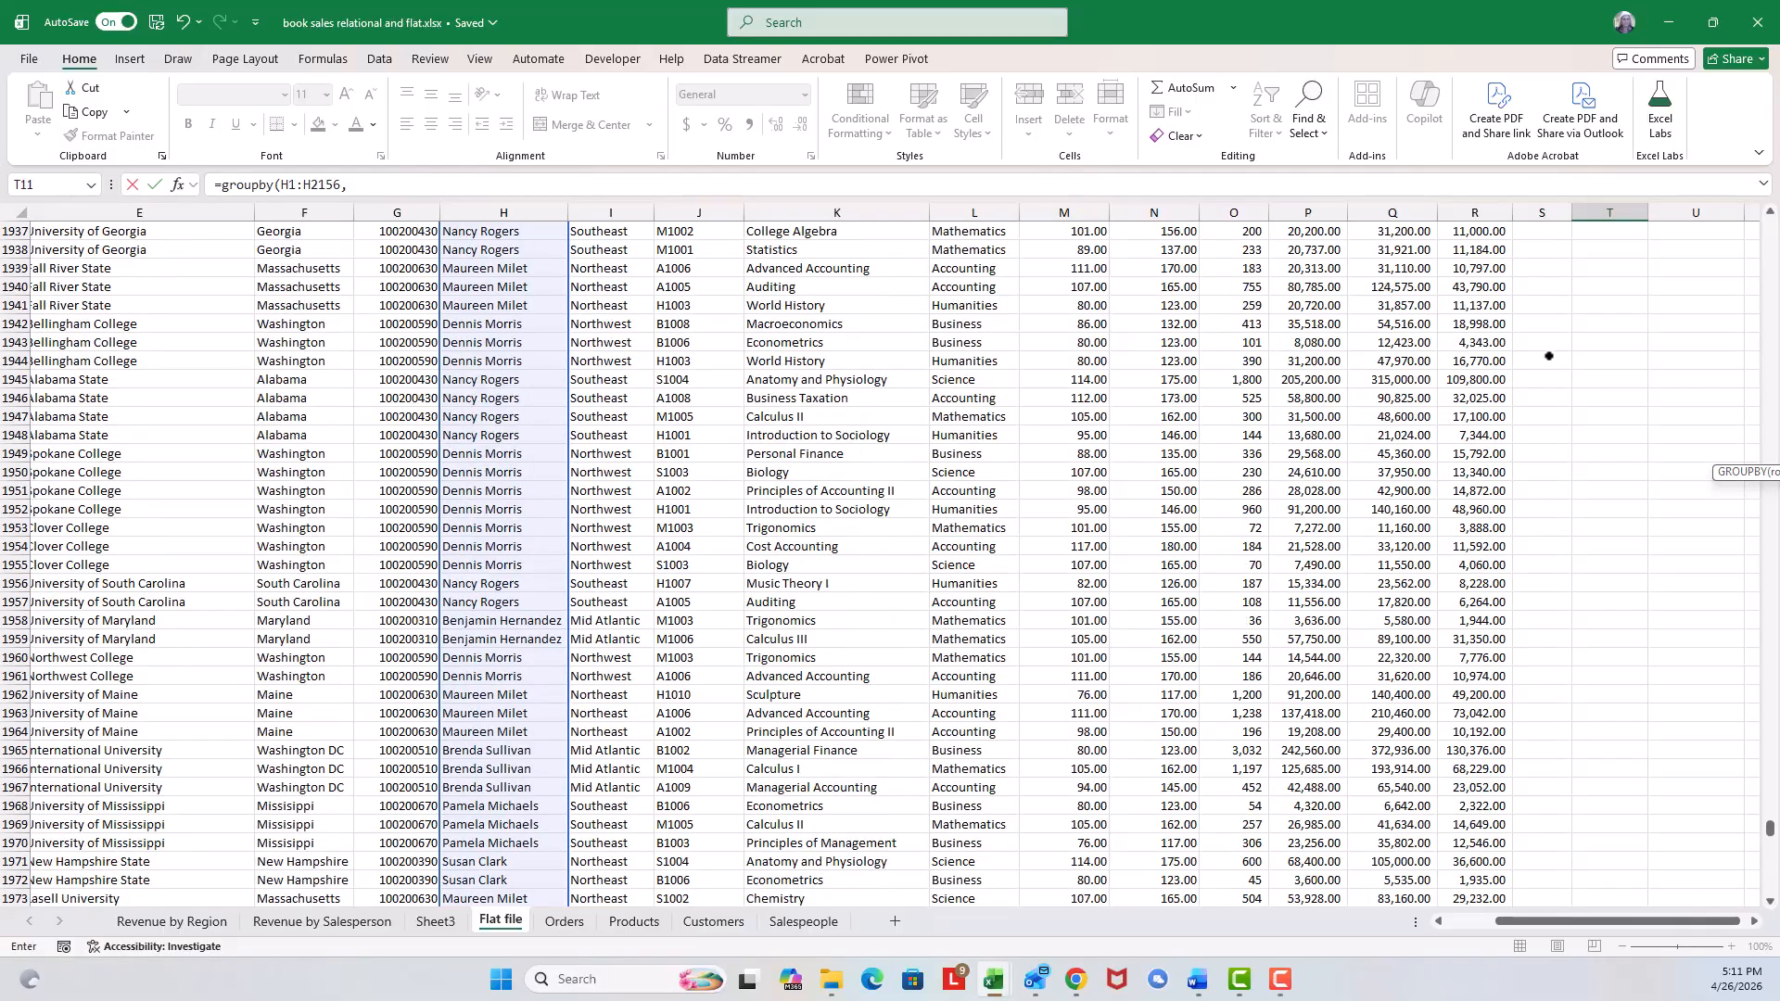
{"action": "left_click_drag", "start_coordinate": [1769, 827], "coordinate": [1754, 176]}
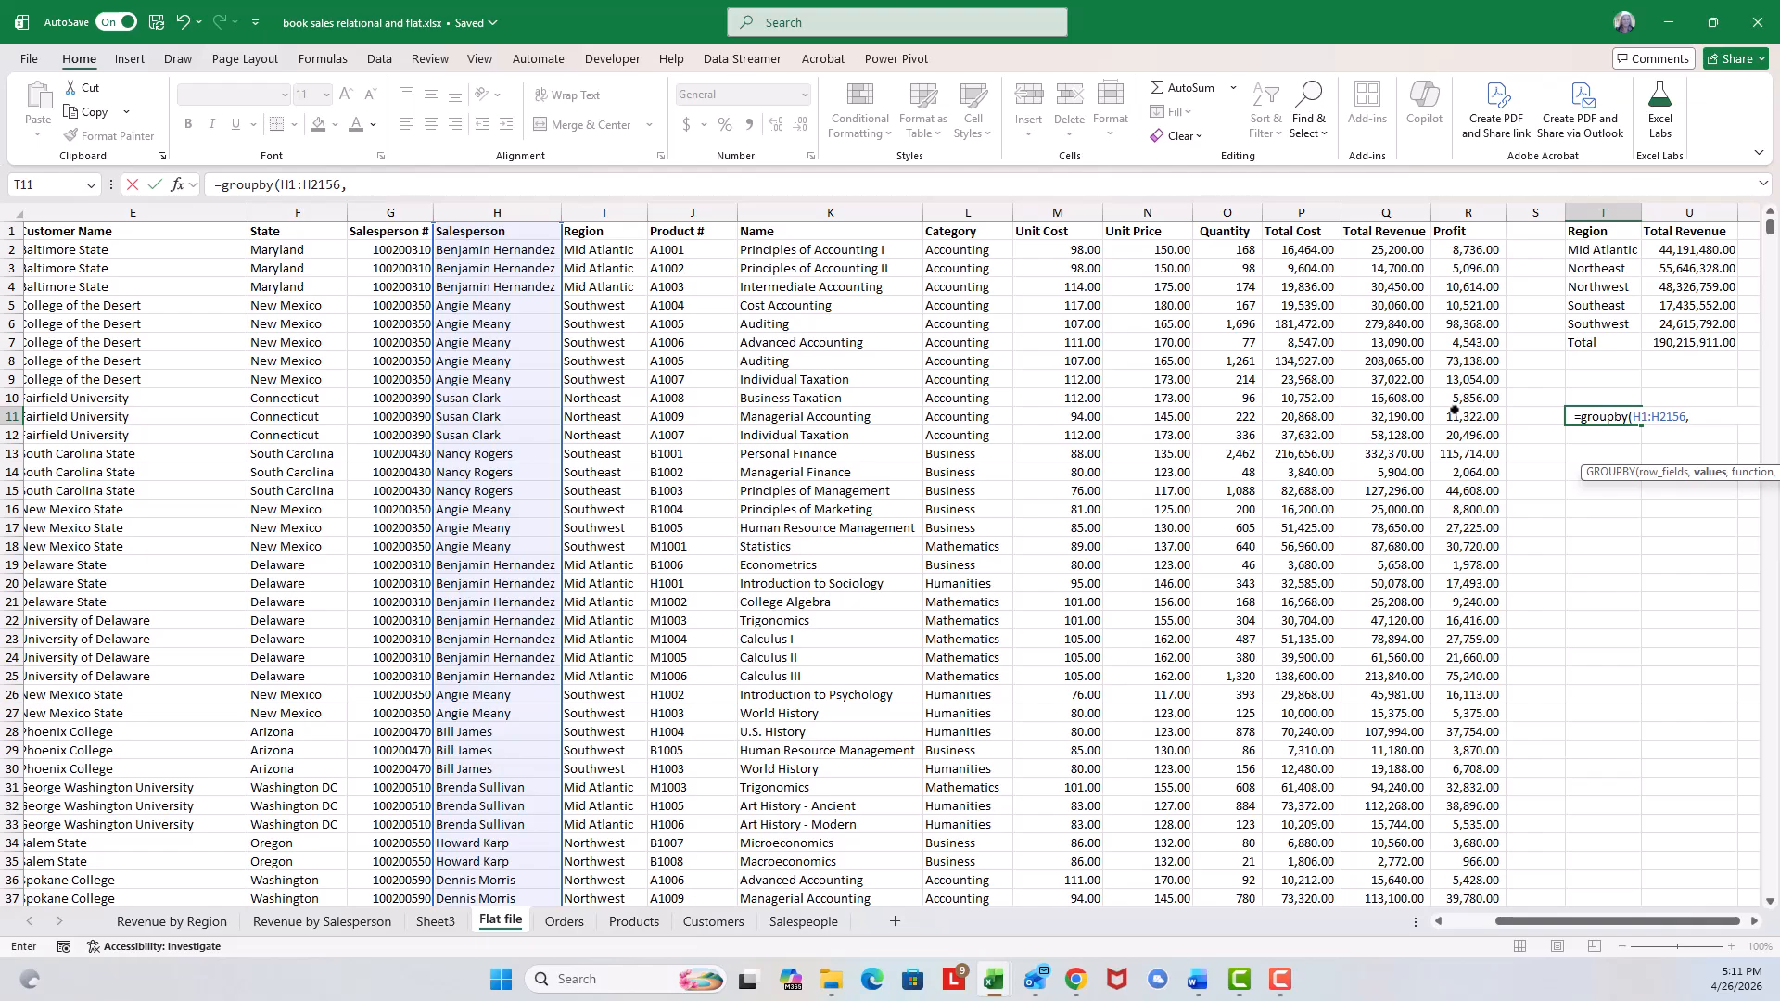
{"action": "left_click", "coordinate": [1466, 230]}
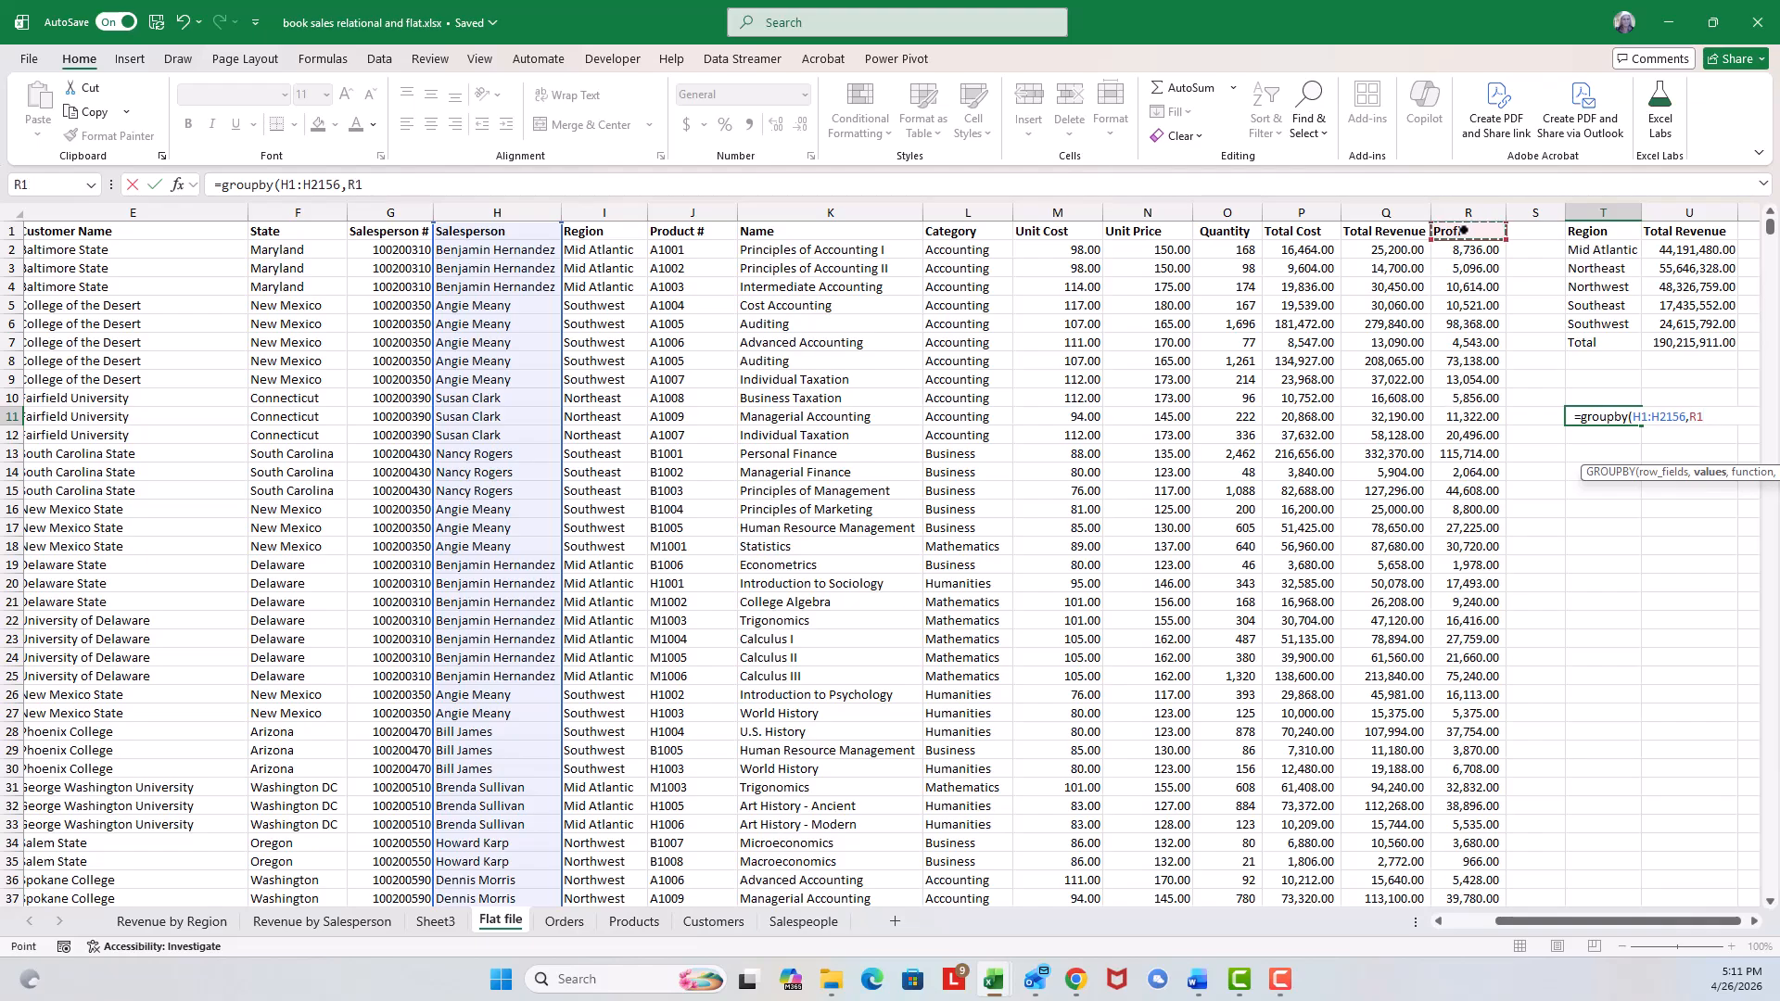
{"action": "key", "text": "ctrl+shift+Down"}
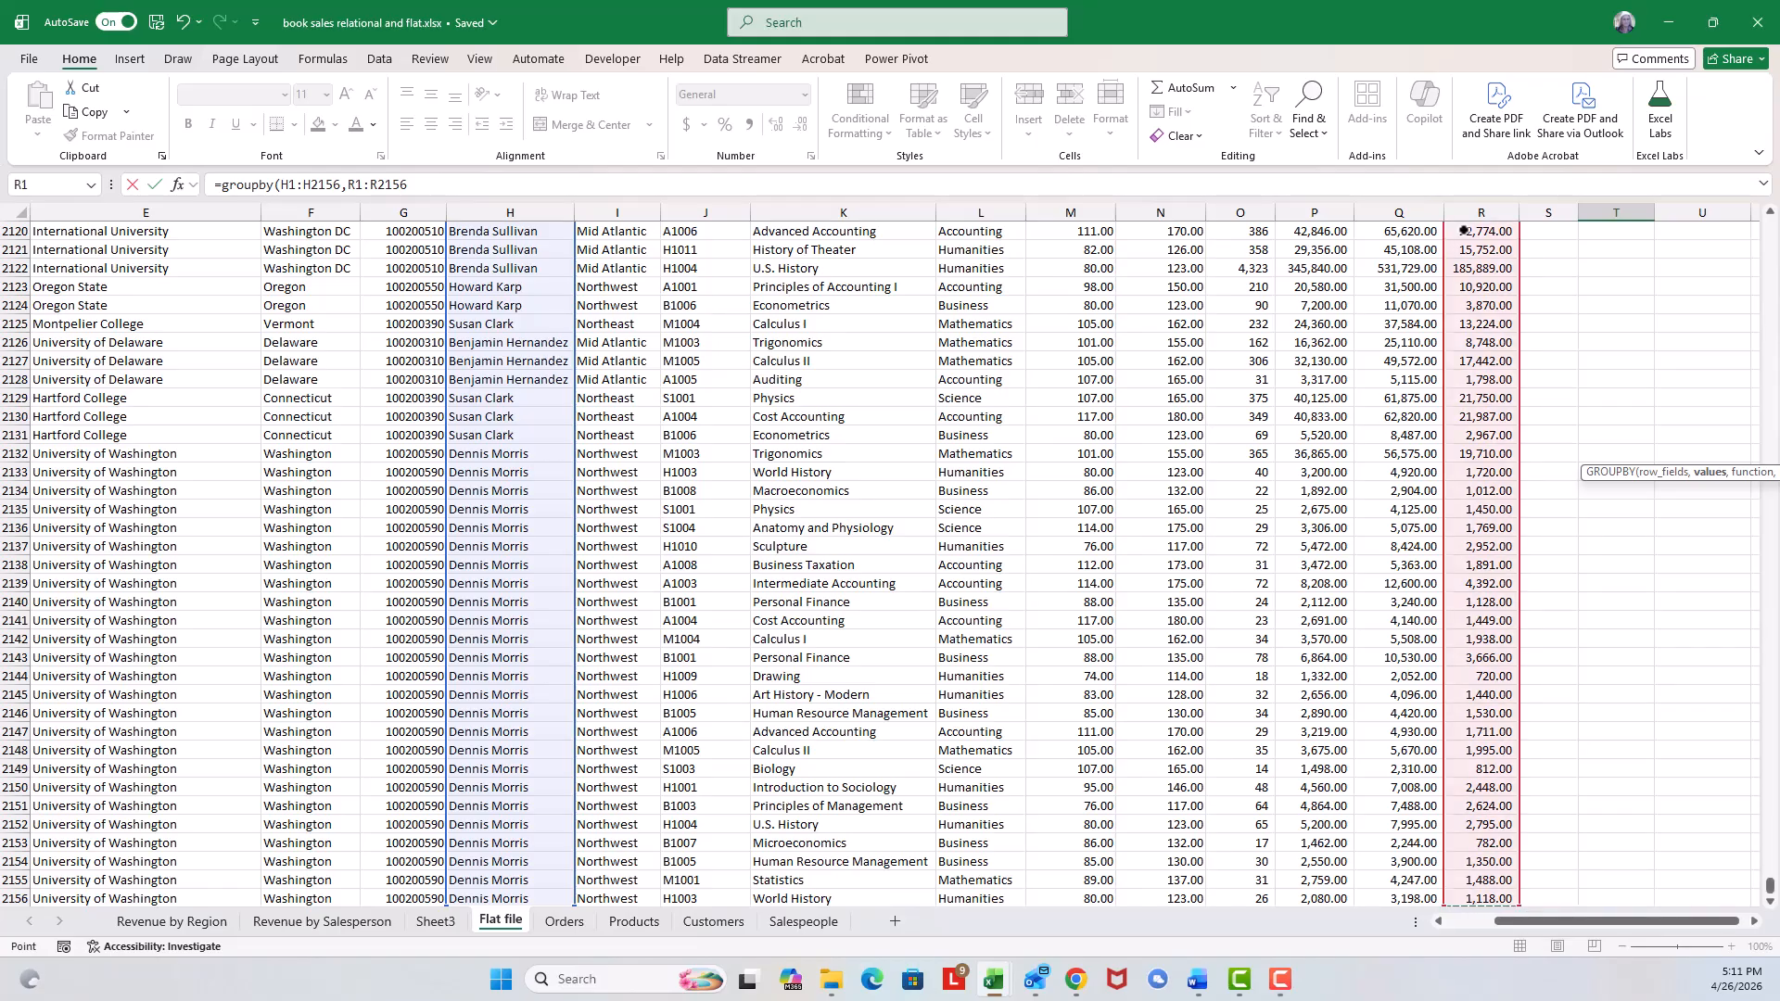
{"action": "type", "text": ","}
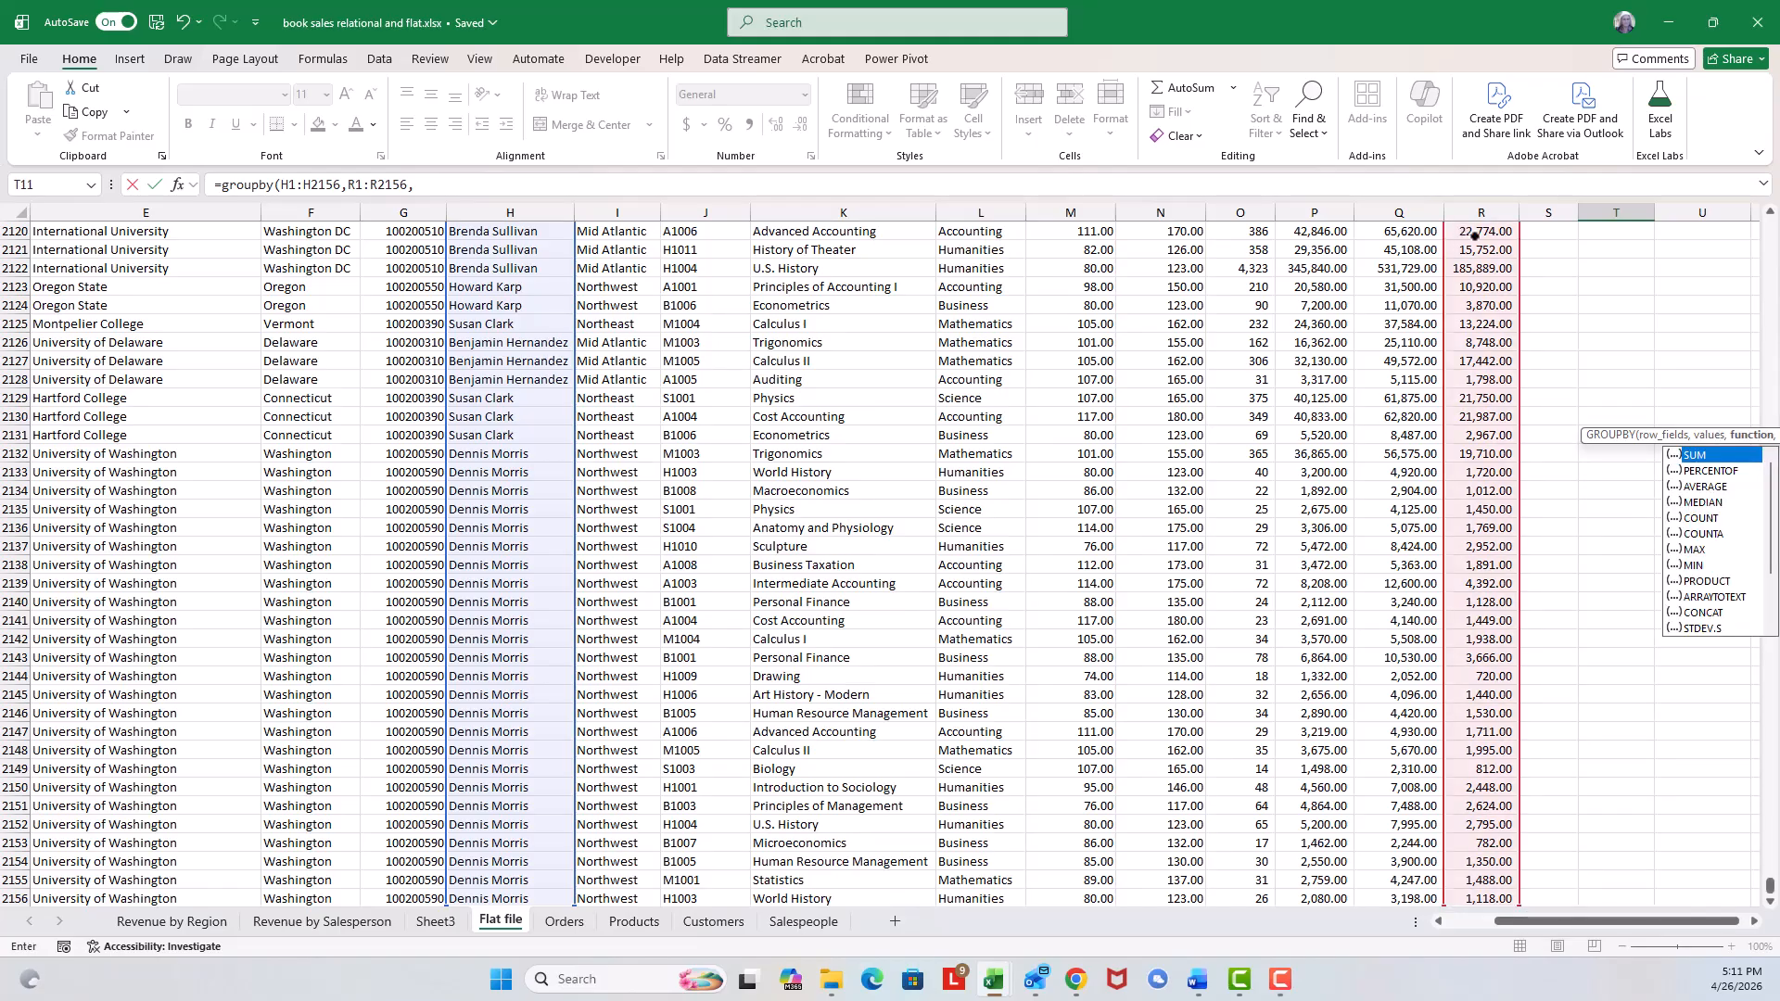
Complete the GROUPBY formula with PERCENTOF as the function and headers option 3.
{"action": "double_click", "coordinate": [1710, 472]}
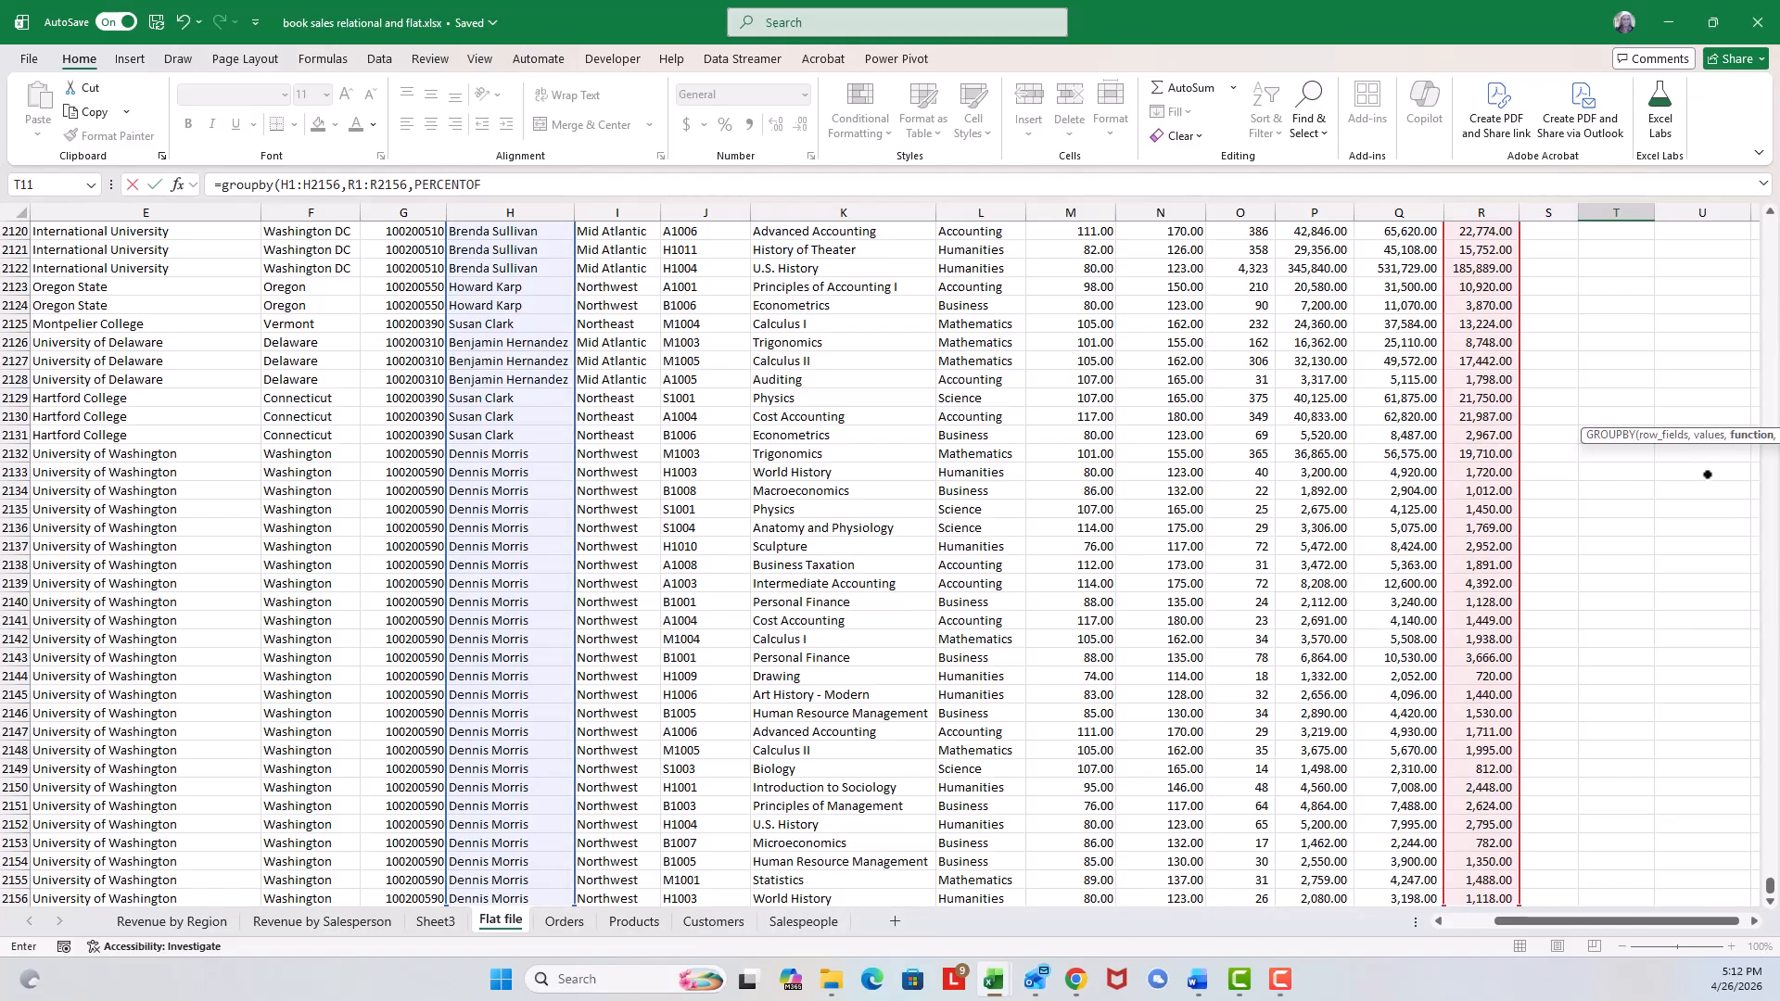
{"action": "type", "text": ","}
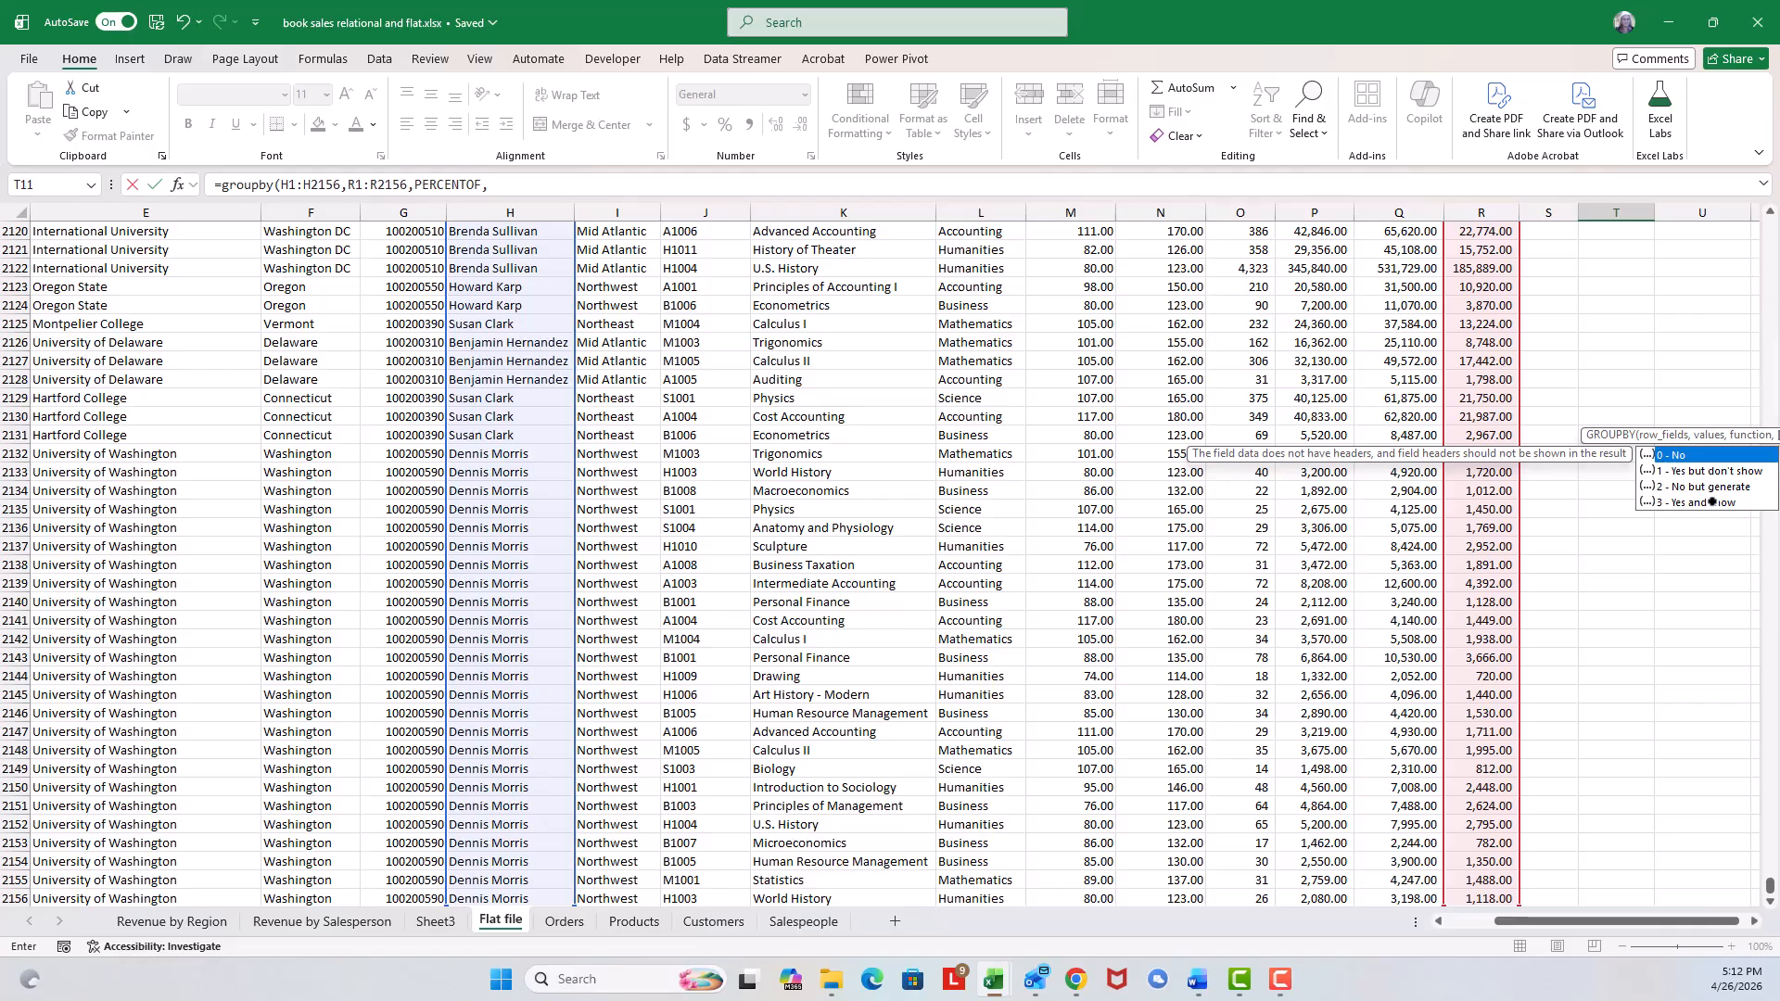
{"action": "double_click", "coordinate": [1712, 502]}
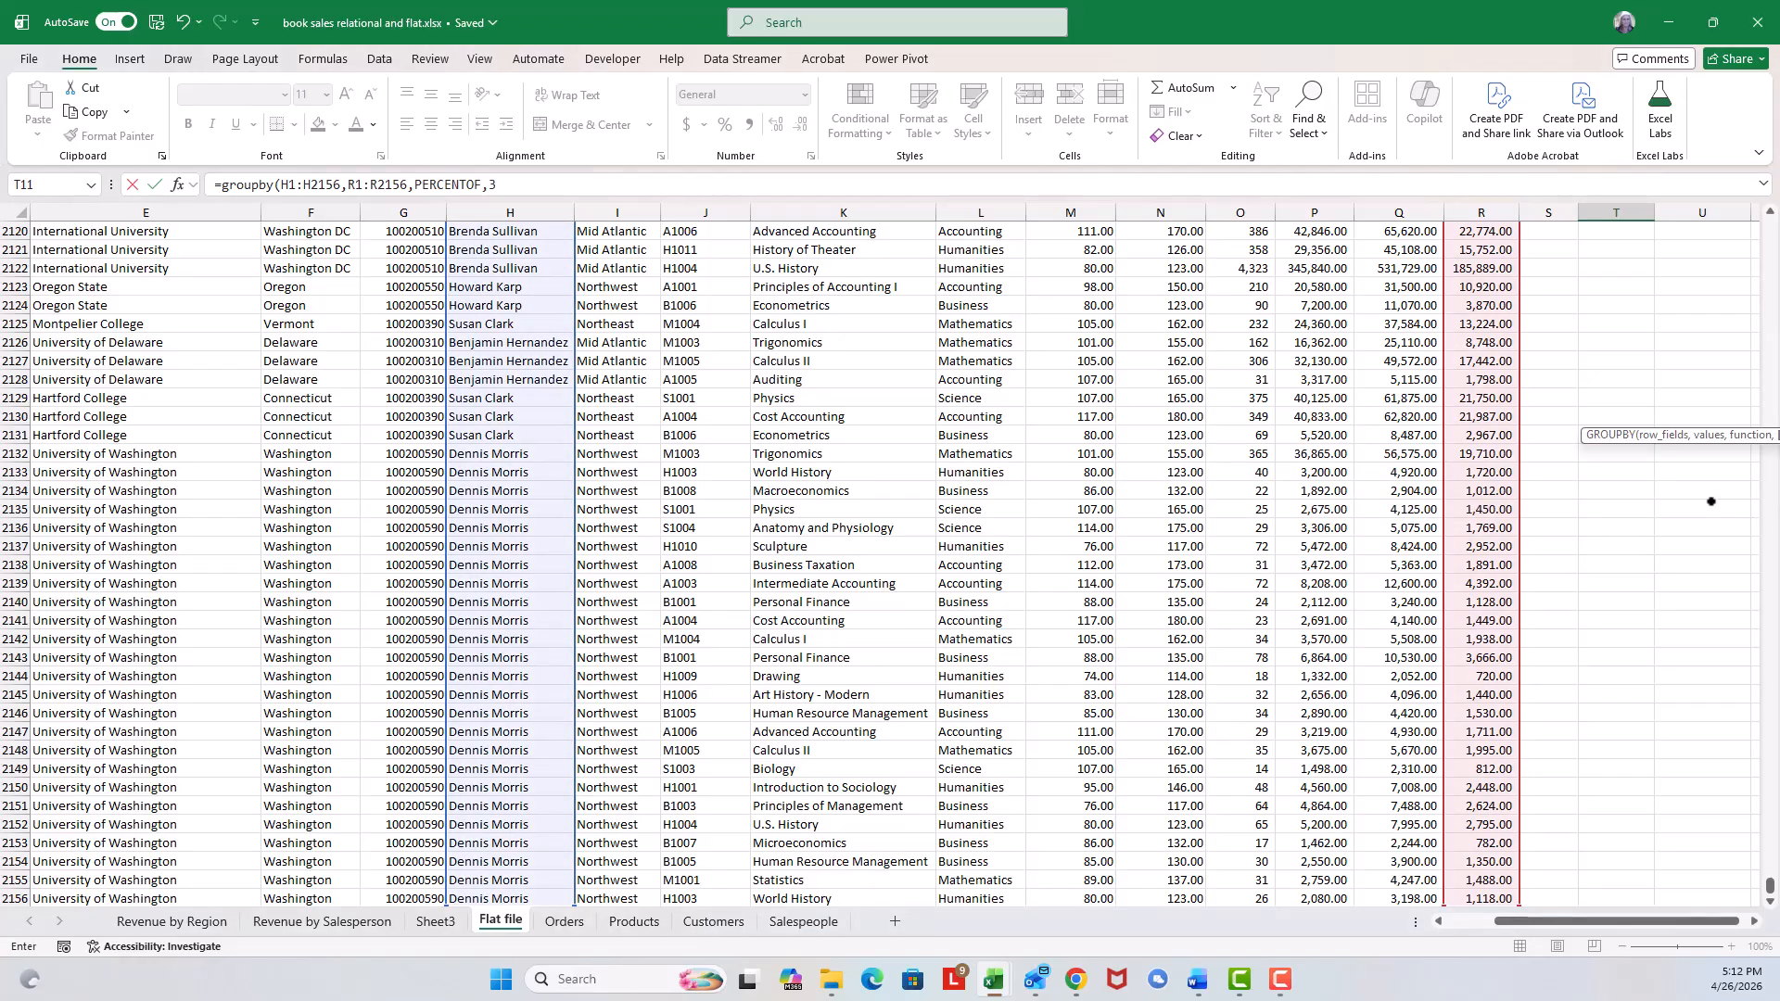
{"action": "type", "text": ")"}
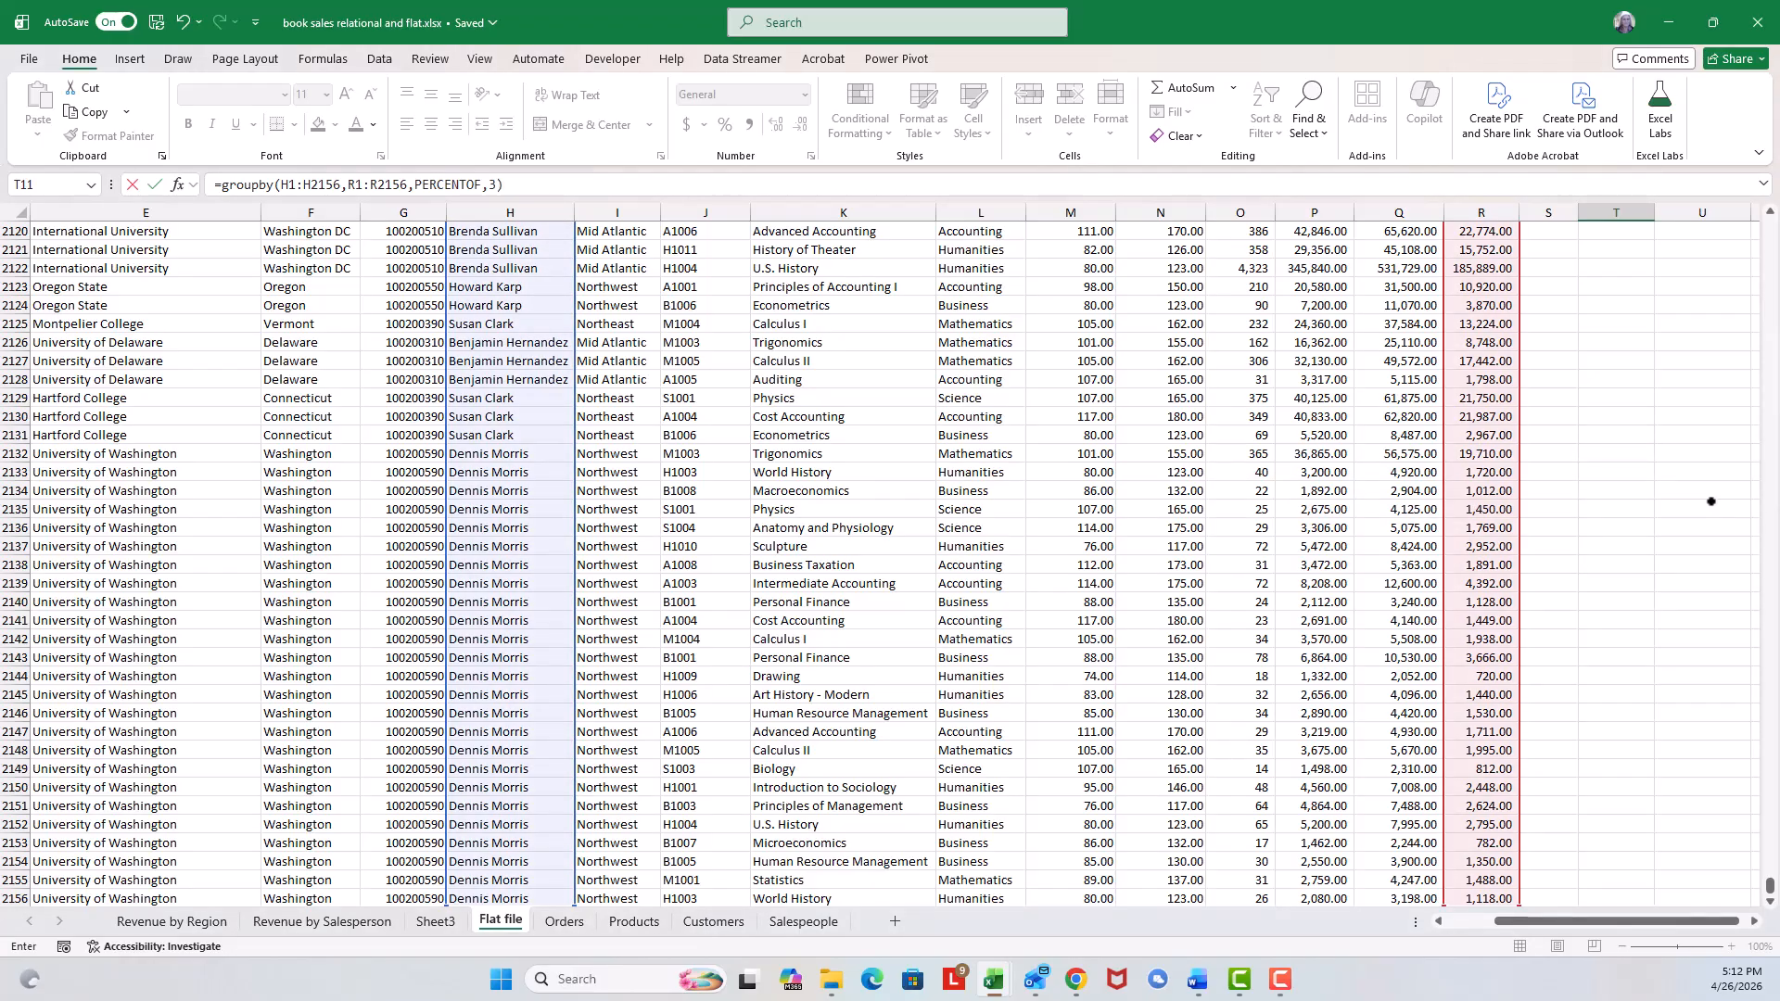
{"action": "key", "text": "Return"}
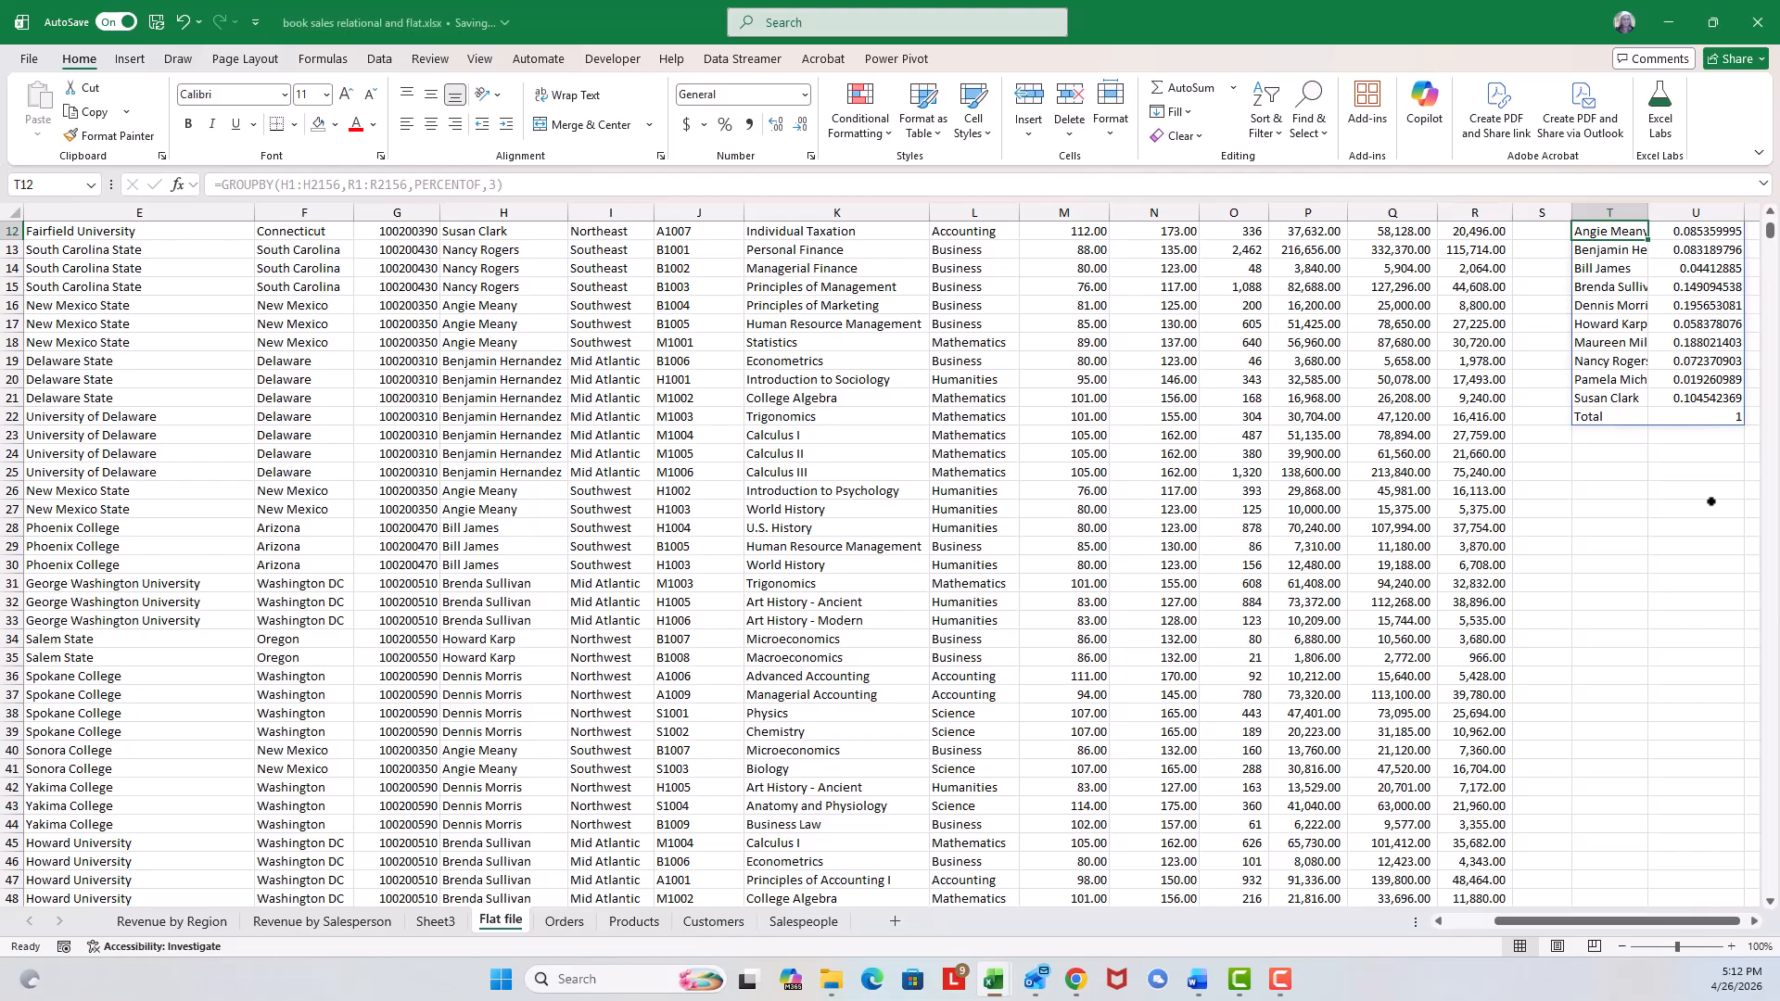
Format the GROUPBY profit share values in U12:U22 as percentages with two decimal places.
{"action": "left_click", "coordinate": [1754, 921]}
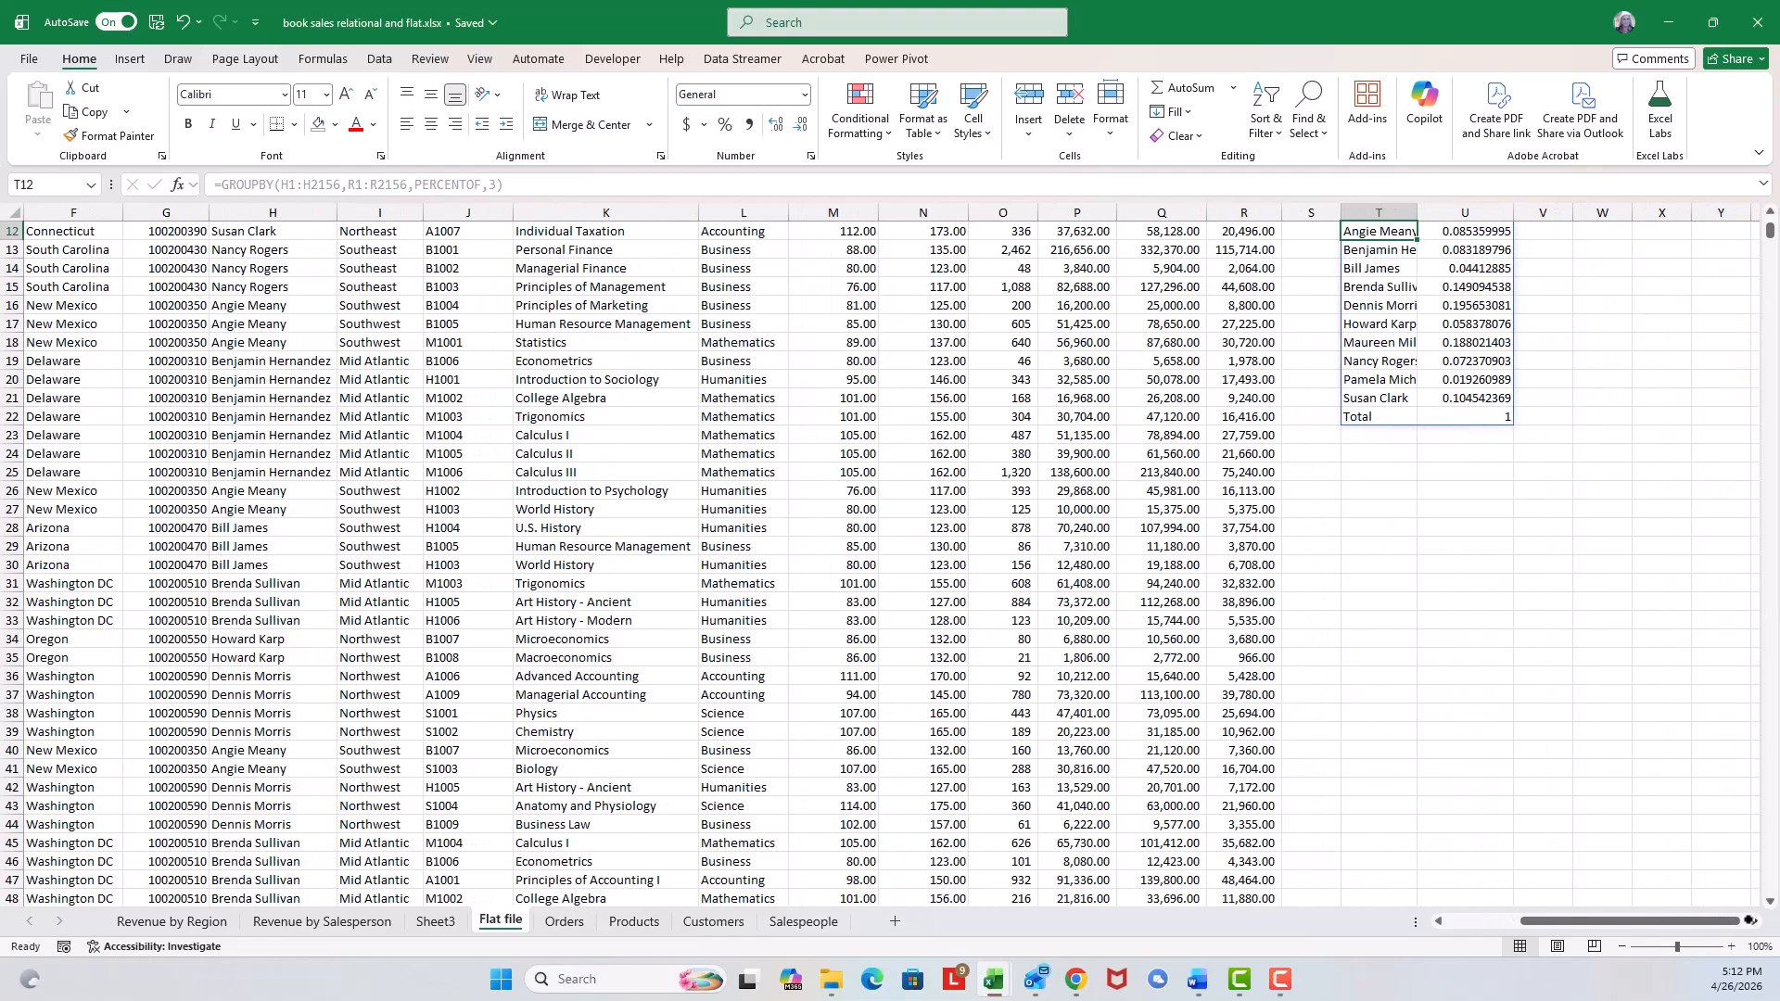
{"action": "left_click", "coordinate": [1754, 921]}
{"action": "scroll", "coordinate": [1538, 720], "scroll_direction": "up", "scroll_amount": 2}
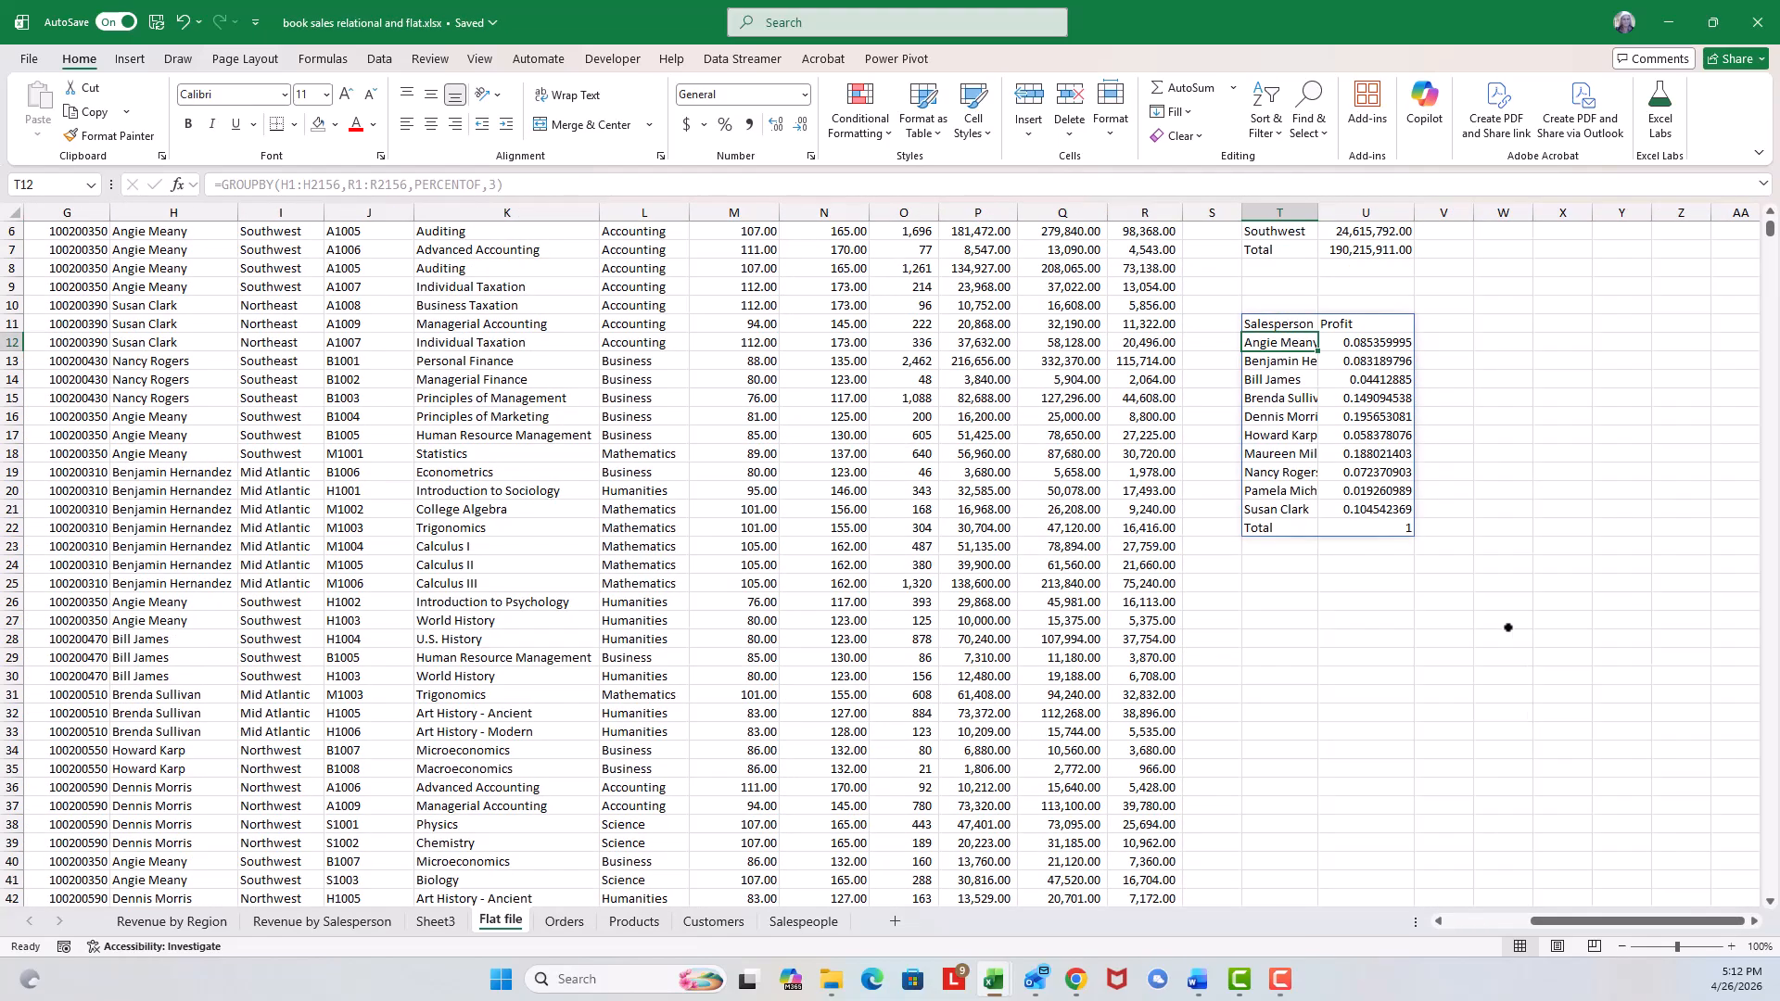
{"action": "left_click_drag", "start_coordinate": [1383, 341], "coordinate": [1390, 530]}
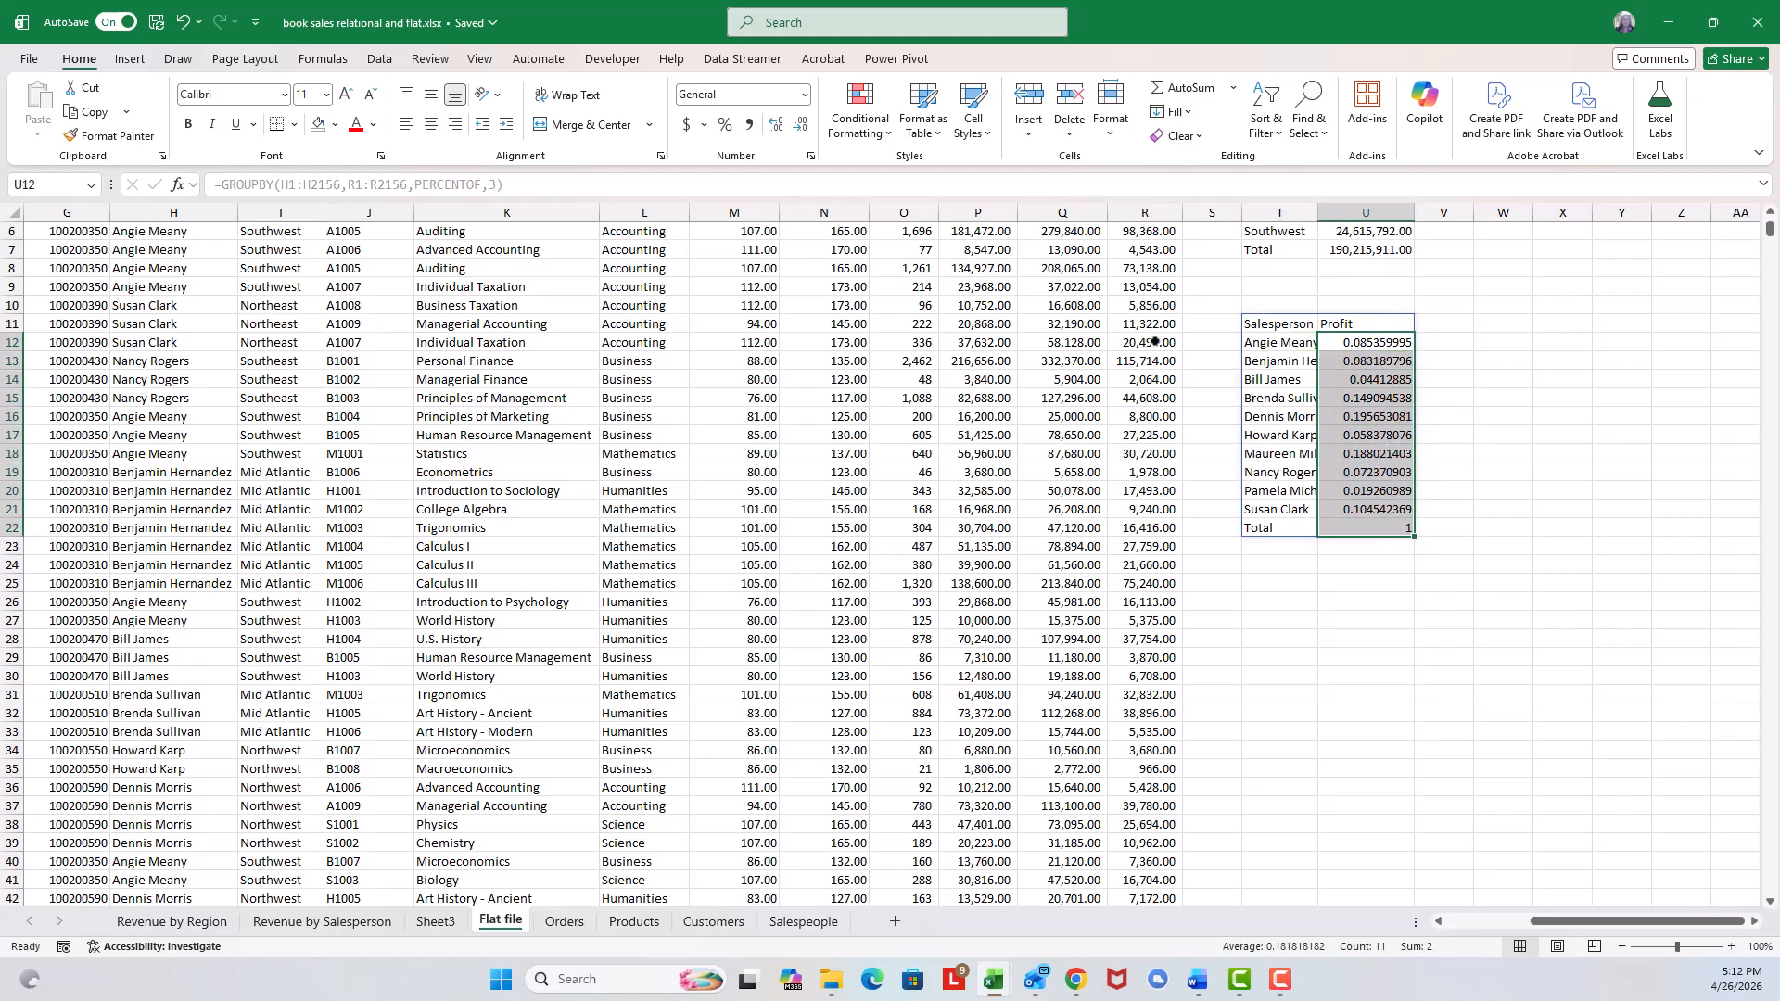
{"action": "left_click", "coordinate": [724, 125]}
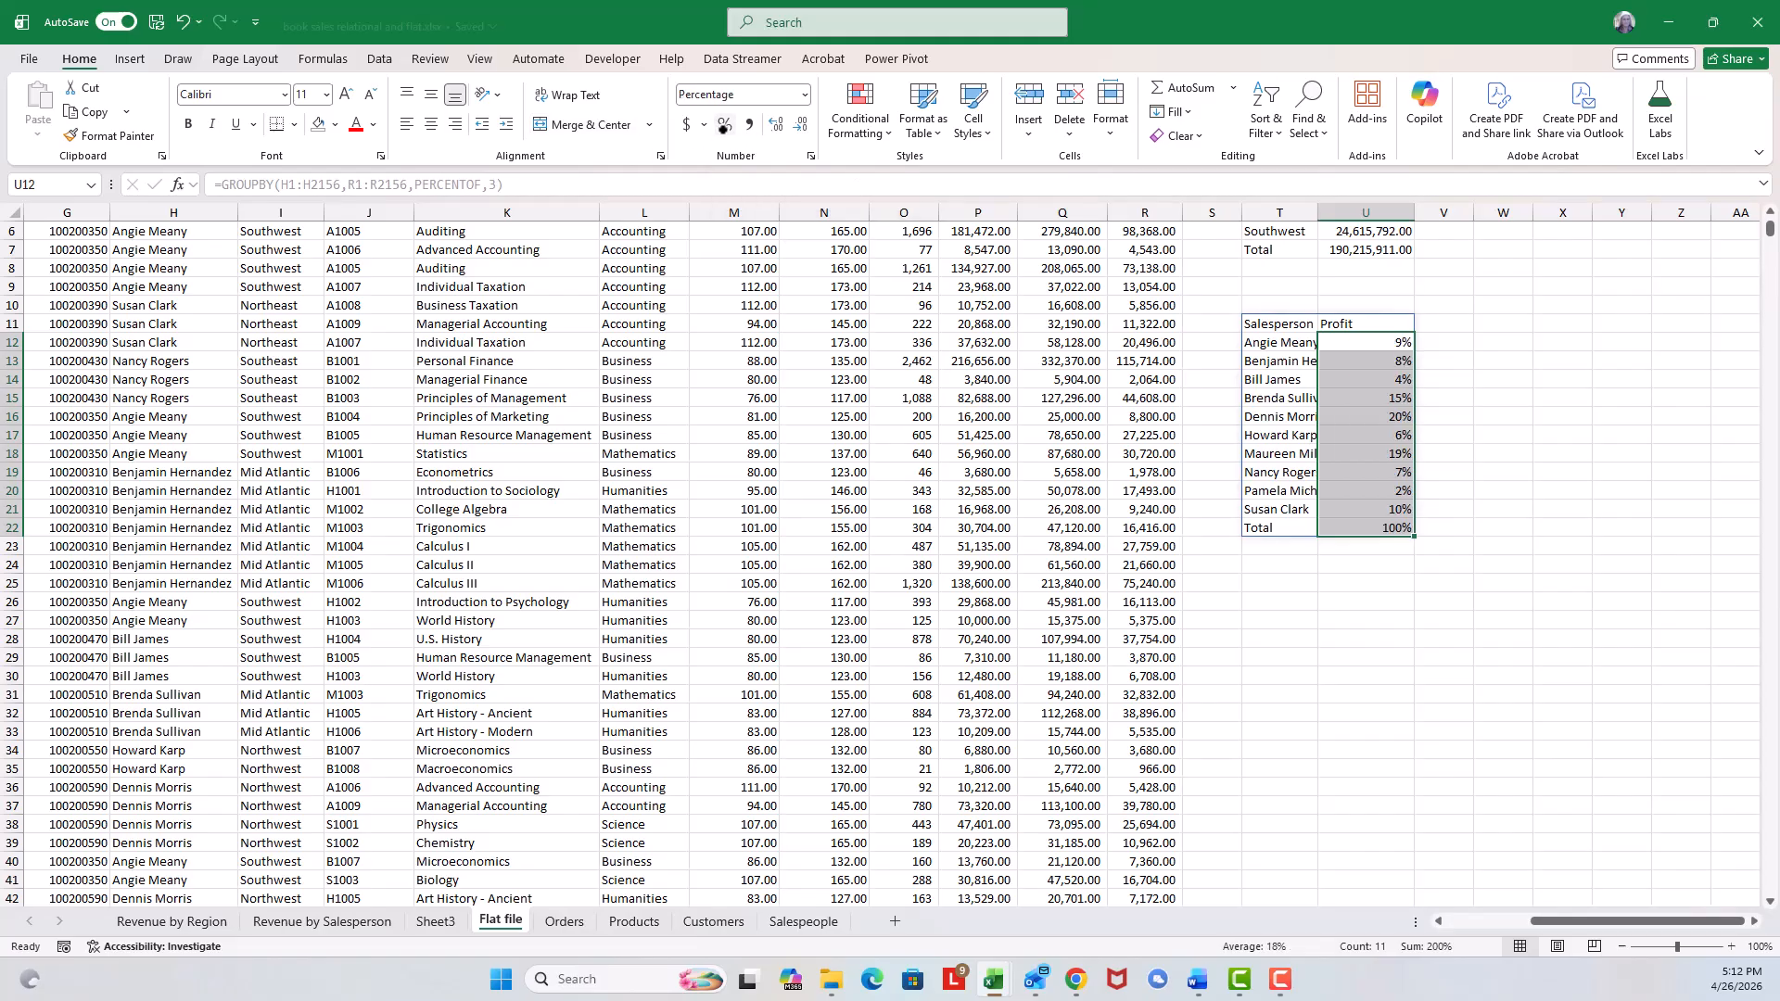
{"action": "left_click", "coordinate": [776, 125]}
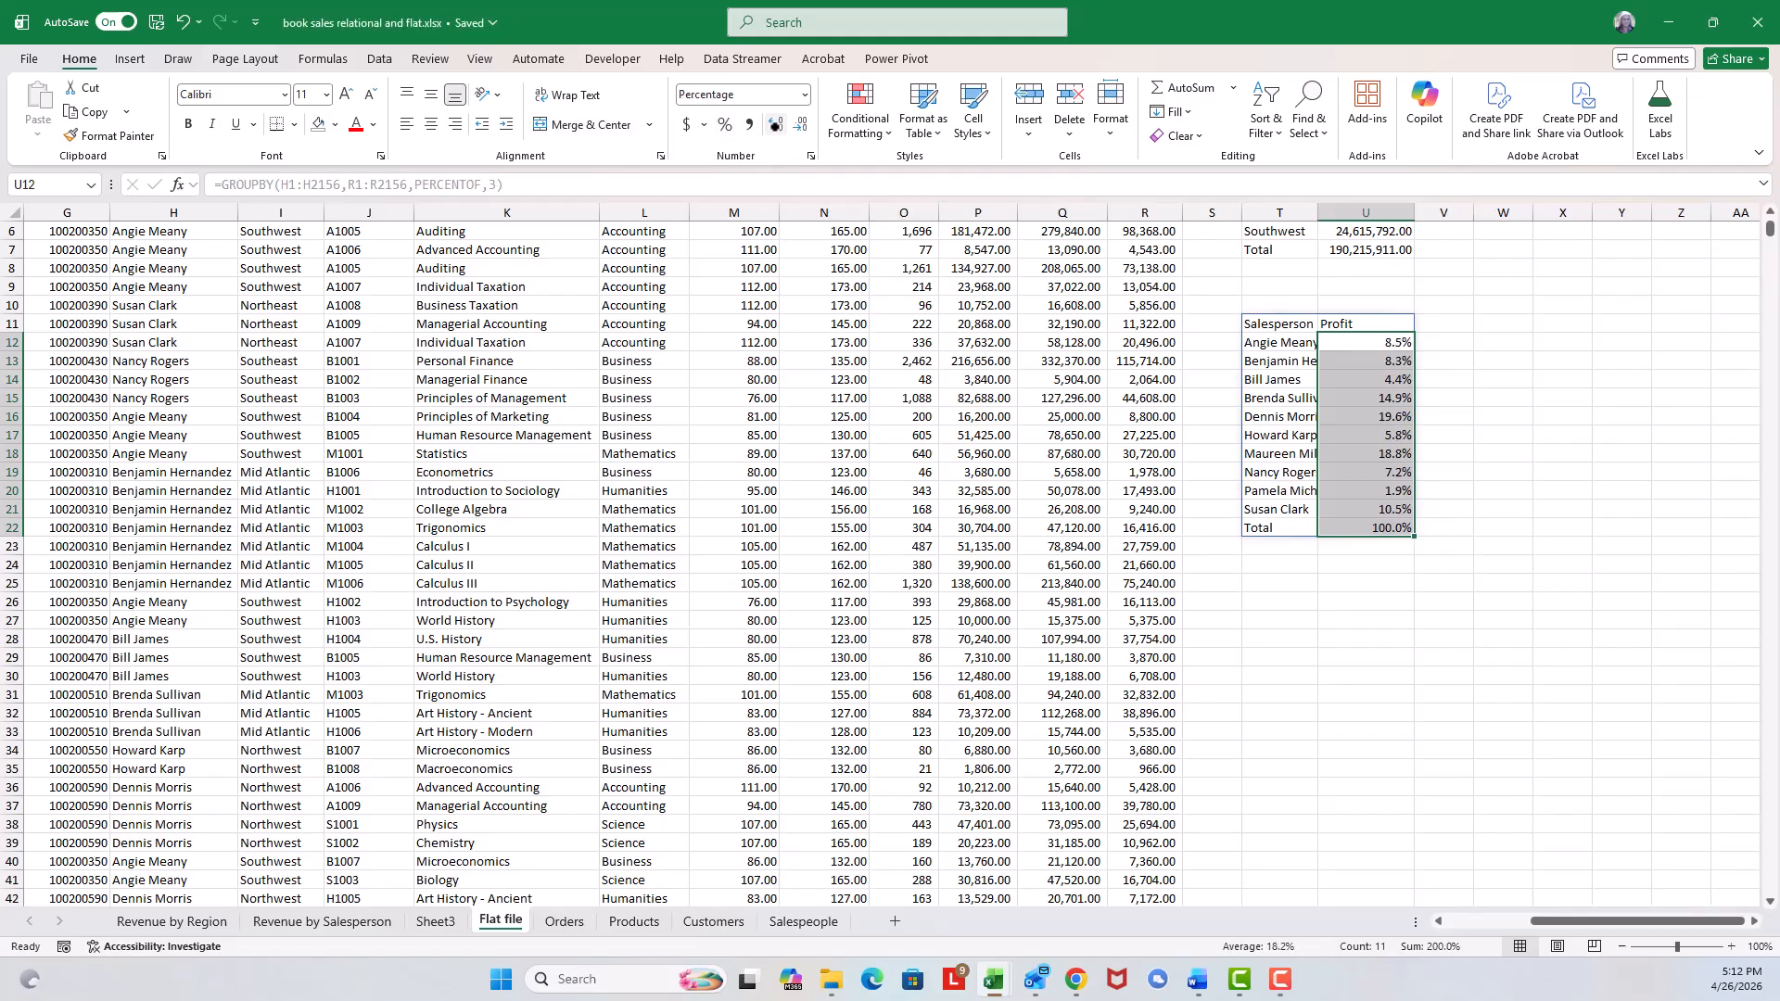
{"action": "left_click", "coordinate": [776, 125]}
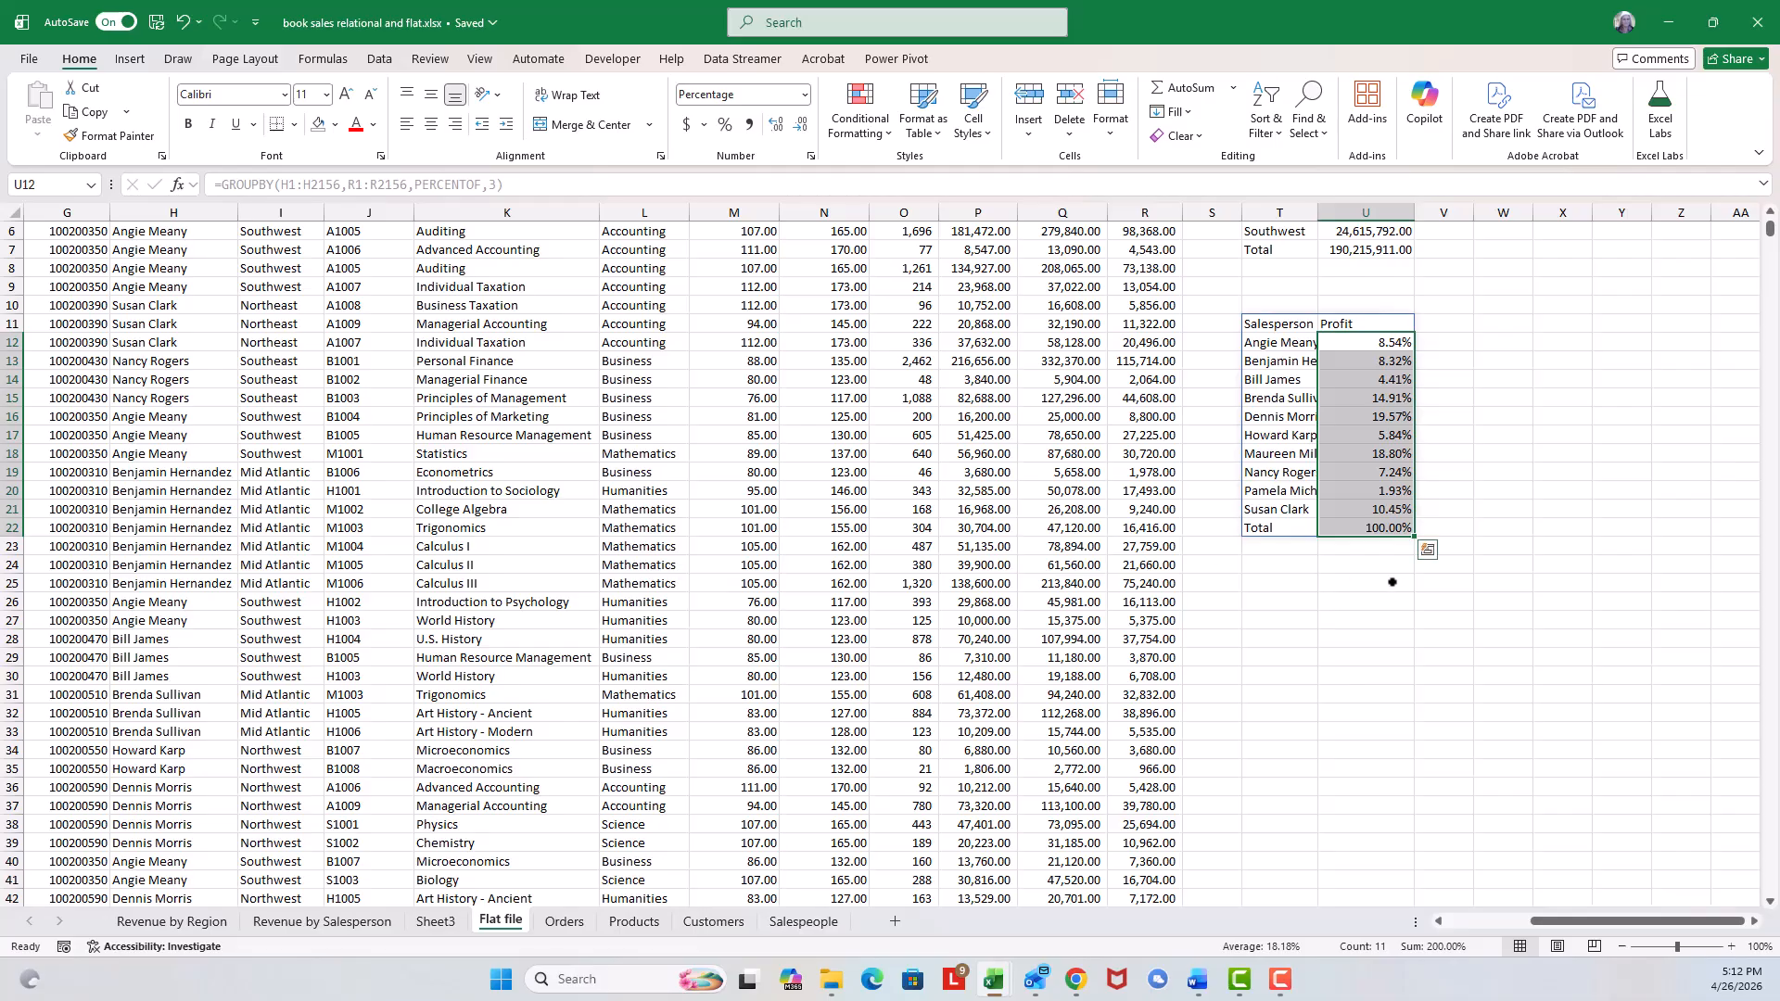
Widen column T to fit the full salesperson names in the GROUPBY summary.
{"action": "left_click", "coordinate": [1385, 638]}
{"action": "left_click_drag", "start_coordinate": [1317, 212], "coordinate": [1376, 209]}
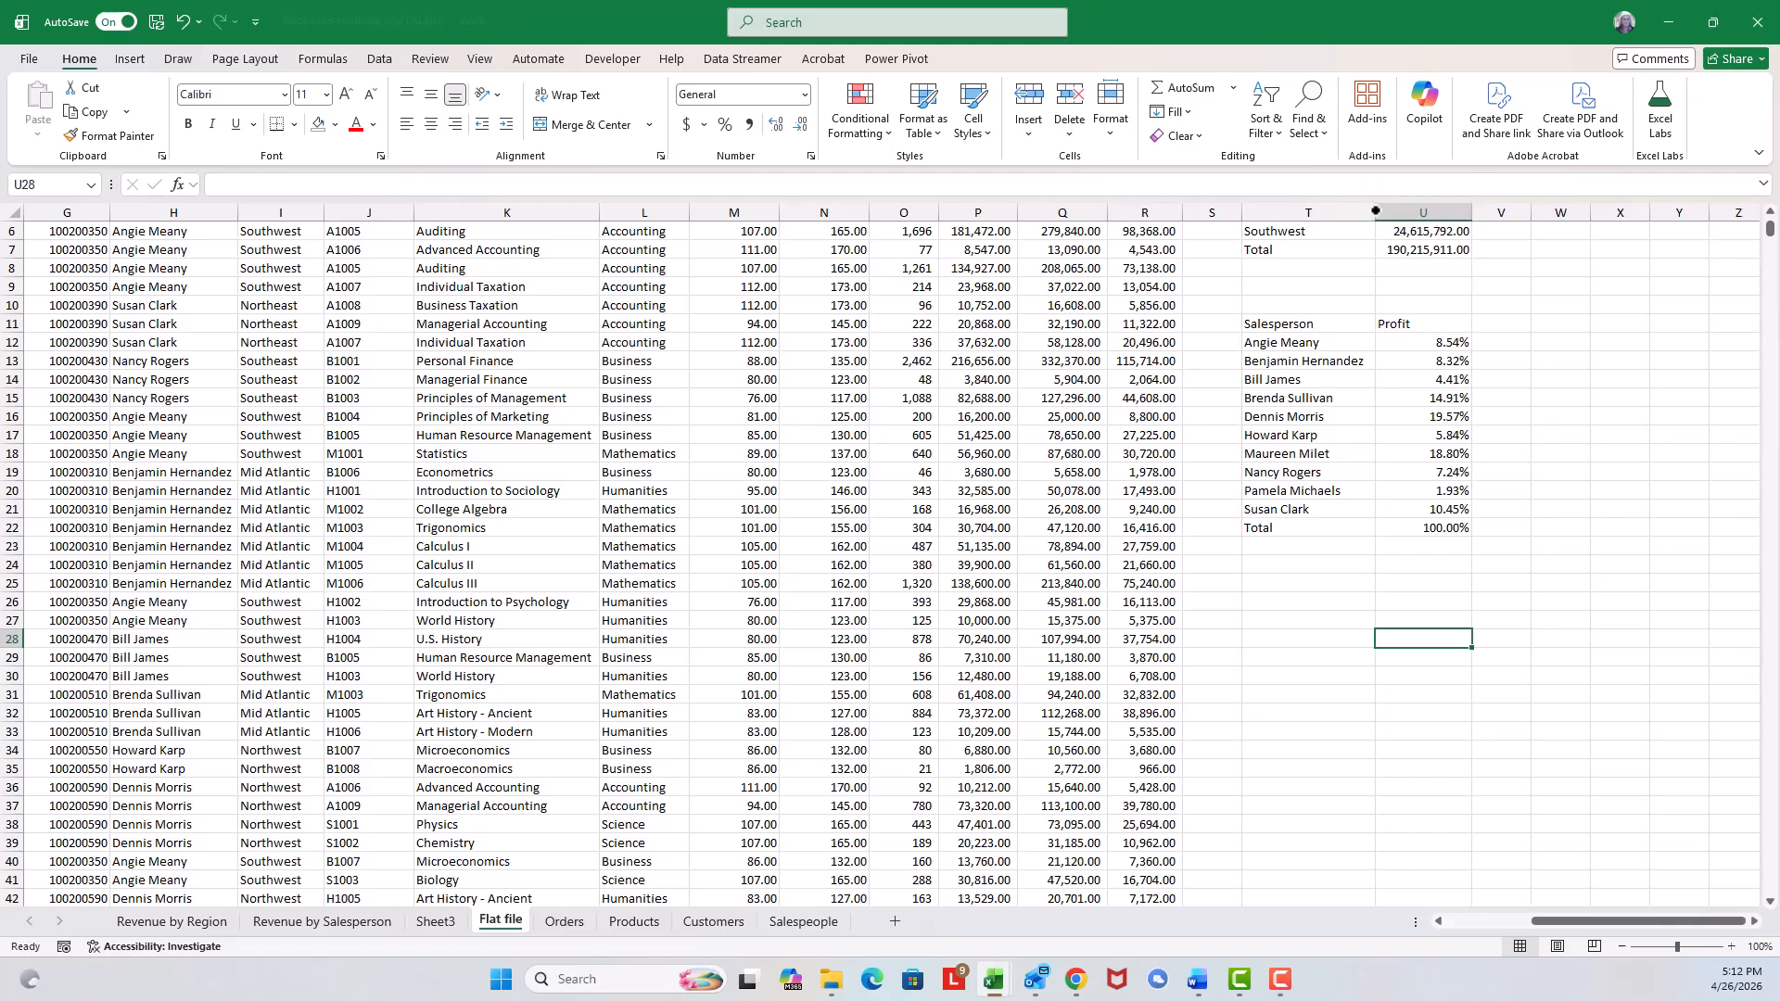
{"action": "left_click", "coordinate": [1296, 465]}
{"action": "left_click", "coordinate": [1299, 384]}
{"action": "left_click", "coordinate": [1290, 361]}
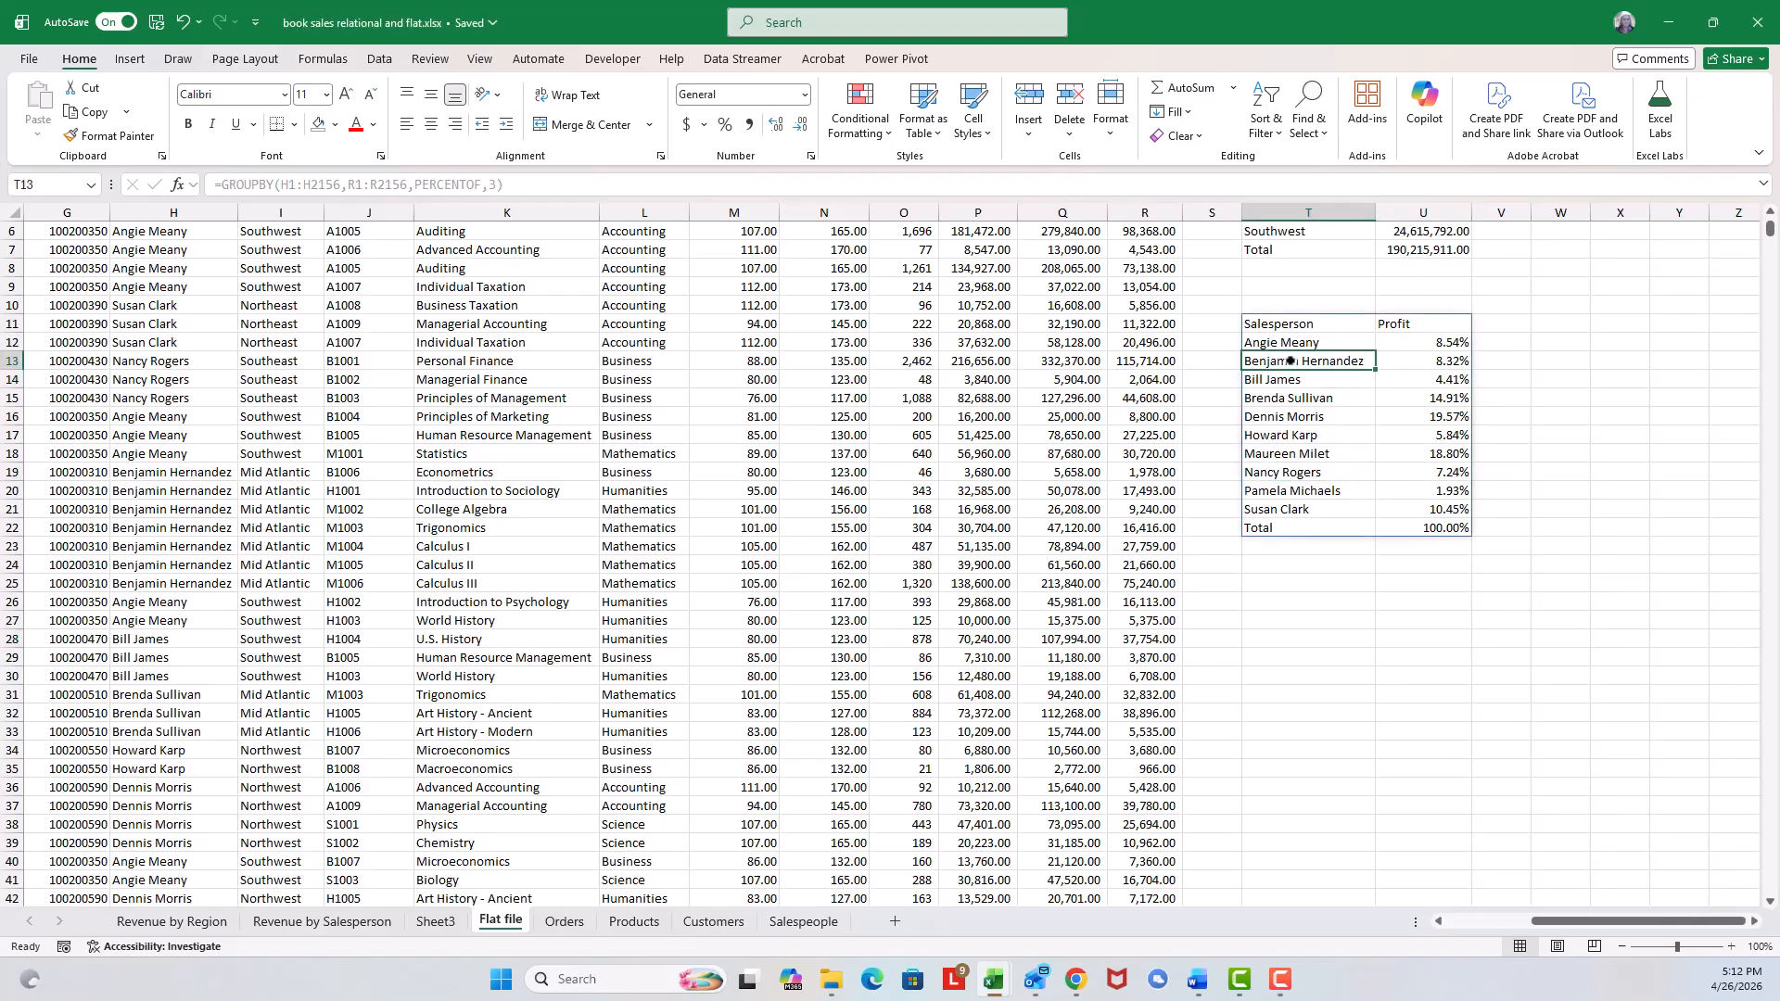
{"action": "left_click", "coordinate": [1322, 456]}
{"action": "left_click", "coordinate": [1401, 461]}
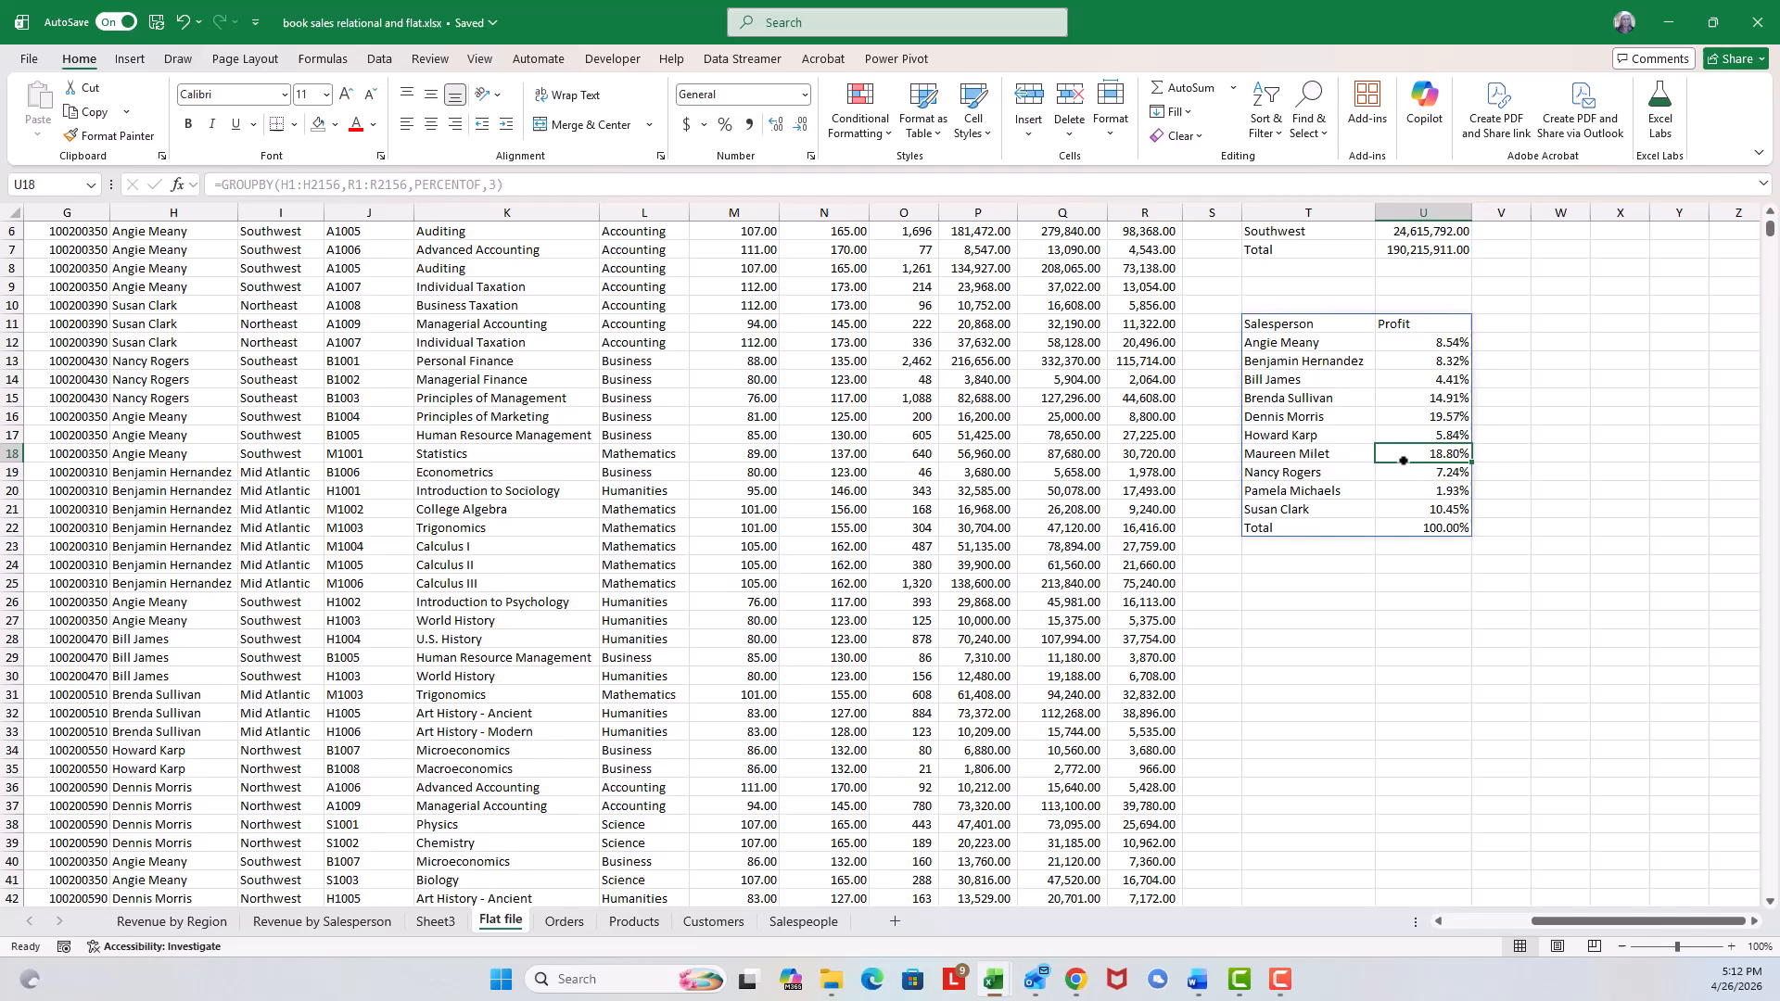
{"action": "left_click", "coordinate": [1307, 327]}
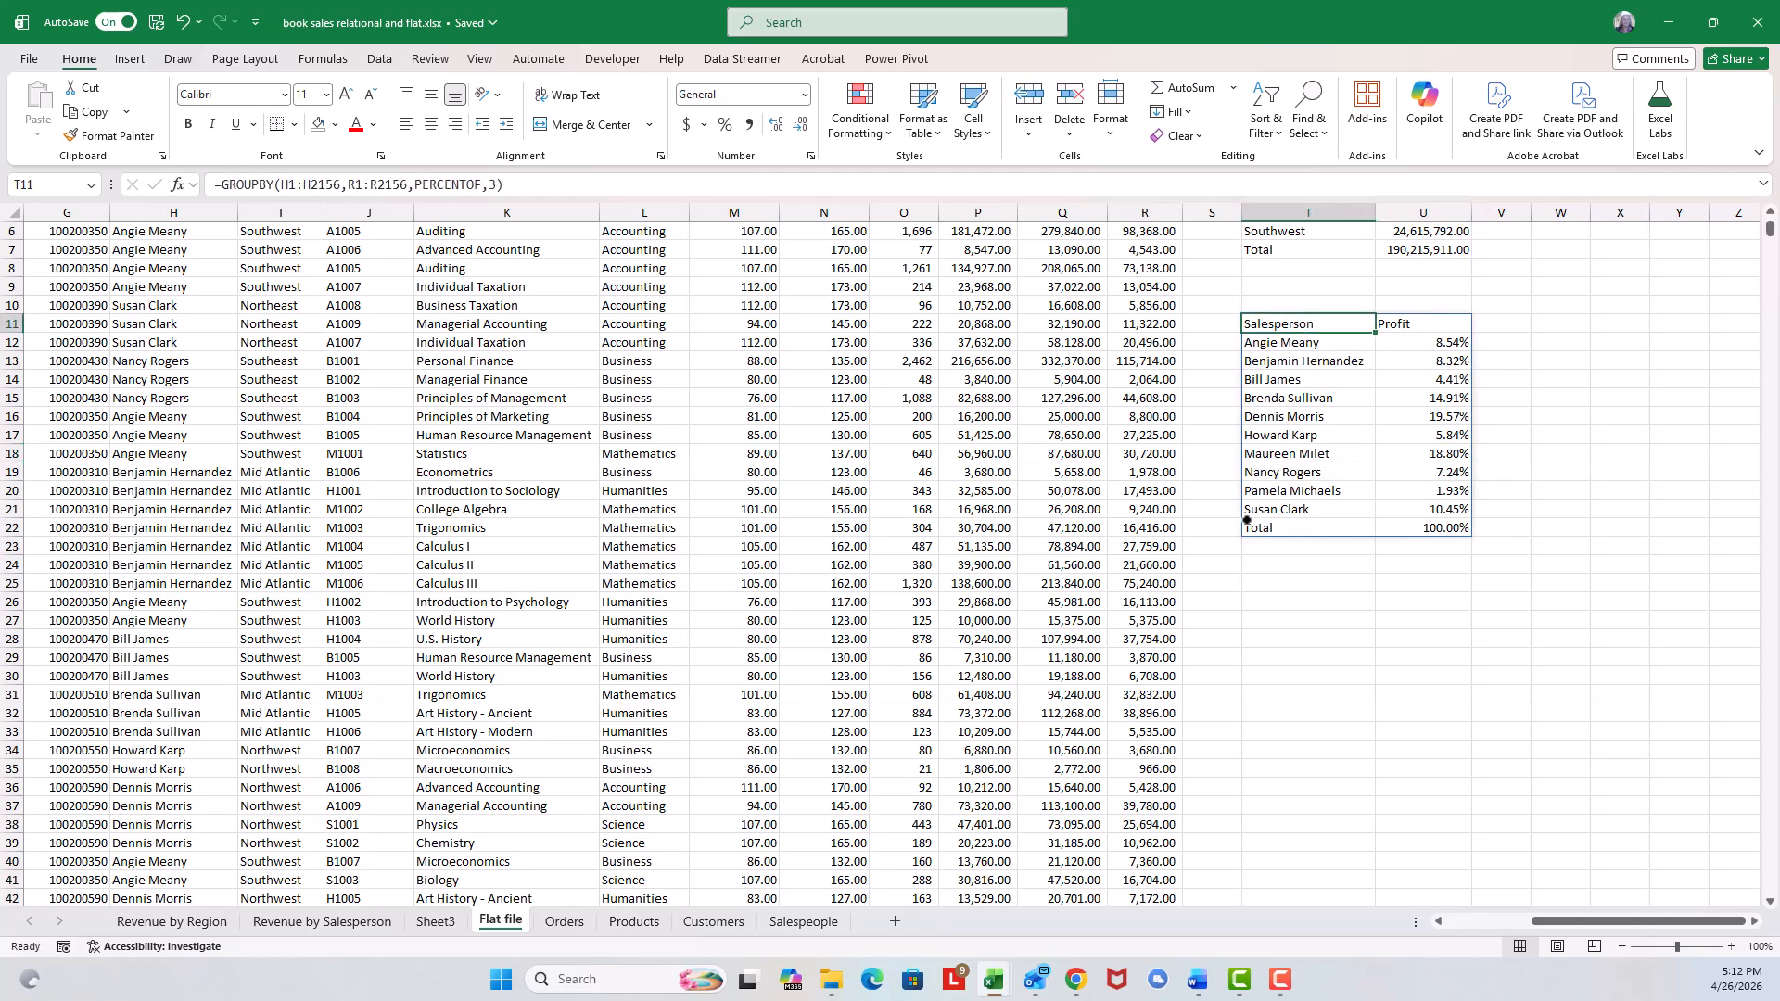